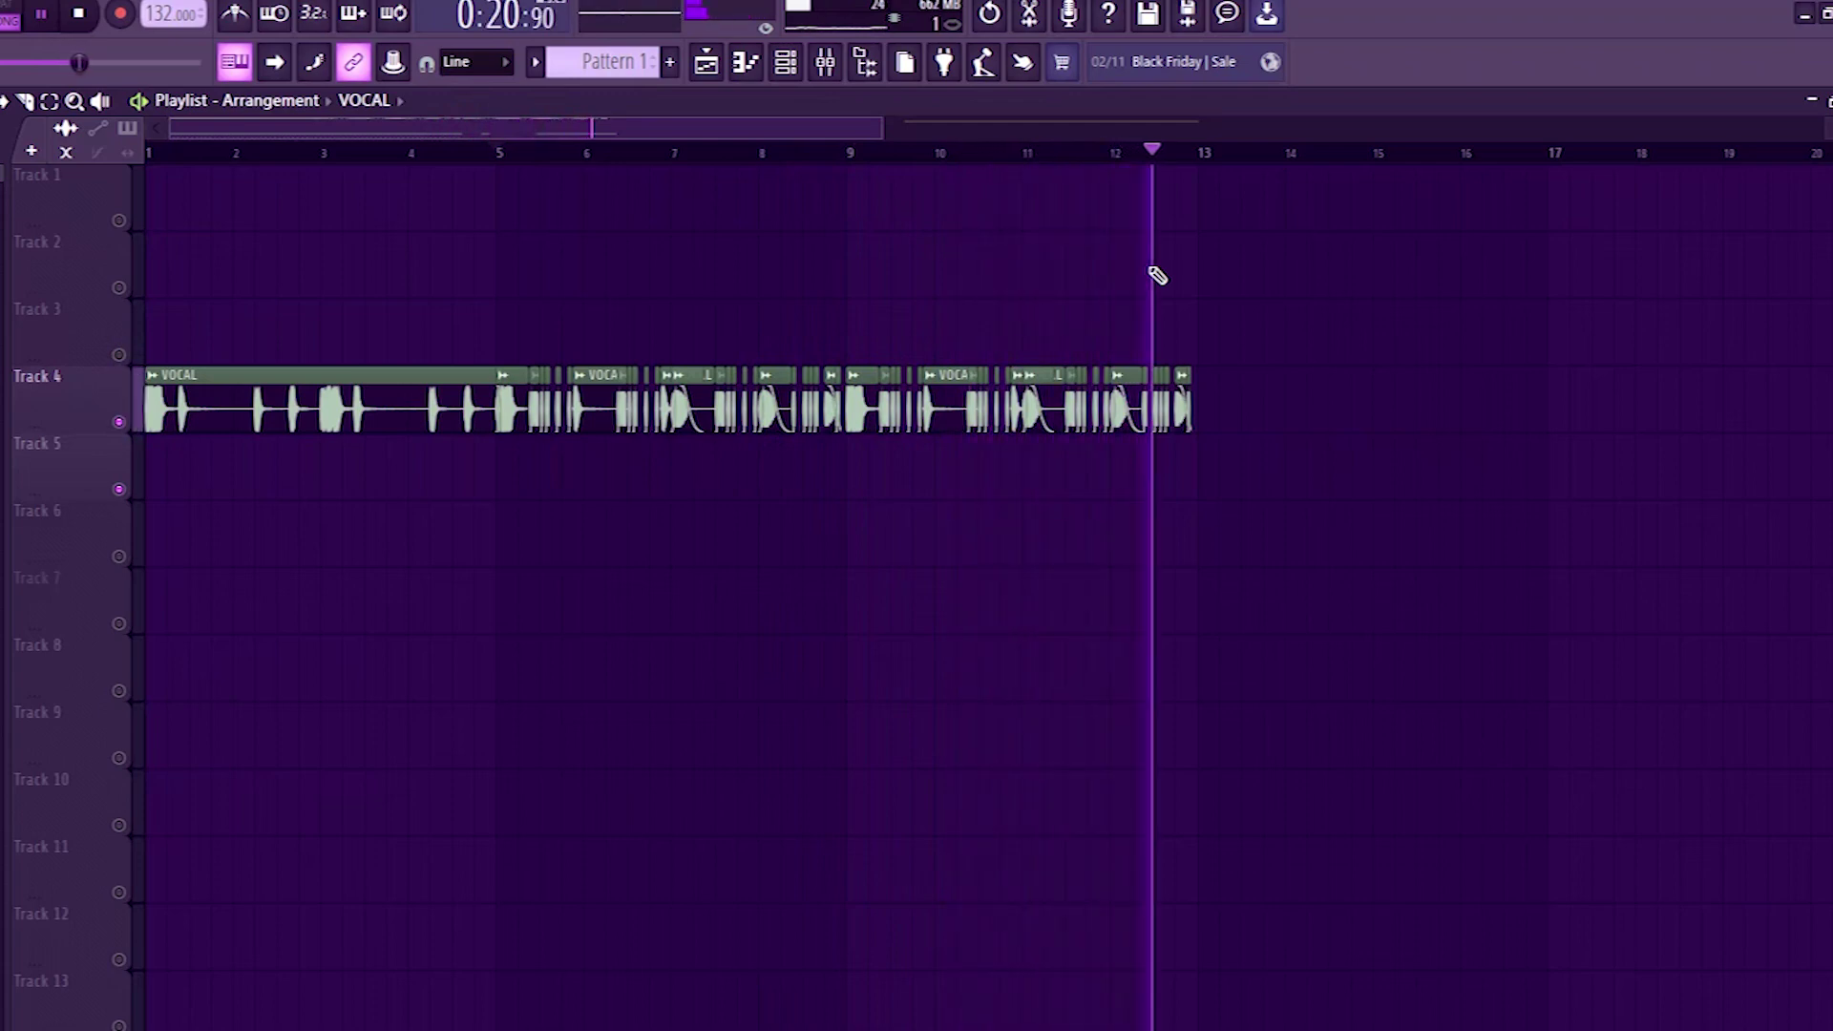
Step: Inspect the Mel 1 channel's notes and the Gross Beat volume gate settings on mixer Insert 1
{"action": "key", "text": "space"}
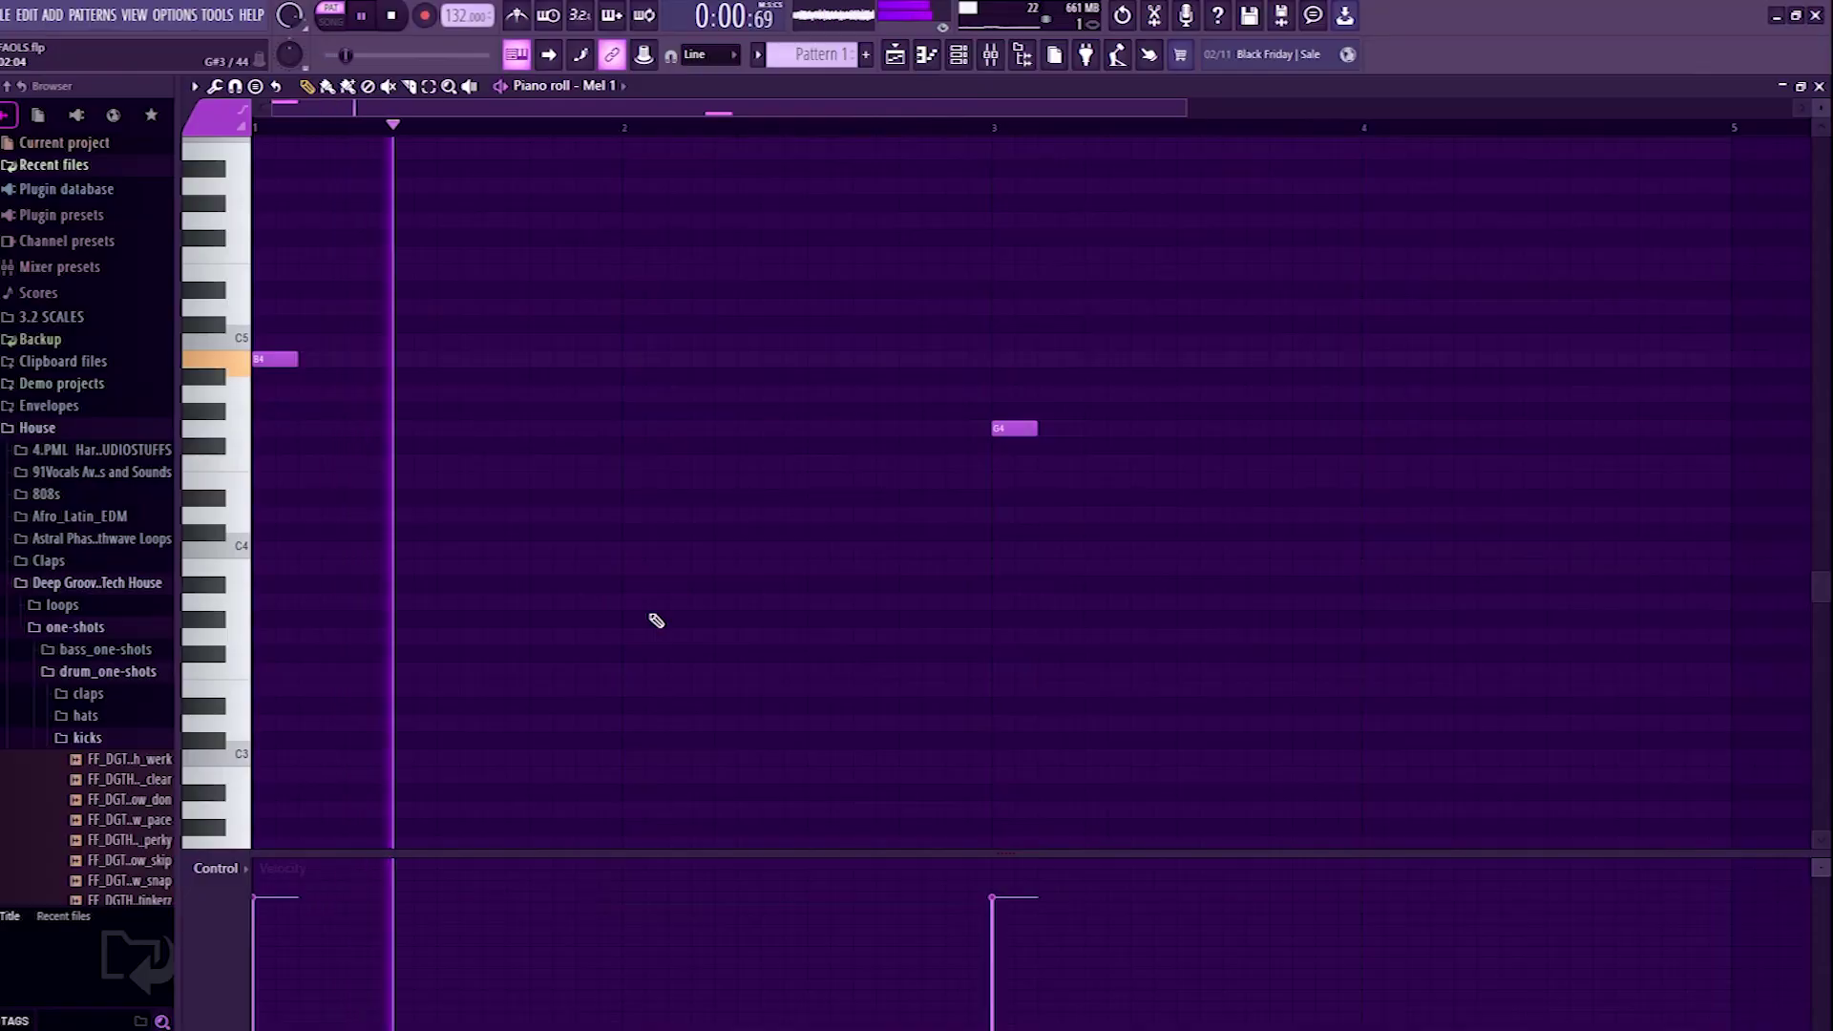
{"action": "left_click", "coordinate": [1819, 87]}
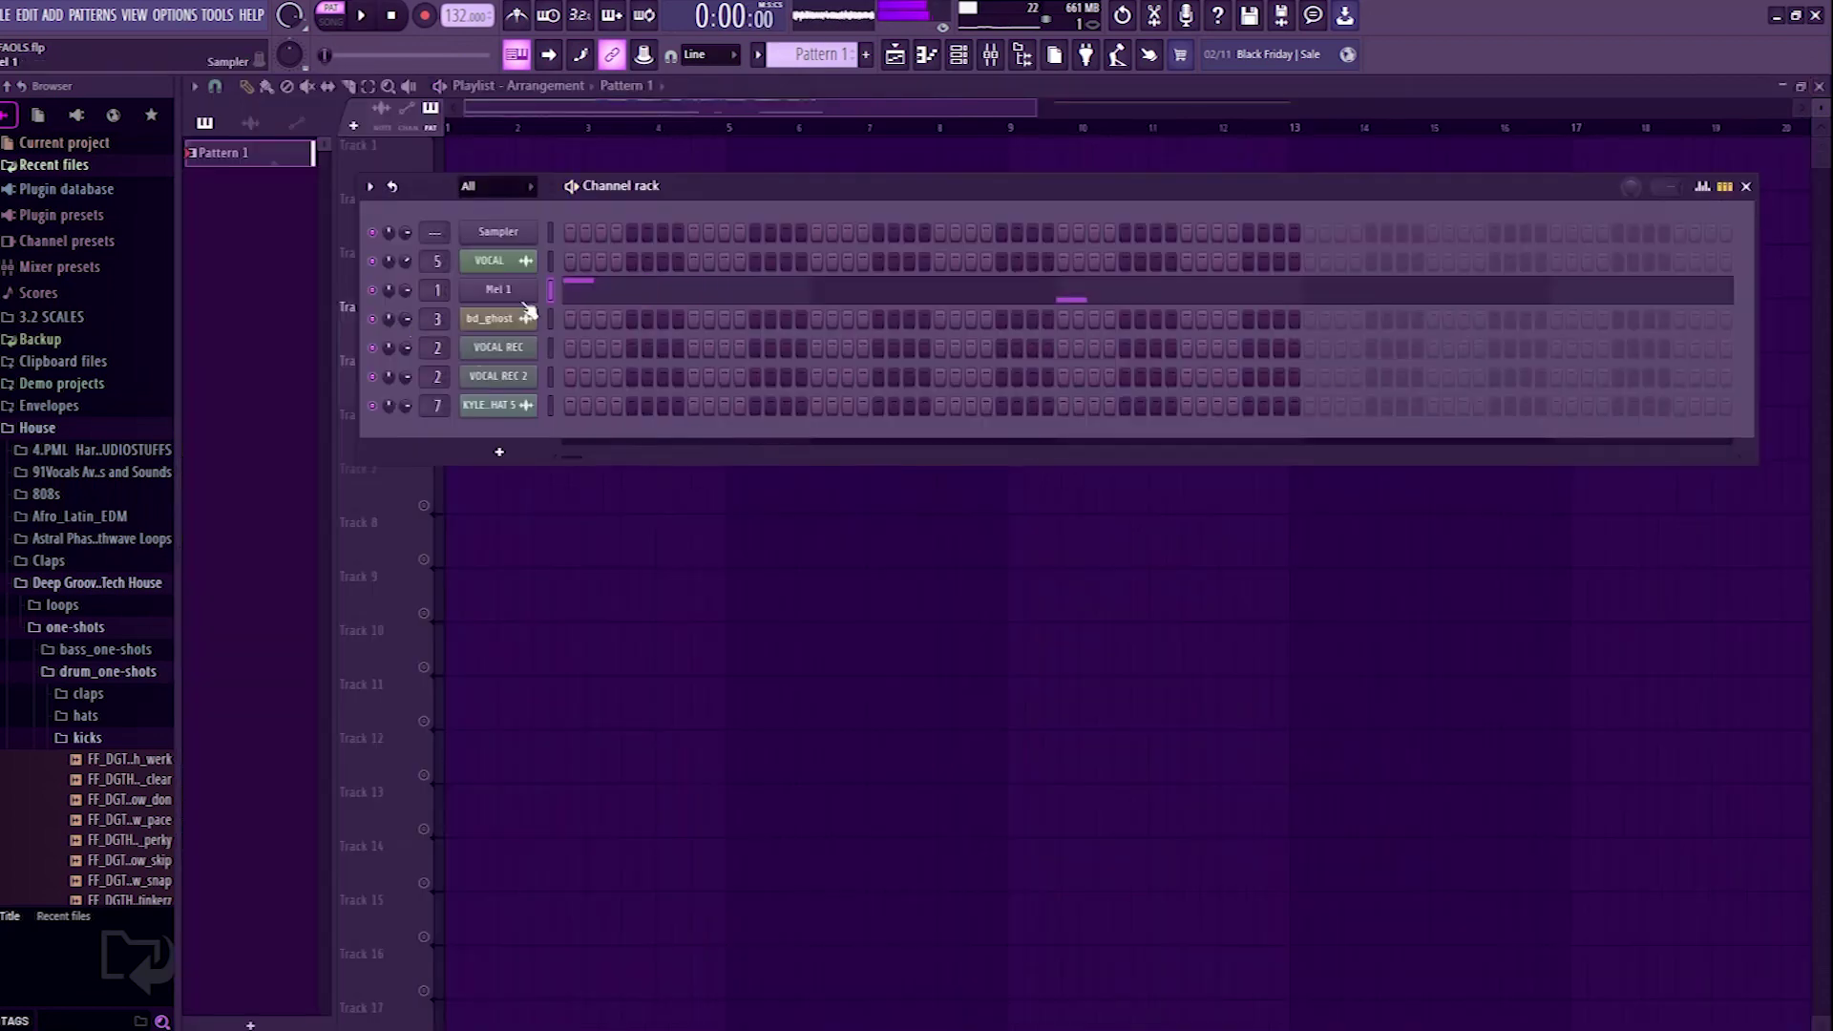
{"action": "left_click", "coordinate": [992, 55]}
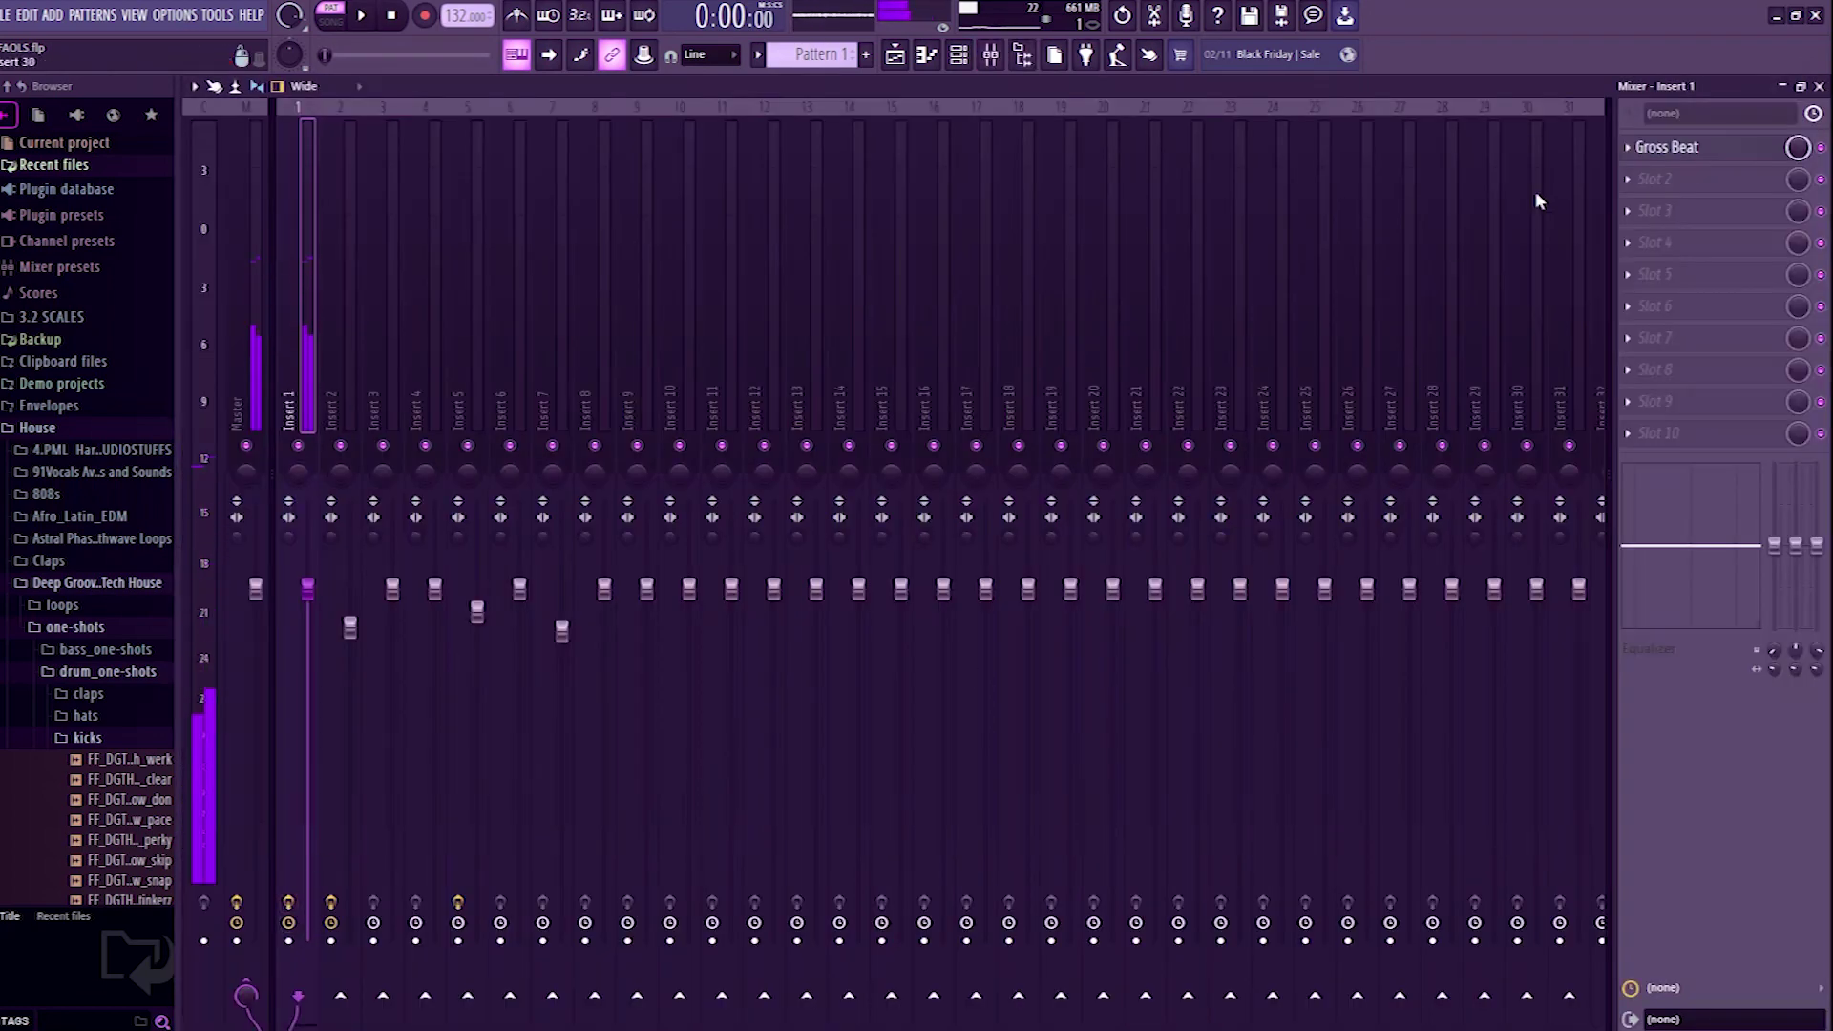
{"action": "left_click", "coordinate": [1667, 147]}
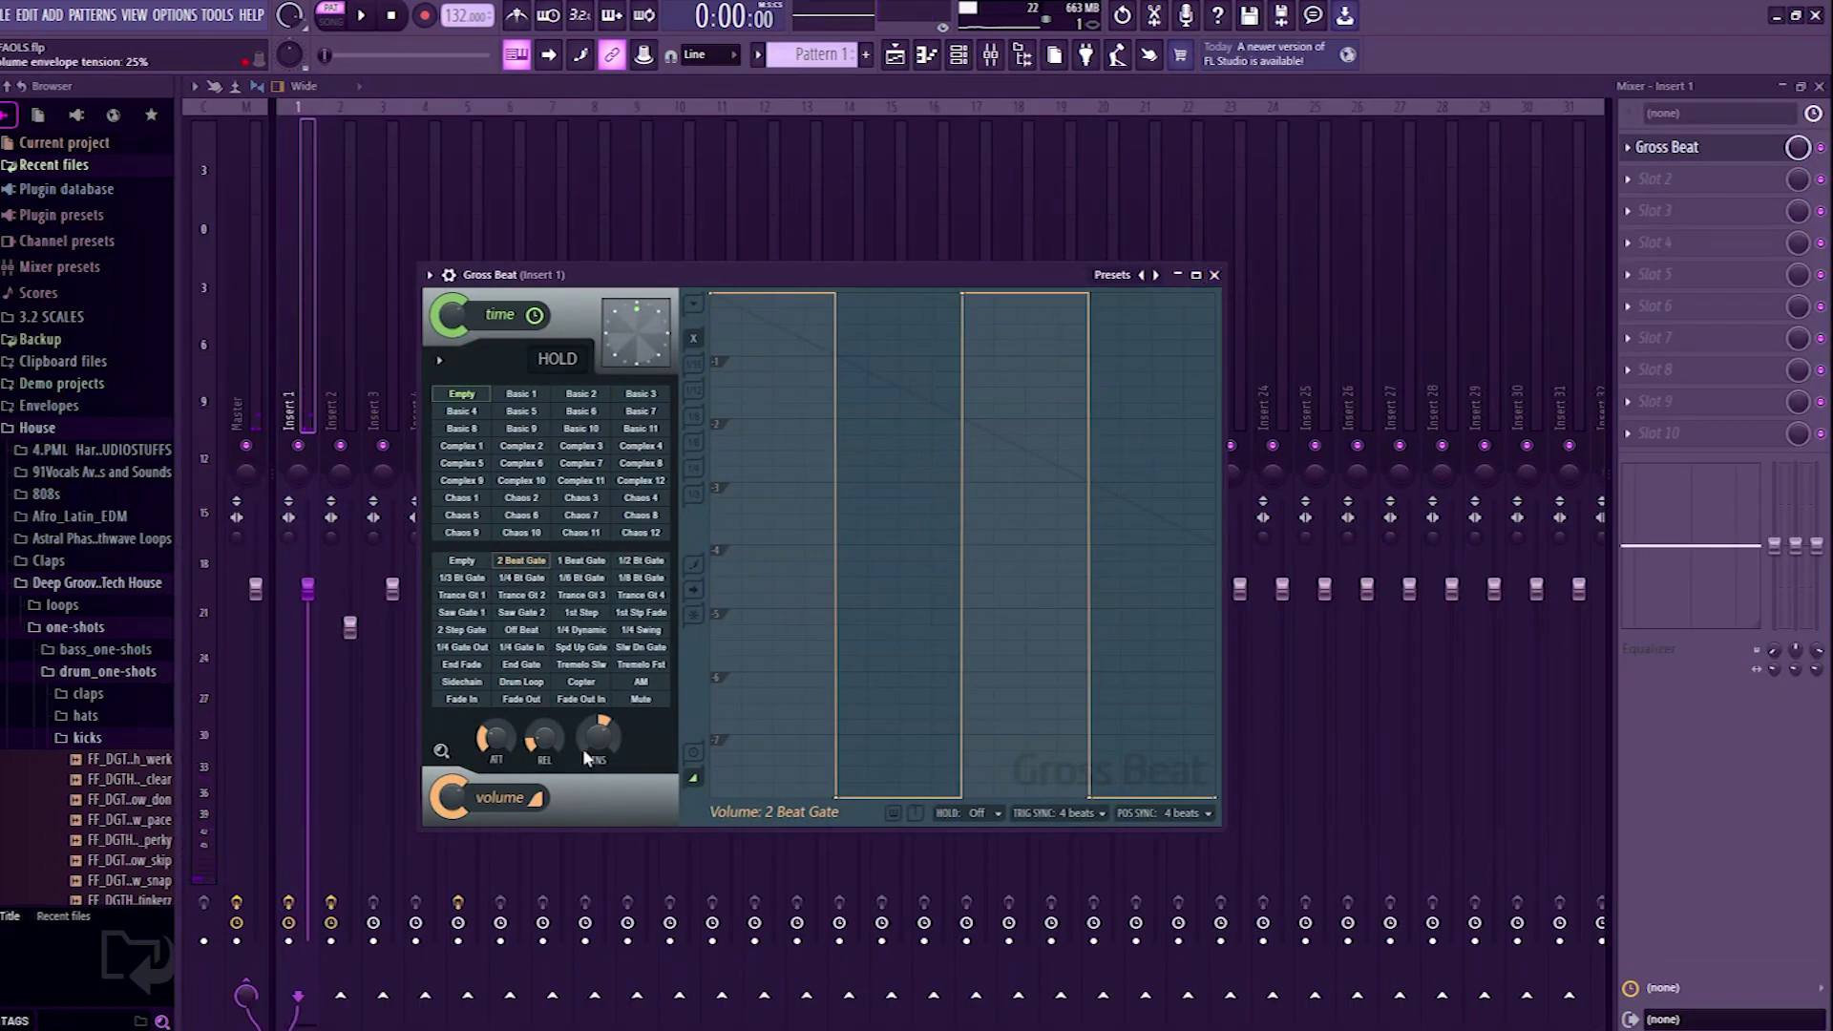
{"action": "left_click", "coordinate": [1214, 275]}
{"action": "left_click", "coordinate": [1819, 86]}
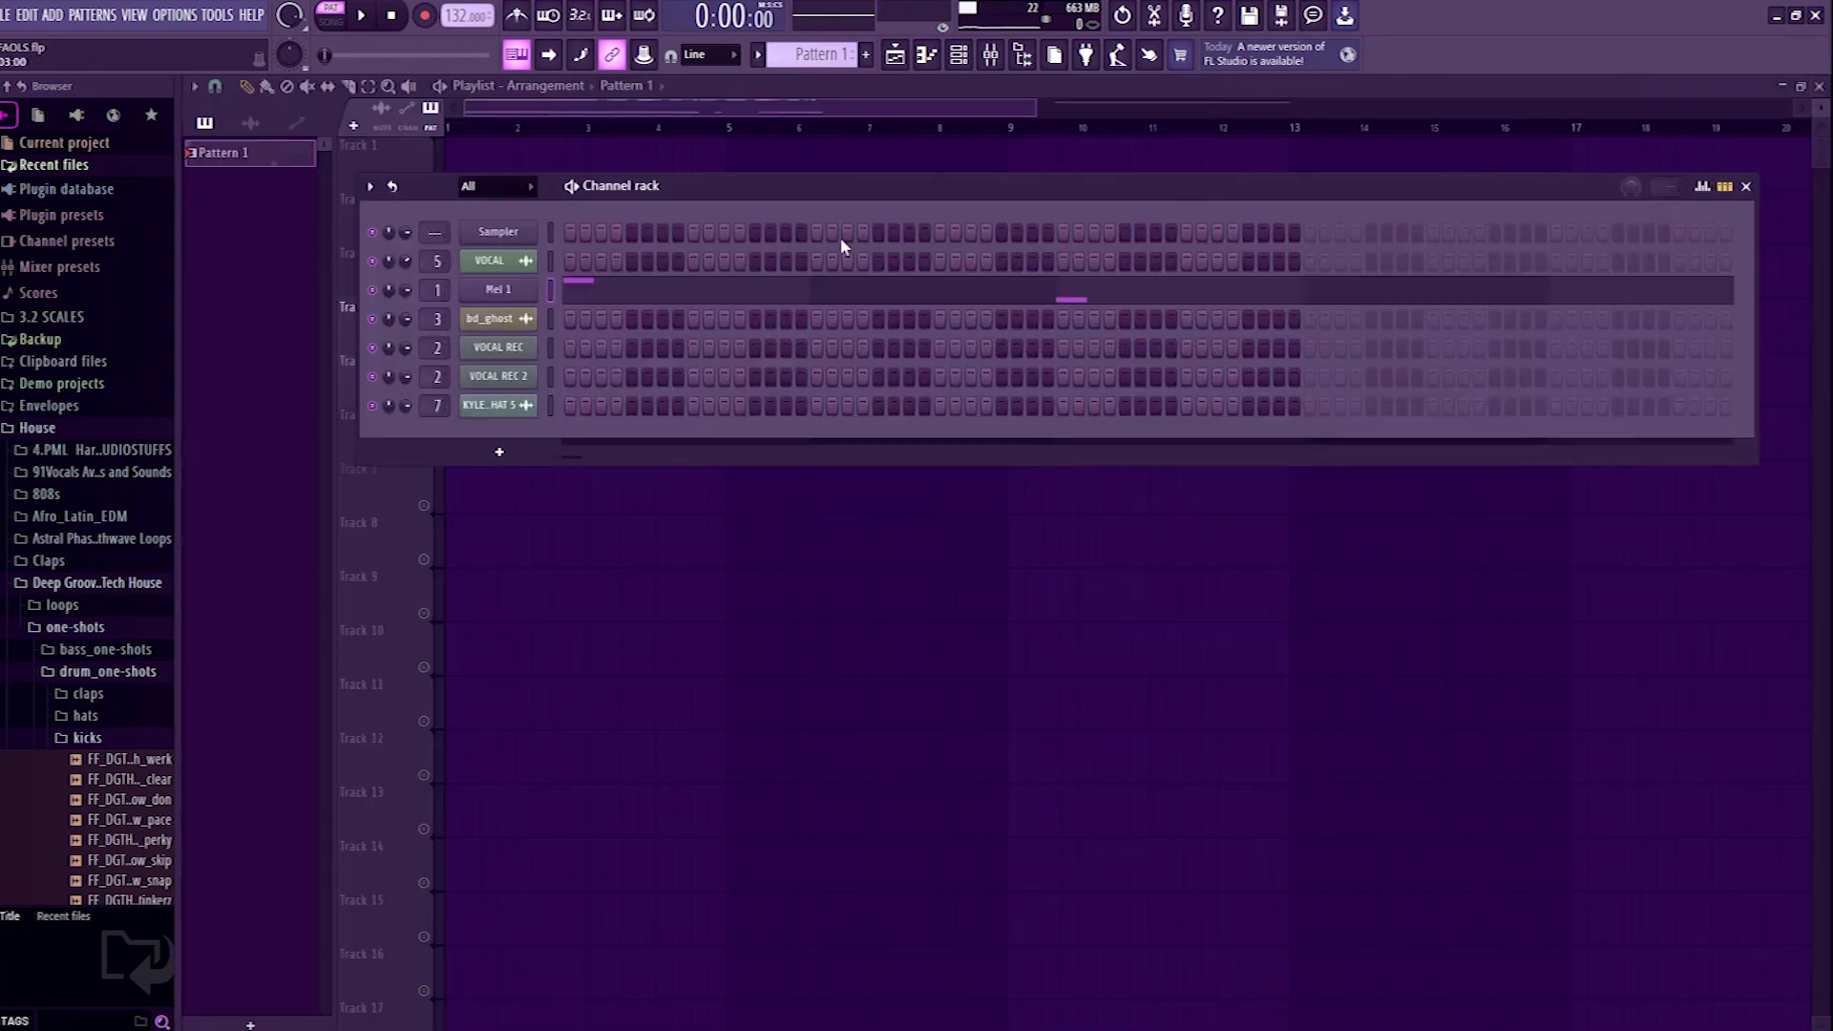
Step: Place Pattern 1 clips on Track 6 at bars 5 and 9, and audition them with the vocal
{"action": "left_click", "coordinate": [283, 171]}
{"action": "key", "text": "space"}
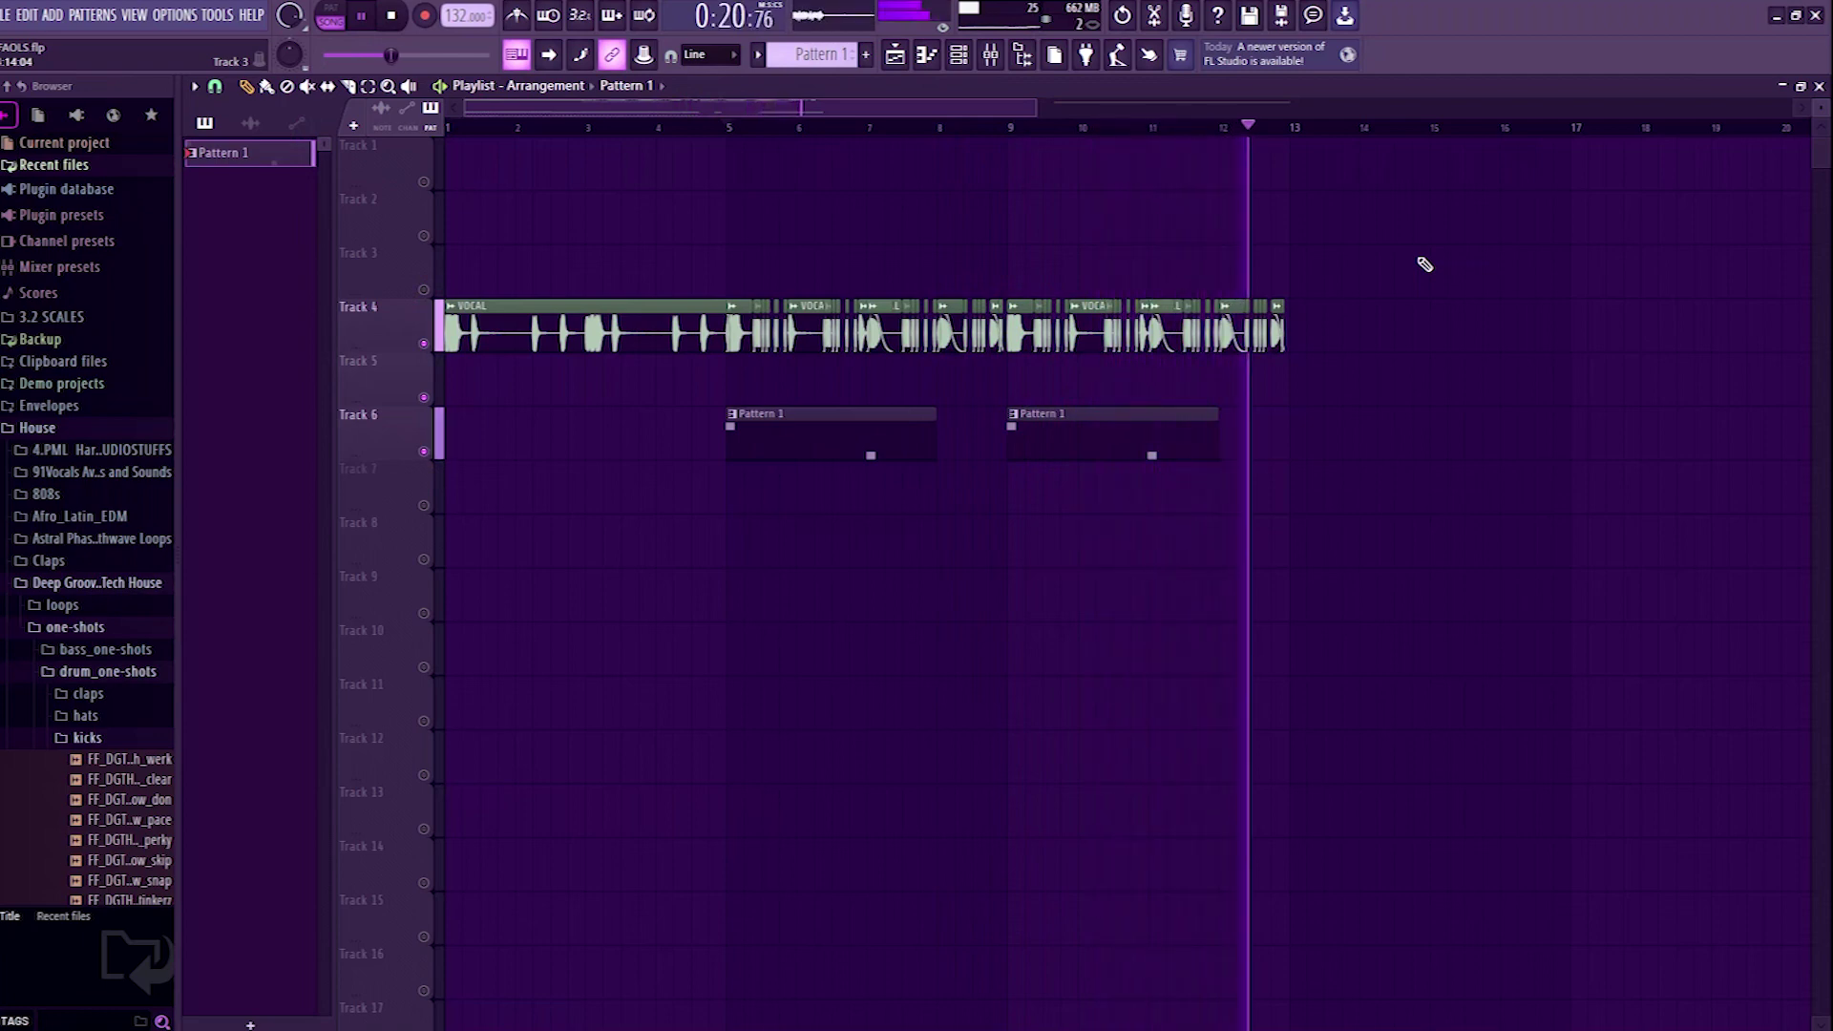
{"action": "key", "text": "space"}
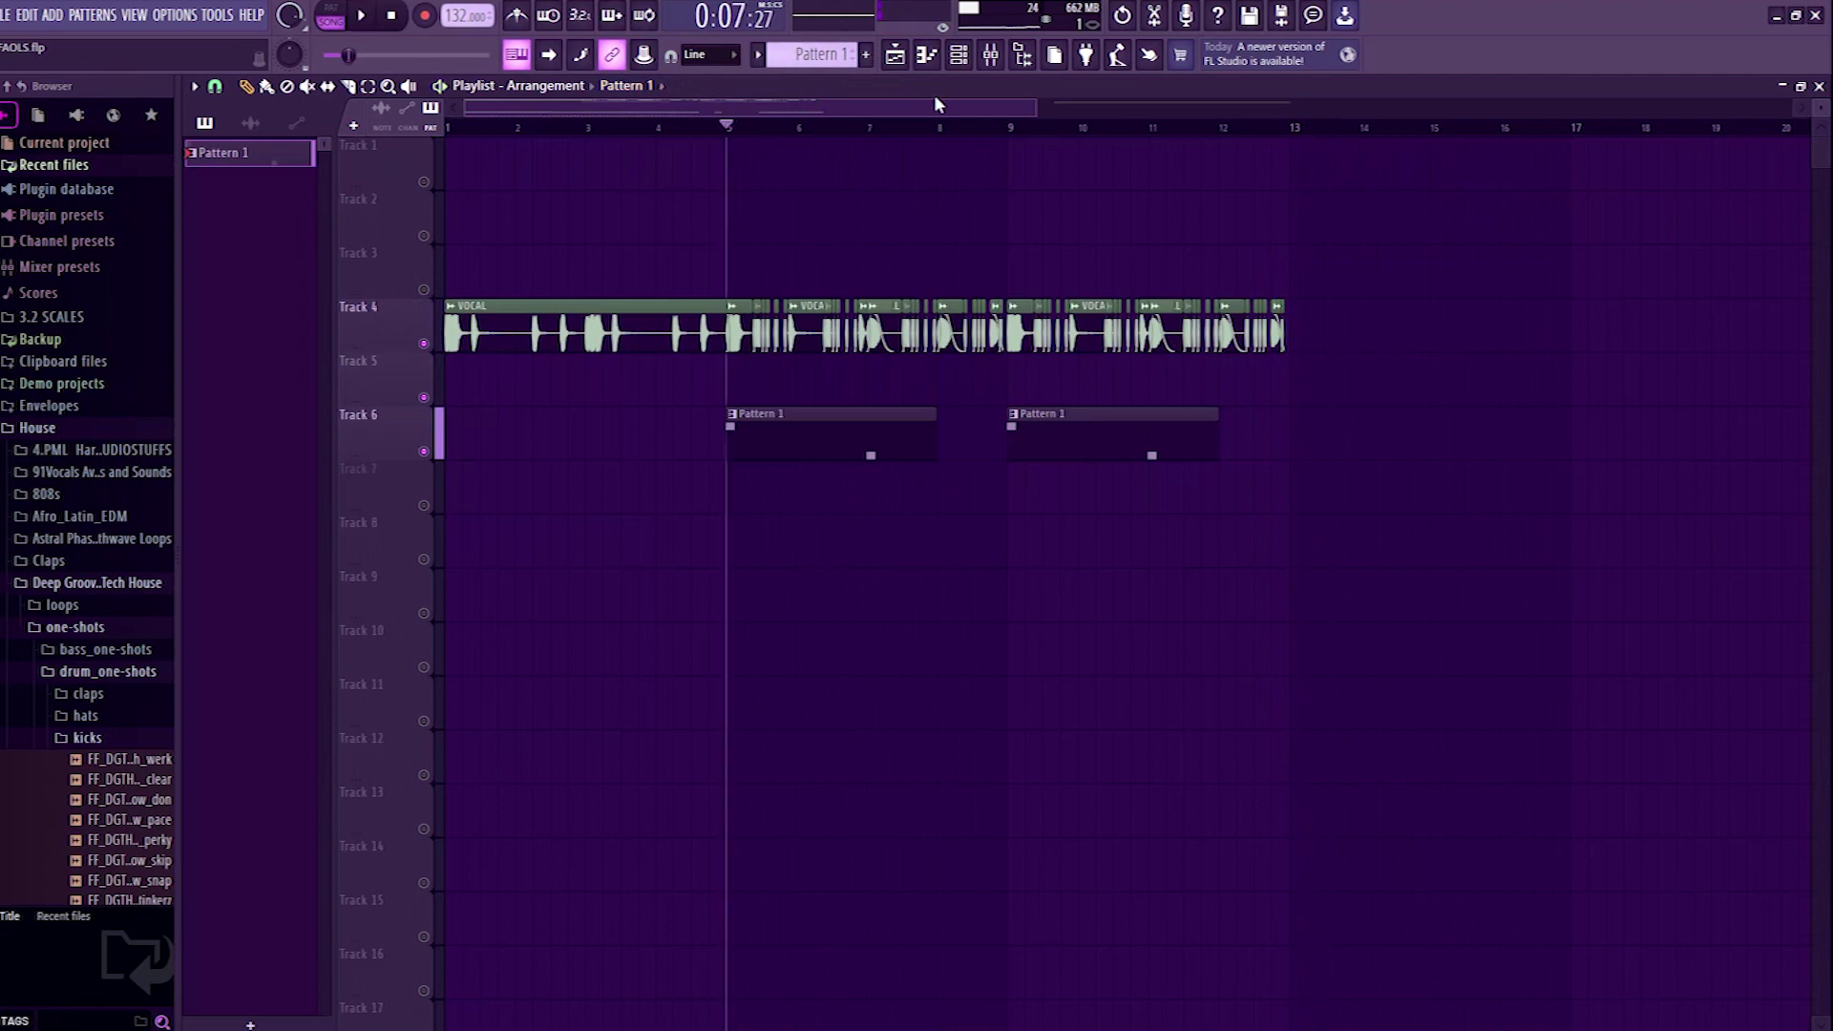
Step: Create a new pattern named MEL 2
{"action": "left_click", "coordinate": [867, 57]}
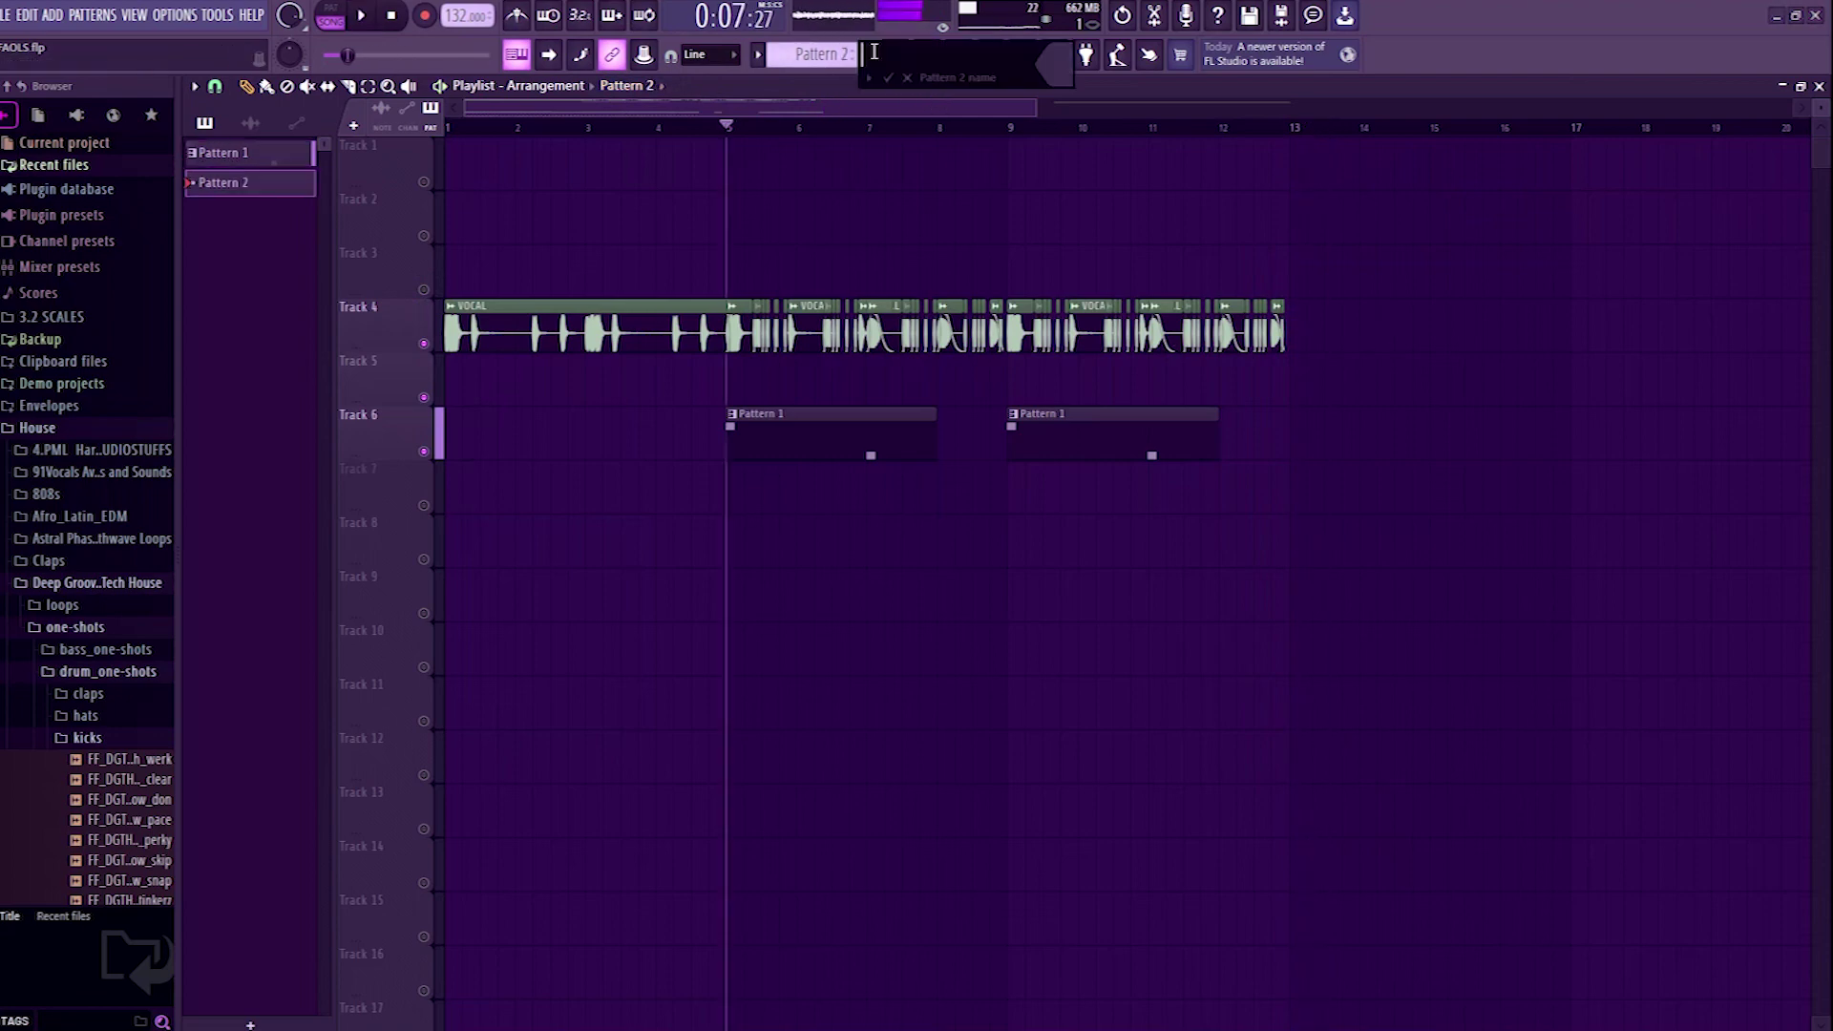
{"action": "type", "text": "ME"}
{"action": "key", "text": "Escape"}
Step: Arm mixer Insert 1, record the arrangement from bar 5, and place a MEL 2 clip on Track 8
{"action": "key", "text": "F9"}
{"action": "left_click", "coordinate": [289, 940]}
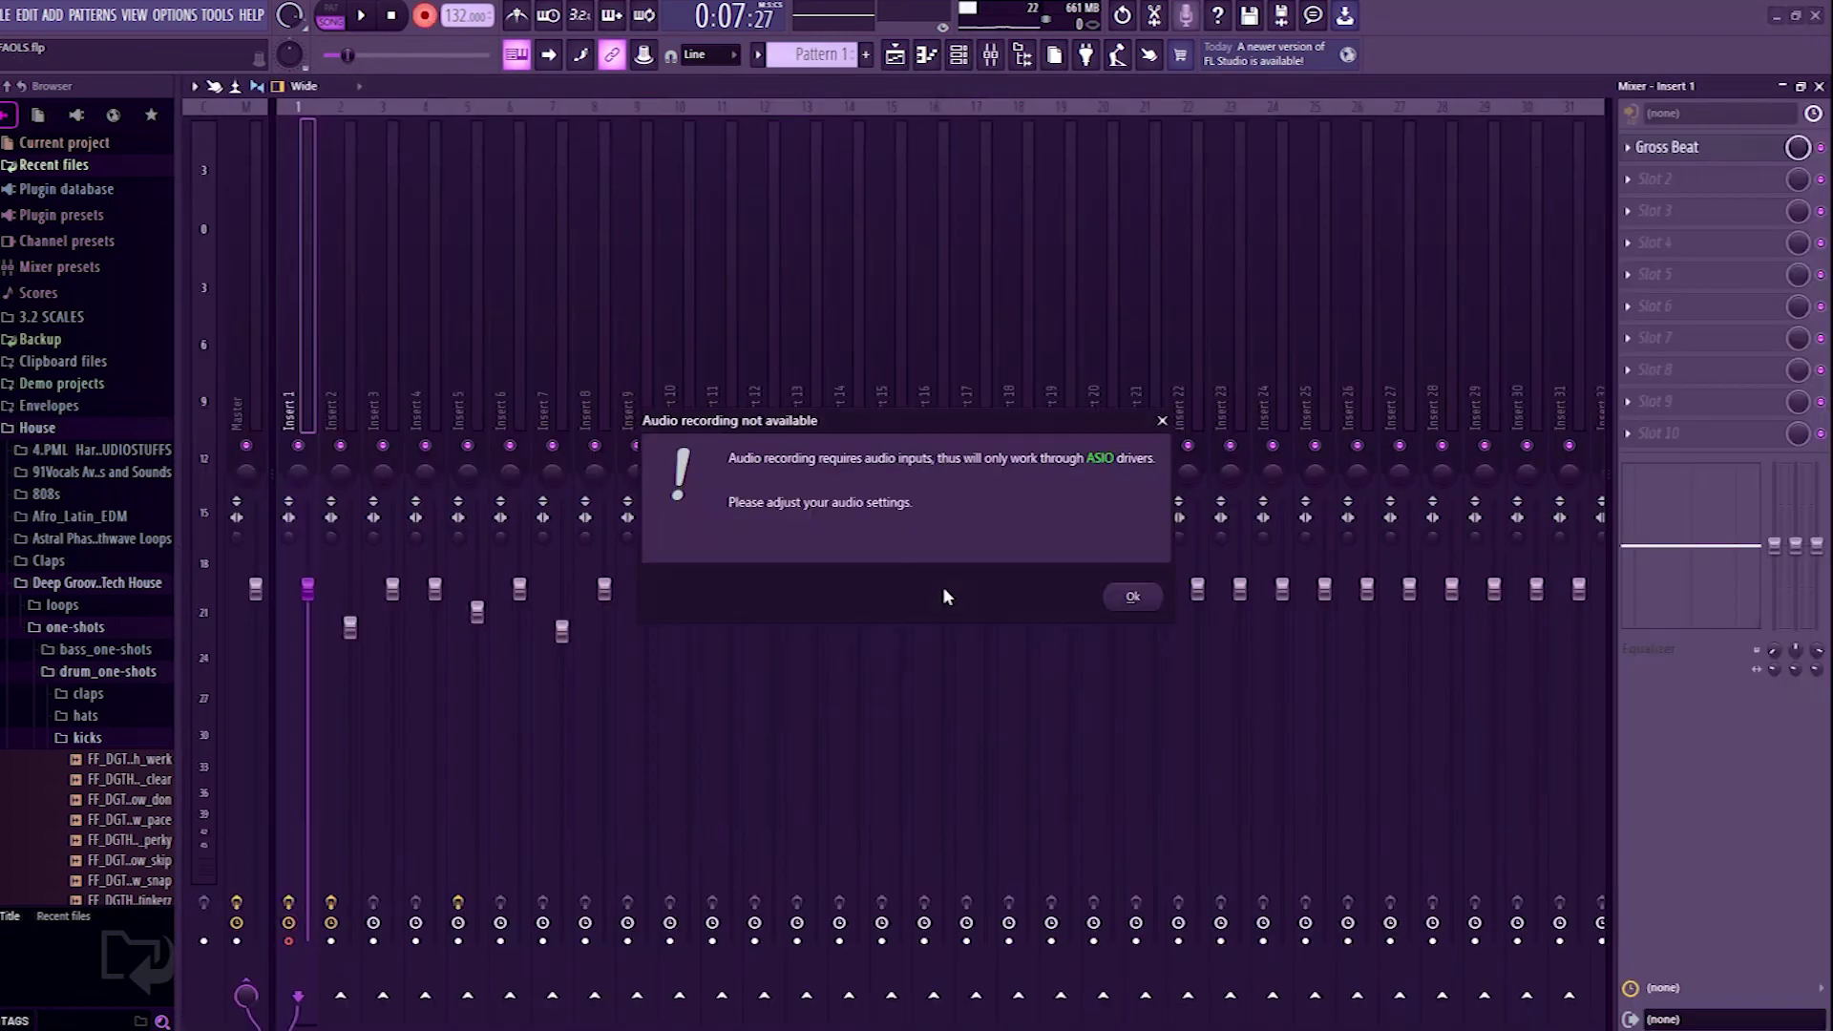
{"action": "left_click", "coordinate": [1129, 598]}
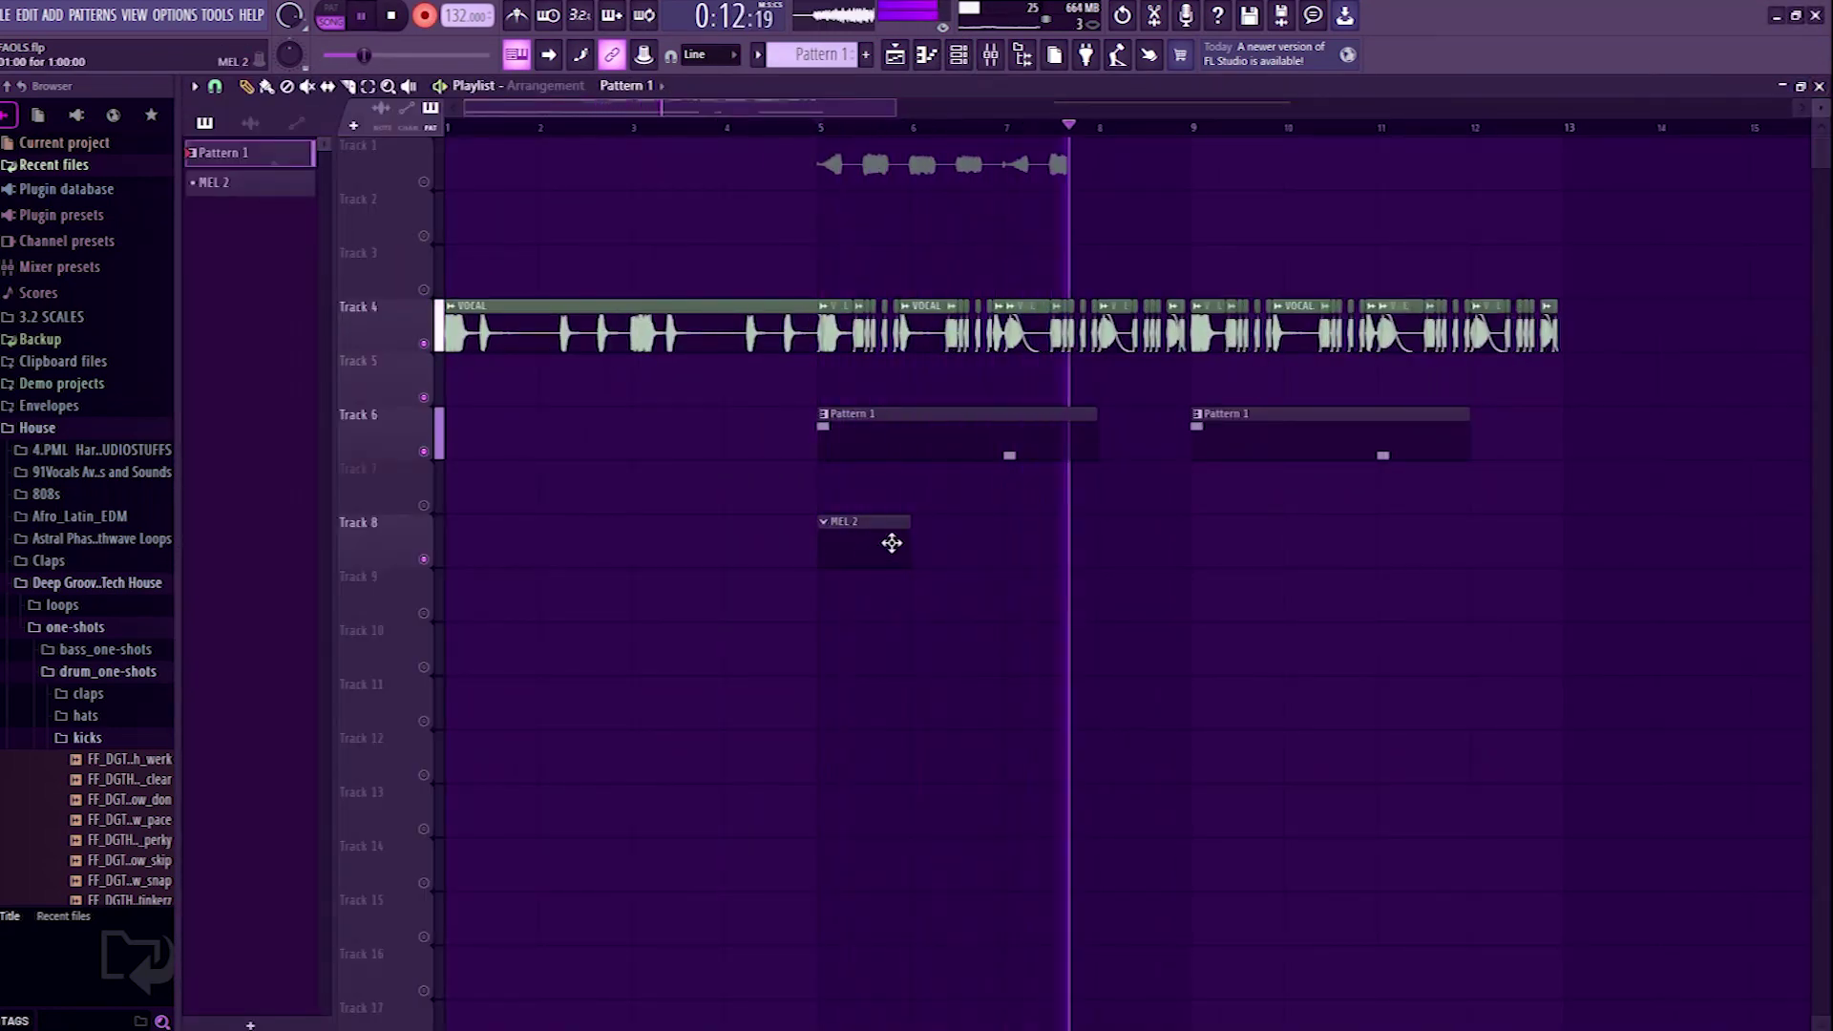
{"action": "key", "text": "space"}
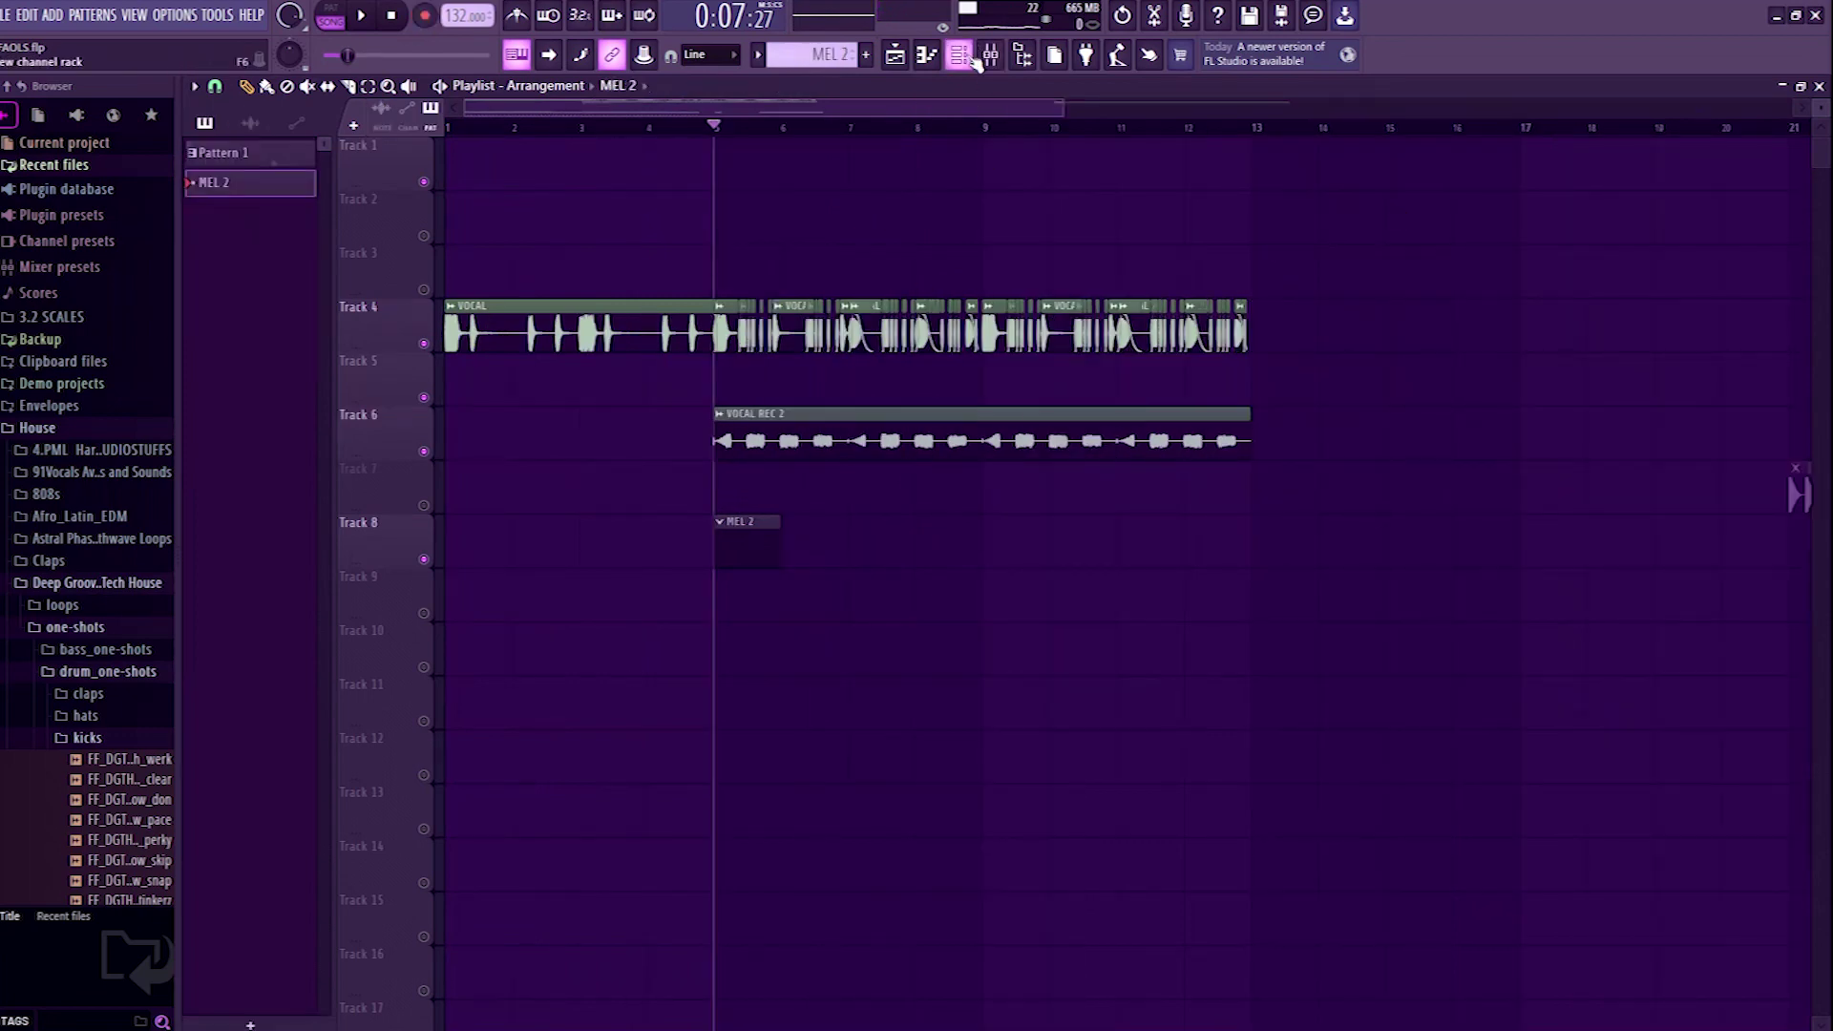
Step: Add a Serum_x64 instrument to the channel rack and audition its initial sound
{"action": "left_click", "coordinate": [974, 57]}
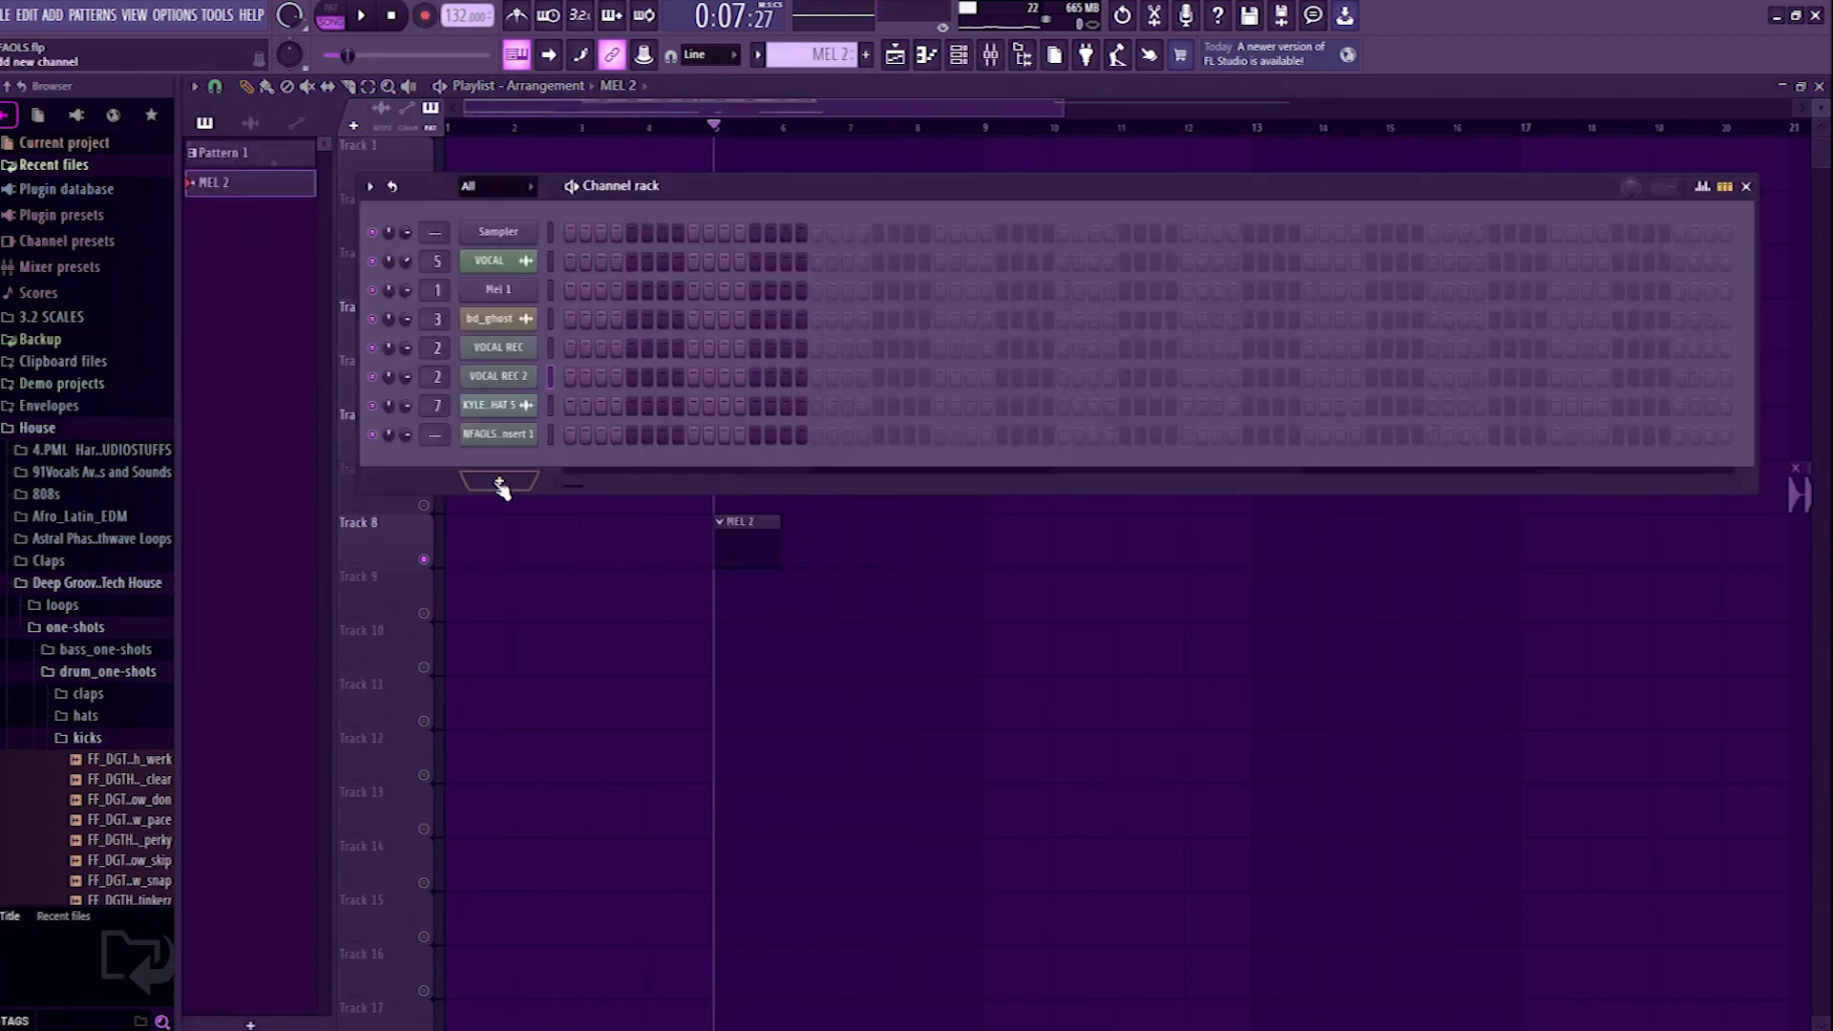
{"action": "left_click", "coordinate": [467, 480]}
{"action": "left_click", "coordinate": [551, 77]}
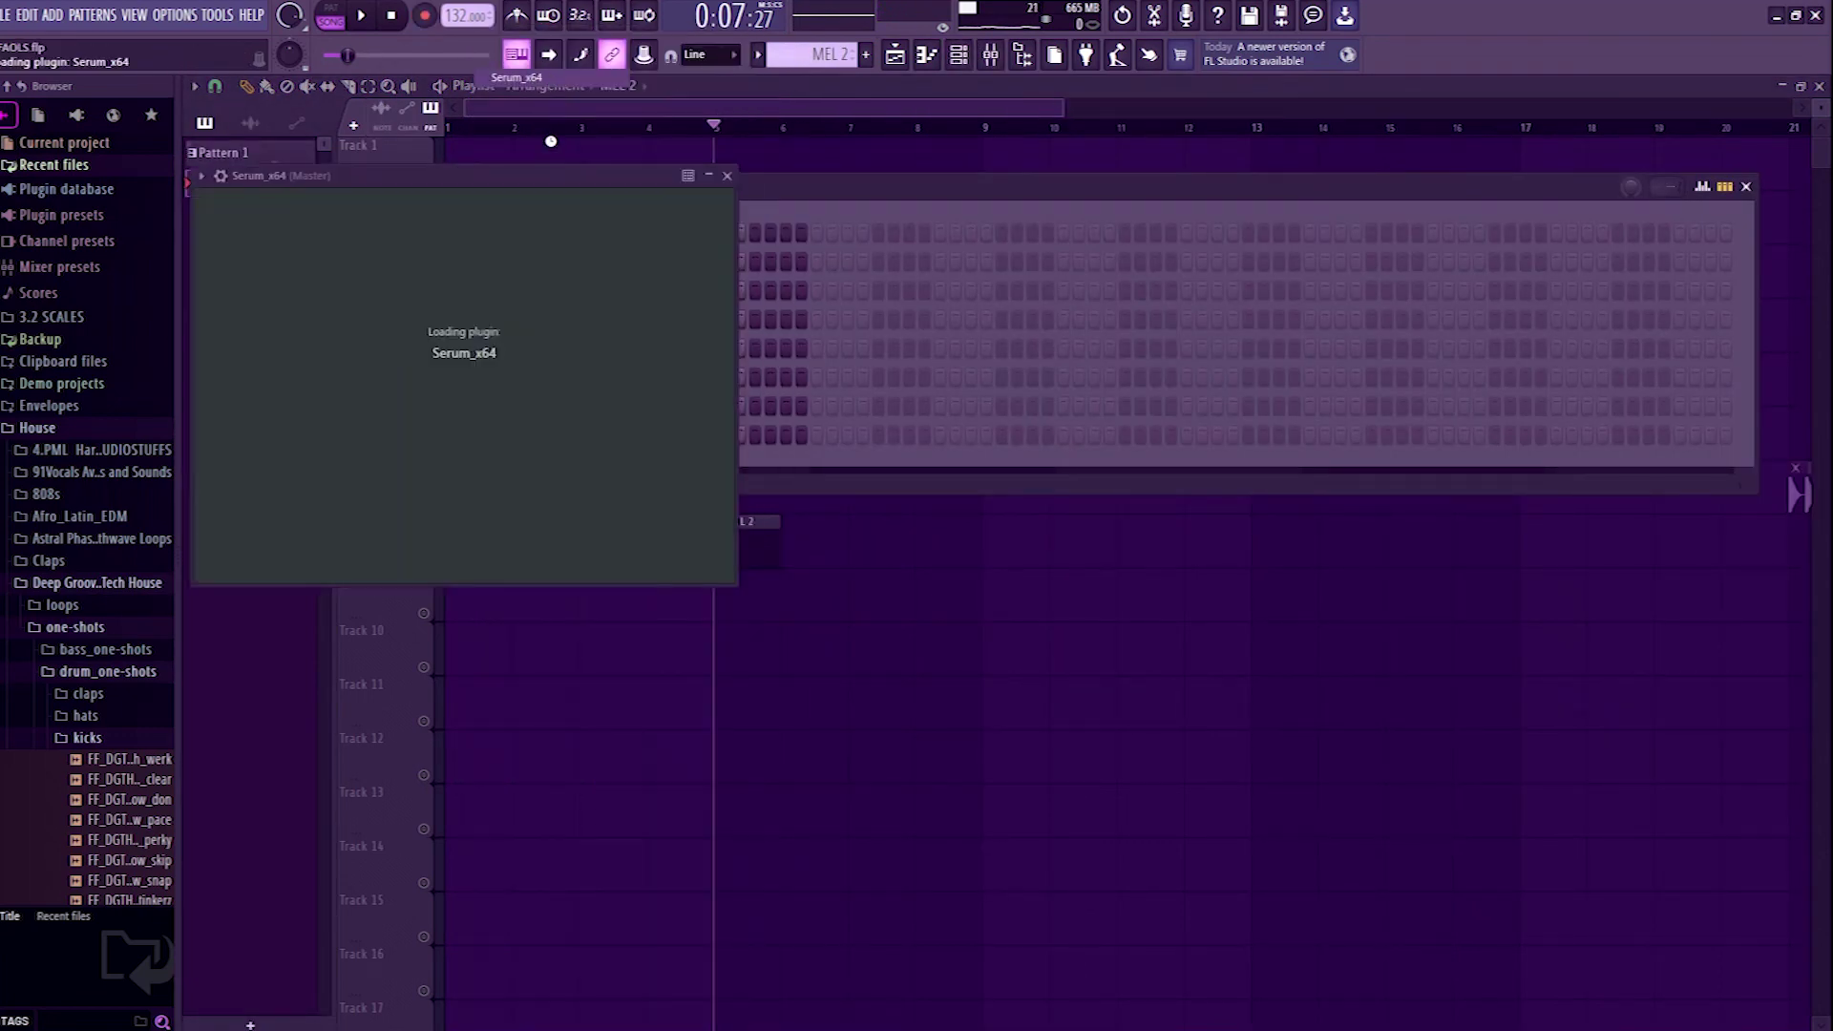
{"action": "left_click_drag", "start_coordinate": [719, 181], "coordinate": [924, 200]}
{"action": "key", "text": "space"}
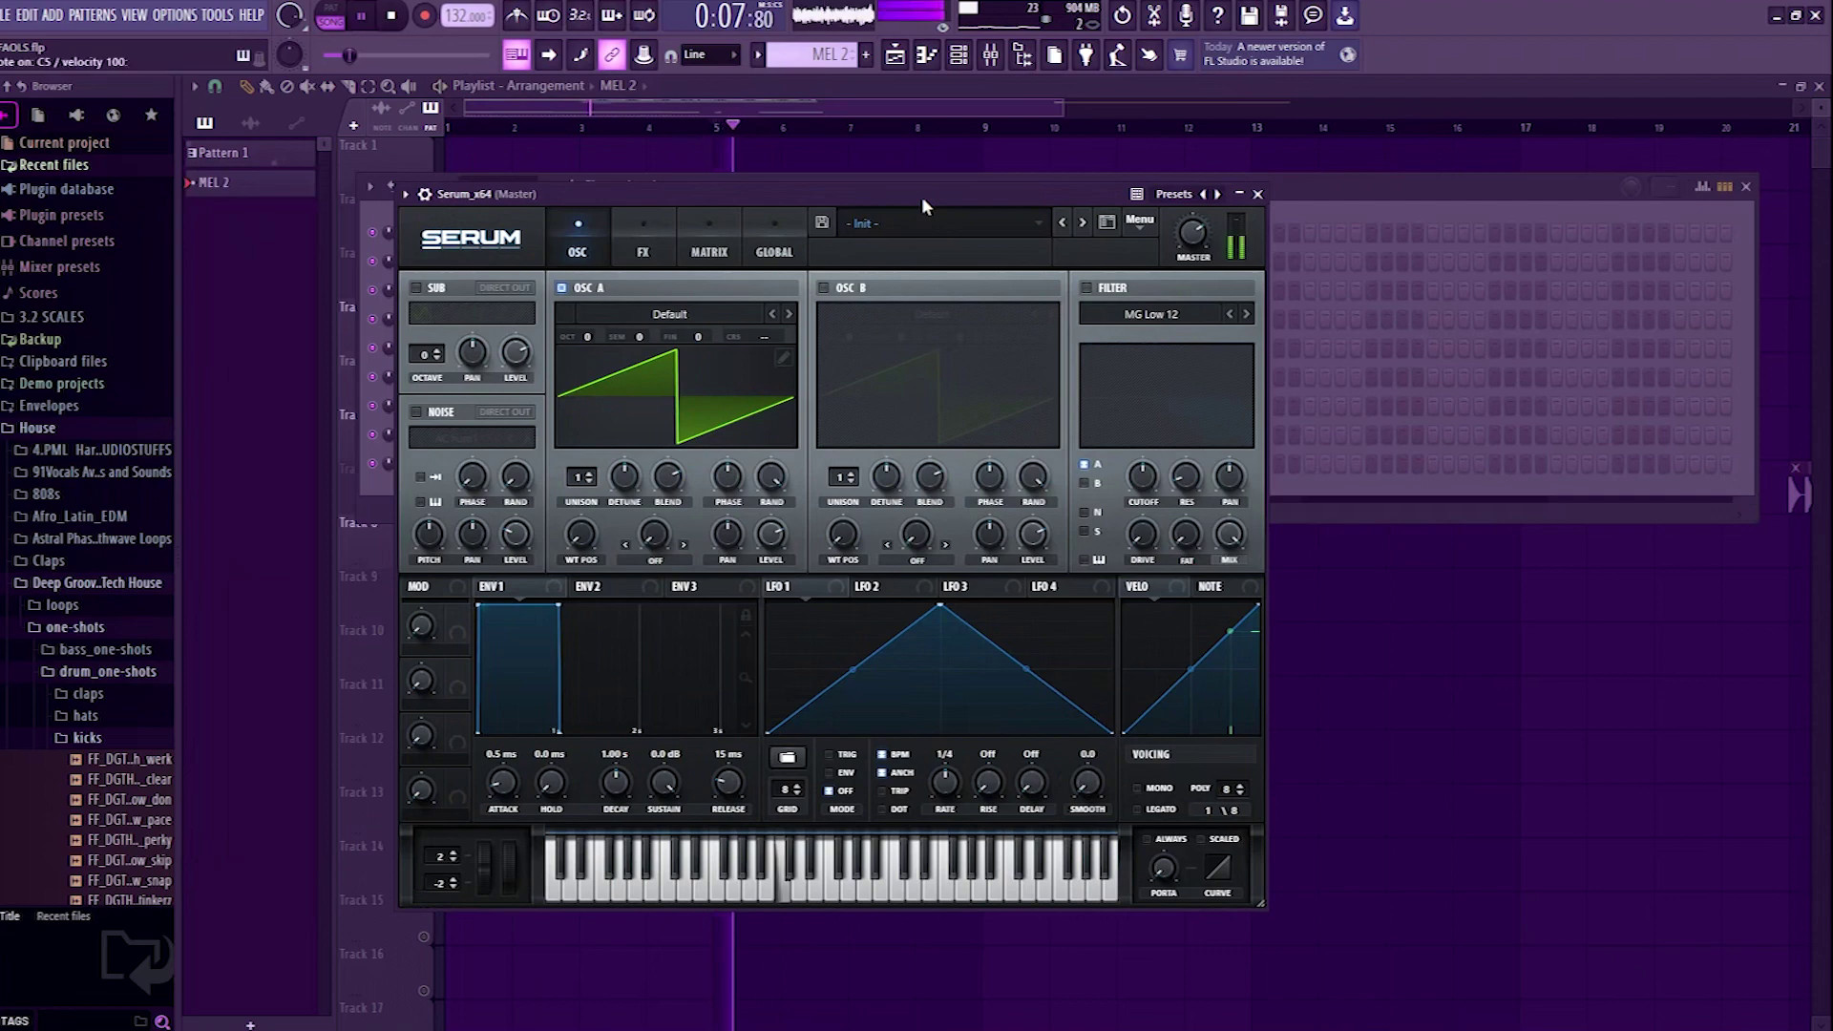
Step: Load the pad preset PD ArticWind [CFA] in Serum
{"action": "left_click", "coordinate": [968, 238]}
{"action": "mouse_move", "coordinate": [909, 290]}
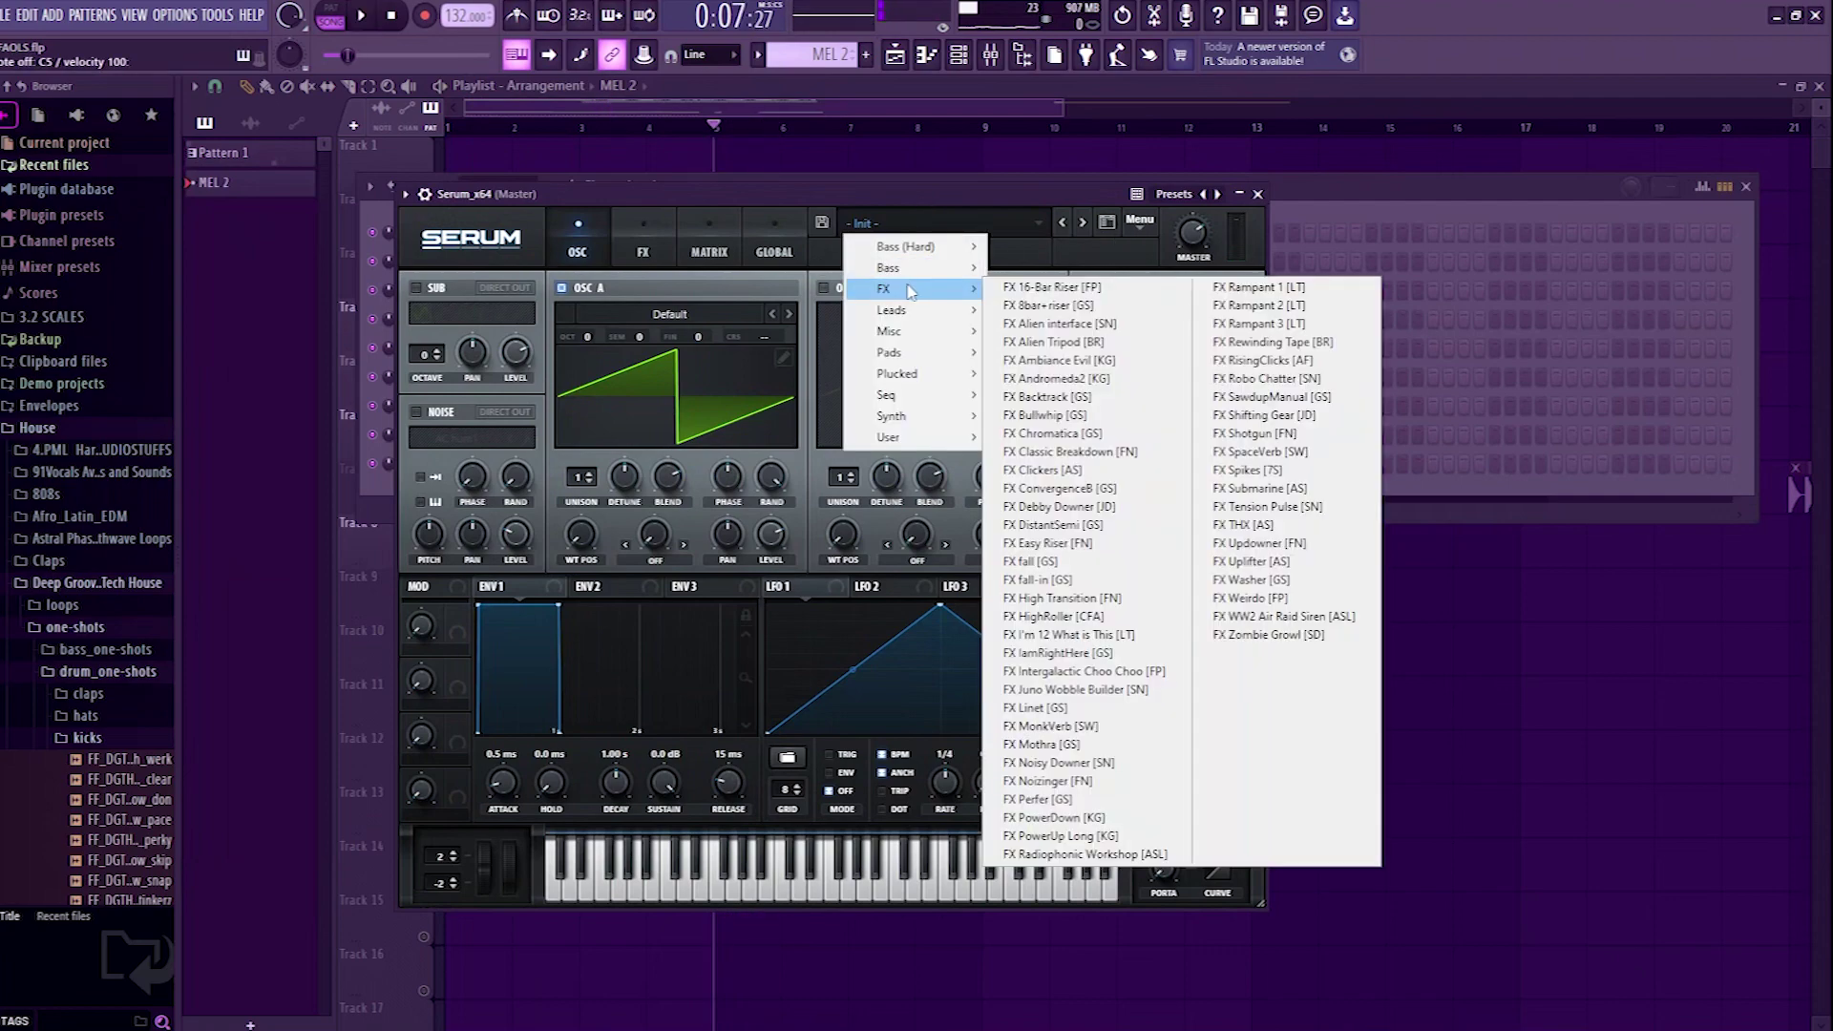
{"action": "mouse_move", "coordinate": [893, 352]}
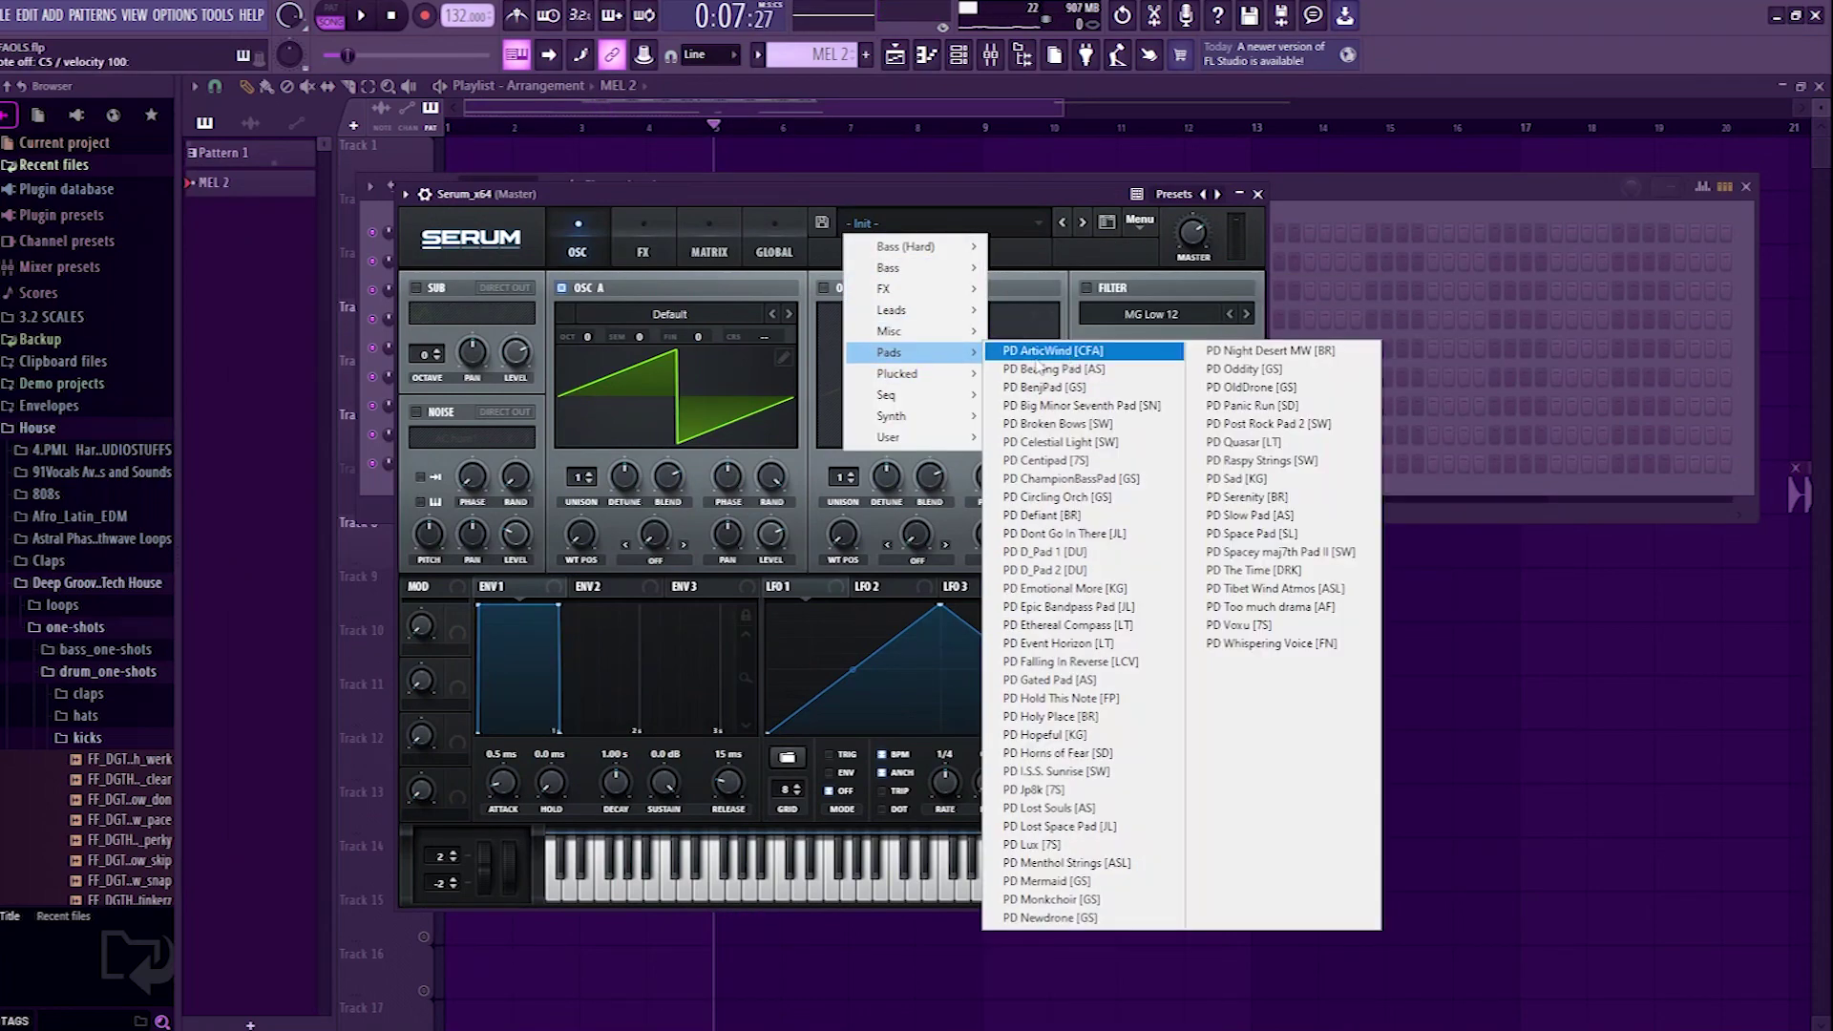
{"action": "left_click", "coordinate": [1057, 355]}
{"action": "left_click", "coordinate": [1257, 194]}
Step: Sketch trial notes in bar 1 of Serum's piano roll and load the F# Minor scale as a guide
{"action": "key", "text": "F7"}
{"action": "left_click", "coordinate": [542, 480]}
{"action": "key", "text": "space"}
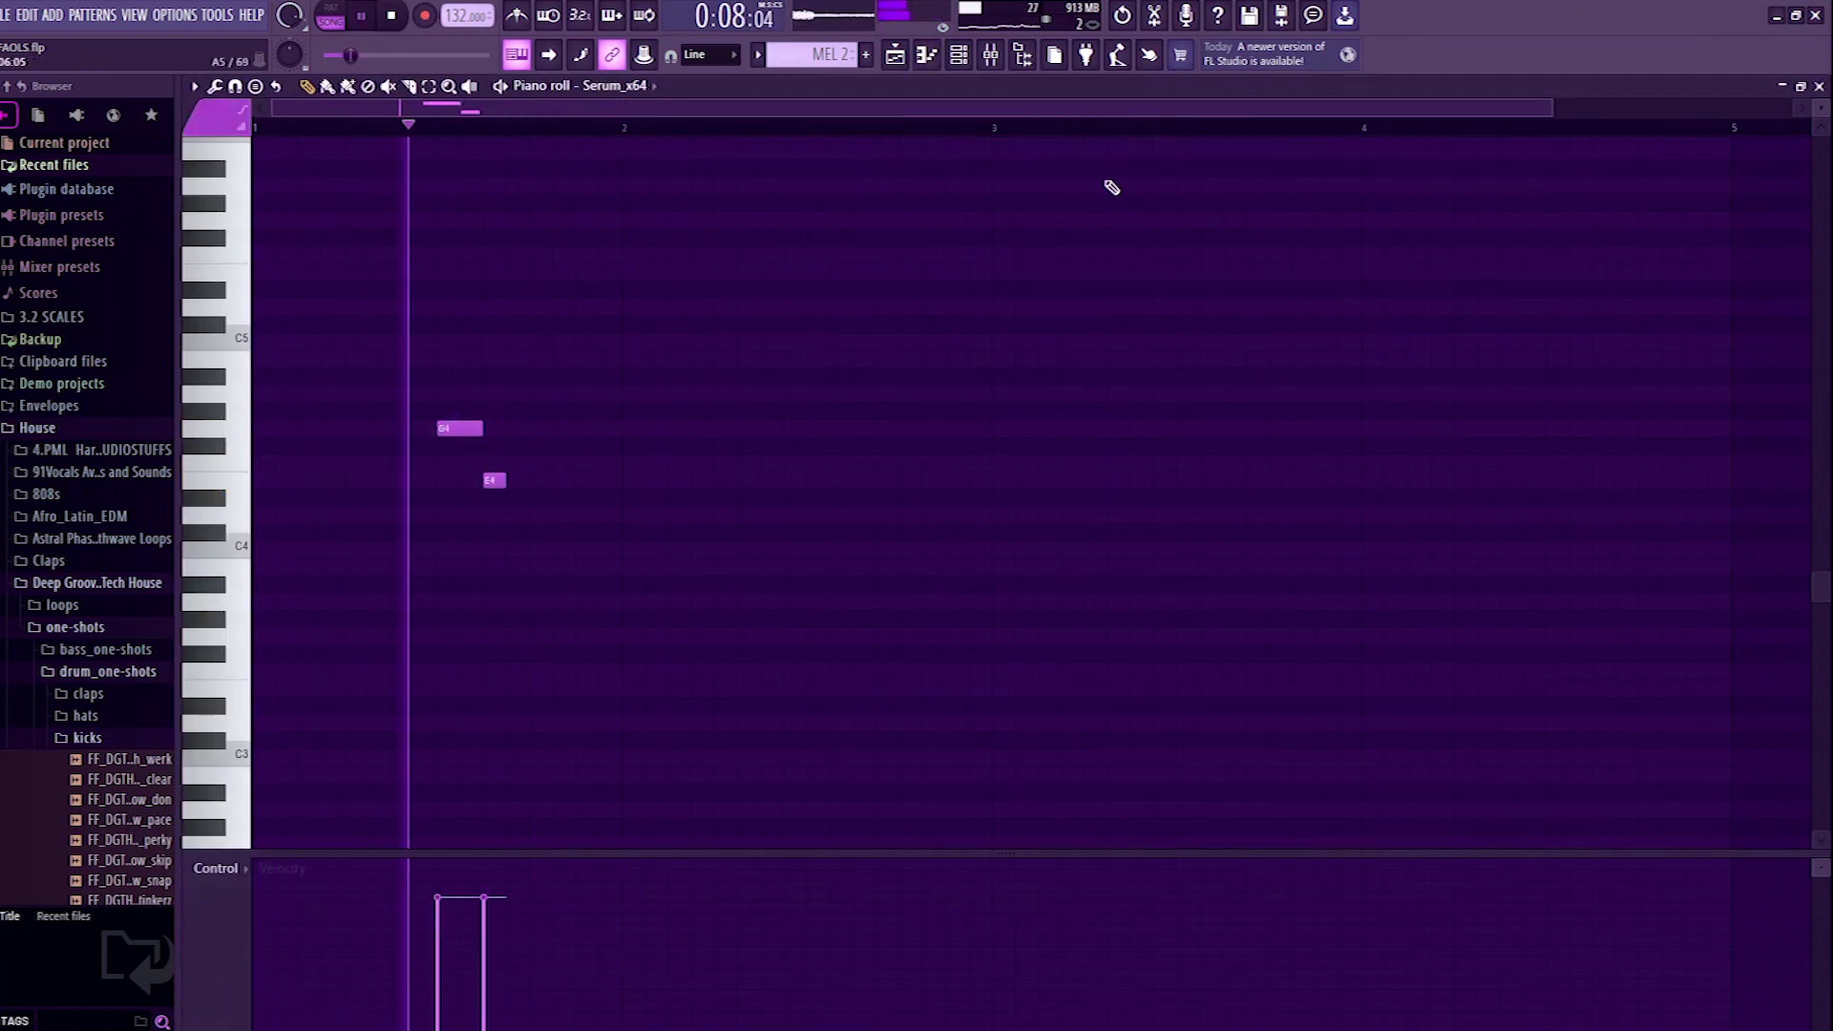
{"action": "left_click", "coordinate": [542, 516]}
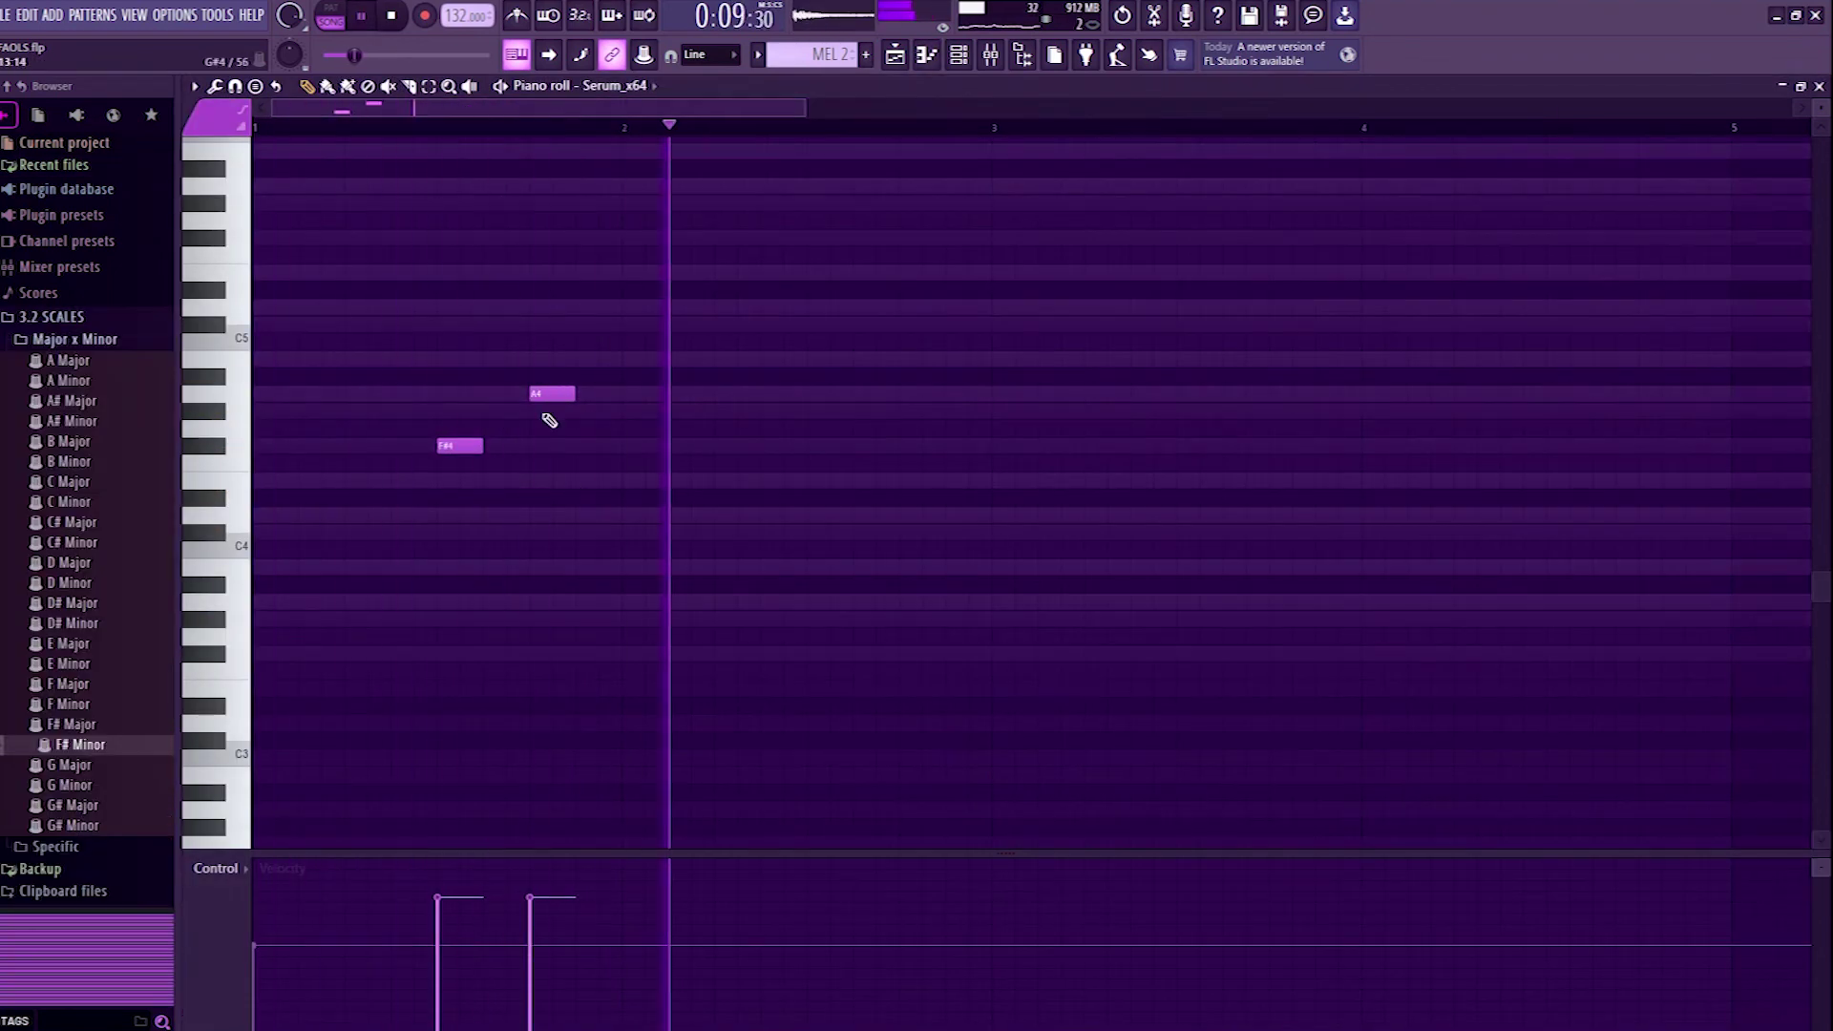
Step: Move the second note of bar 1 earlier and try A4, F#4 and E4 notes in bar 2
{"action": "left_click_drag", "start_coordinate": [550, 394], "coordinate": [505, 395]}
{"action": "left_click", "coordinate": [792, 393]}
{"action": "left_click", "coordinate": [862, 444]}
{"action": "left_click", "coordinate": [909, 480]}
{"action": "left_click", "coordinate": [757, 480]}
{"action": "right_click", "coordinate": [757, 480]}
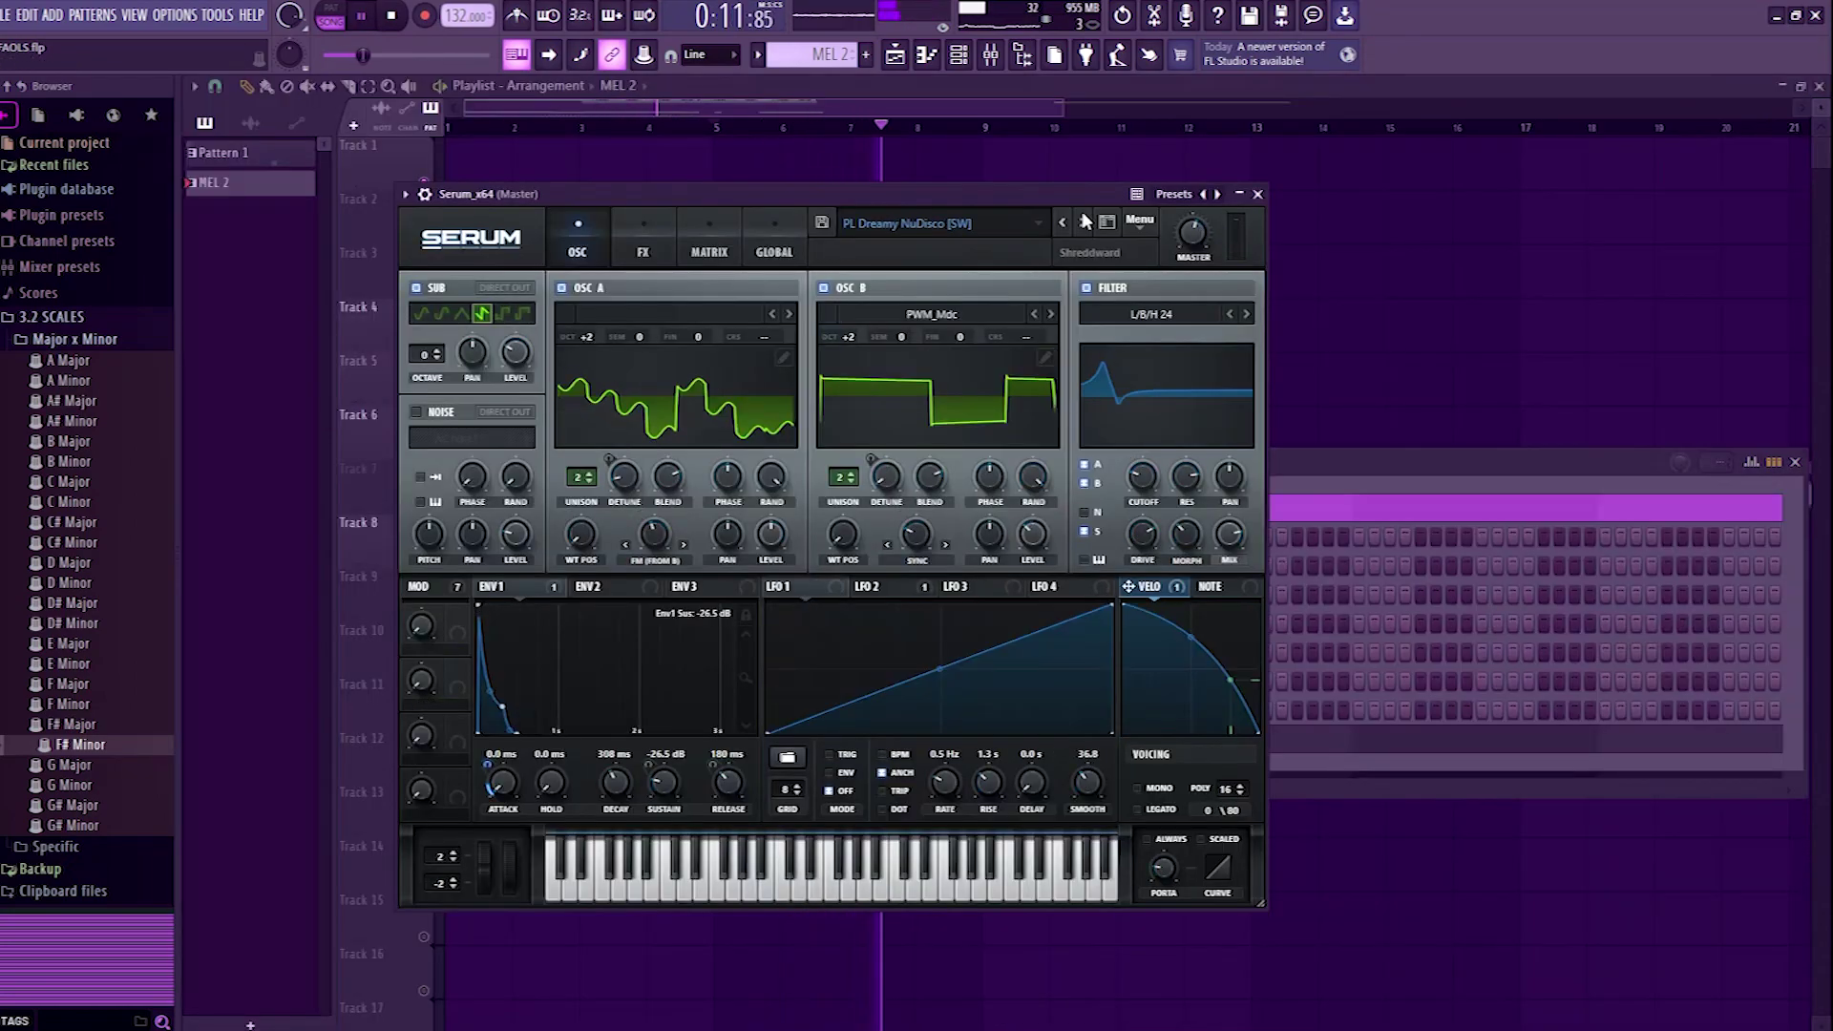
Step: Switch Serum to the PL Dyk Pyk [PL] preset and rework bar 2 with C#5, A4 and E4 notes
{"action": "left_click", "coordinate": [1080, 210]}
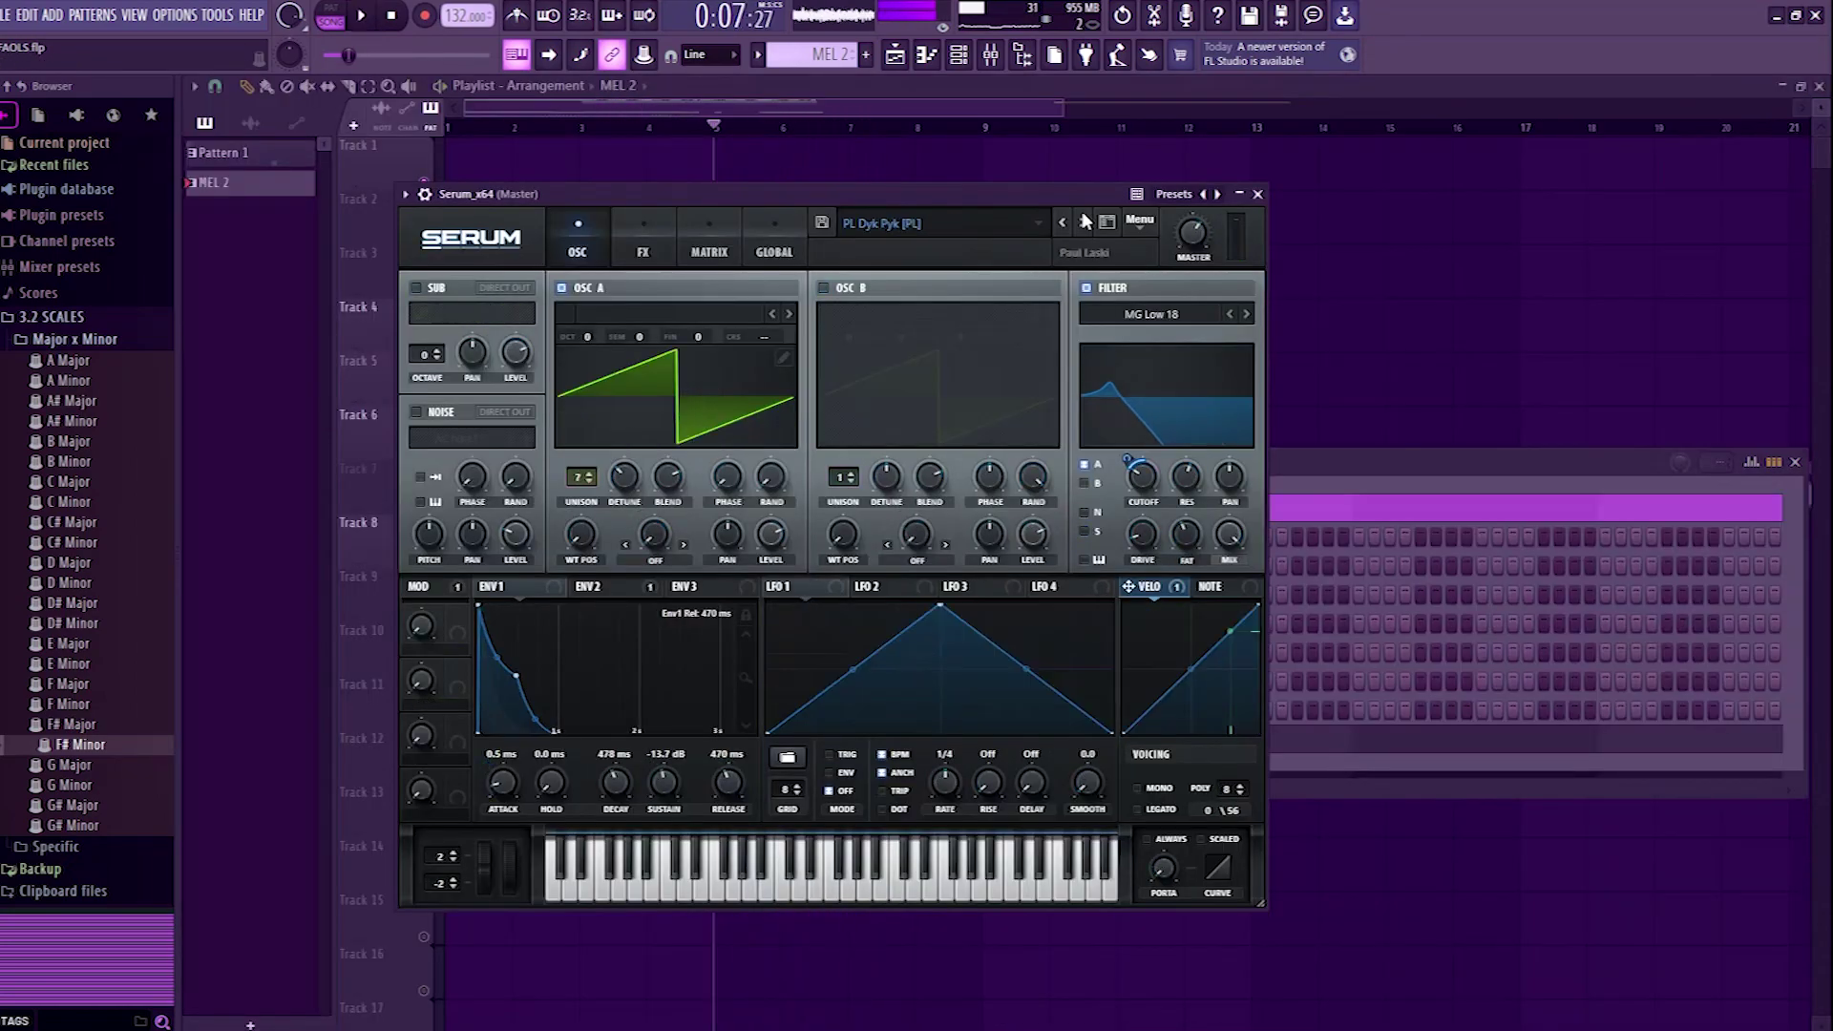
{"action": "right_click", "coordinate": [876, 444]}
{"action": "right_click", "coordinate": [806, 393]}
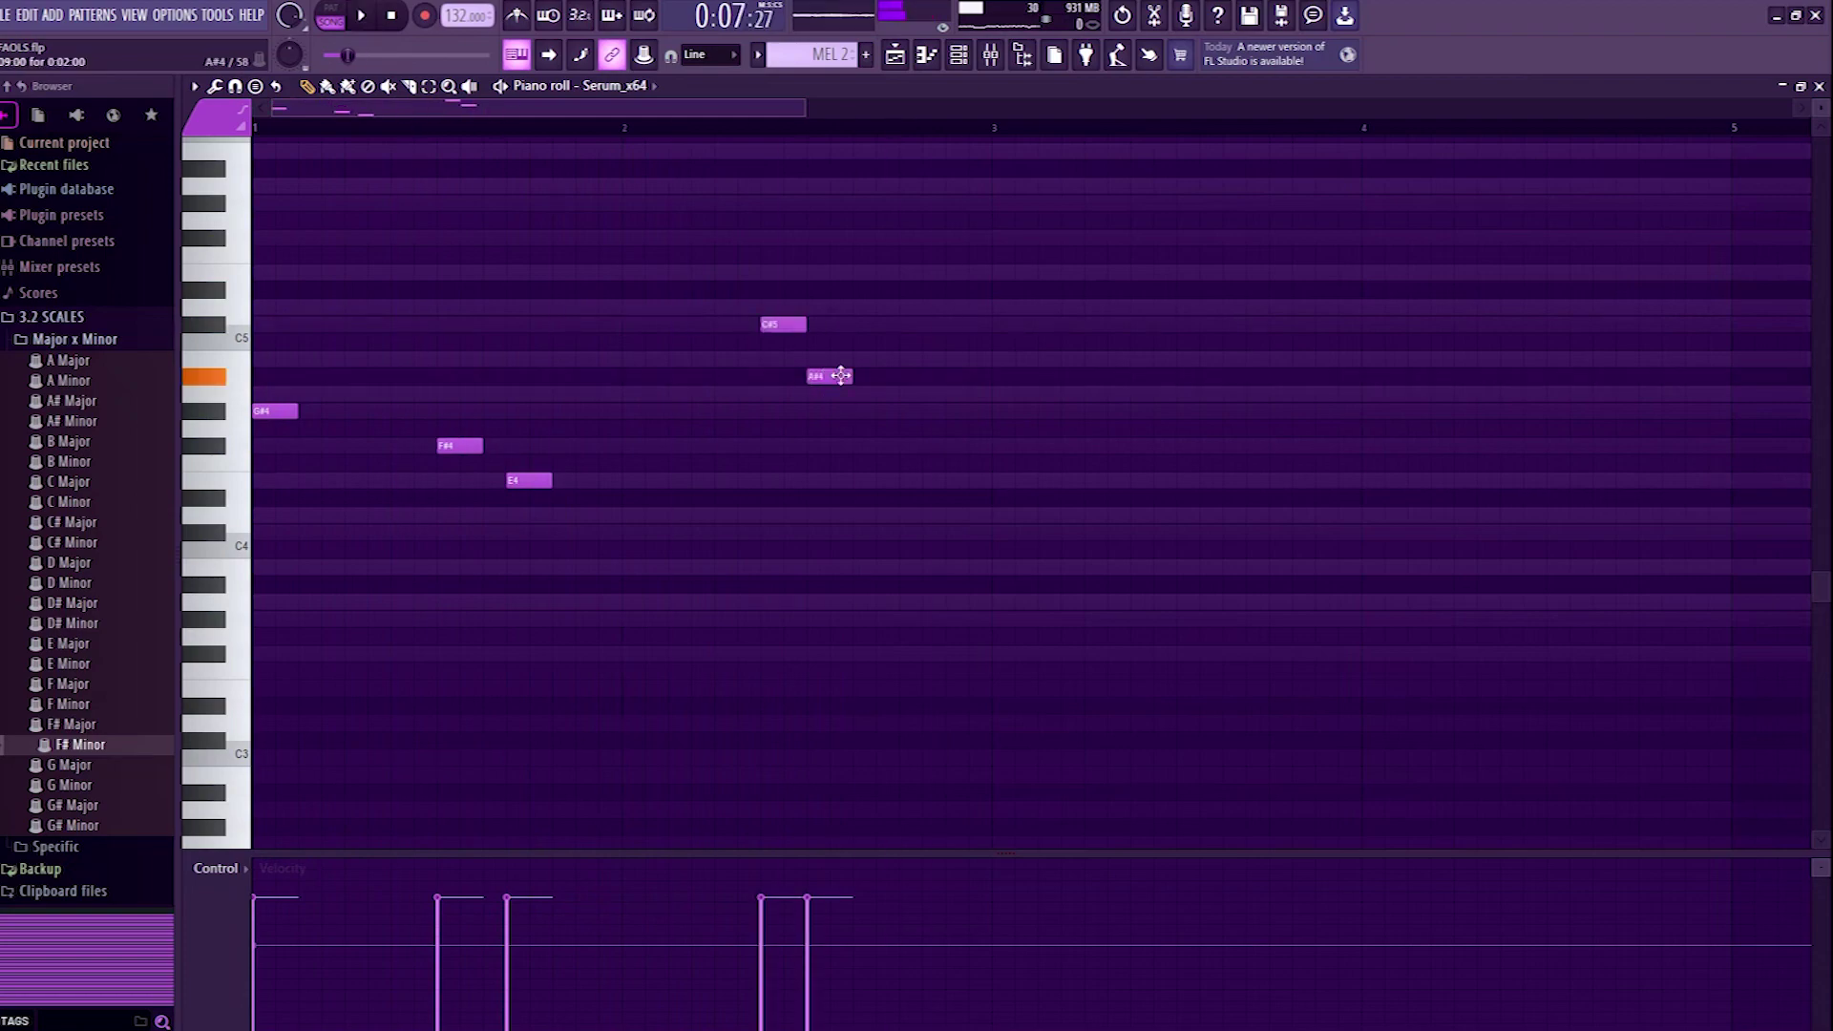
{"action": "left_click_drag", "start_coordinate": [840, 375], "coordinate": [840, 393]}
{"action": "key", "text": "space"}
{"action": "left_click", "coordinate": [898, 480]}
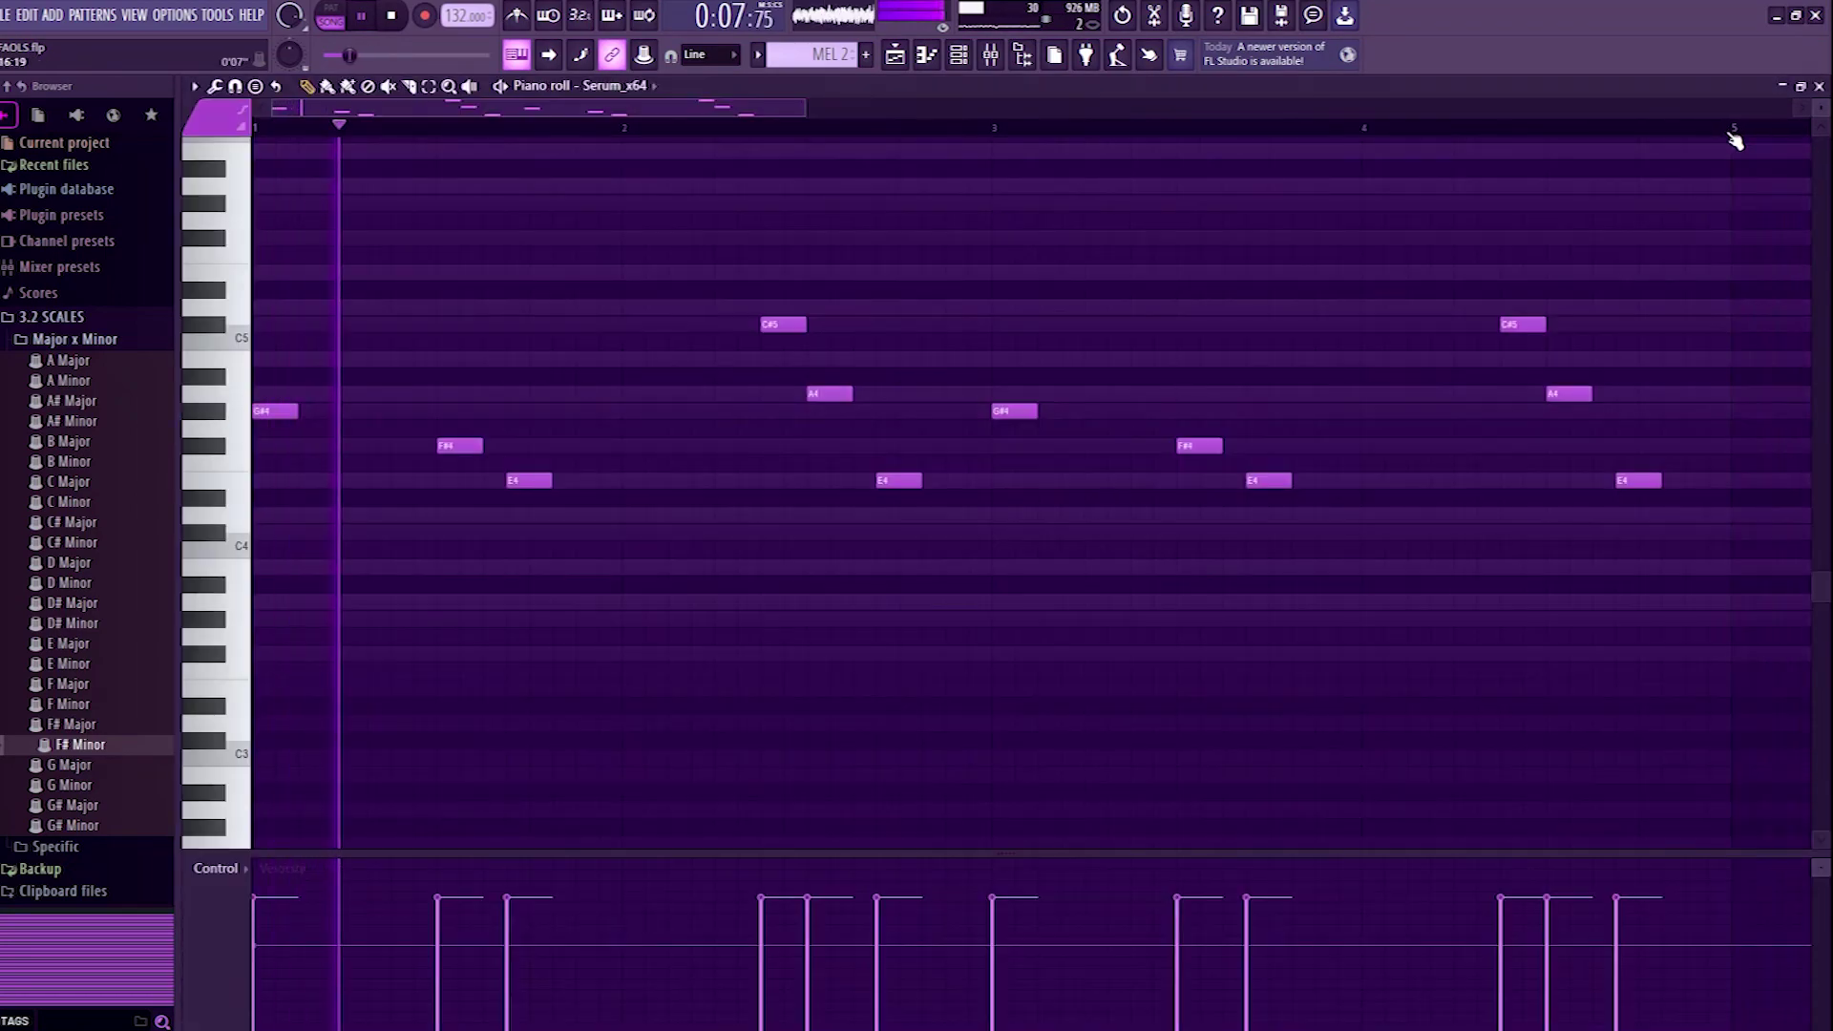
Step: Duplicate the four-bar Serum melody into bars 5 to 8
{"action": "left_click_drag", "start_coordinate": [1732, 127], "coordinate": [257, 127]}
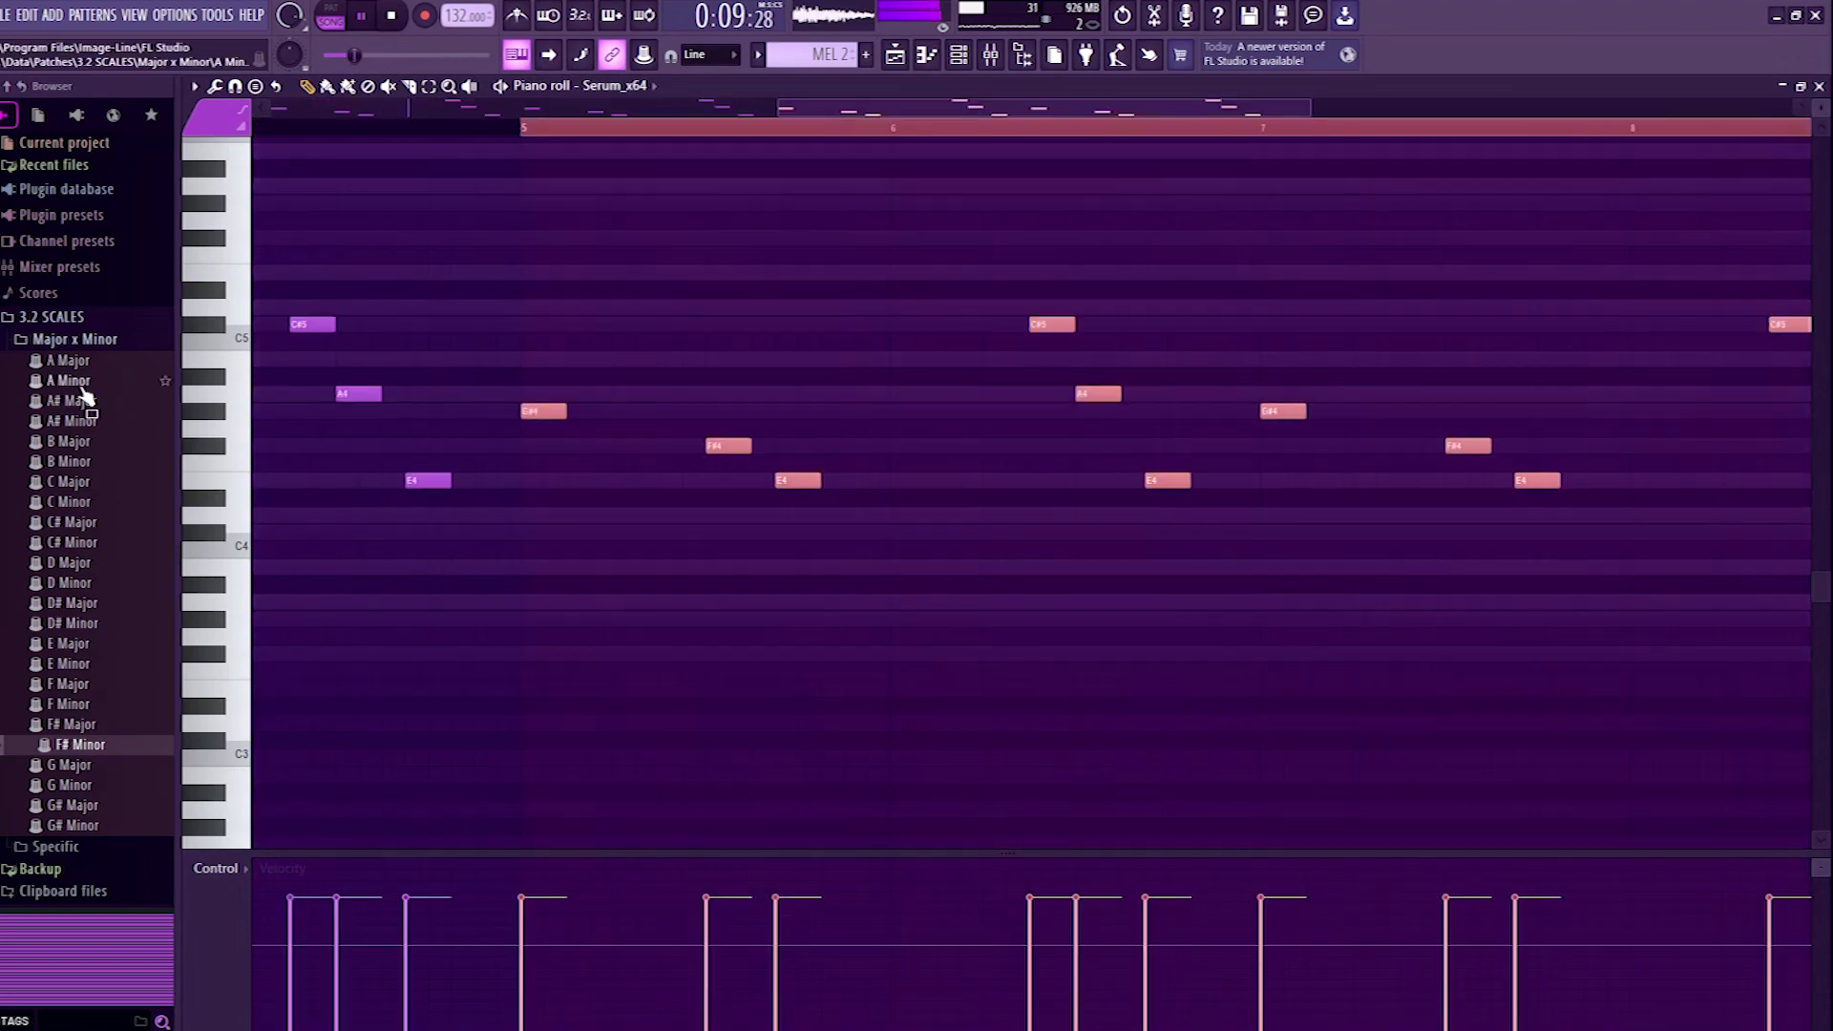
{"action": "left_click", "coordinate": [1819, 86]}
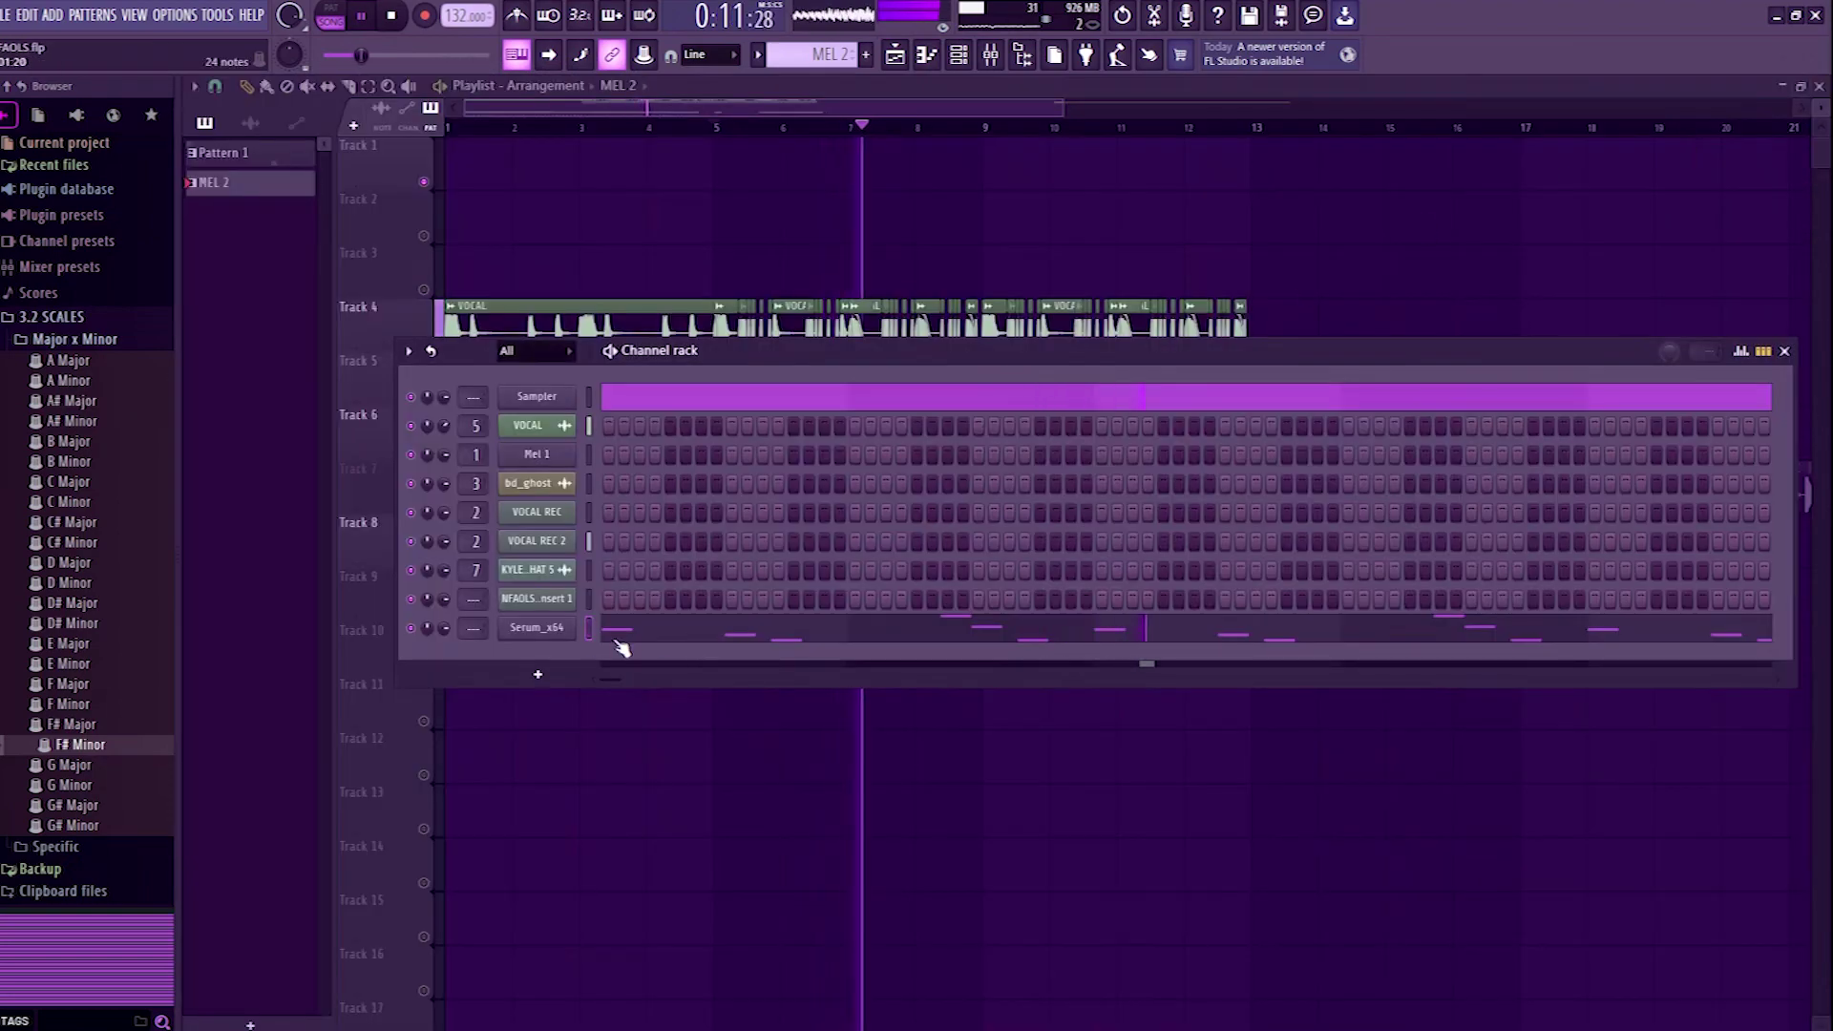
Step: Step through Serum's pluck presets during playback to PL FMmy [SD]
{"action": "left_click", "coordinate": [553, 632]}
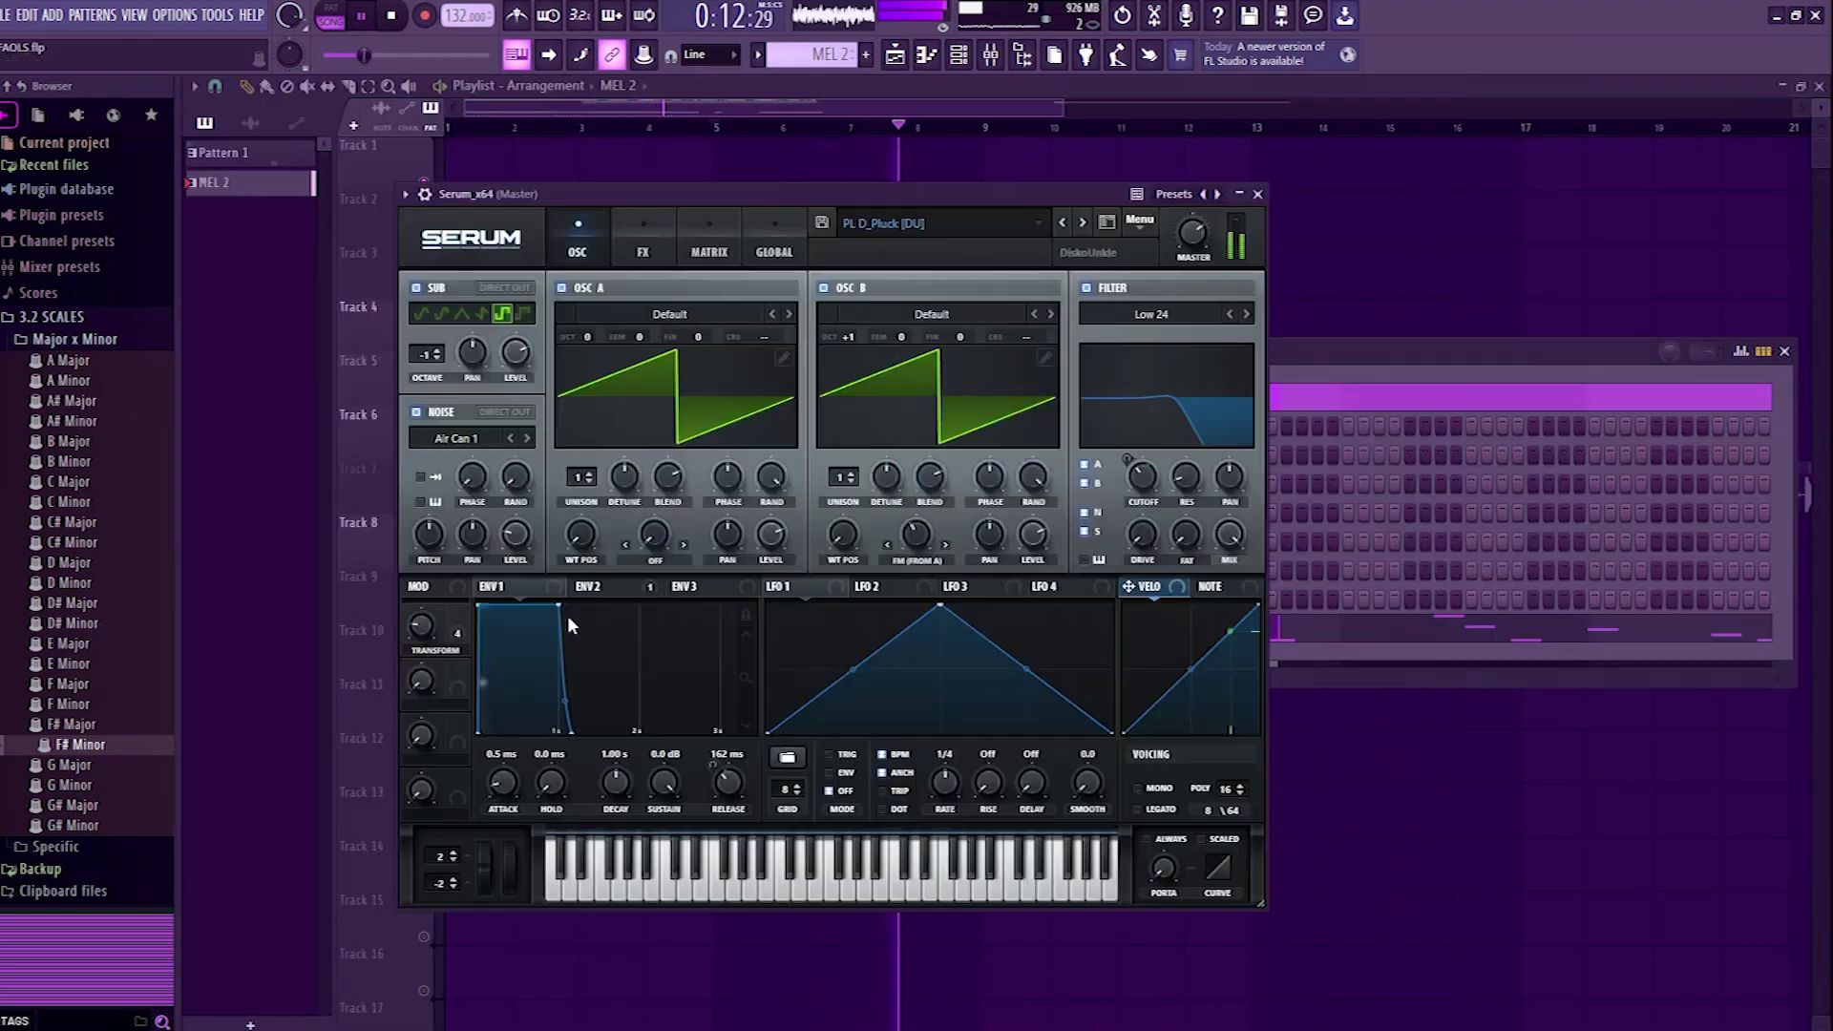
{"action": "left_click", "coordinate": [1079, 223]}
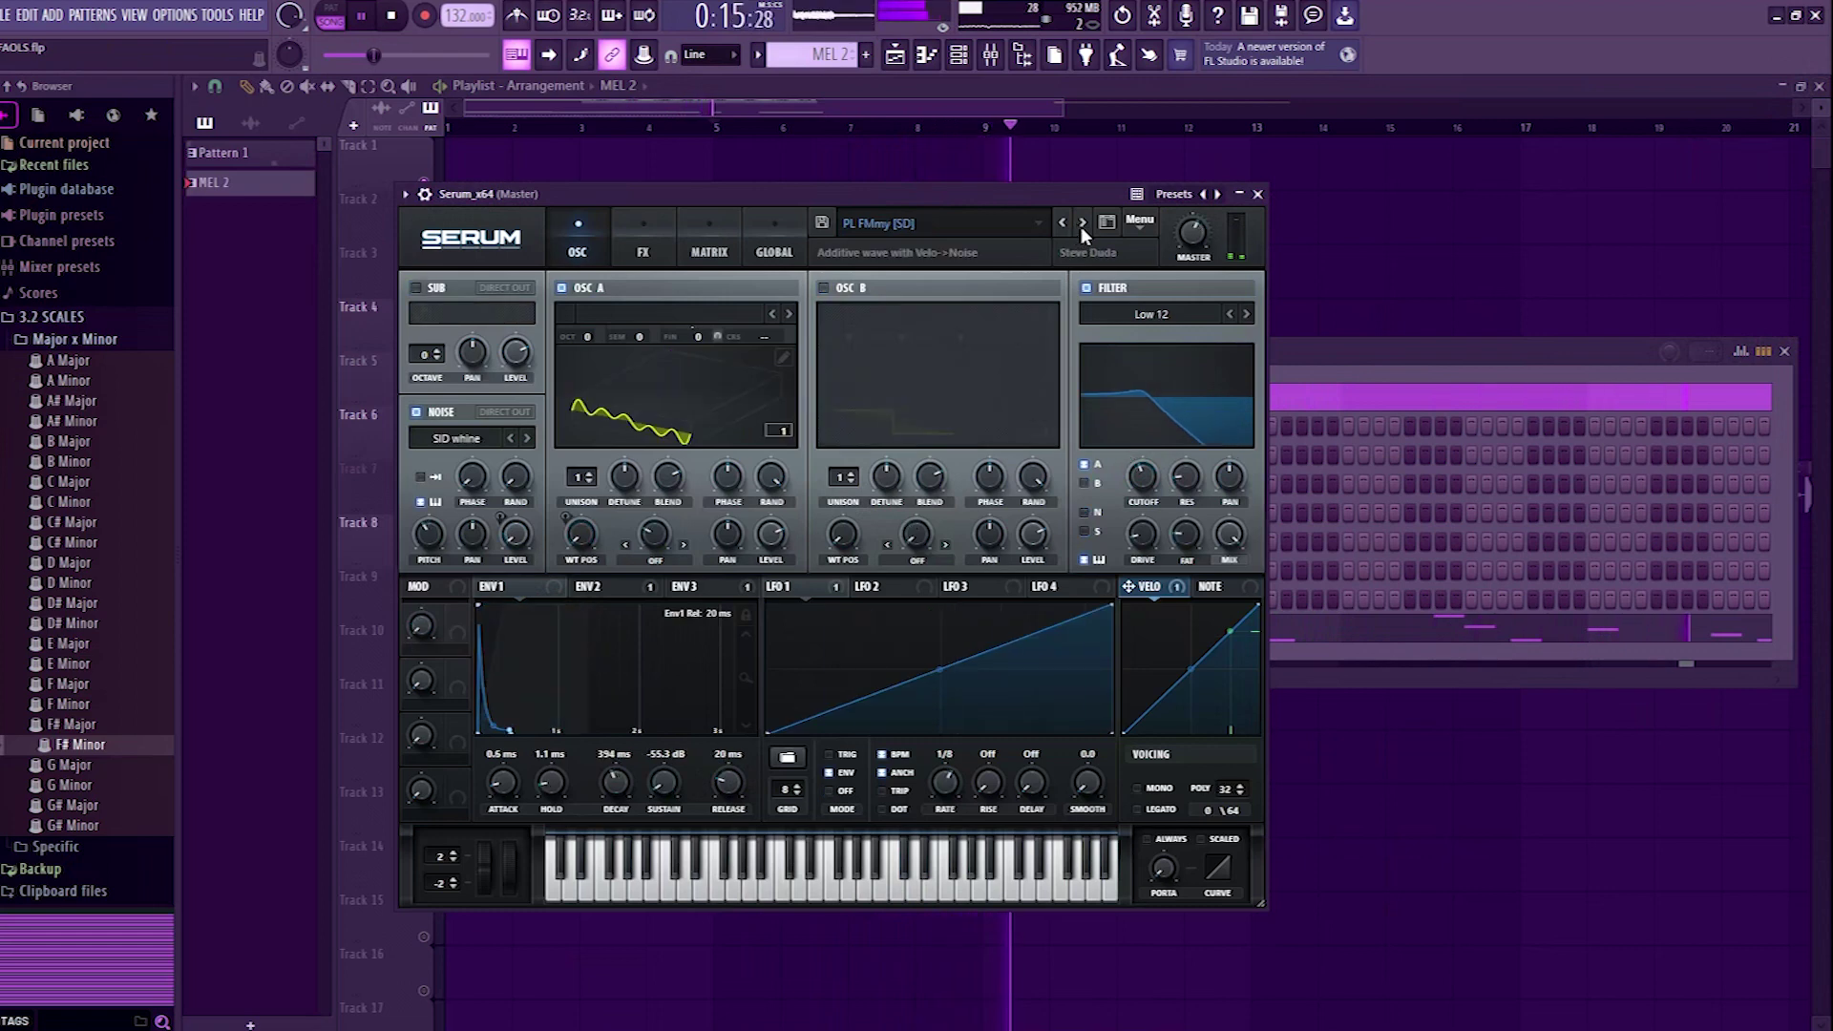
{"action": "left_click", "coordinate": [1259, 193]}
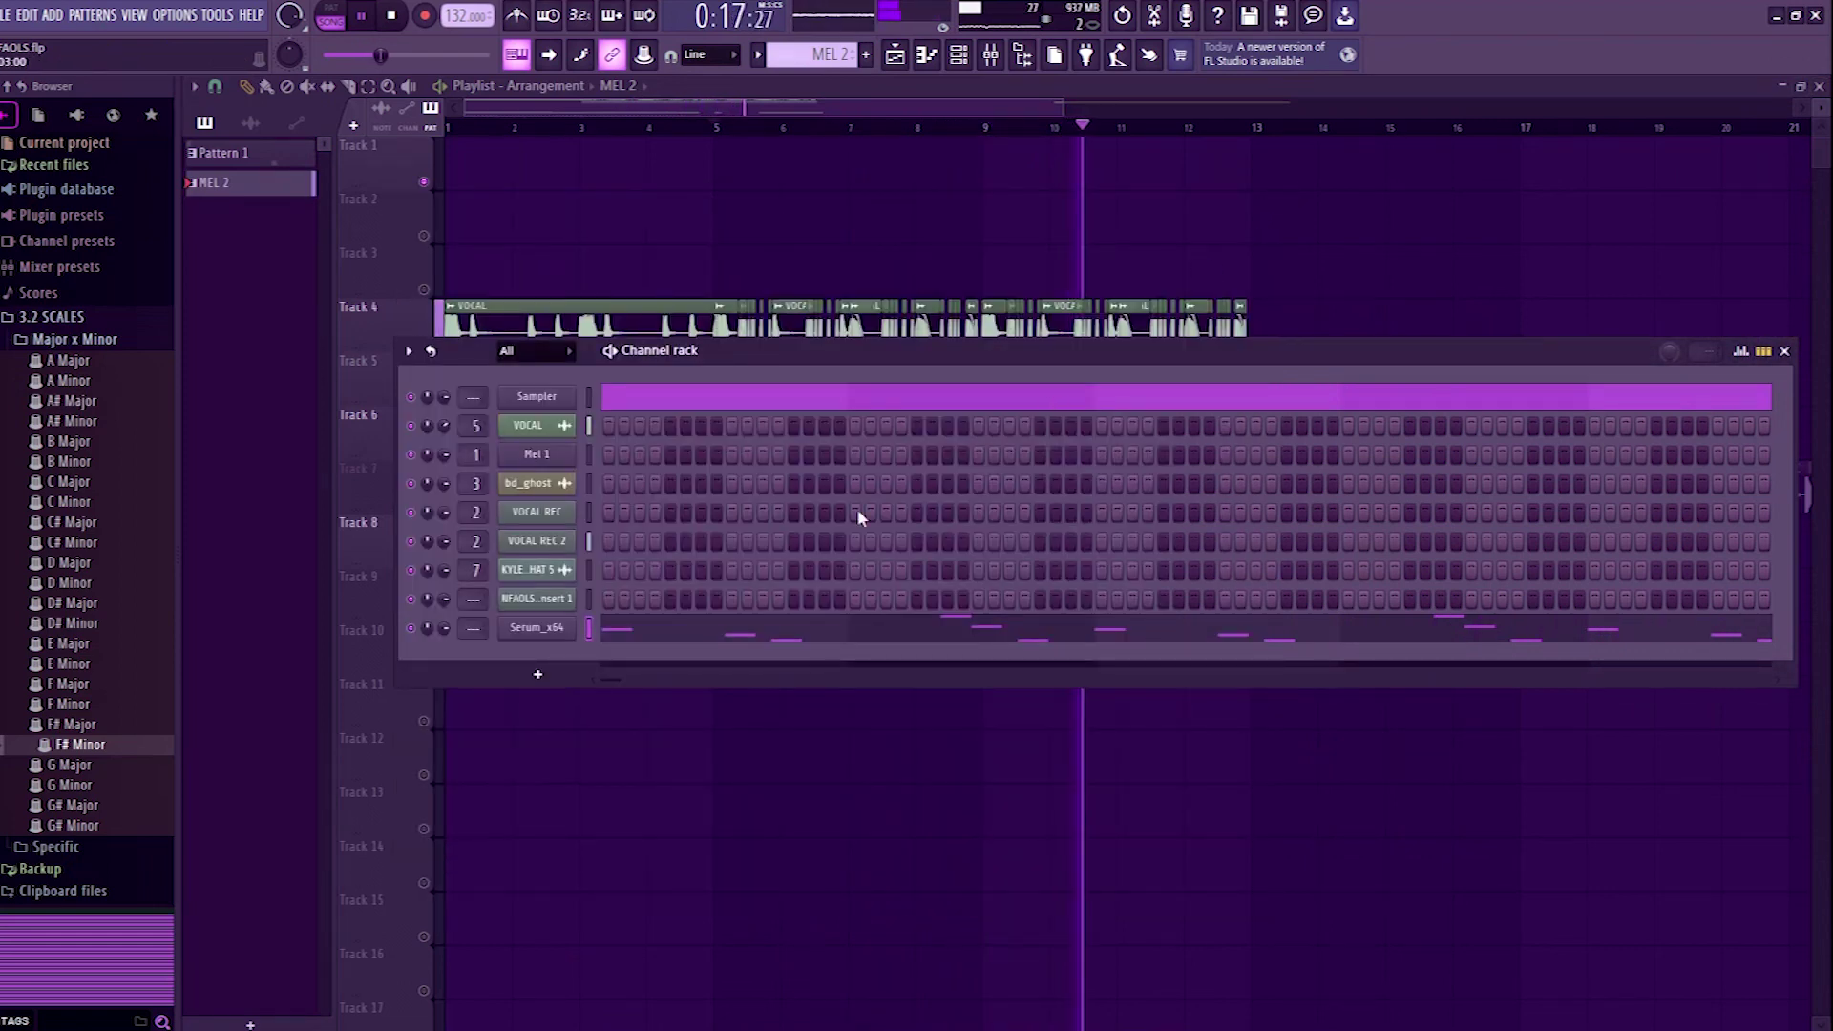
Step: Add alternating B4, G#4 and B4 notes after the first note of bar 1 in Serum's melody
{"action": "right_click", "coordinate": [571, 628]}
{"action": "left_click", "coordinate": [603, 627]}
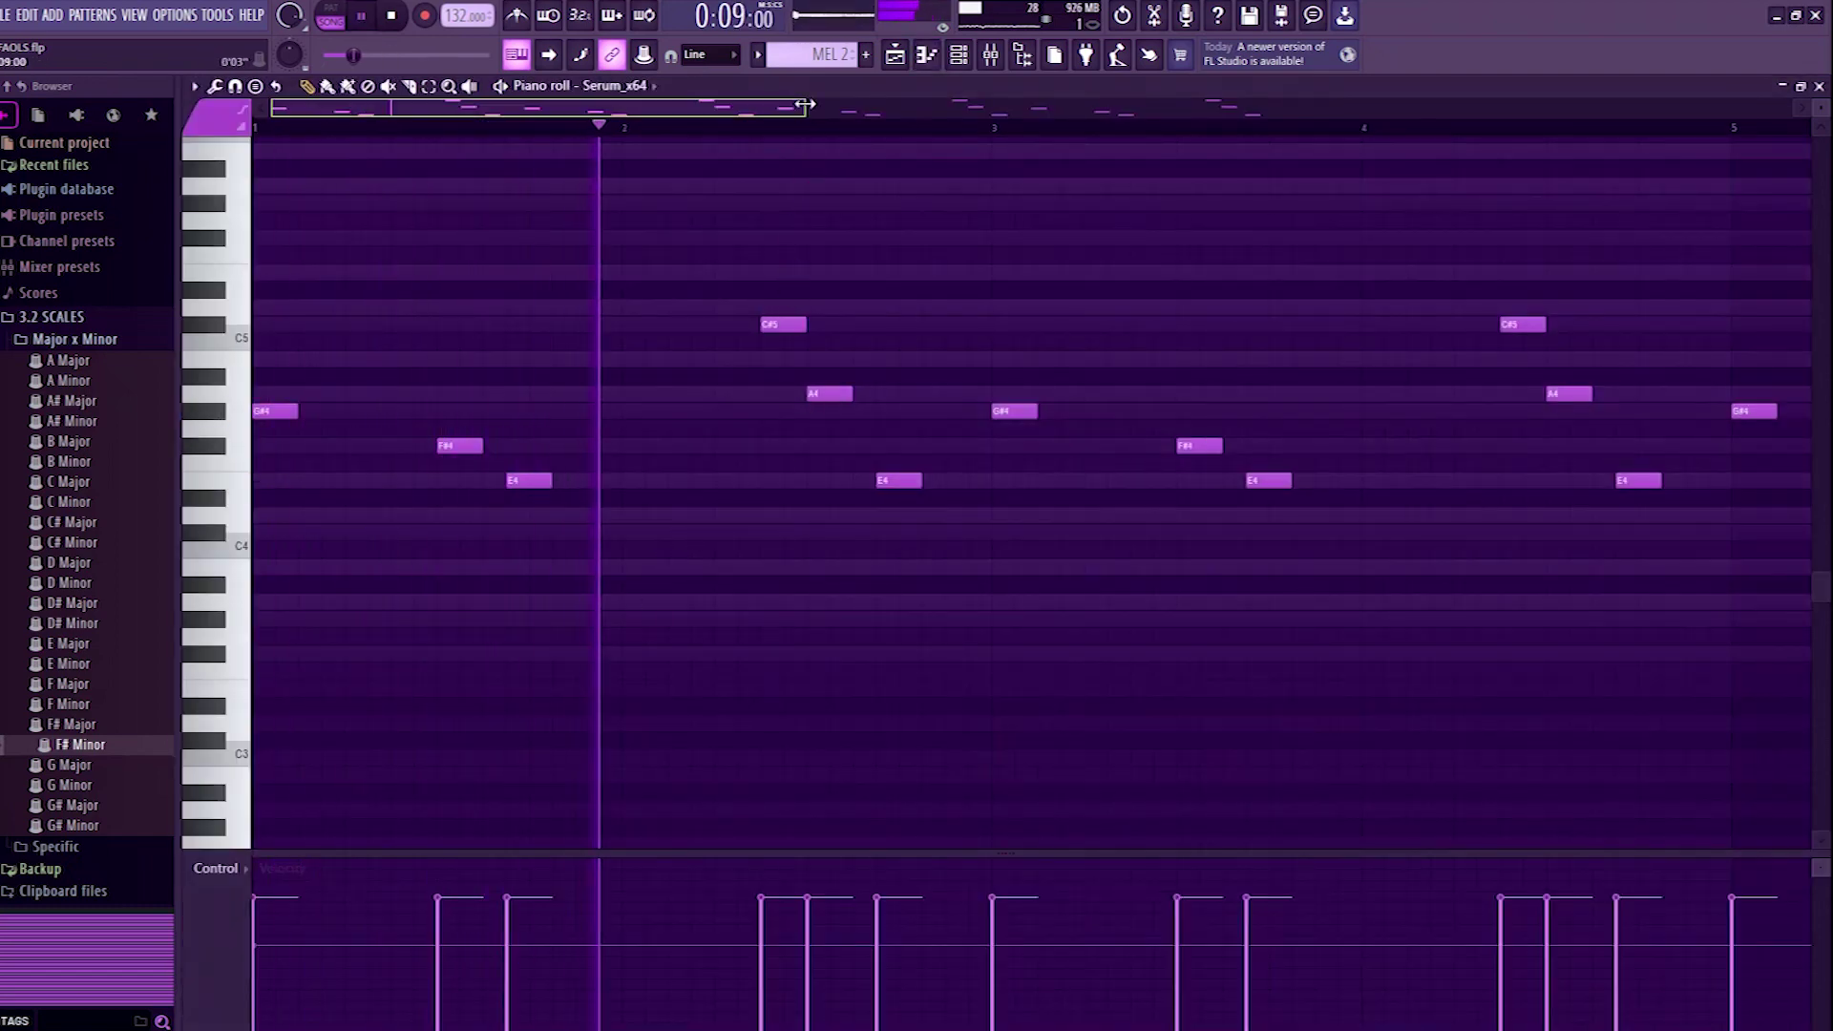
{"action": "left_click_drag", "start_coordinate": [806, 105], "coordinate": [1228, 102]}
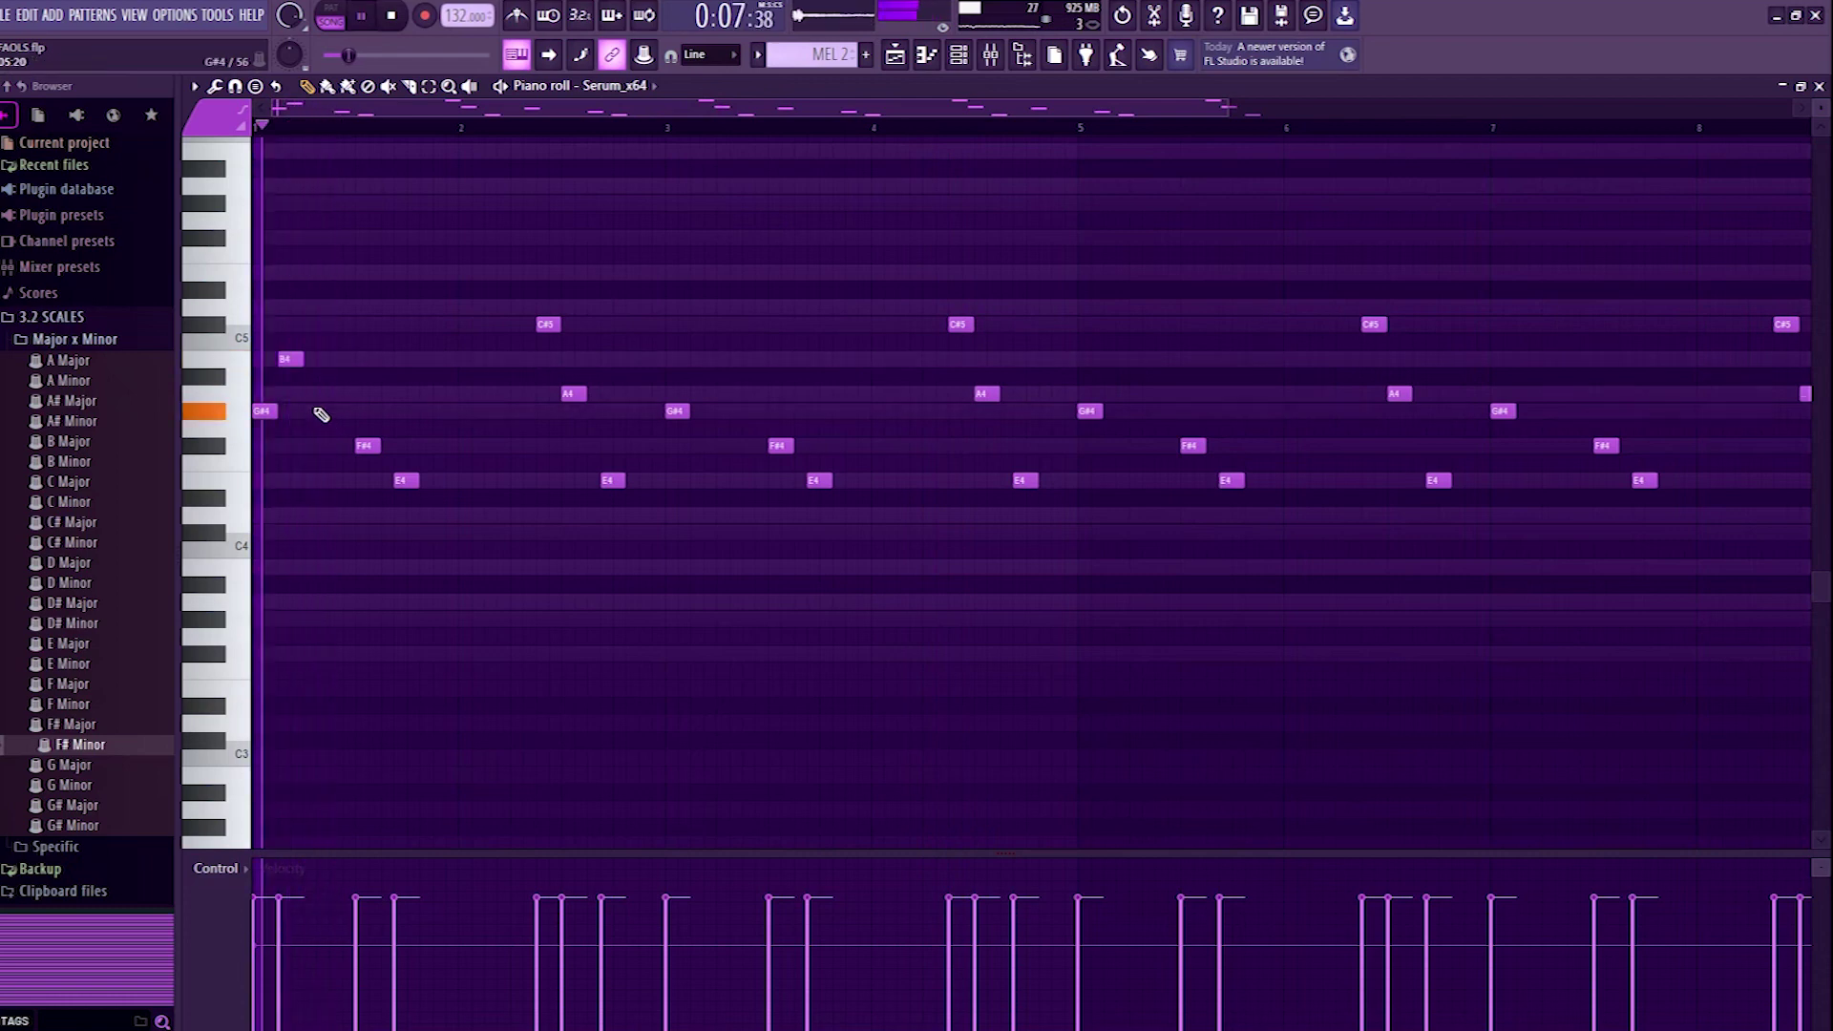
{"action": "left_click", "coordinate": [335, 361]}
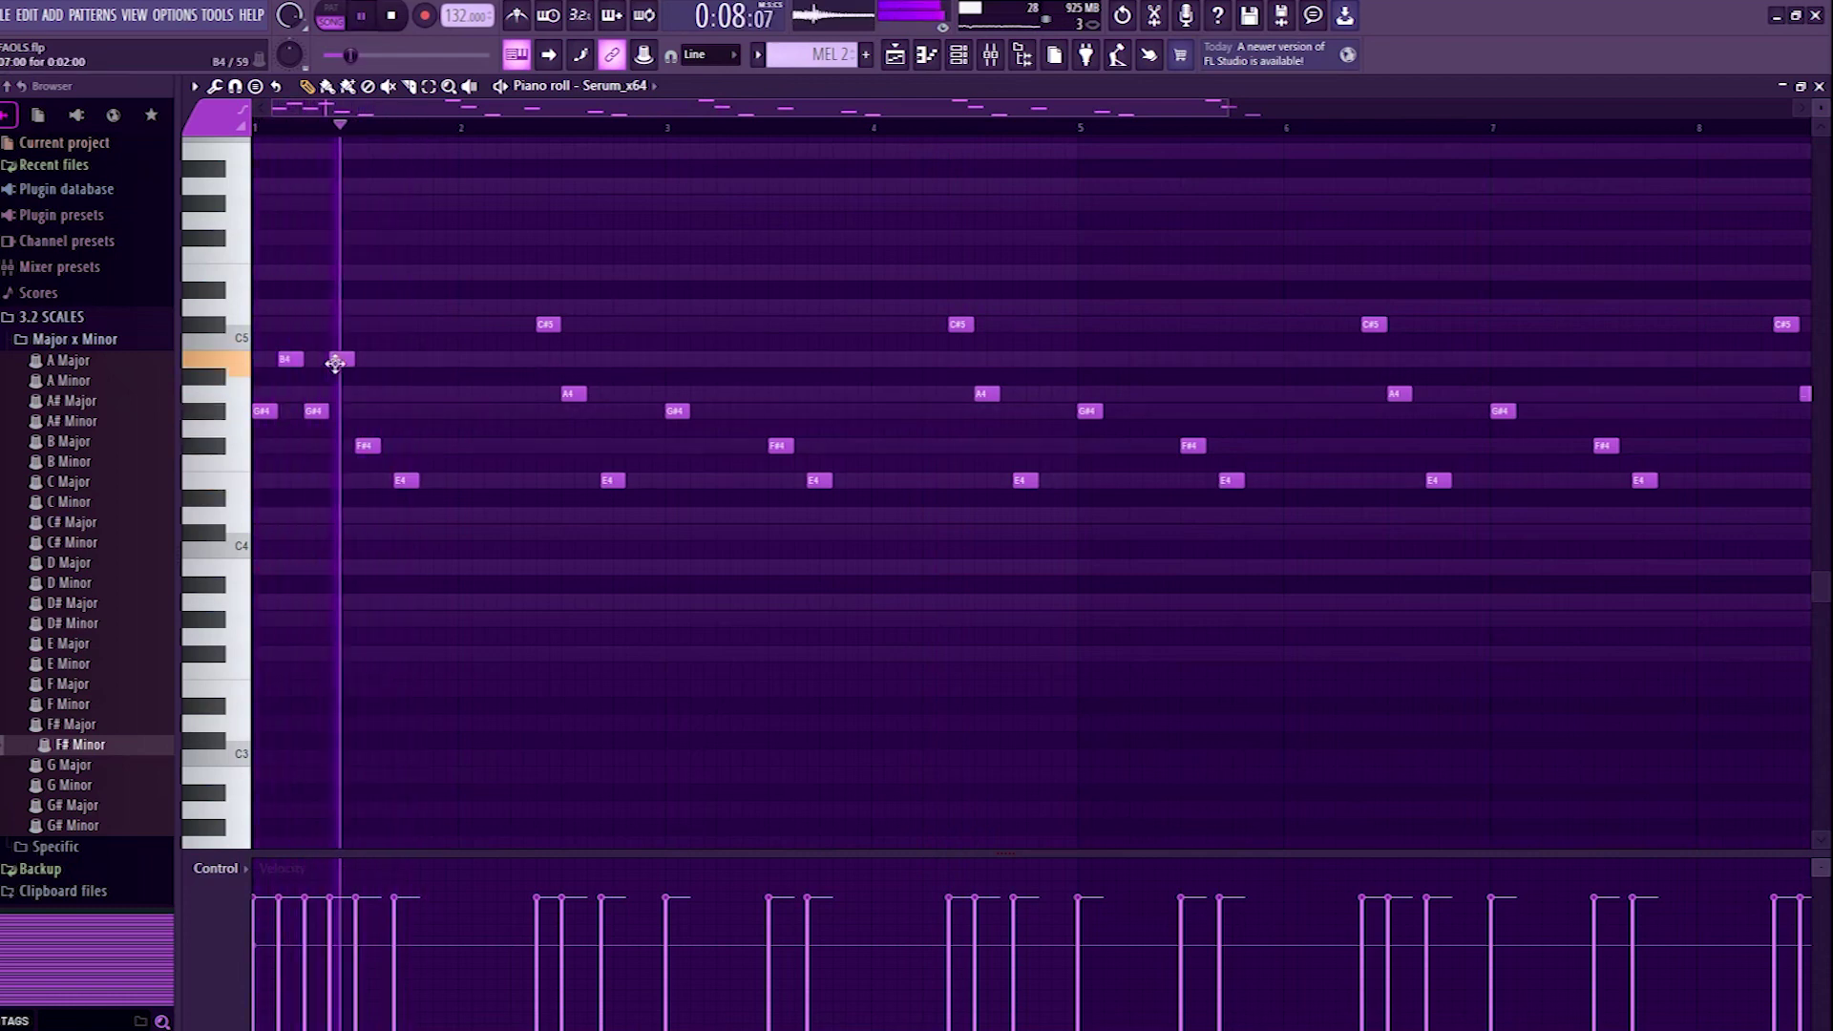
Step: Fill the opening of bar 2 with B4, G#4 and B4 notes leading into the C#5 note
{"action": "left_click", "coordinate": [432, 412]}
{"action": "left_click", "coordinate": [458, 359]}
{"action": "key", "text": "space"}
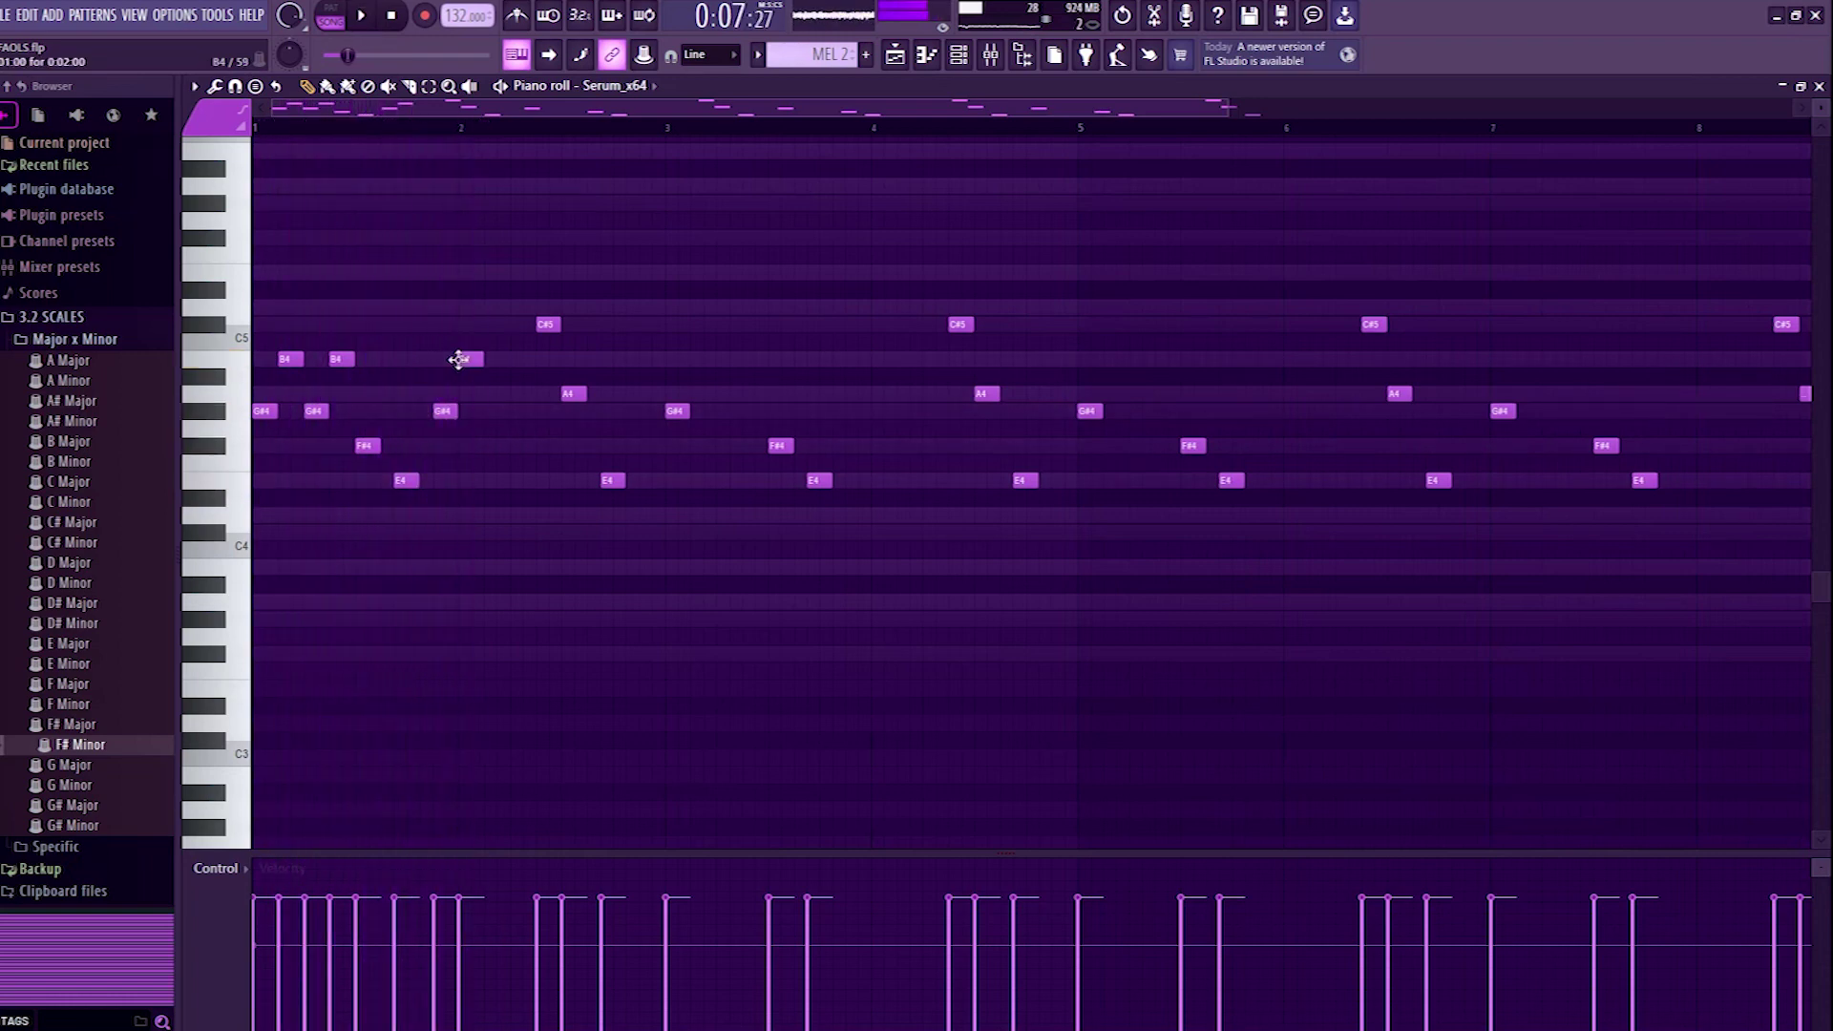
{"action": "left_click", "coordinate": [487, 410]}
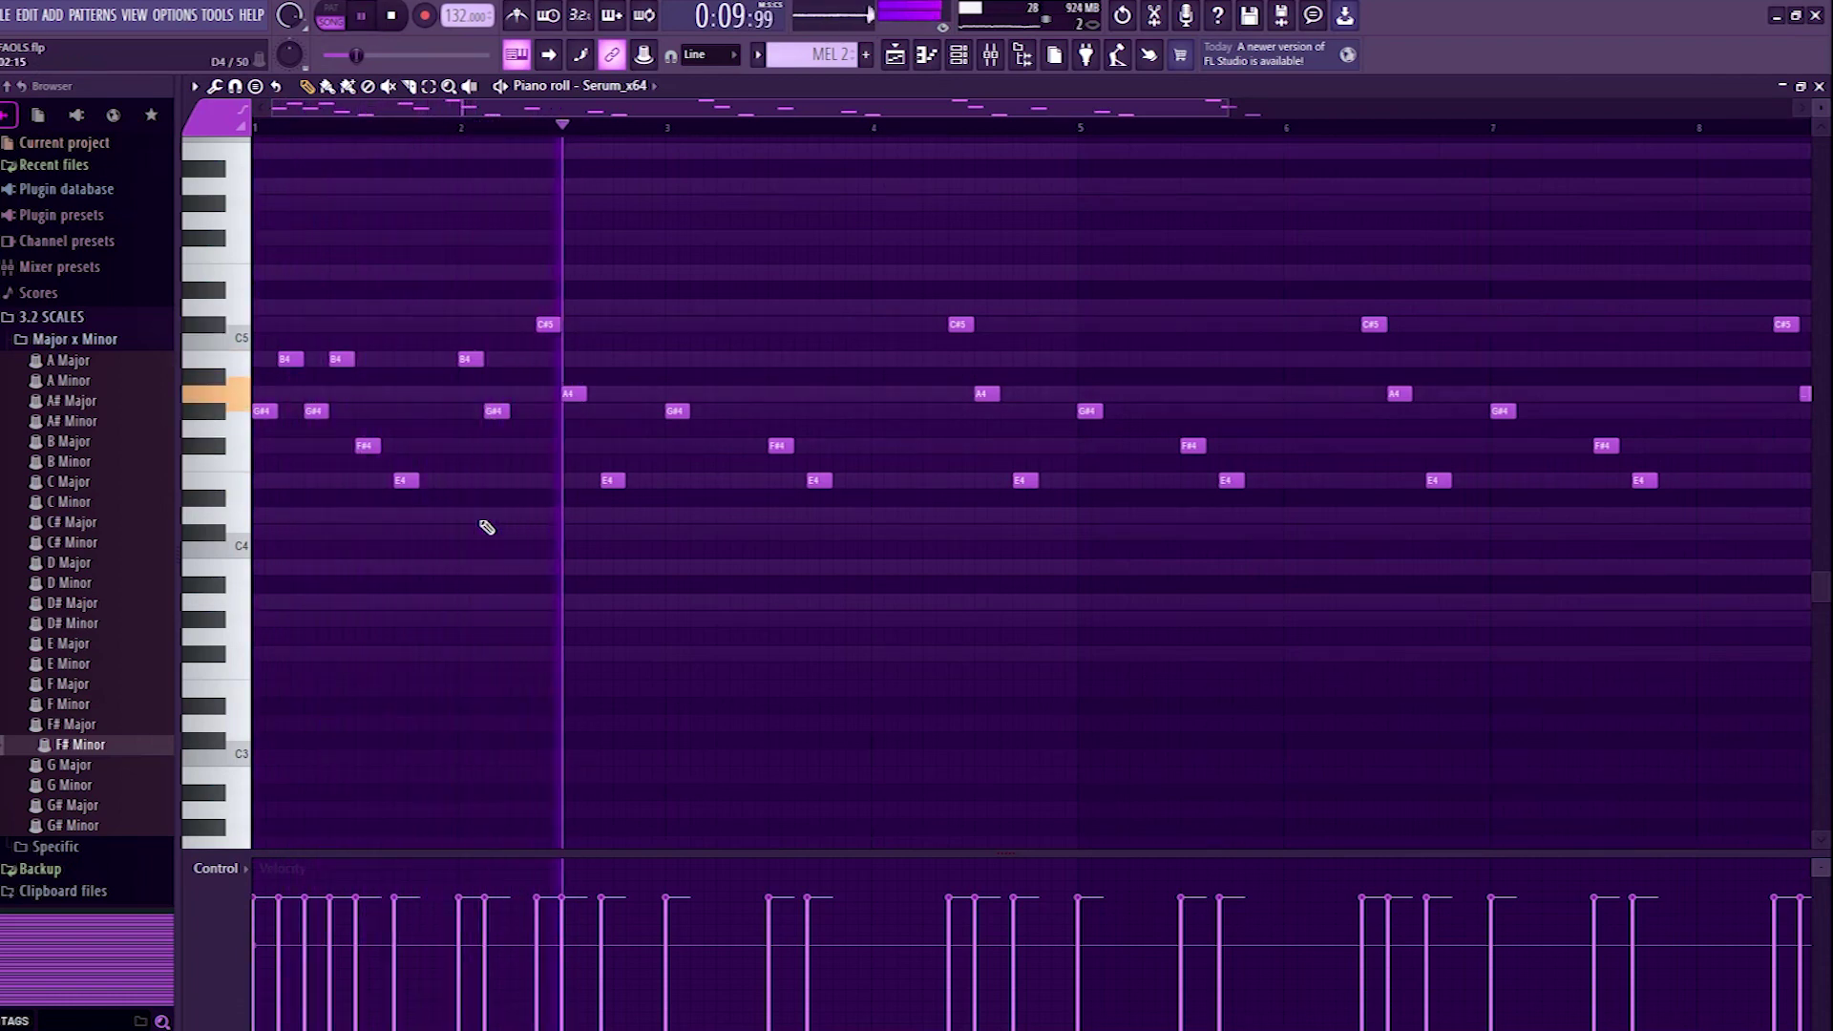
{"action": "left_click", "coordinate": [516, 361]}
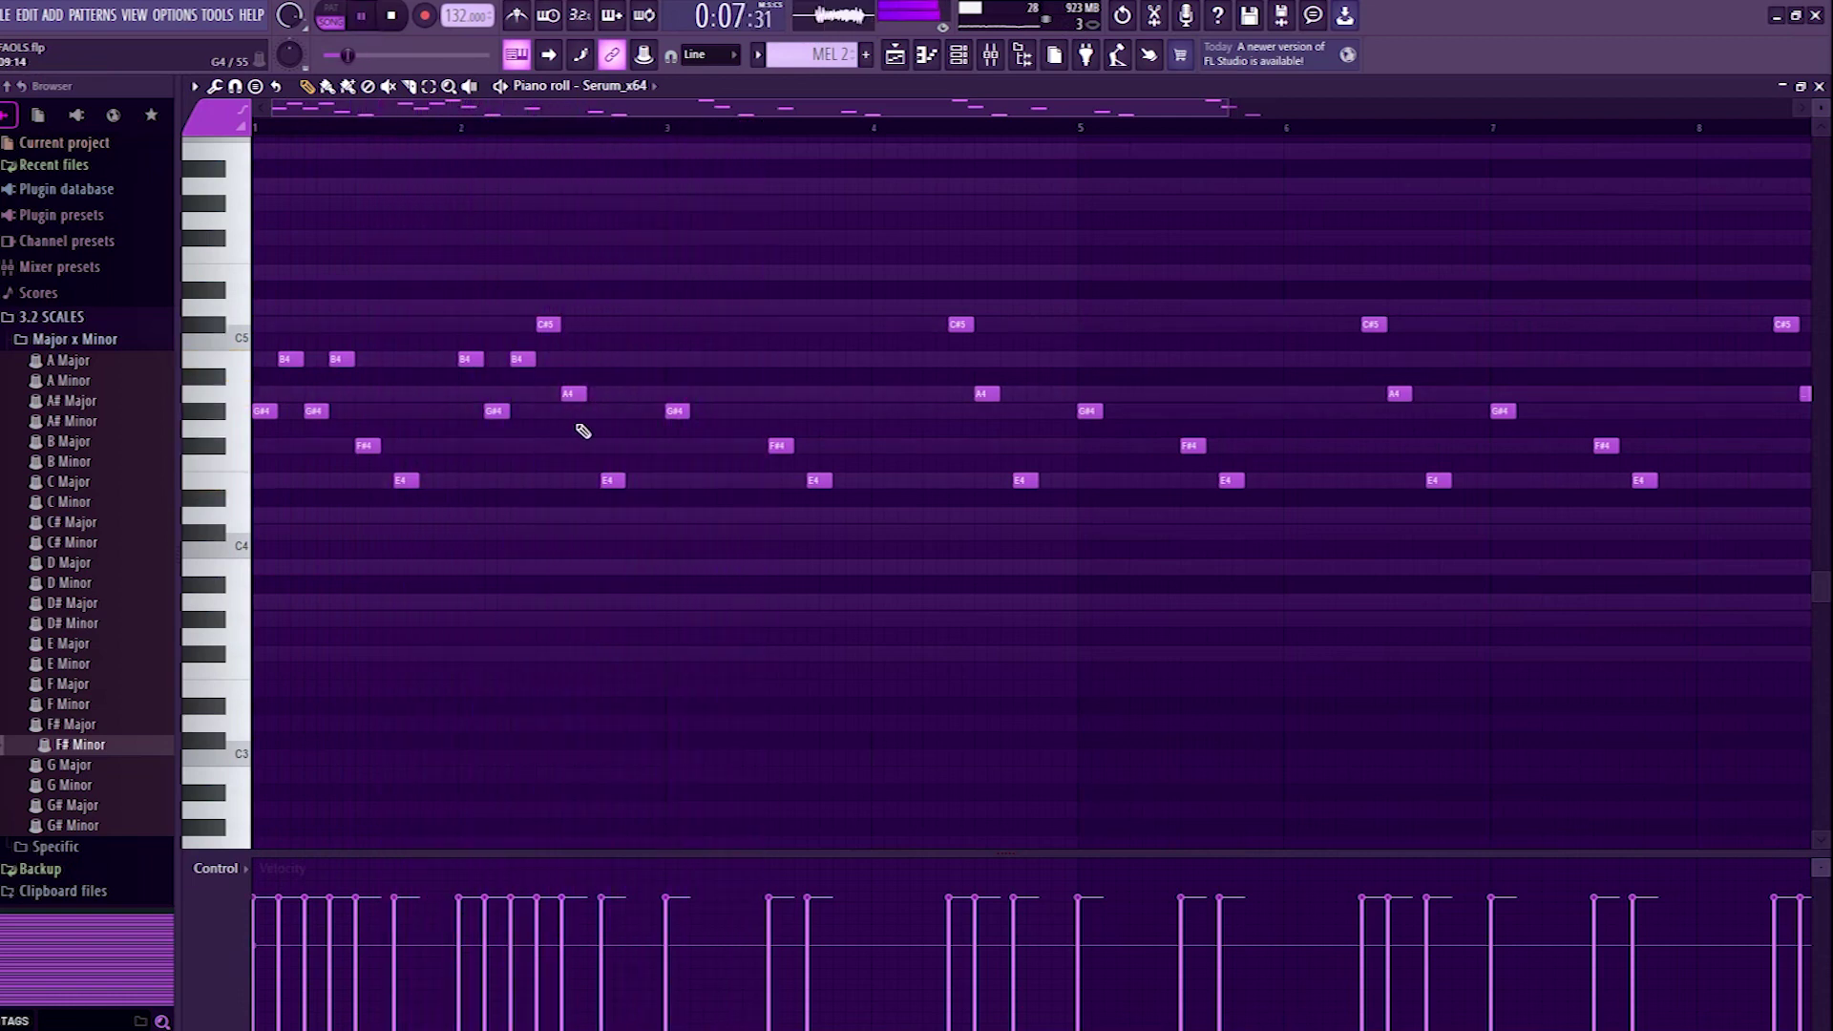
Step: Repeat the B4, G#4, B4 run in bar 3 and change the first note of bar 2 to F#4
{"action": "left_click", "coordinate": [694, 360]}
{"action": "left_click", "coordinate": [721, 410]}
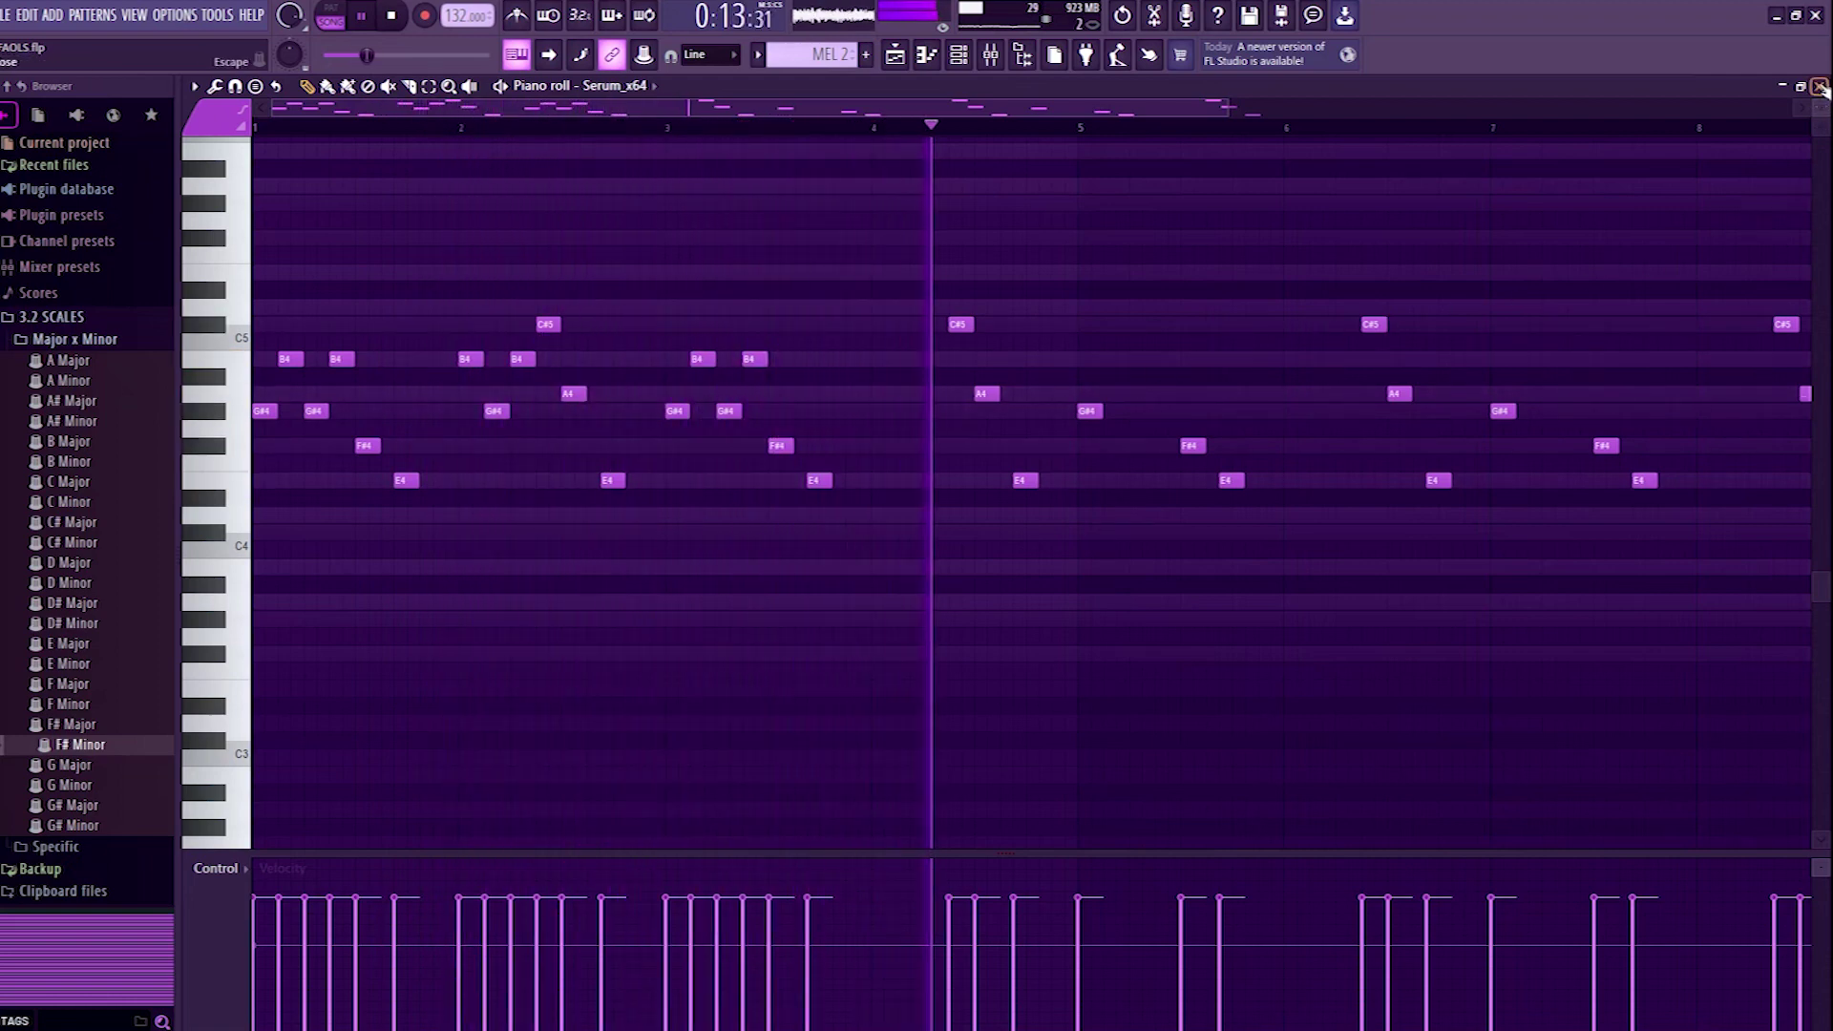
{"action": "key", "text": "space"}
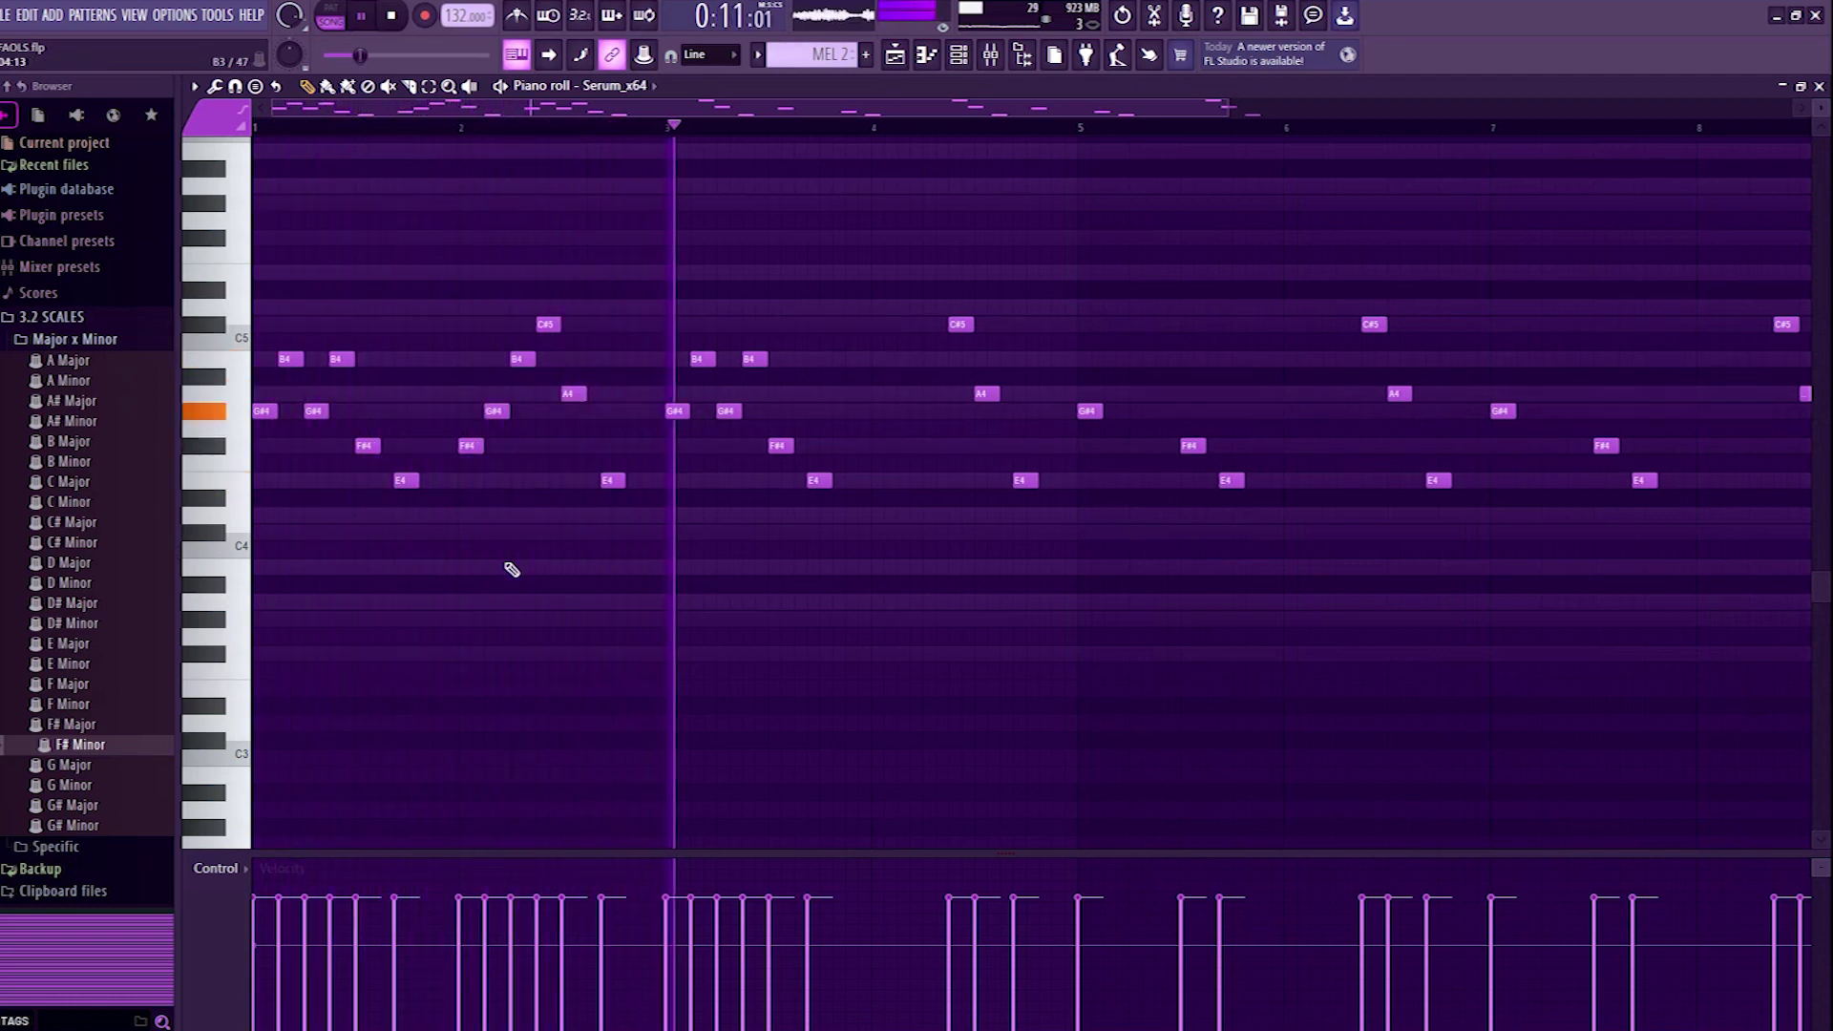
Step: Step through Serum's pluck presets during playback from PL FMmy [SD] to PL Monolith [7S]
{"action": "key", "text": "F7"}
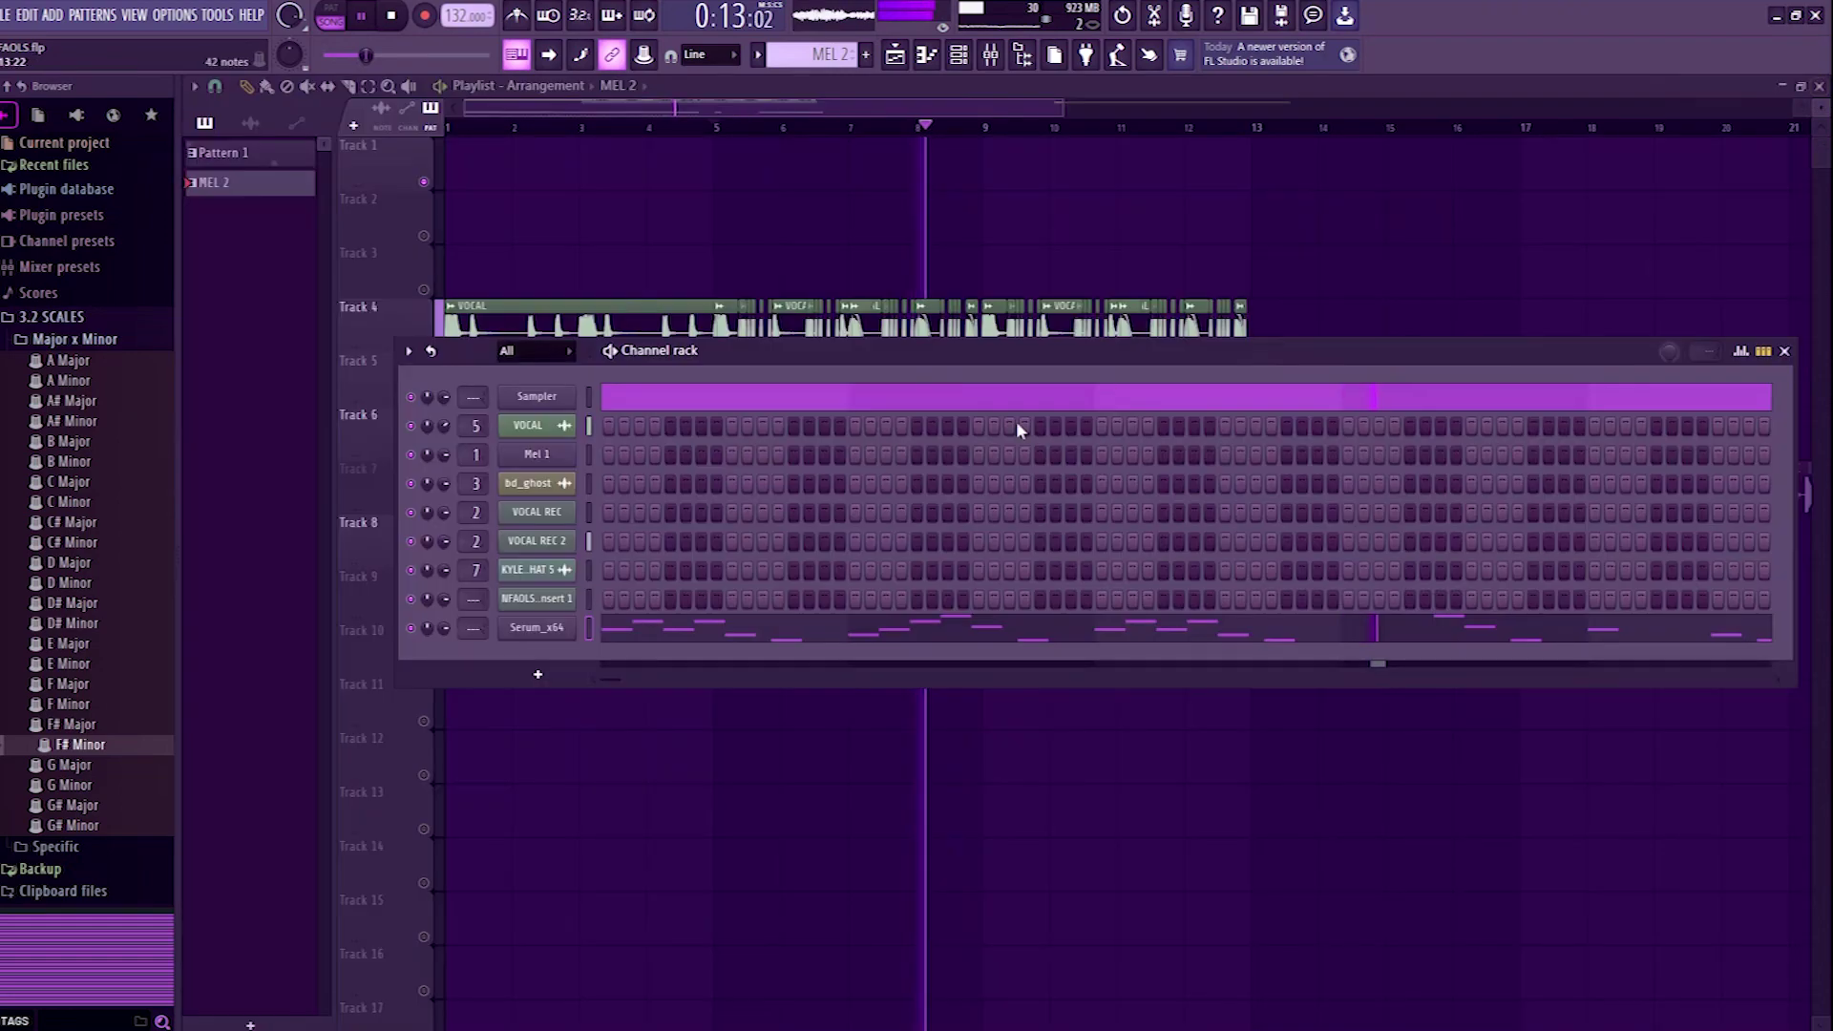
{"action": "left_click", "coordinate": [541, 630]}
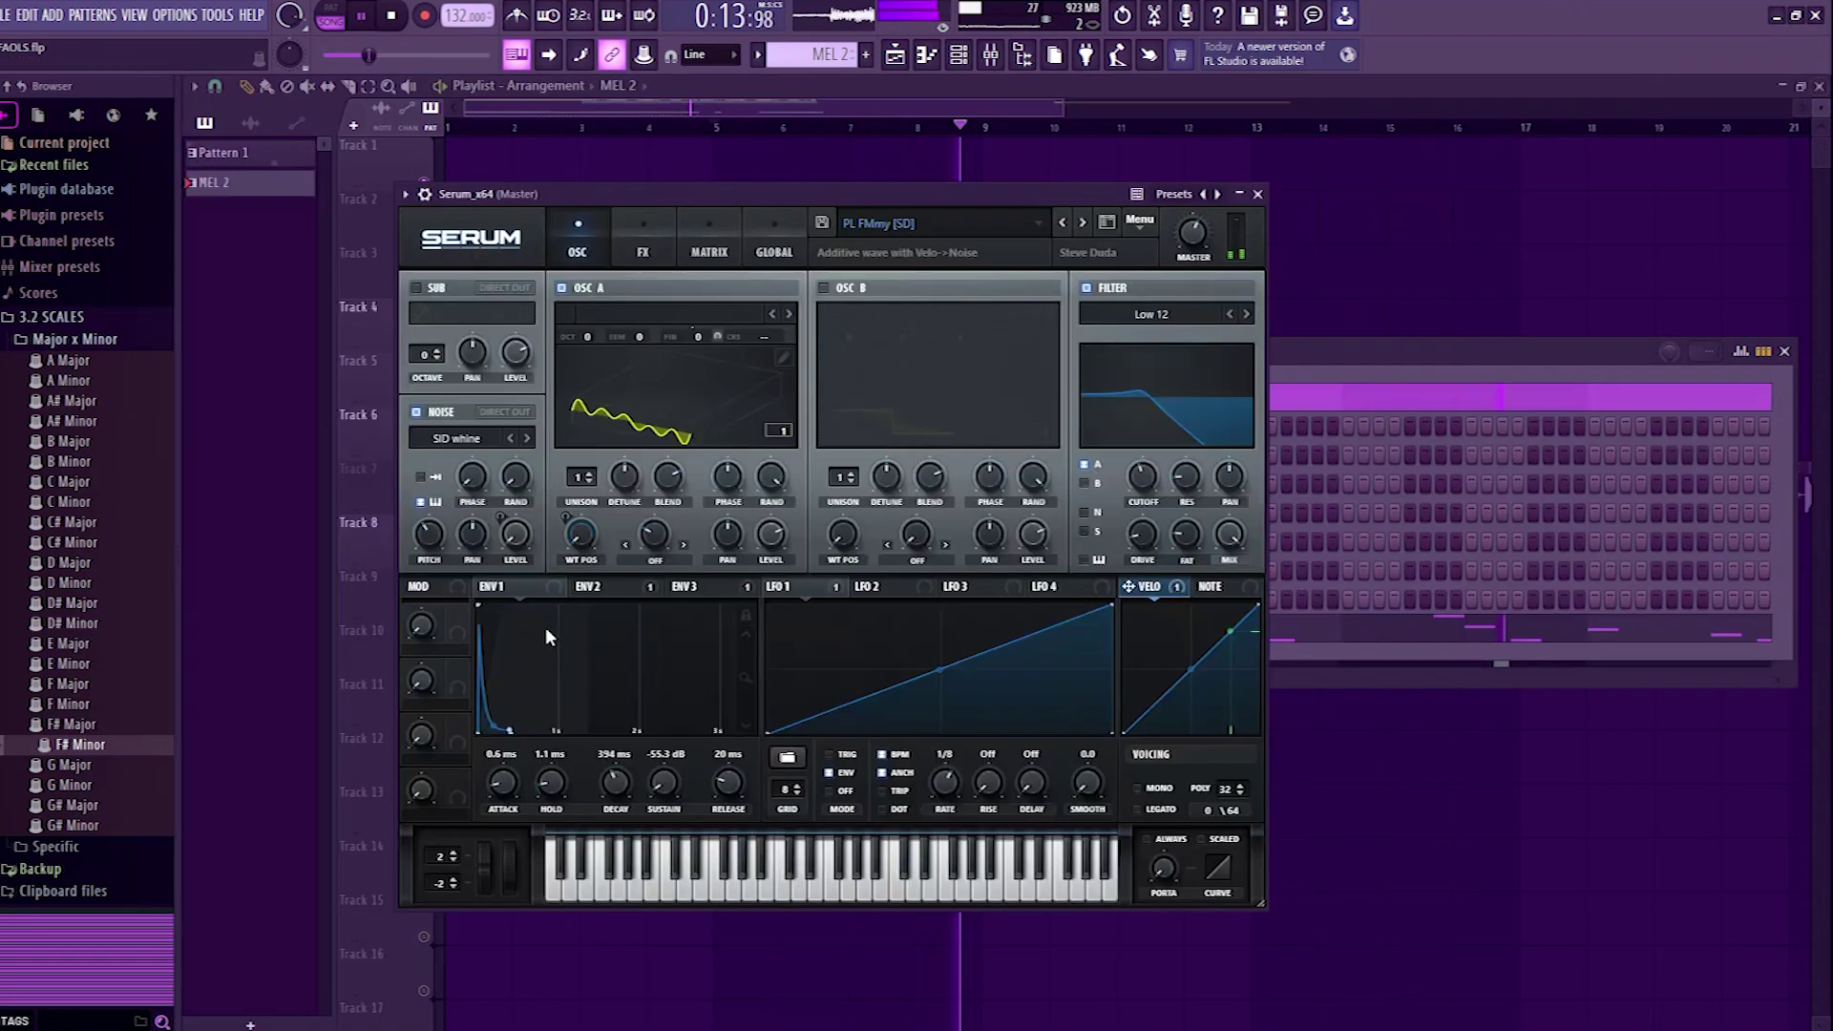
{"action": "left_click", "coordinate": [1085, 223]}
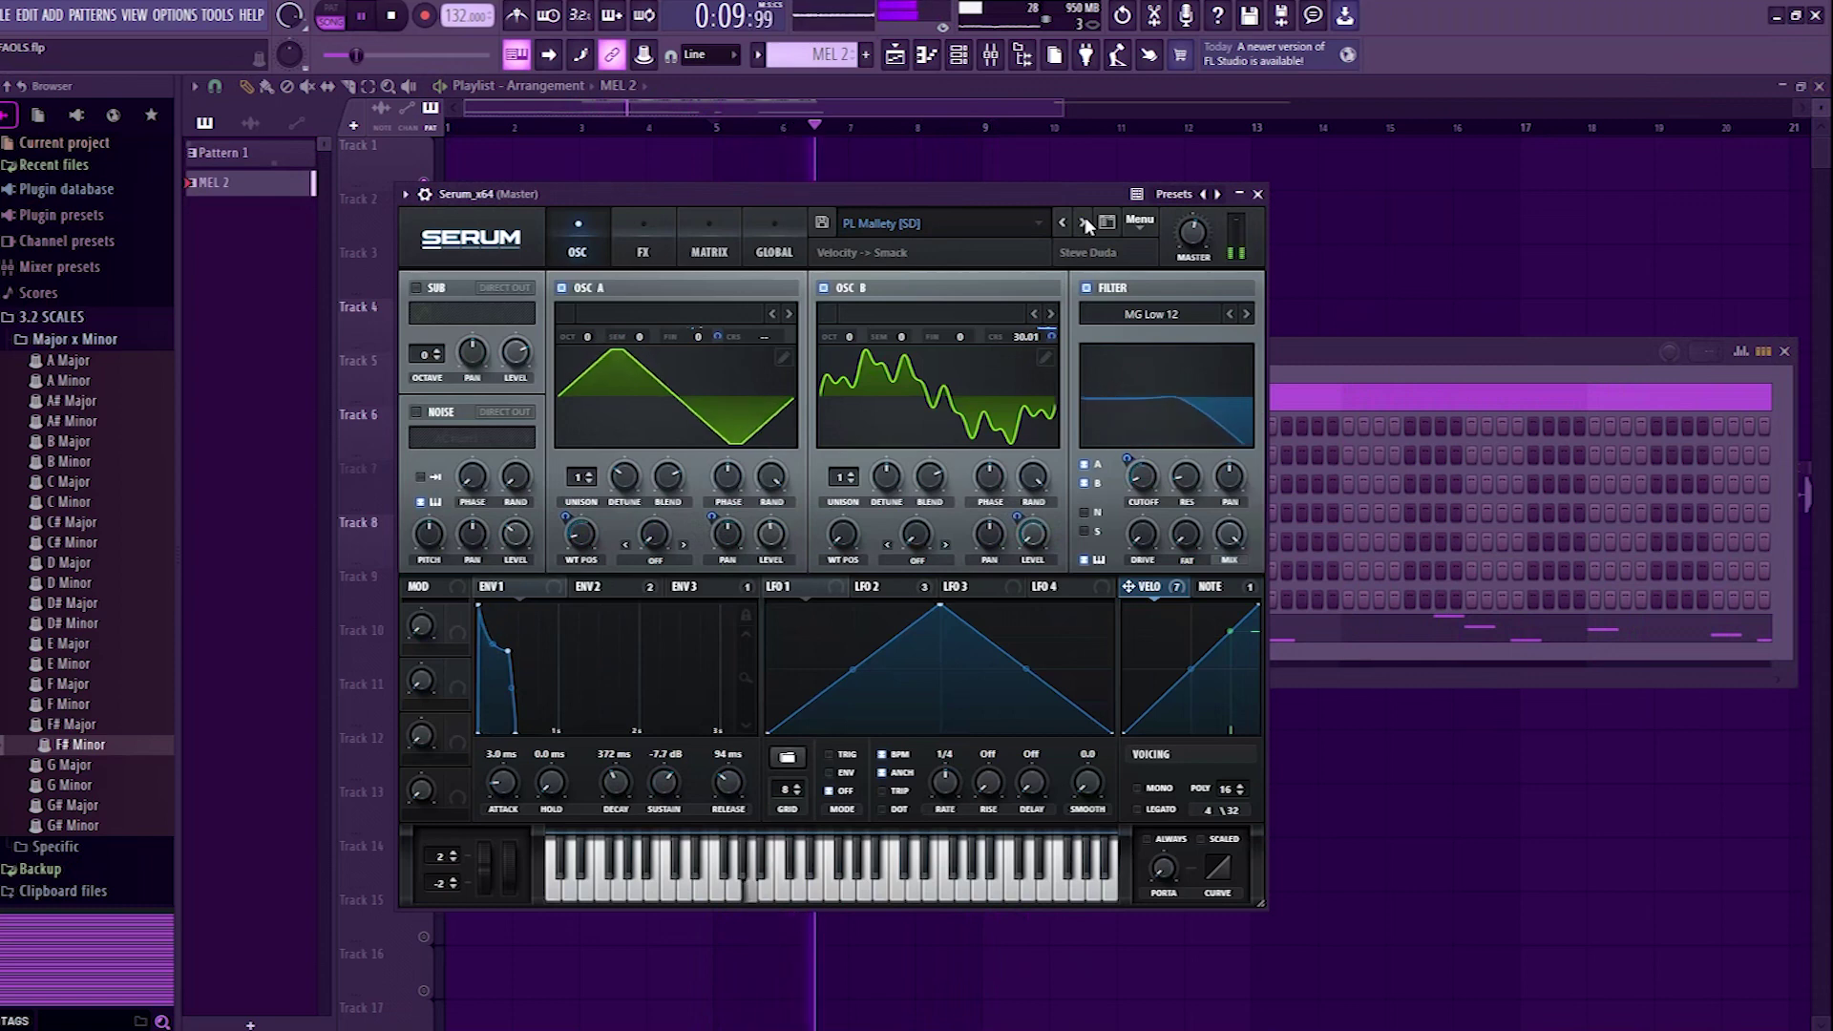
{"action": "left_click", "coordinate": [1086, 221]}
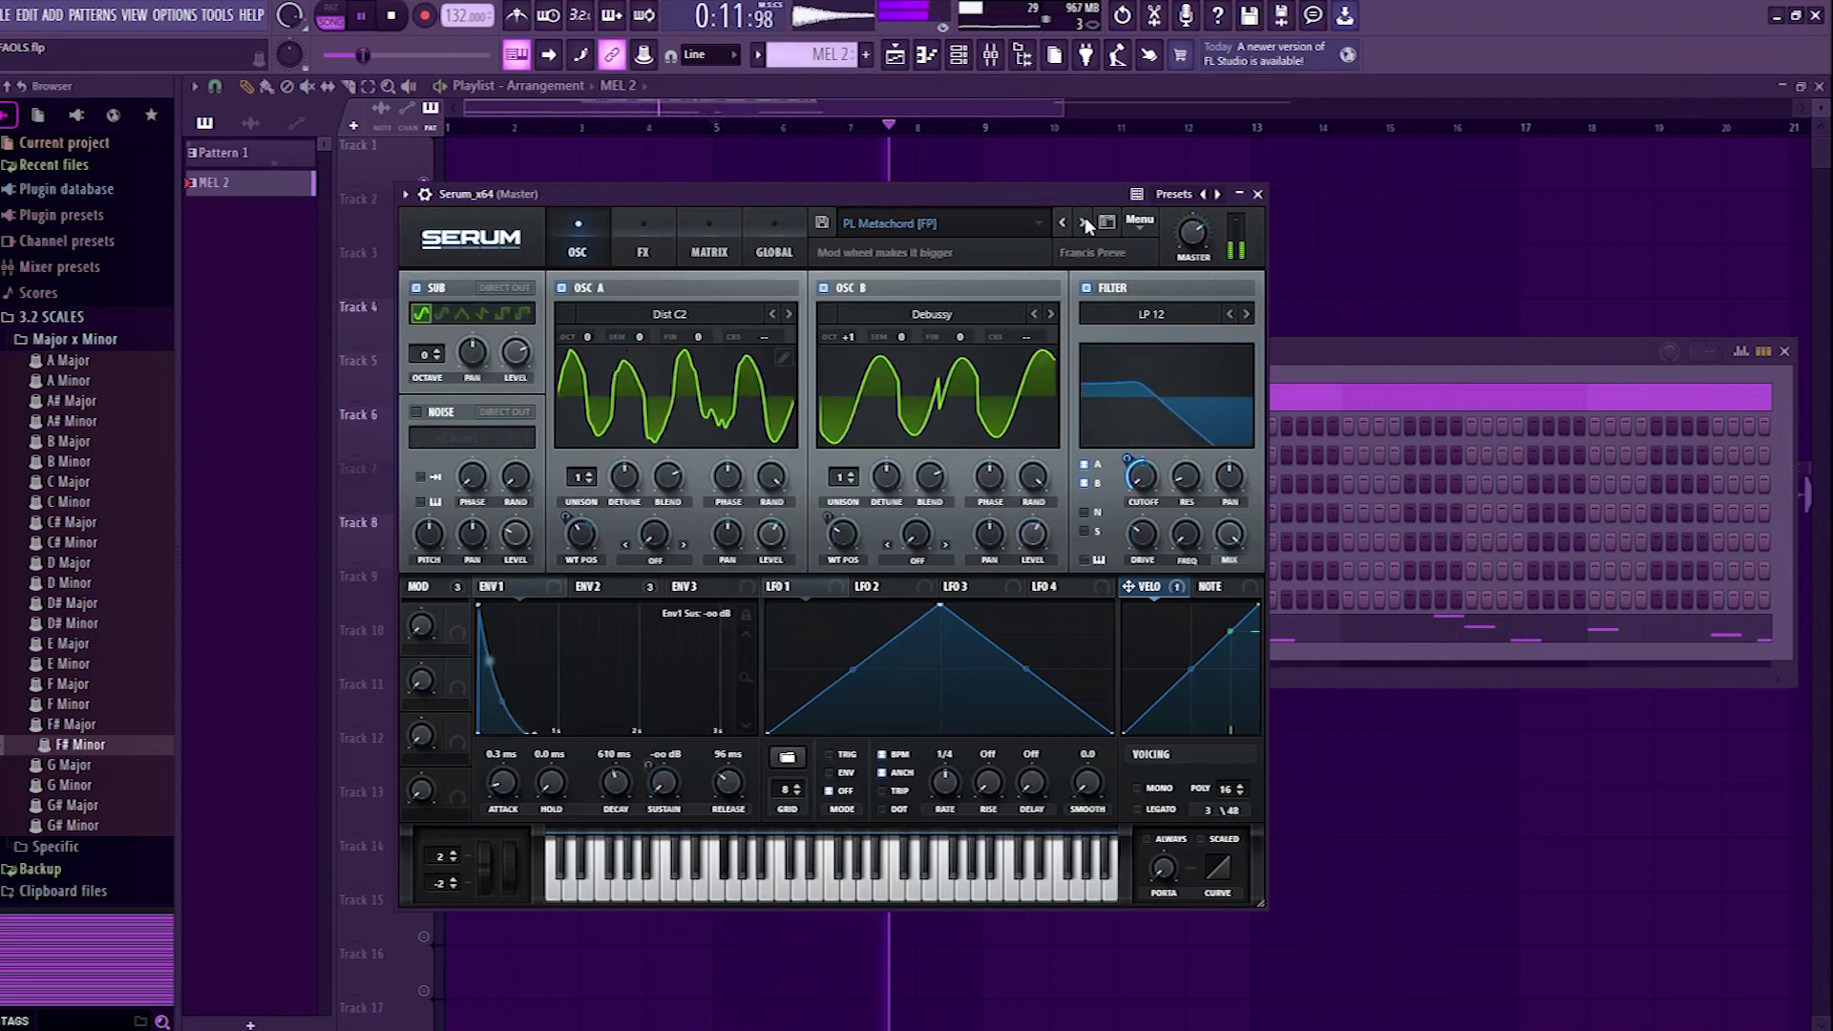
{"action": "left_click", "coordinate": [1085, 221]}
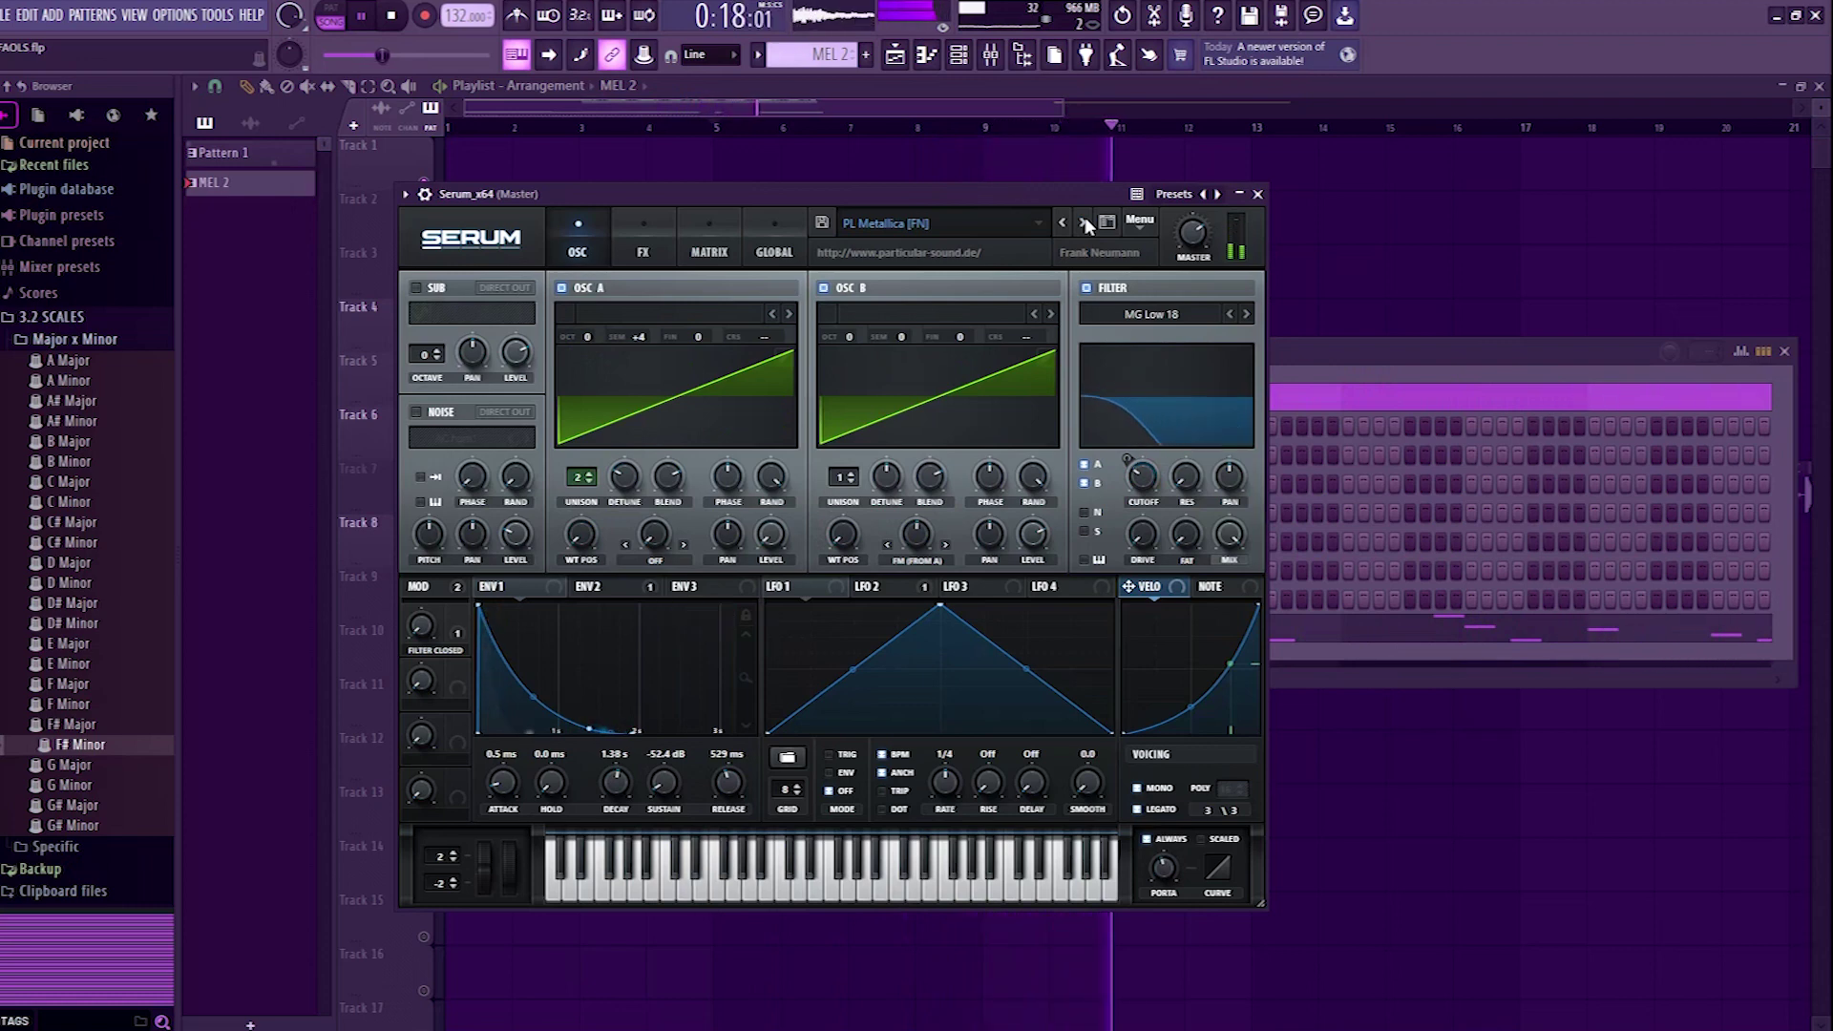
{"action": "left_click", "coordinate": [1084, 218]}
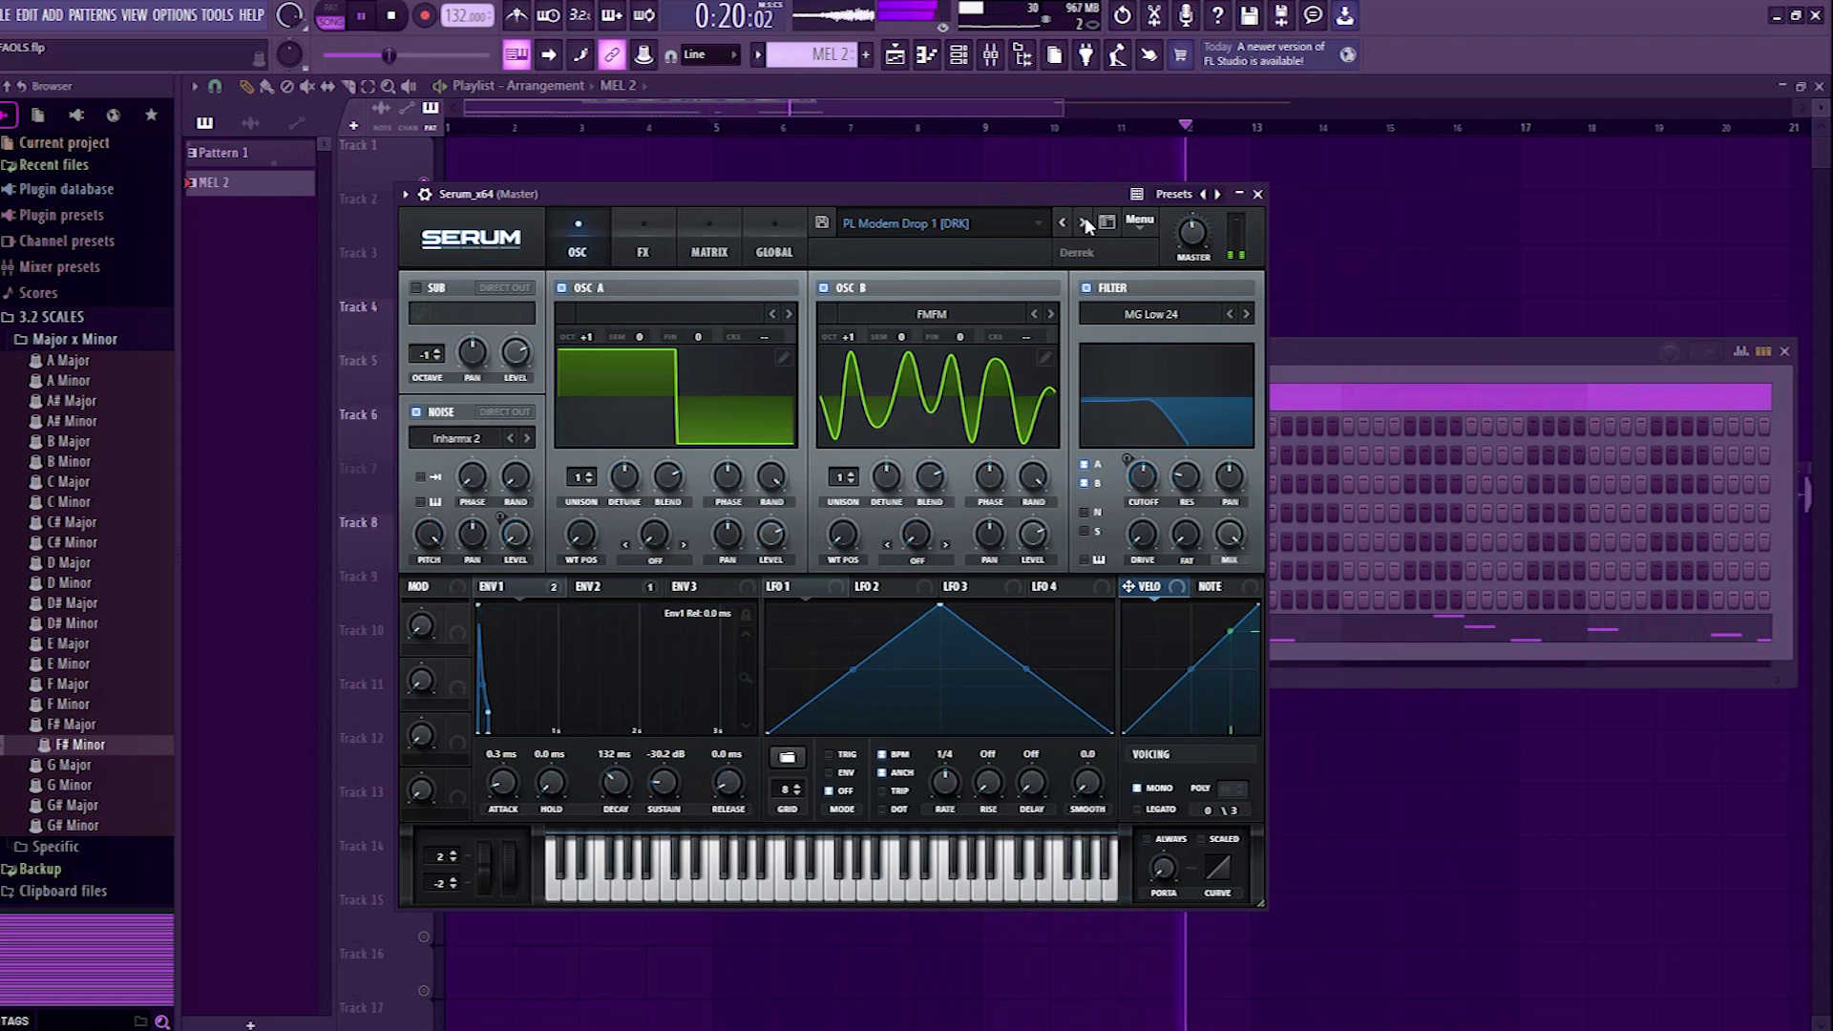
{"action": "left_click", "coordinate": [1085, 217]}
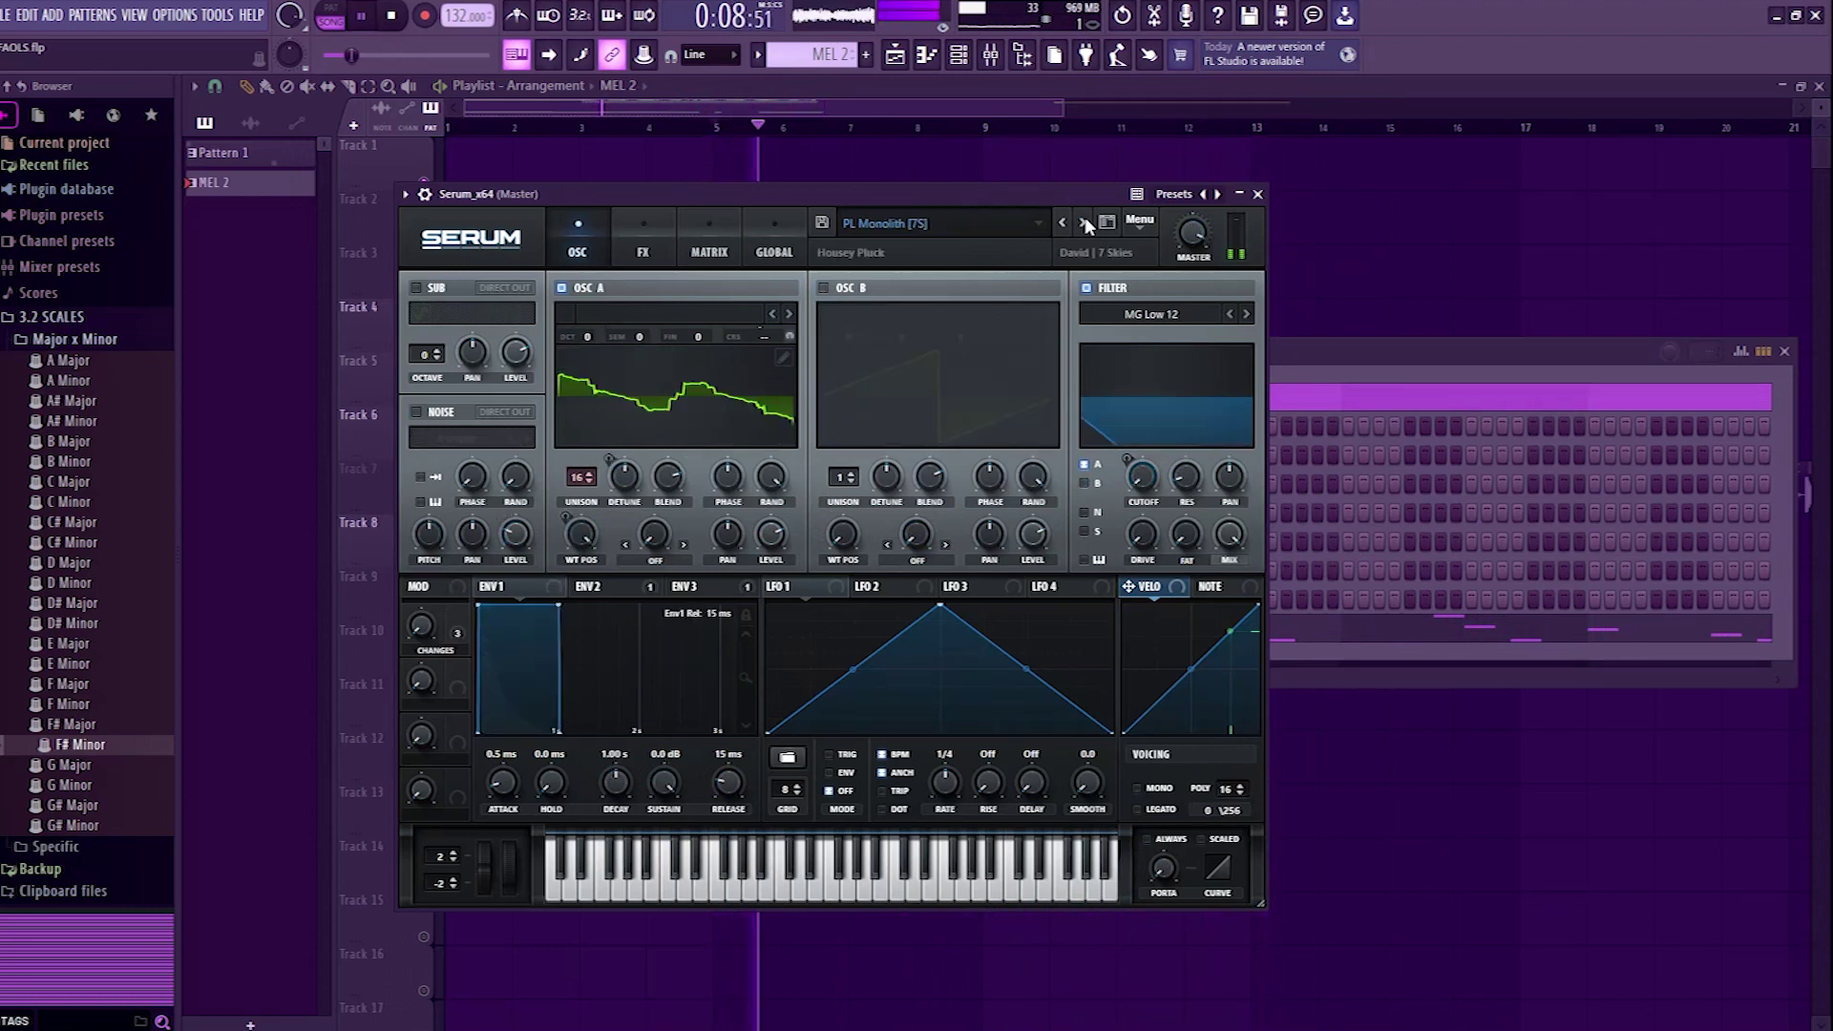
{"action": "left_click", "coordinate": [1257, 193]}
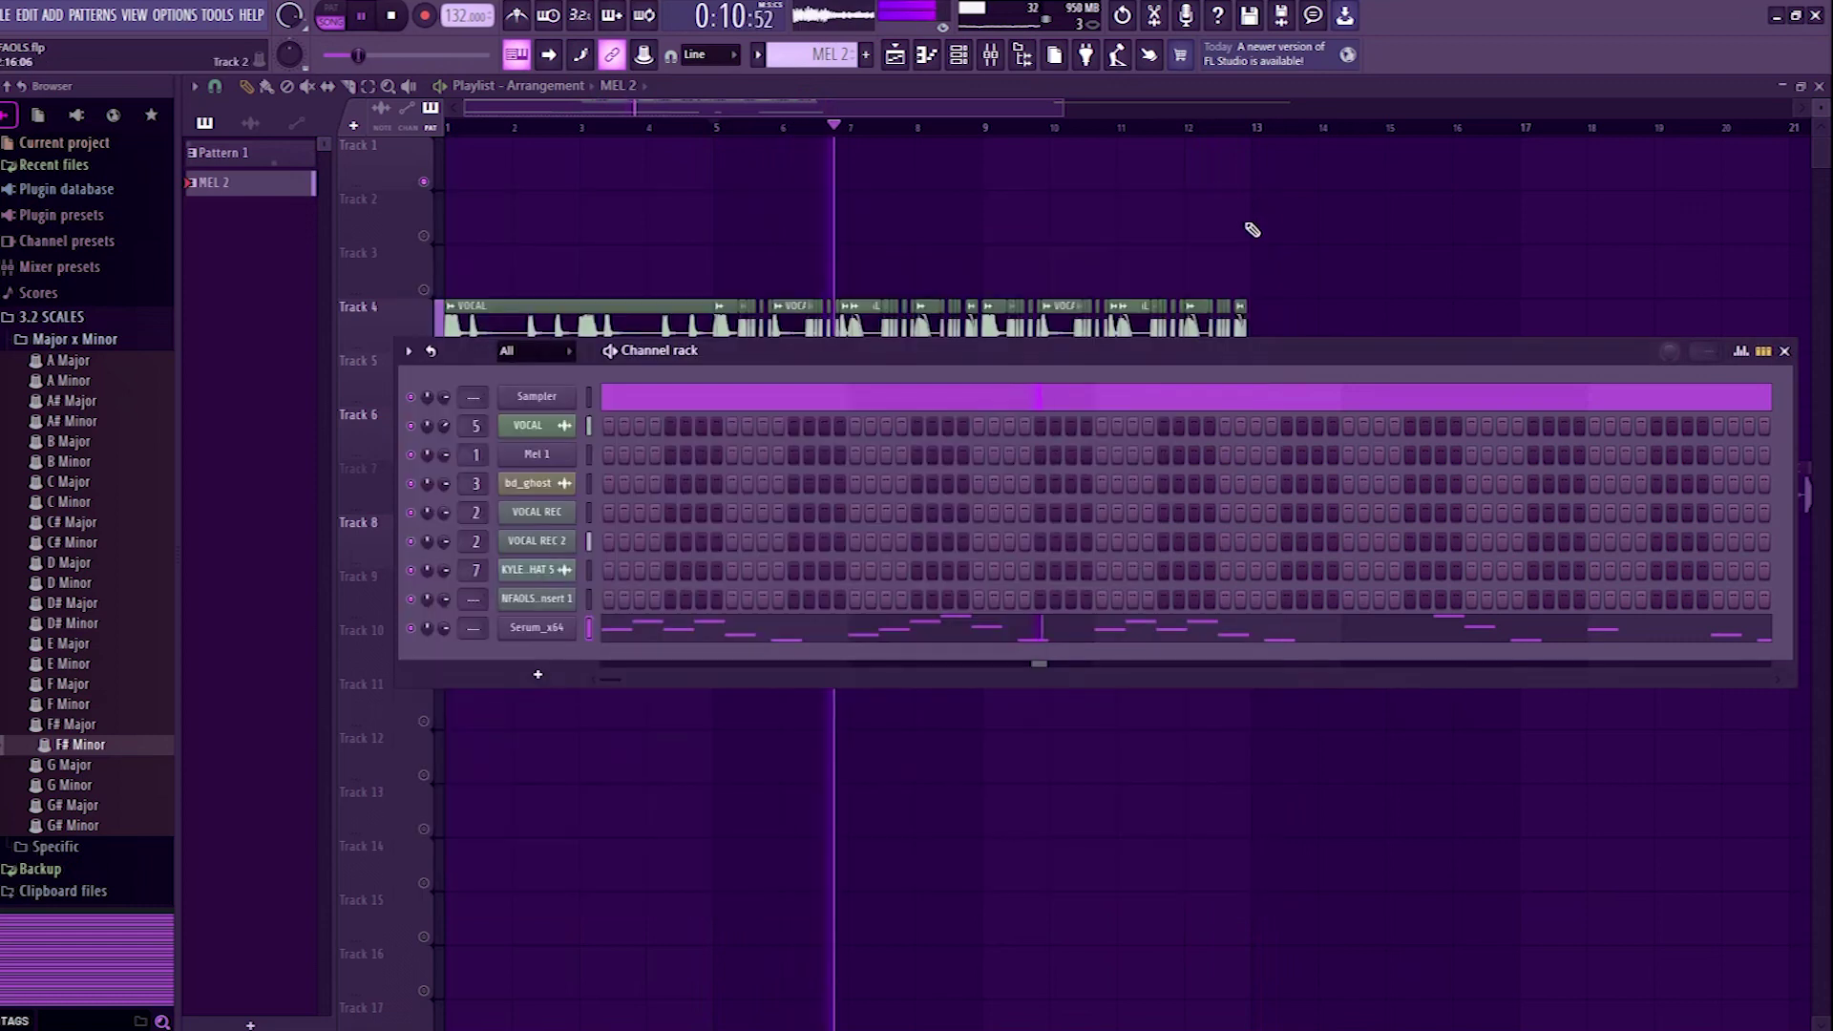
Step: Fill the opening of bar 4 in Serum's melody with F#4, E4 and G#4 notes leading into the C#5 note
{"action": "right_click", "coordinate": [571, 626]}
{"action": "left_click", "coordinate": [610, 640]}
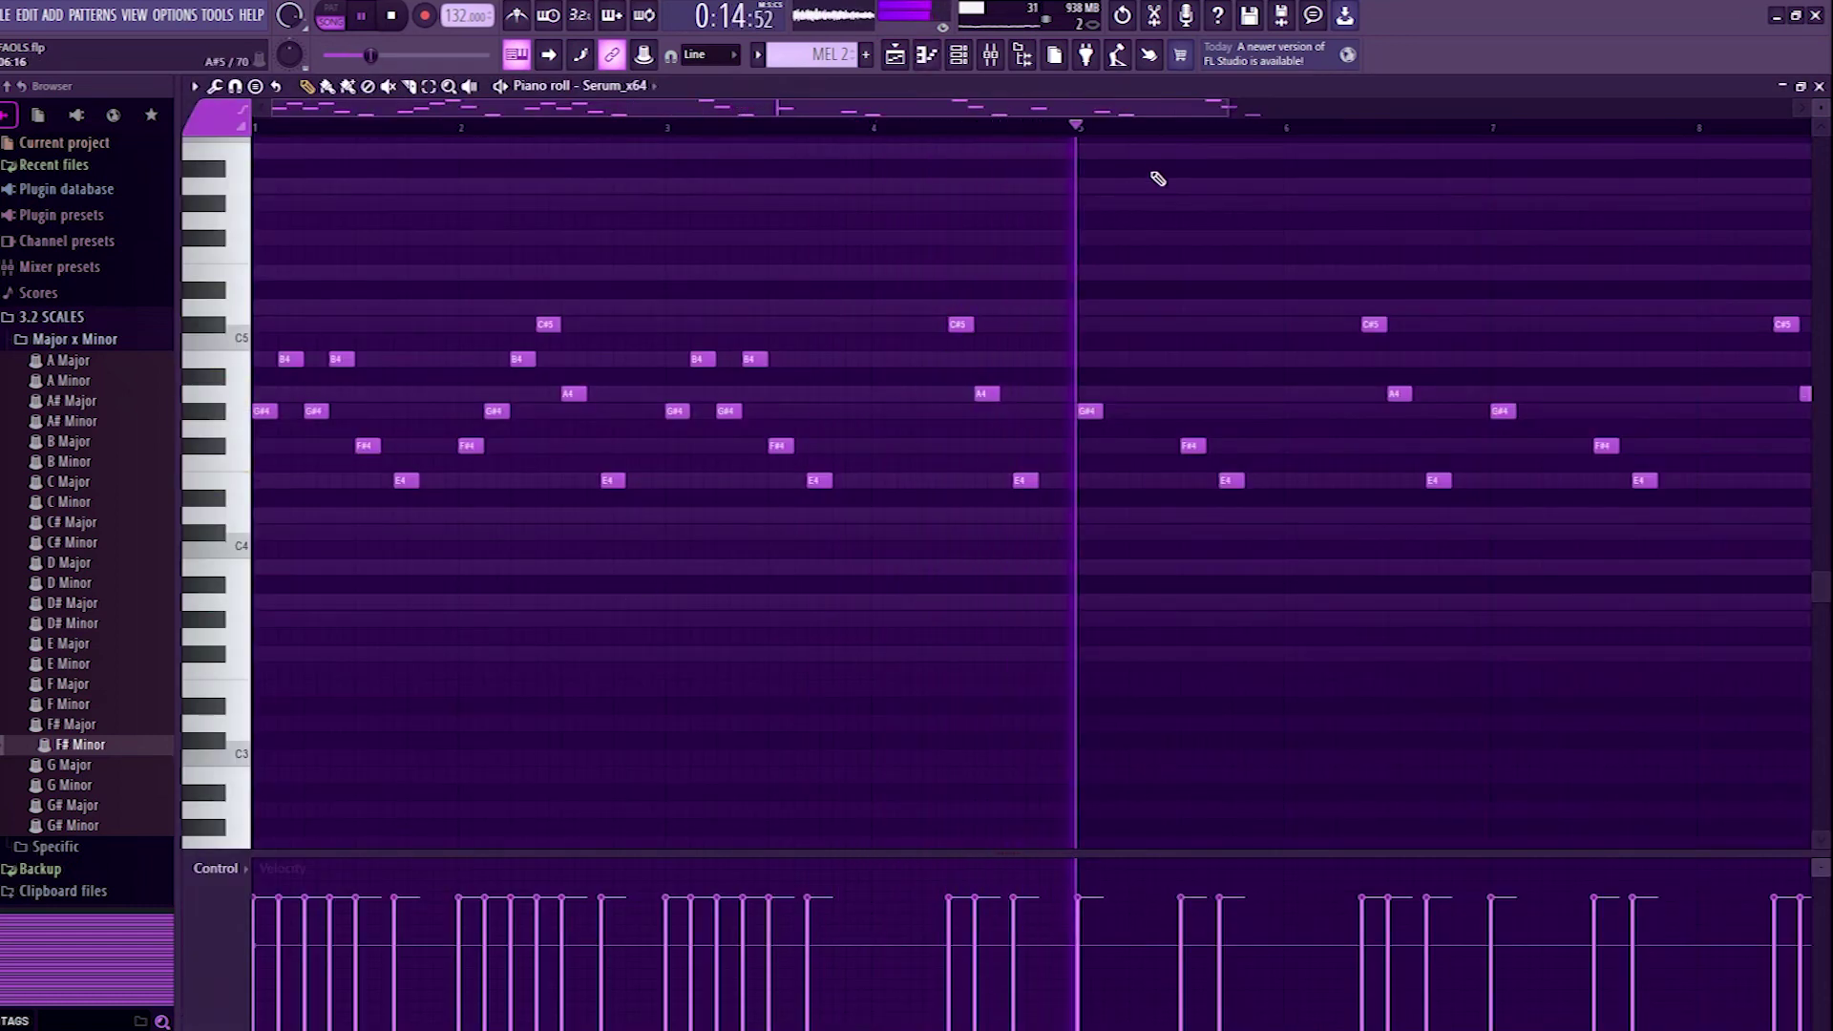
{"action": "left_click_drag", "start_coordinate": [1232, 105], "coordinate": [1550, 105]}
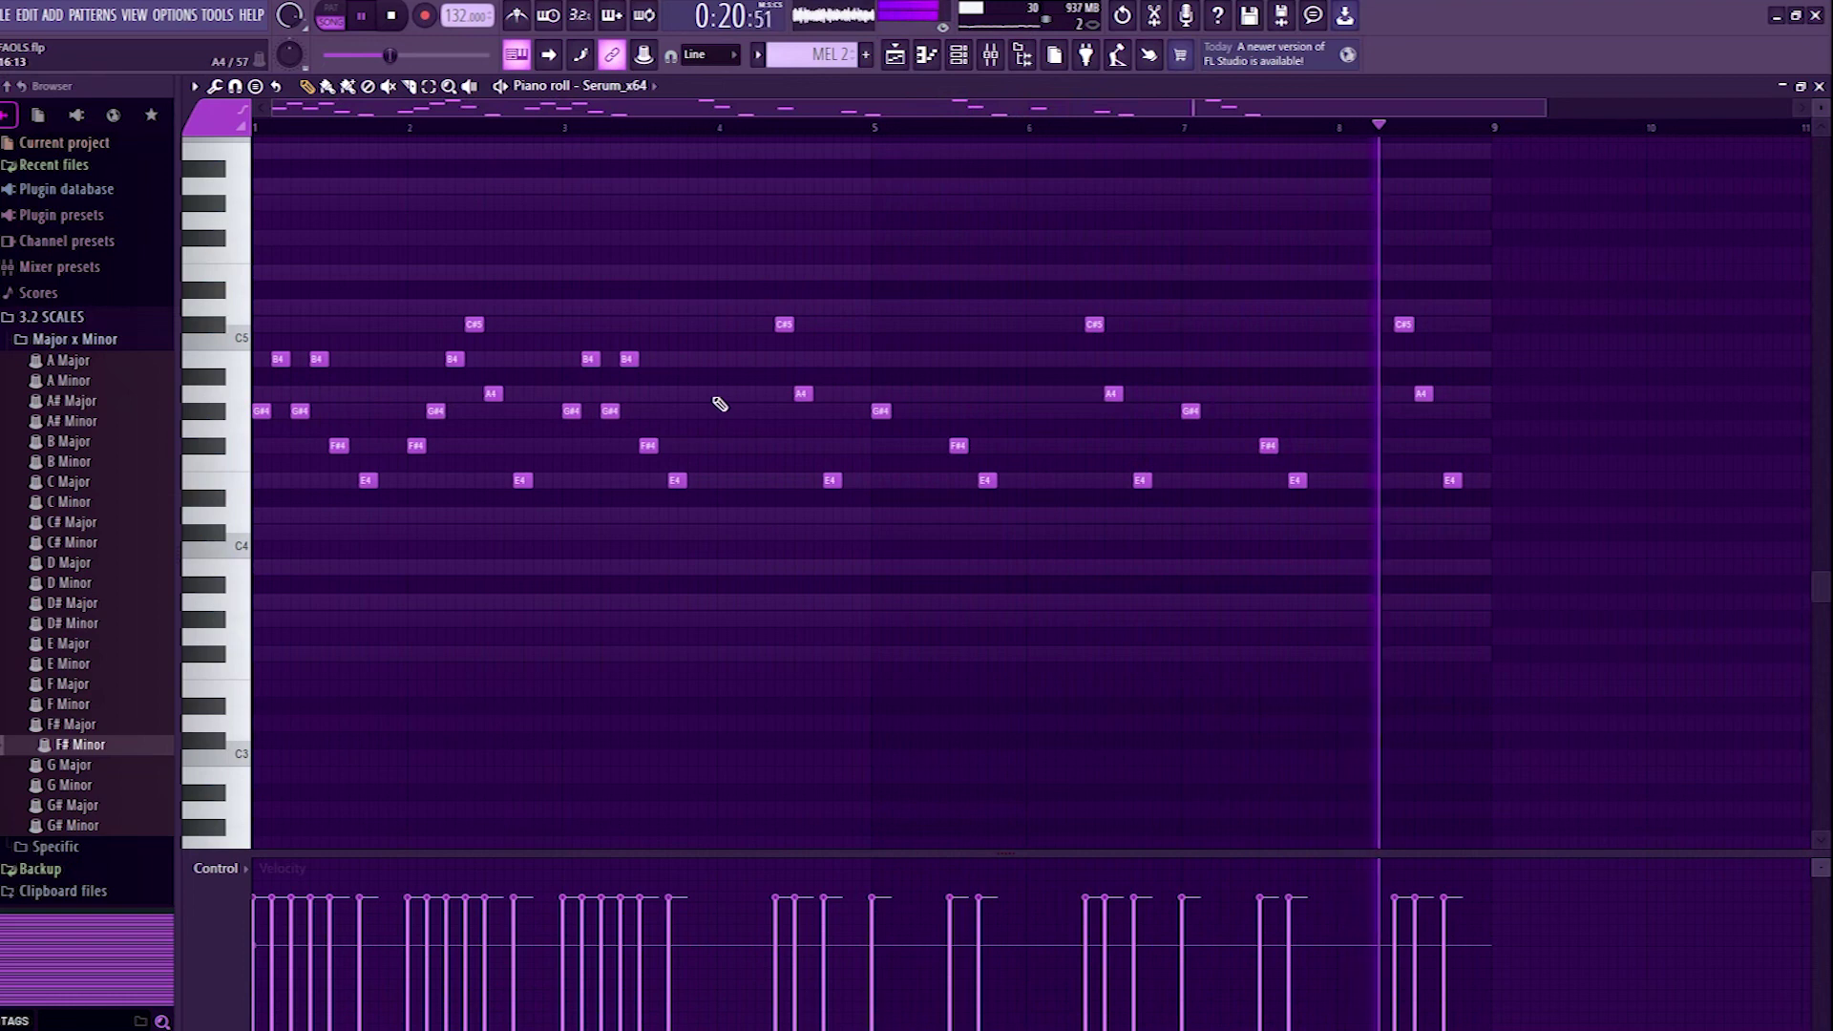
{"action": "left_click", "coordinate": [725, 444]}
{"action": "left_click", "coordinate": [744, 480]}
{"action": "key", "text": "space"}
{"action": "key", "text": "space"}
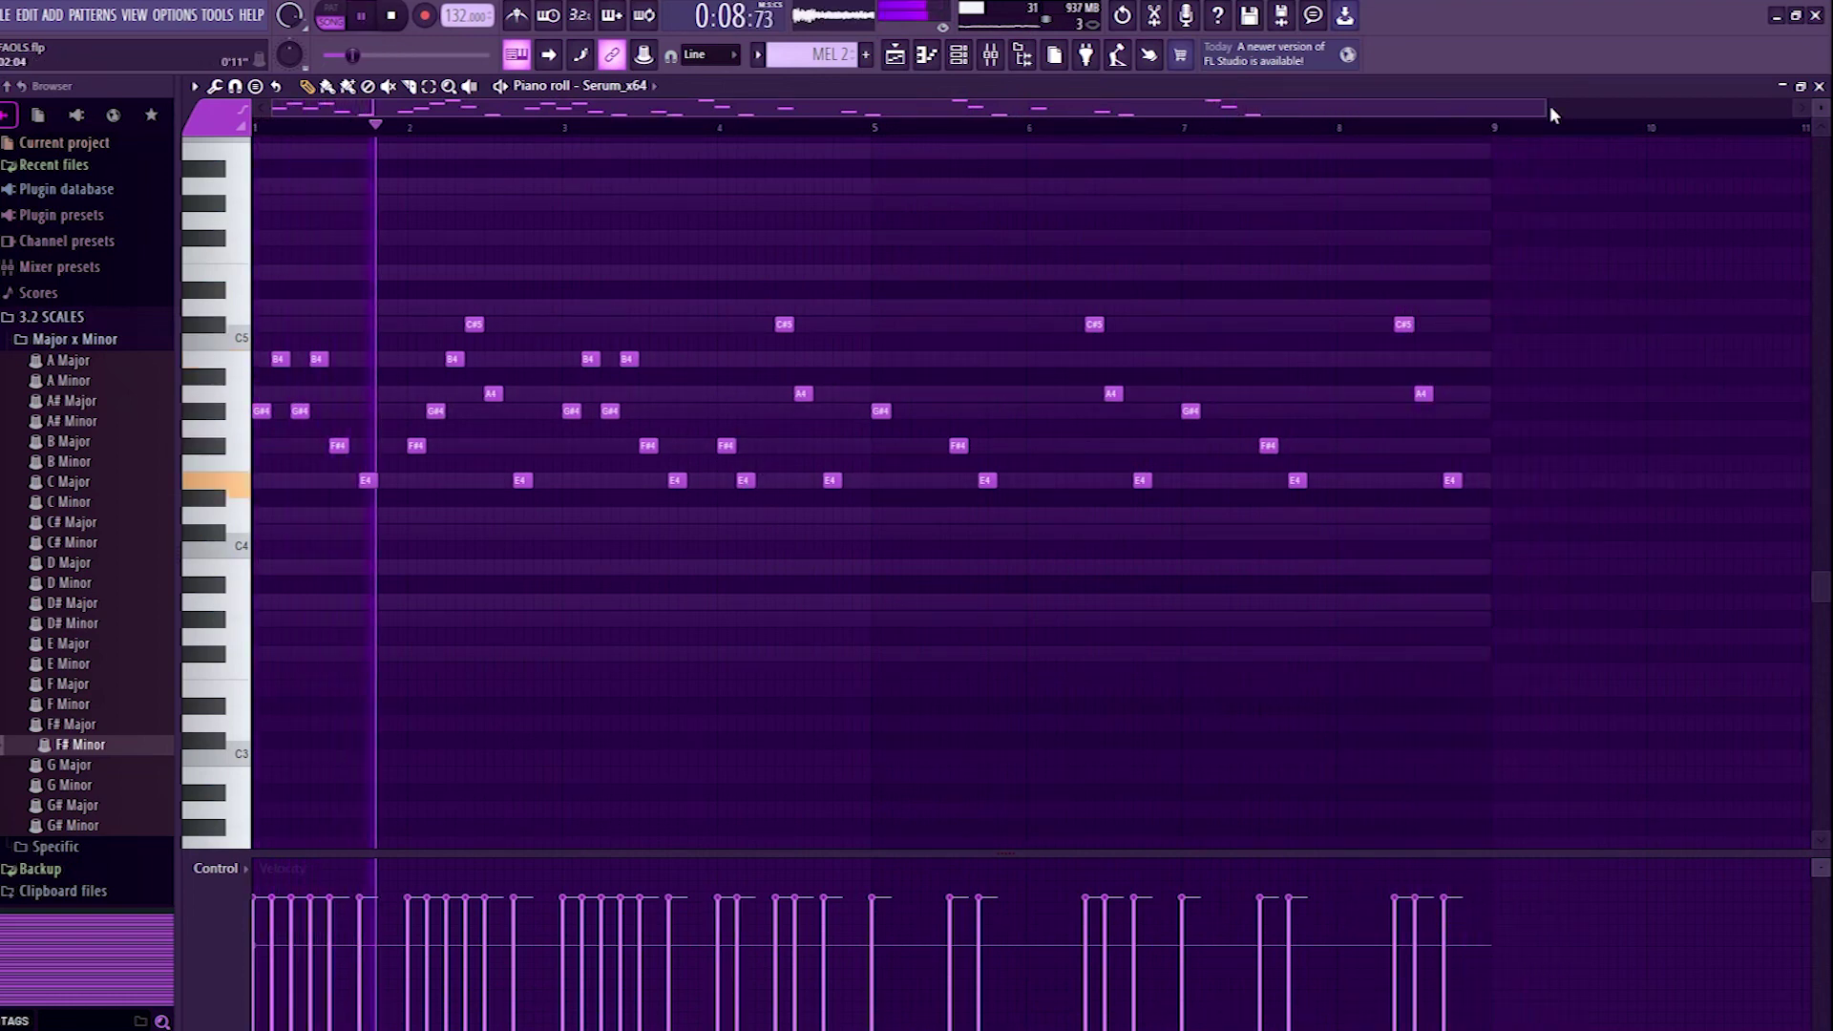
{"action": "left_click_drag", "start_coordinate": [1541, 107], "coordinate": [1115, 107]}
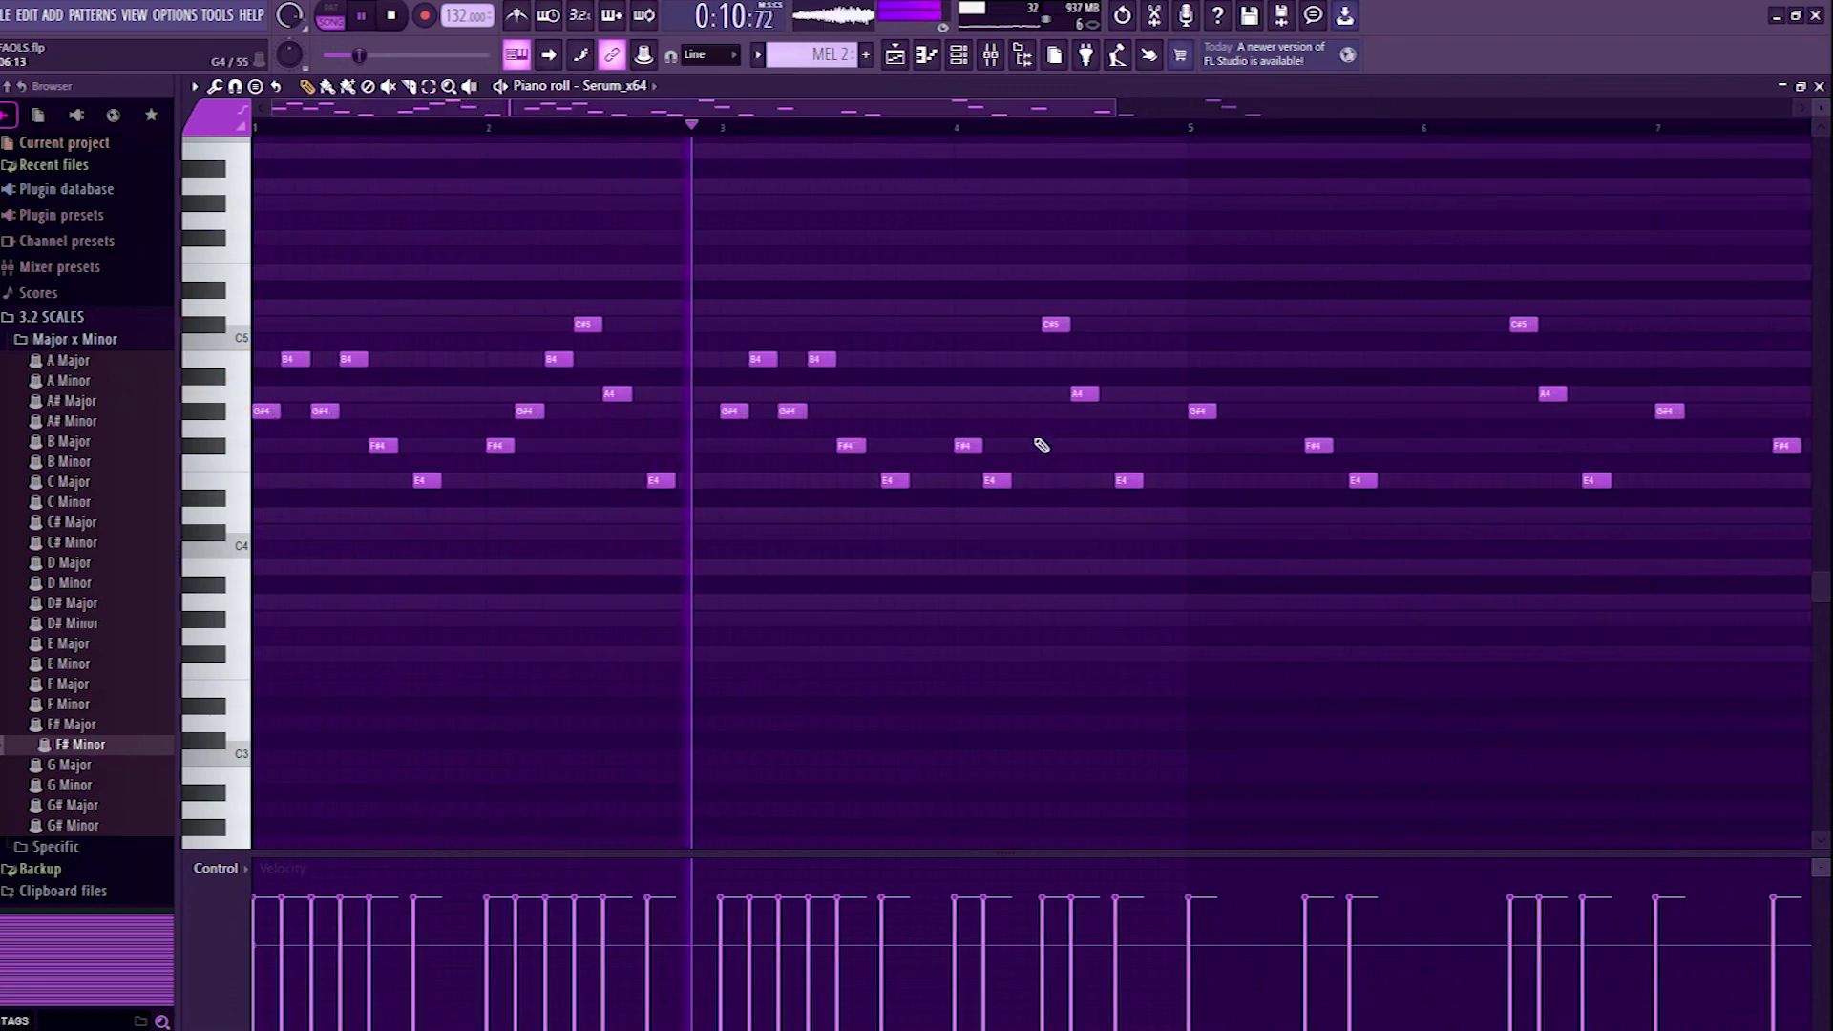
{"action": "left_click", "coordinate": [1019, 412]}
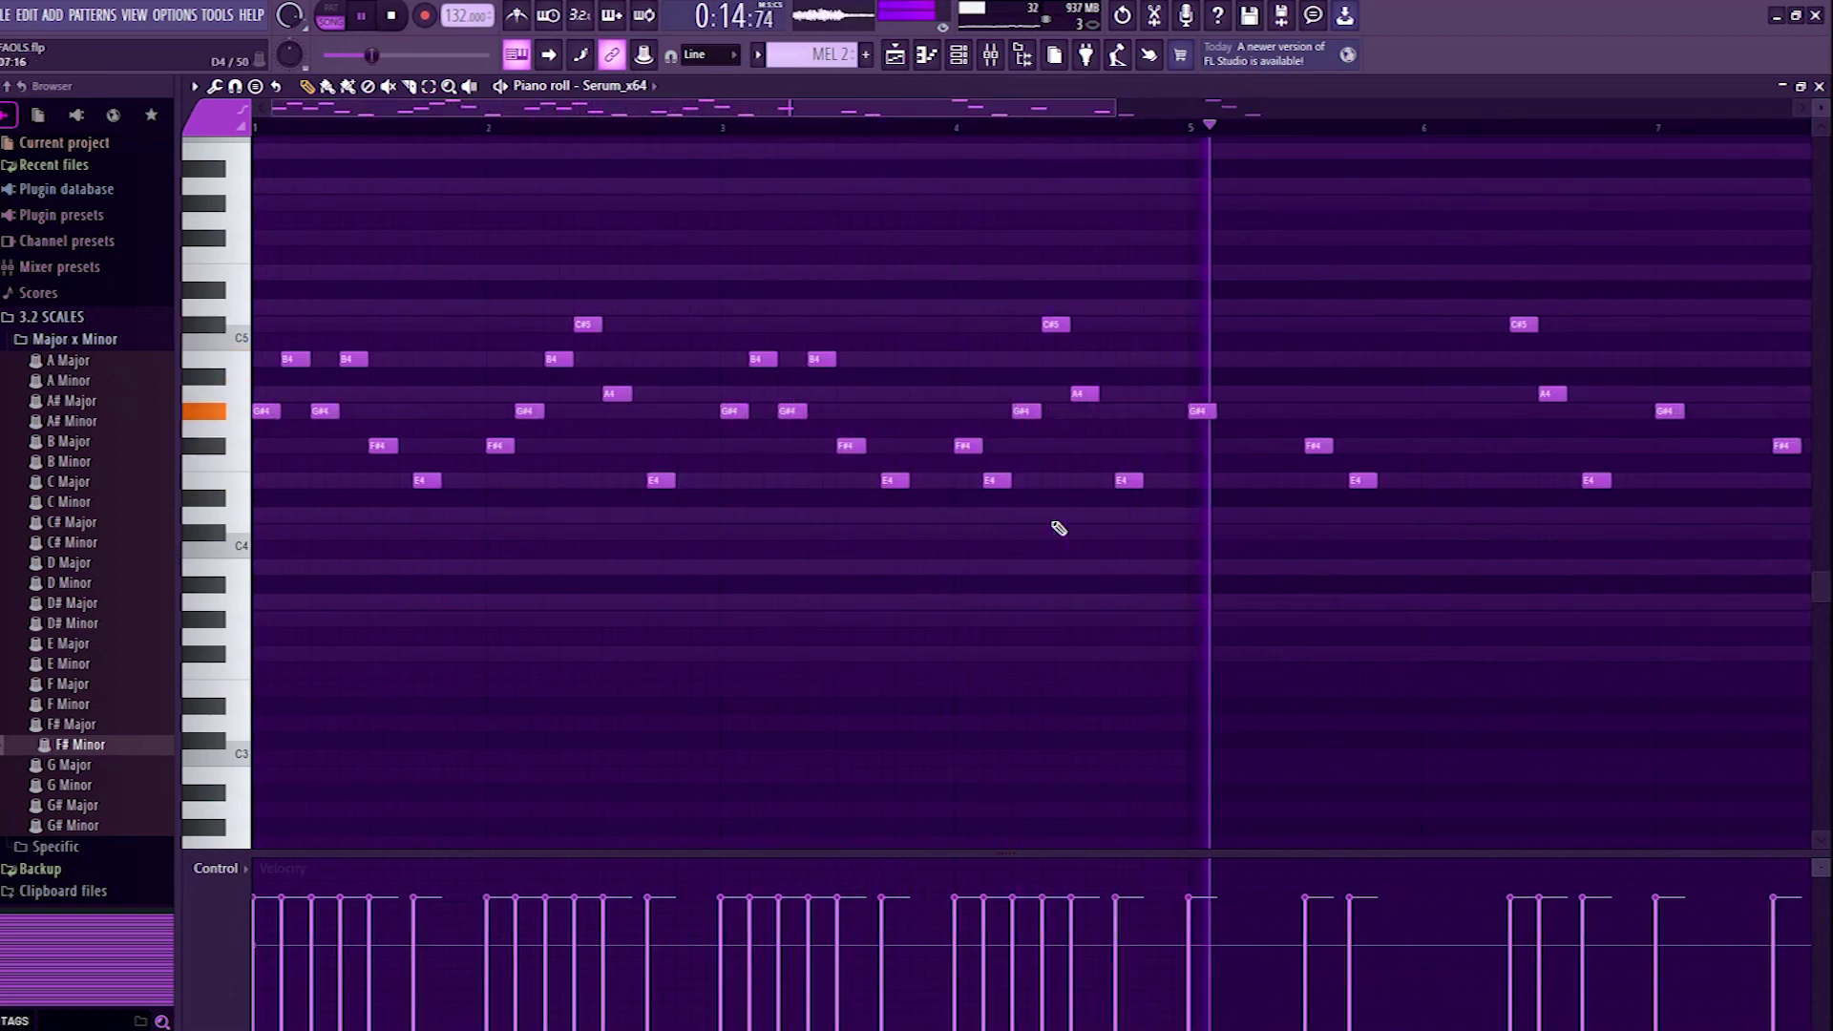
{"action": "left_click", "coordinate": [1819, 86]}
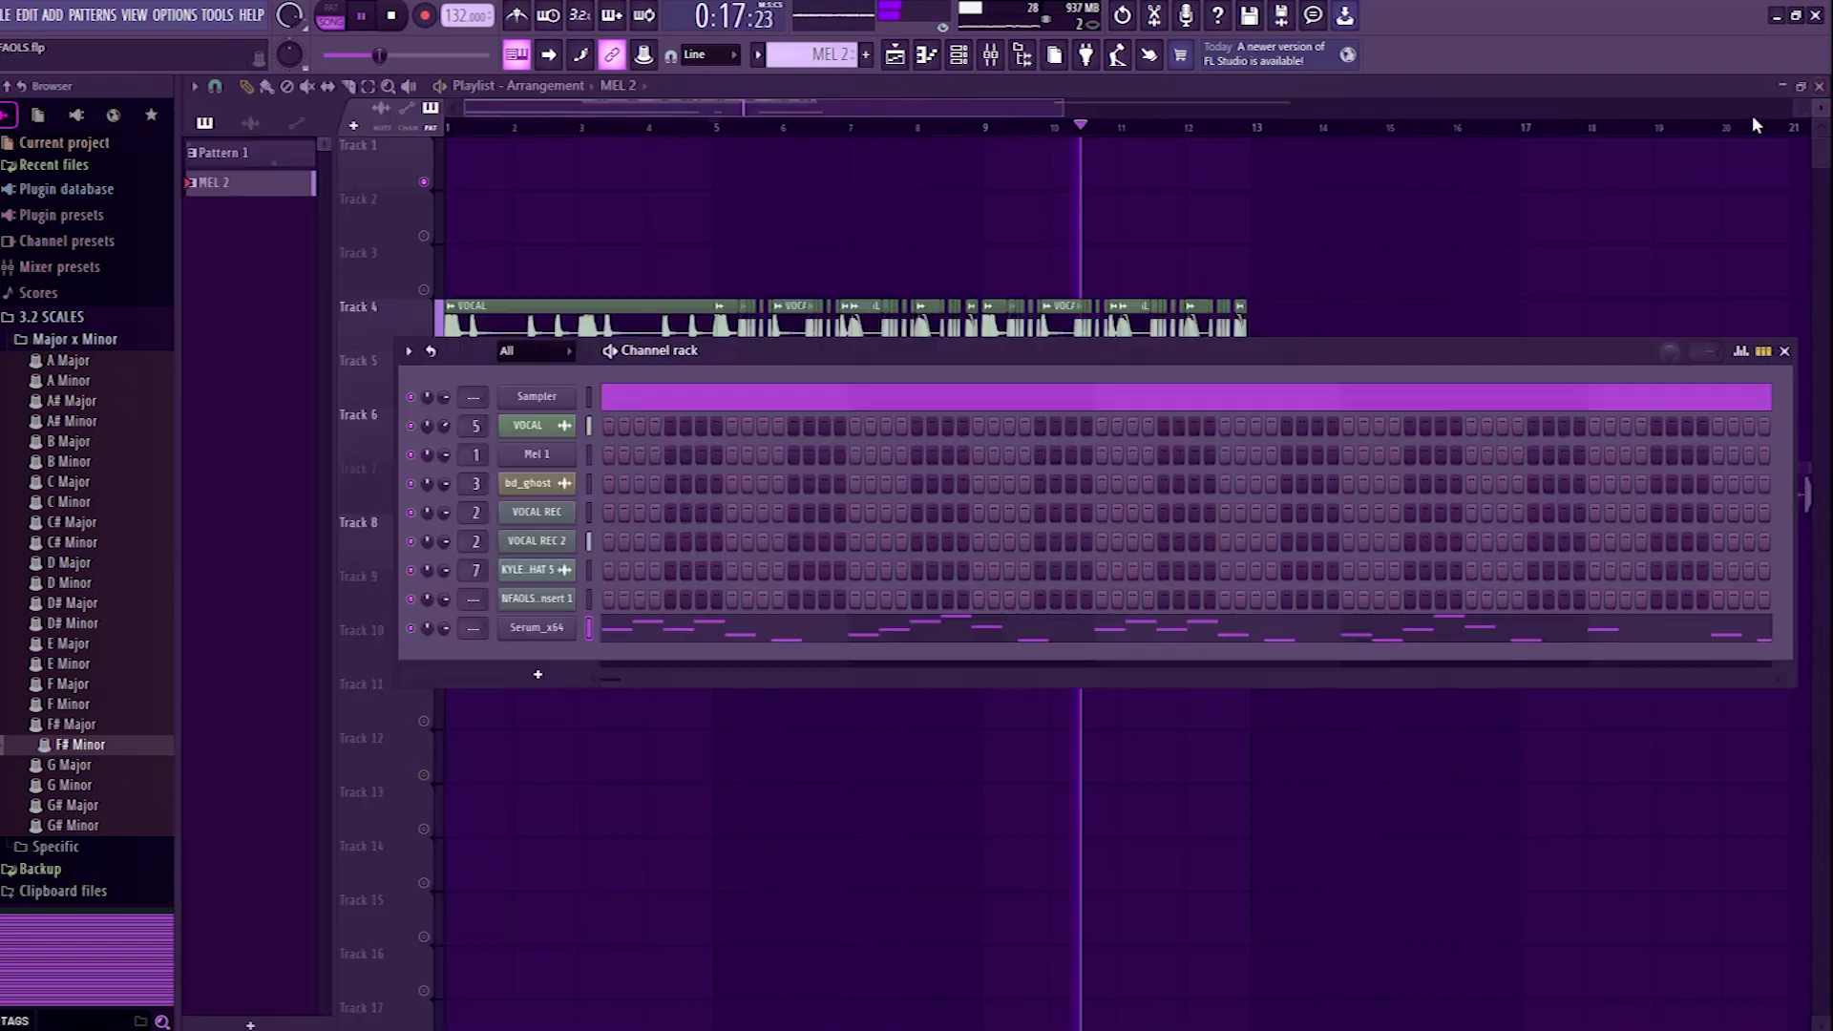
Step: Load Gross Beat on mixer Insert 8 with the Basic 10 time slot and the 1/2 Bt Gate volume slot
{"action": "left_click", "coordinate": [1783, 352]}
{"action": "key", "text": "space"}
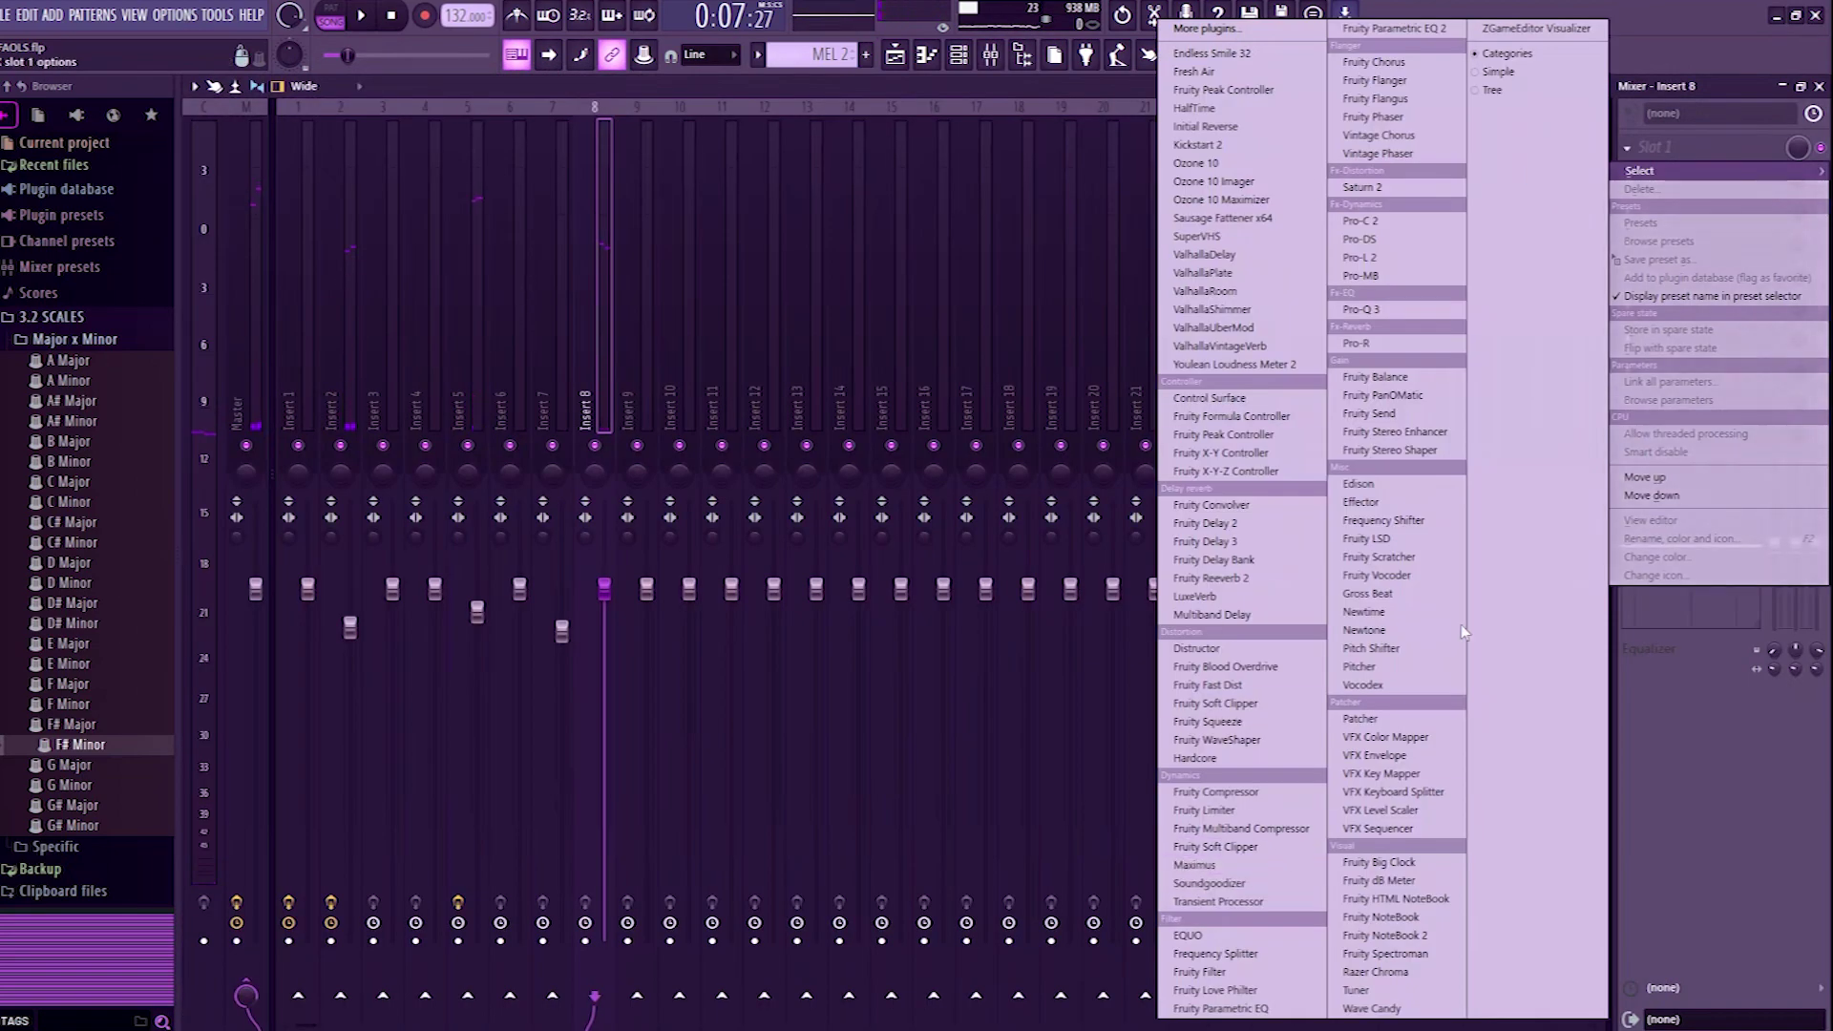
{"action": "left_click", "coordinate": [1394, 592]}
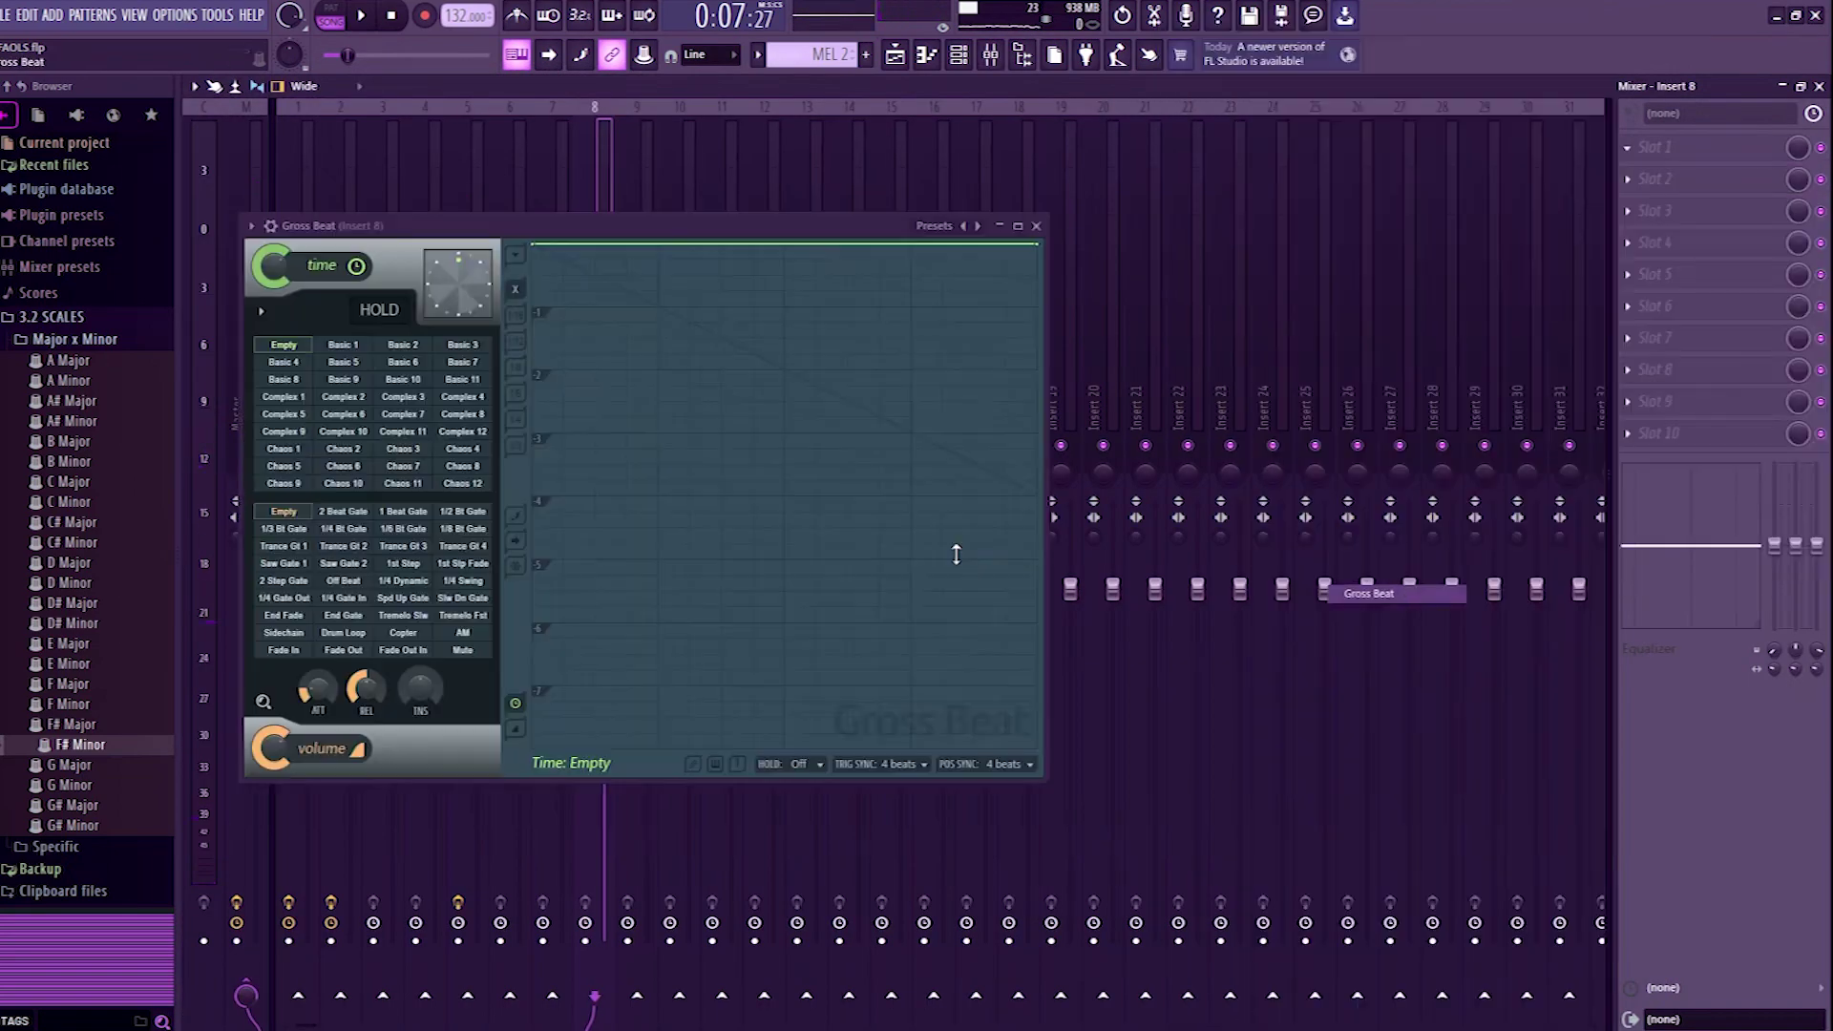
{"action": "key", "text": "space"}
{"action": "left_click", "coordinate": [413, 378]}
{"action": "left_click", "coordinate": [343, 528]}
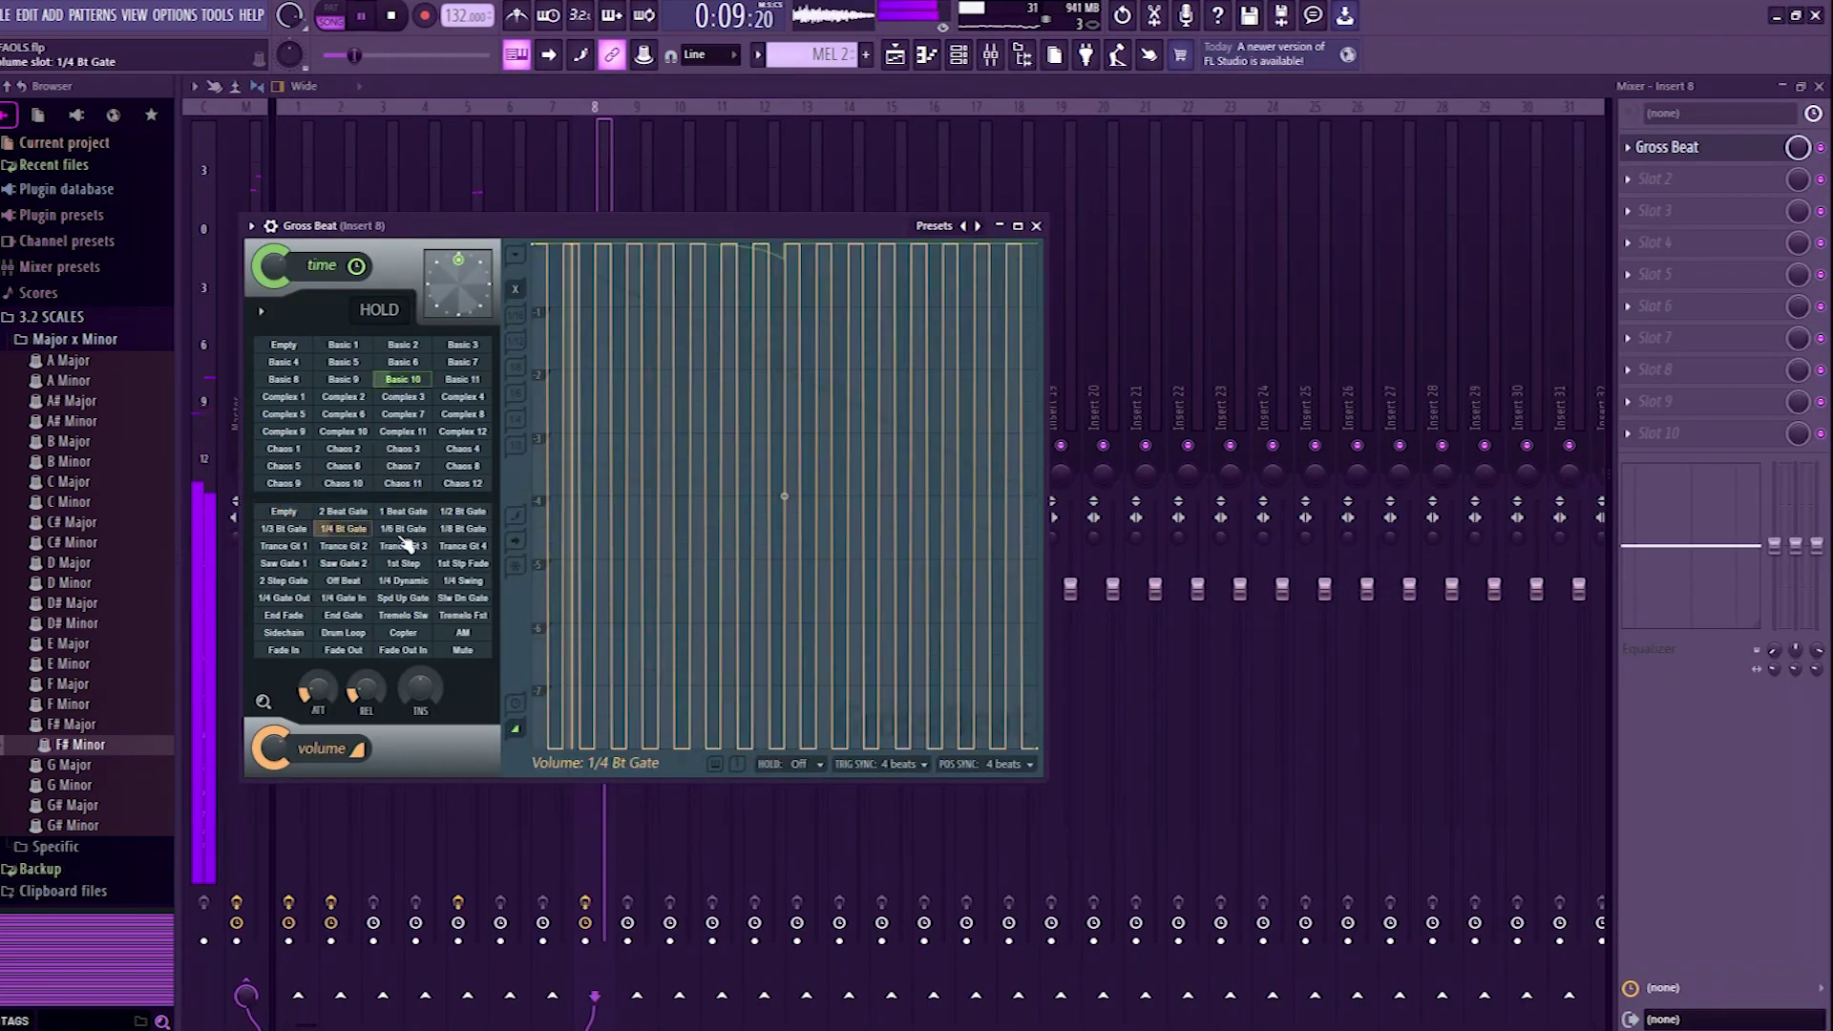
{"action": "left_click", "coordinate": [412, 512]}
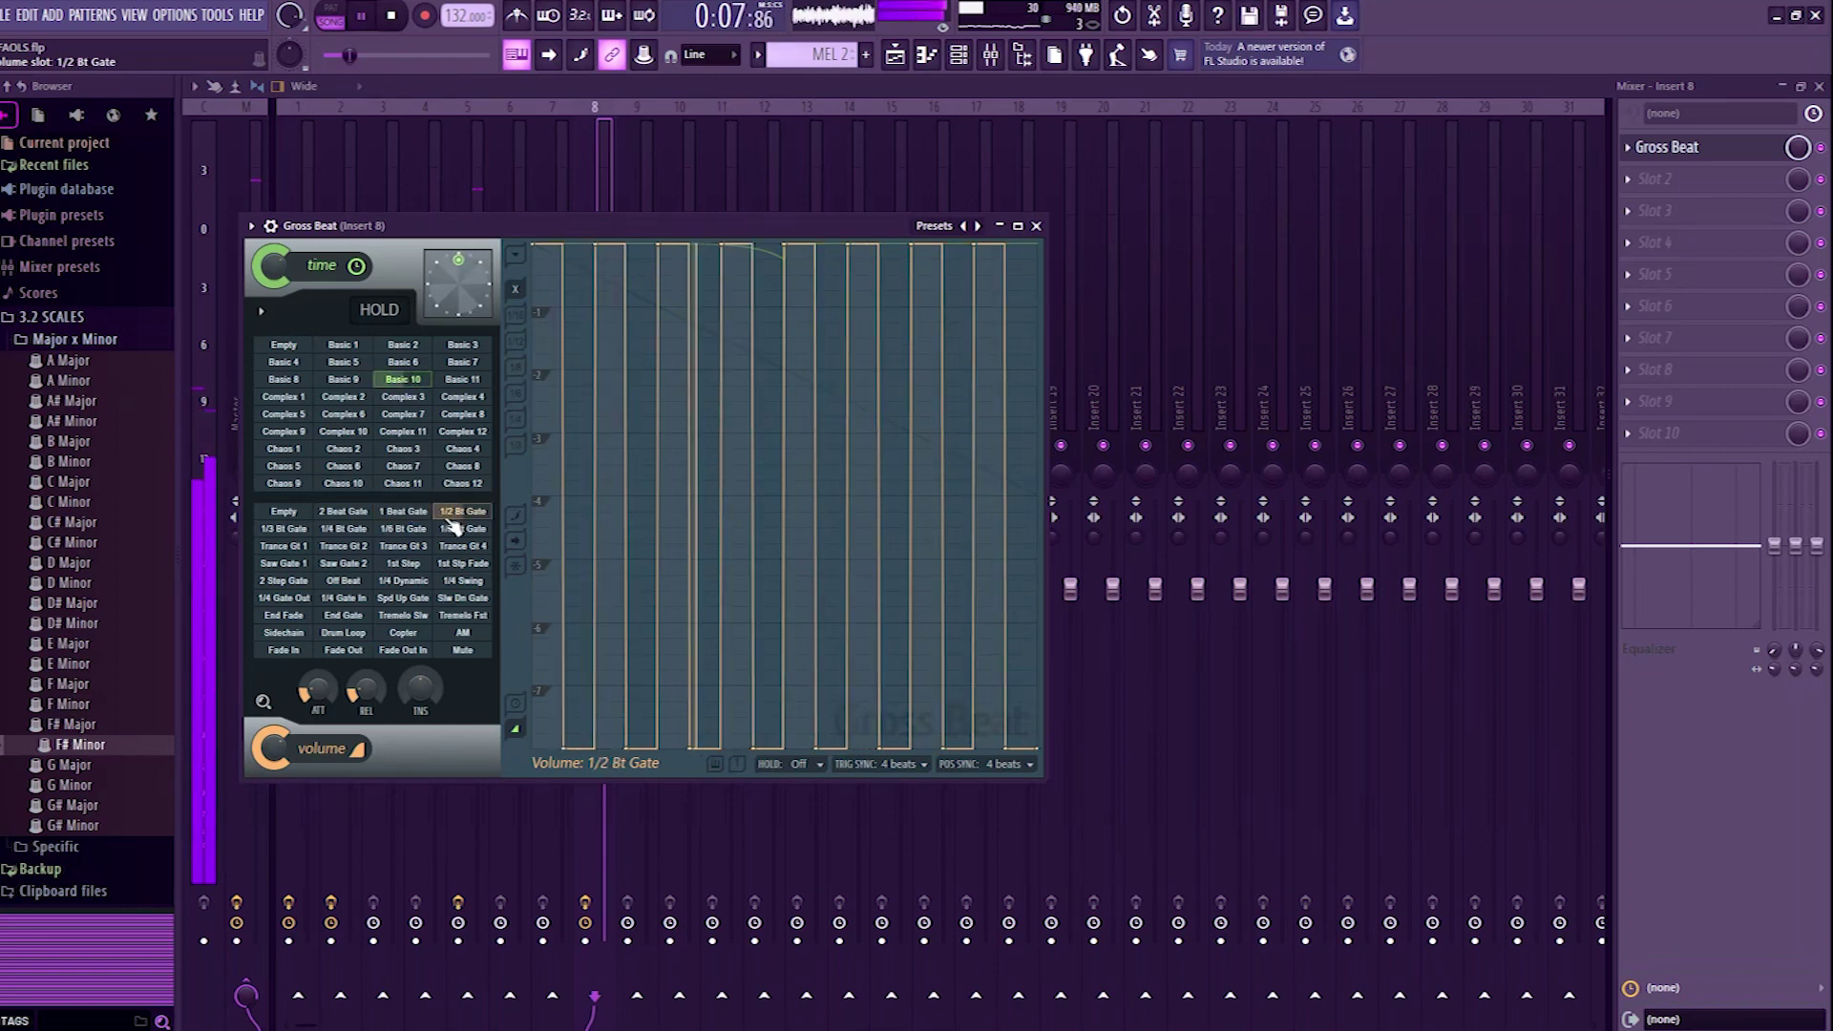
{"action": "left_click", "coordinate": [1036, 225]}
Step: Add SuperVHS to the second effect slot of Insert 8
{"action": "left_click", "coordinate": [1628, 178]}
{"action": "mouse_move", "coordinate": [1639, 202]}
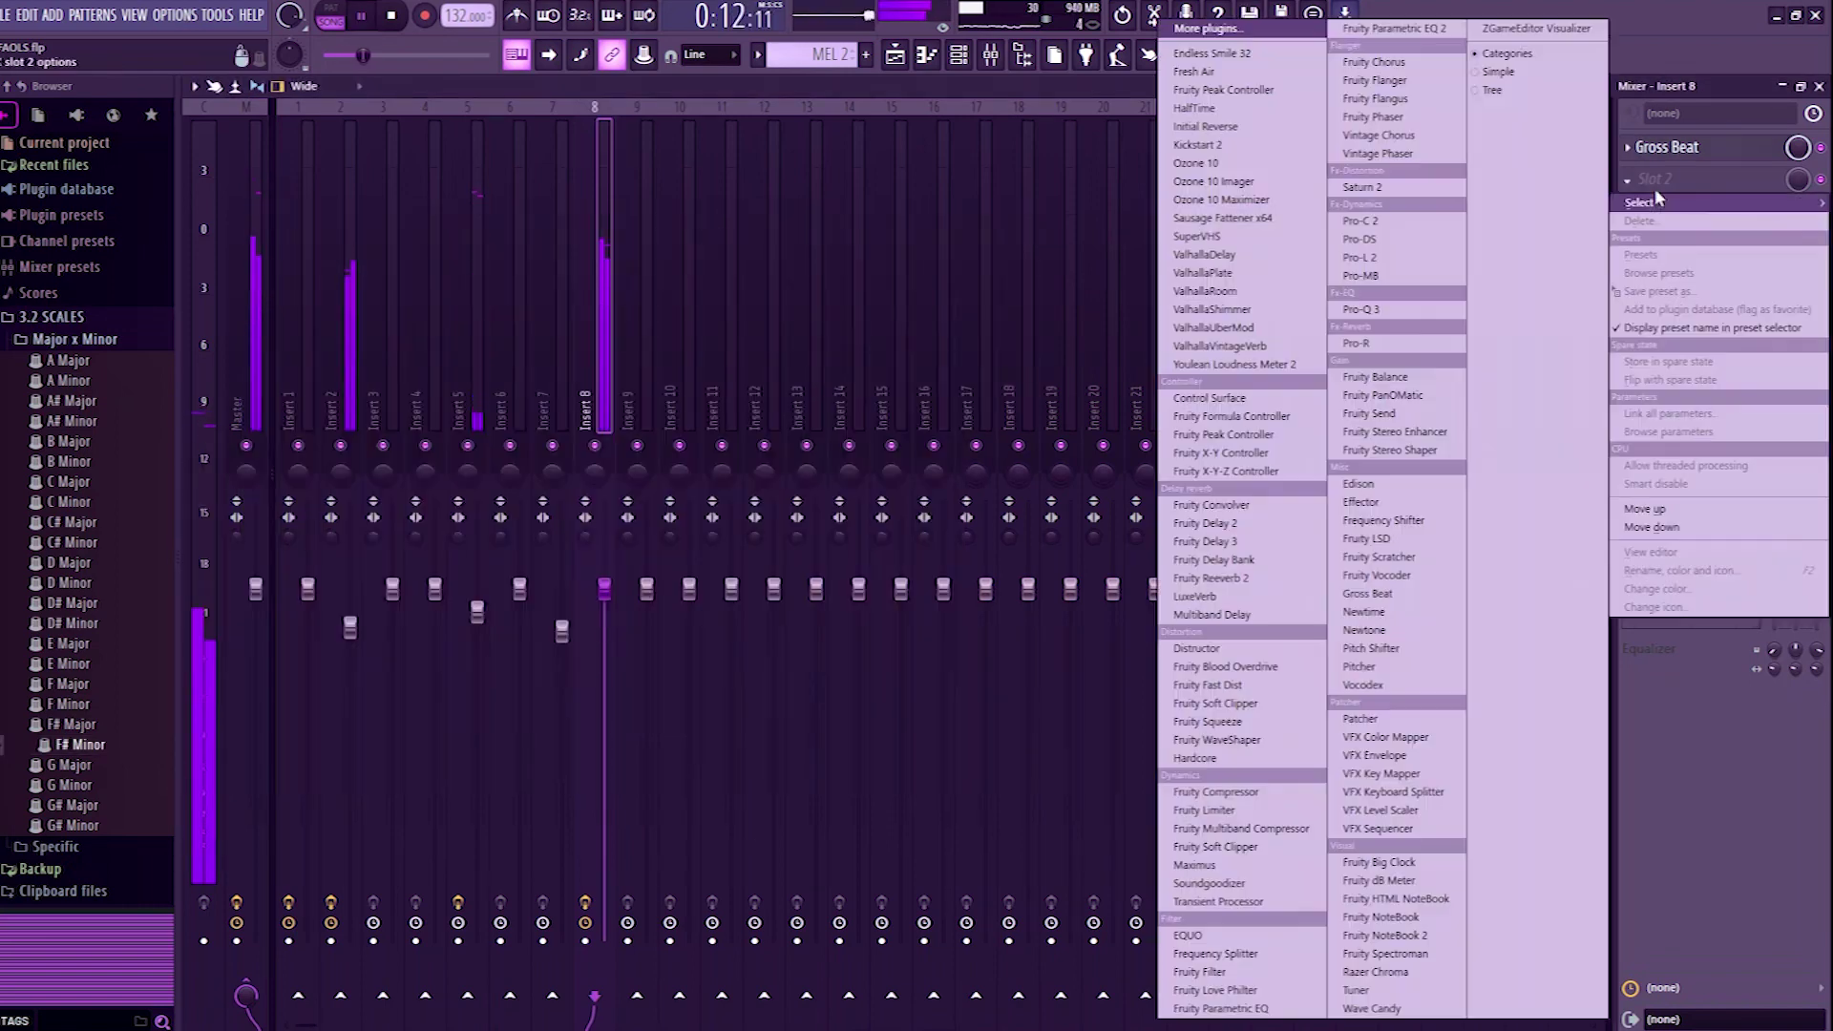
{"action": "left_click", "coordinate": [1205, 236]}
{"action": "left_click", "coordinate": [1663, 179]}
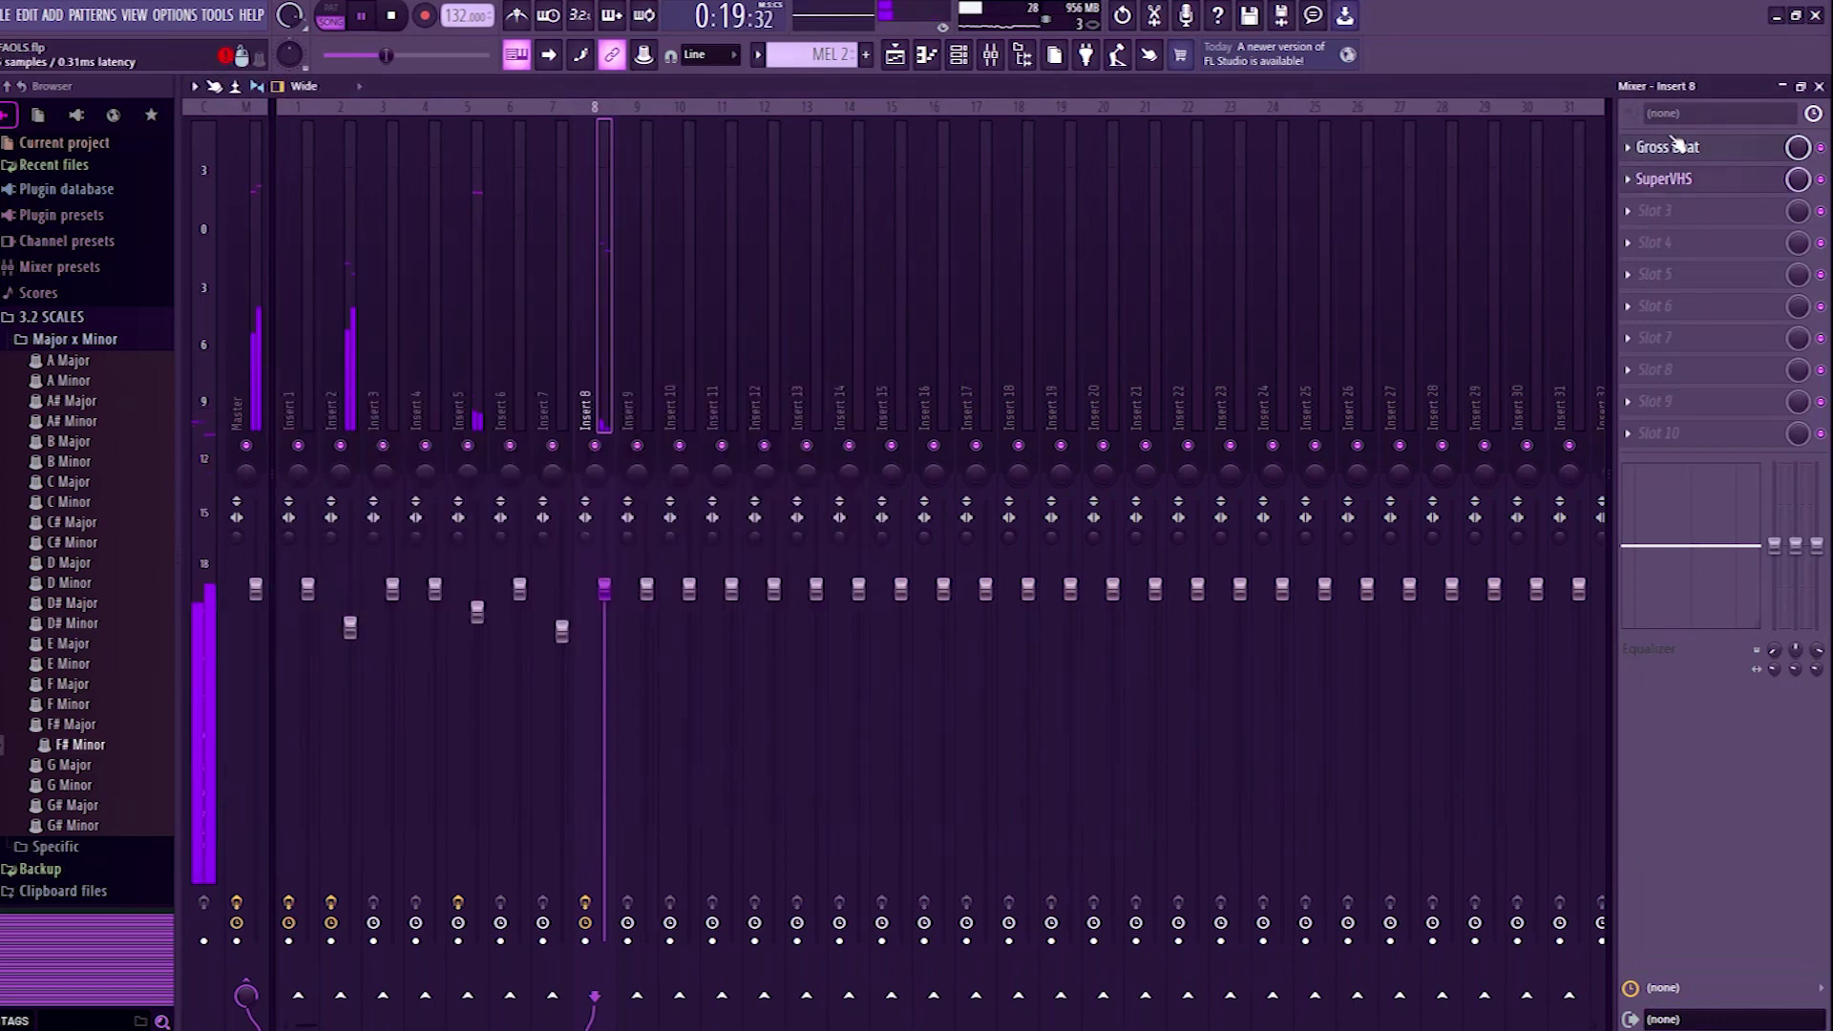
Step: Reduce Gross Beat's time mix and its volume mix to about 79%, and lower Insert 8's fader to about -5.7 dB
{"action": "left_click", "coordinate": [1665, 147]}
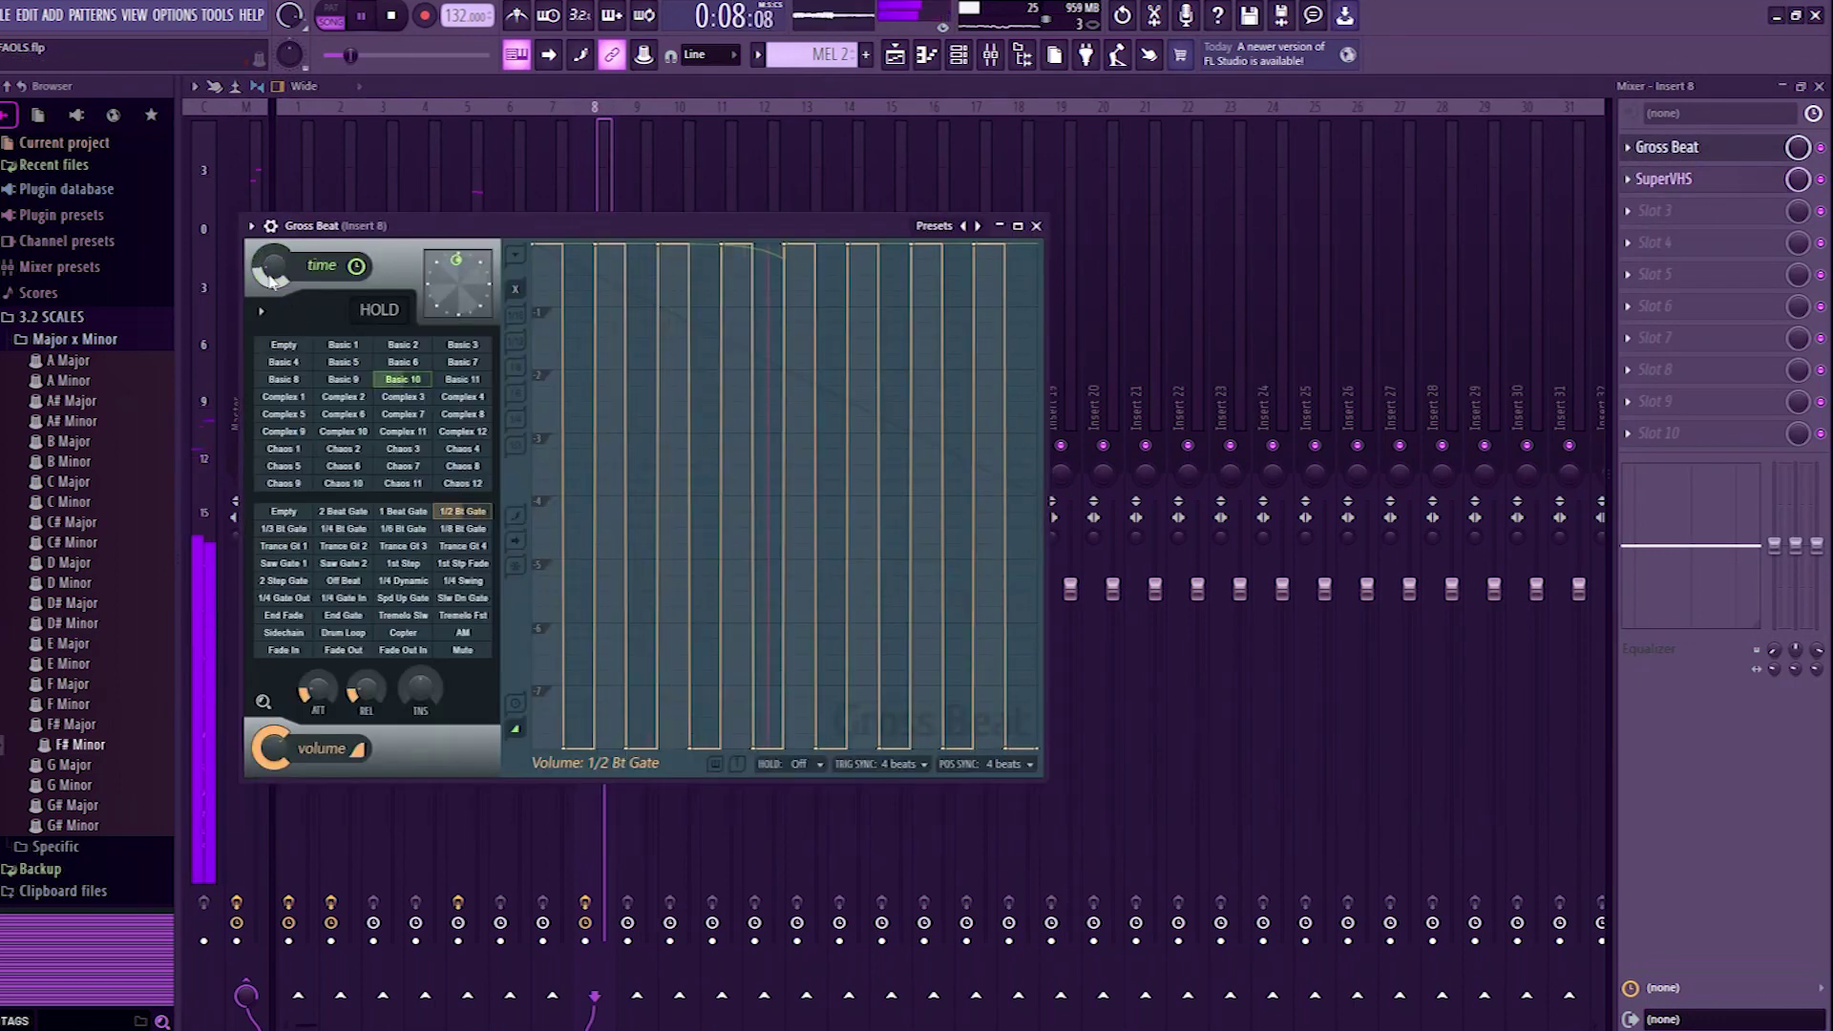
{"action": "left_click_drag", "start_coordinate": [274, 270], "coordinate": [286, 274]}
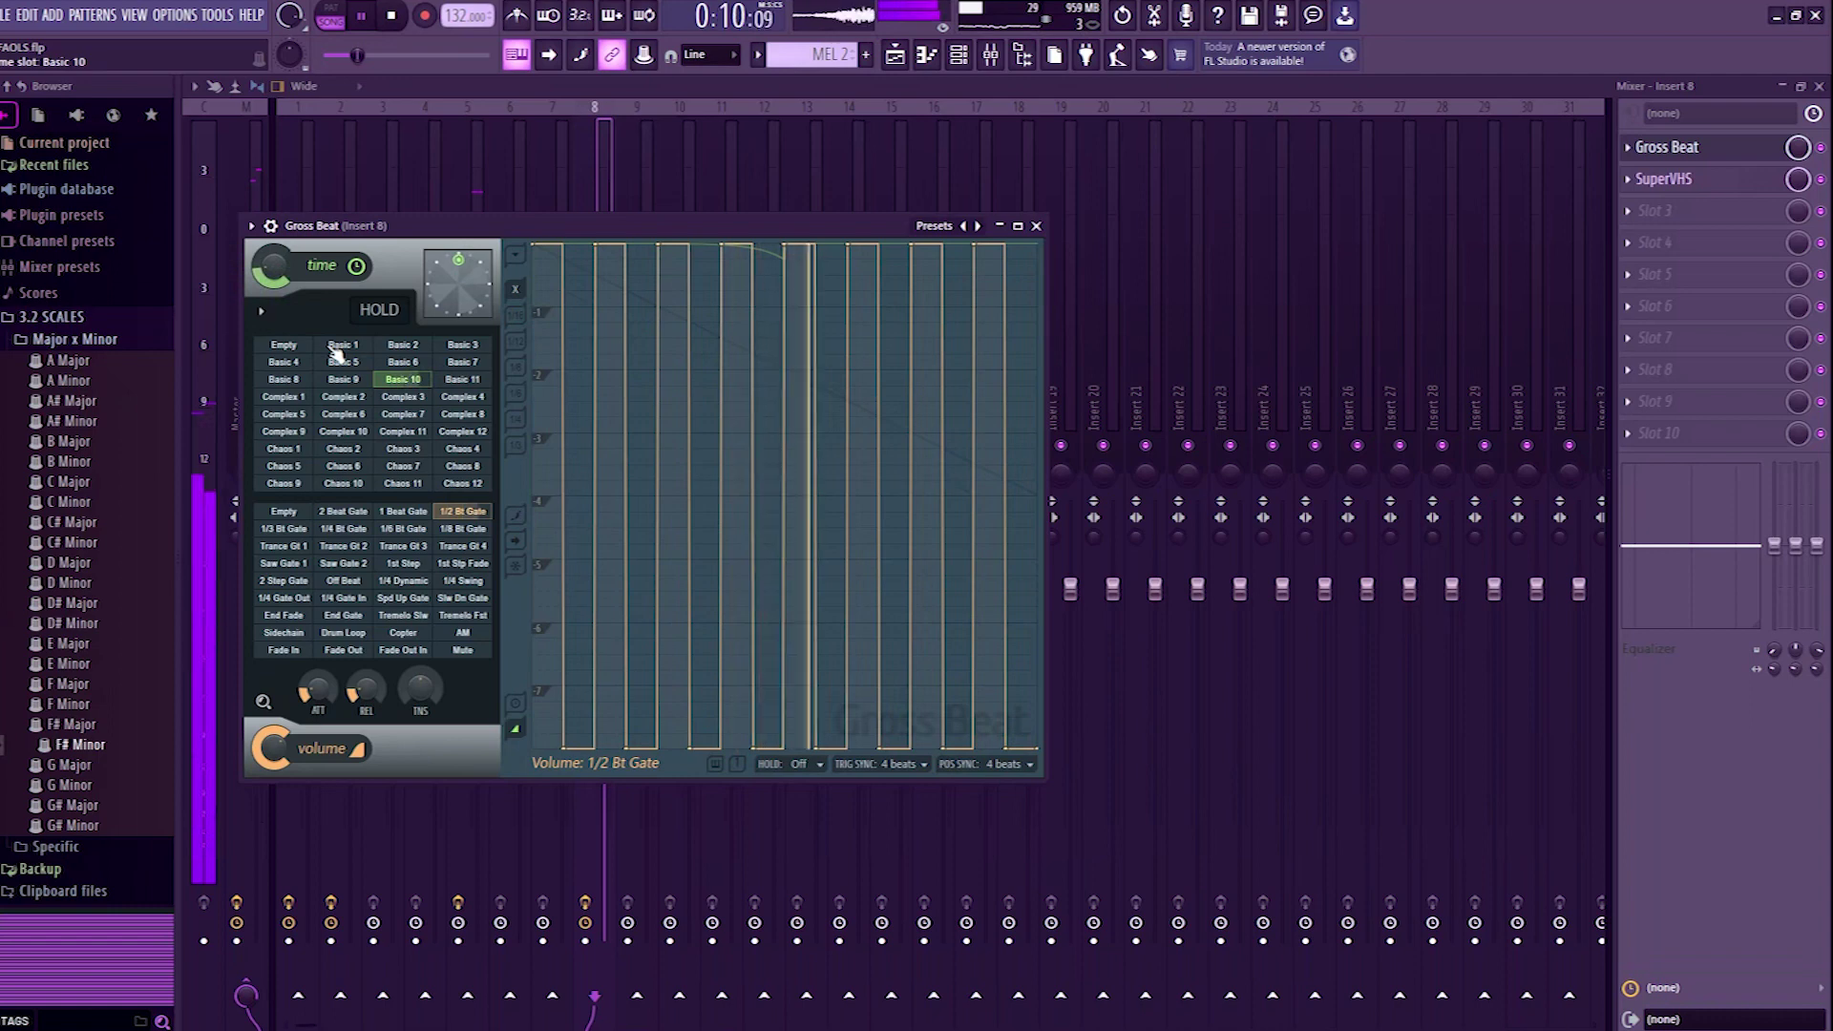
{"action": "left_click_drag", "start_coordinate": [626, 233], "coordinate": [779, 232]}
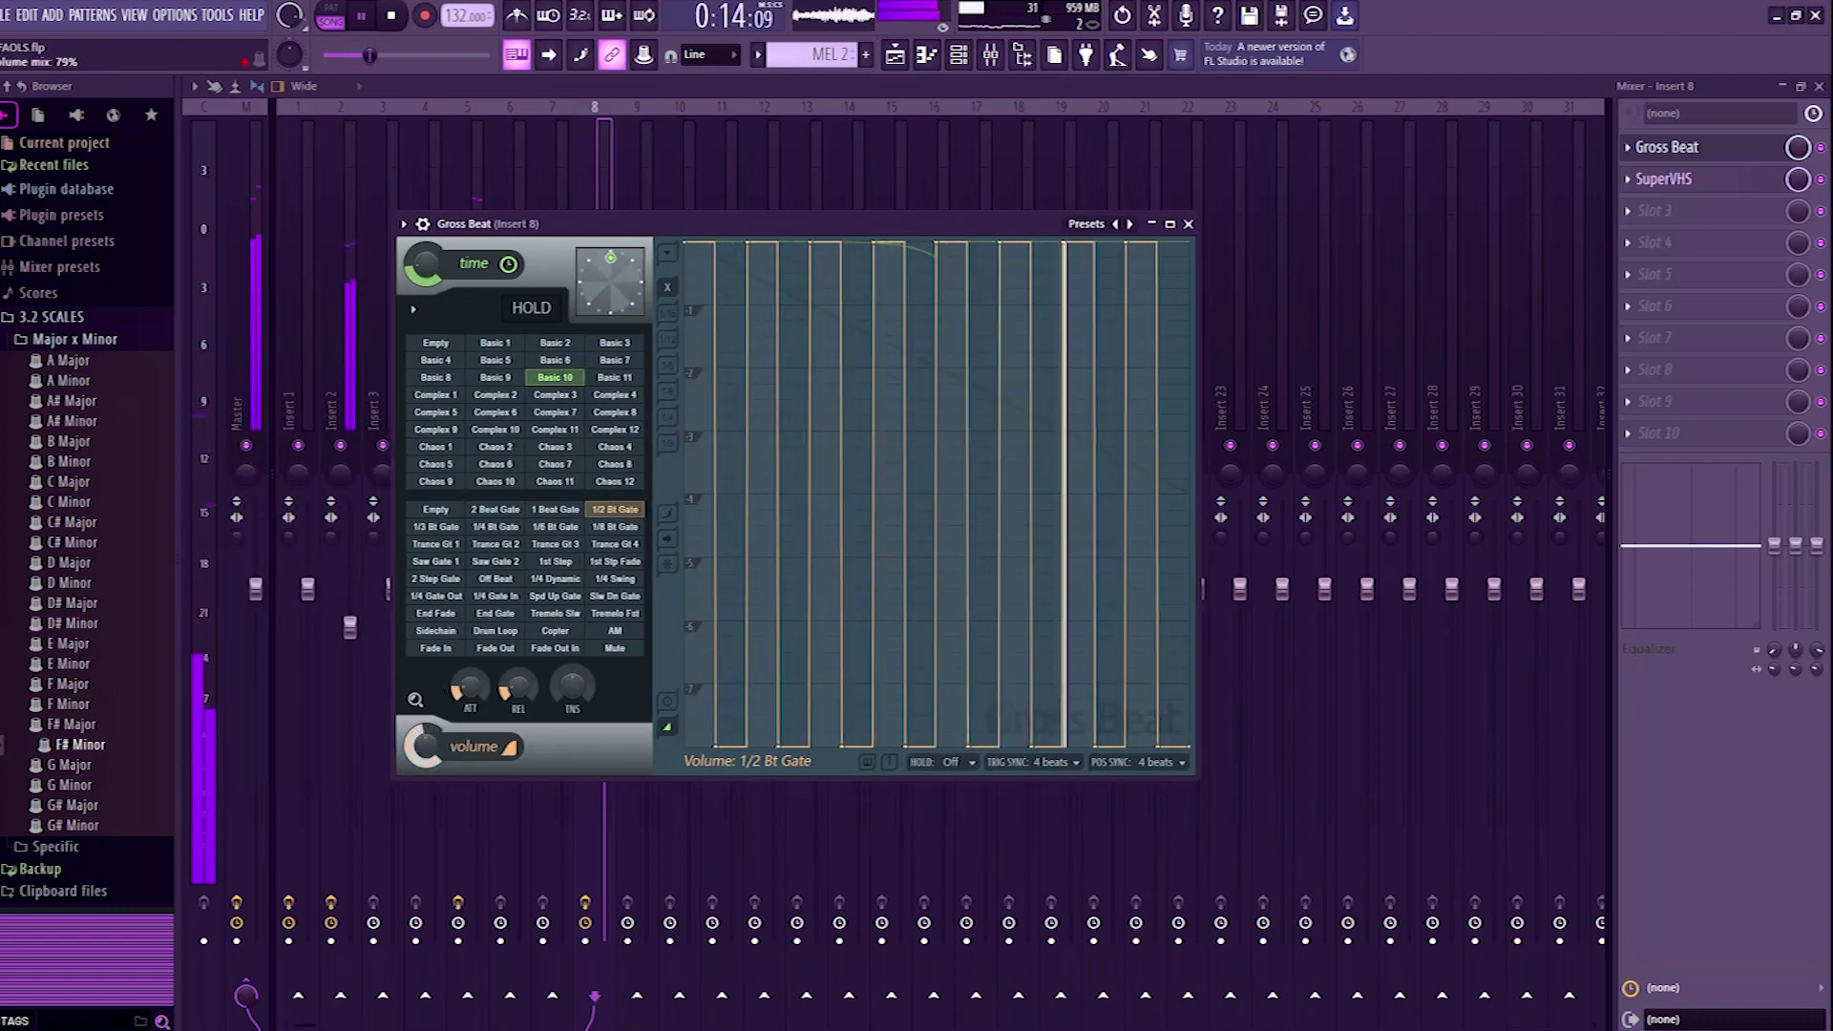
{"action": "left_click", "coordinate": [1186, 224]}
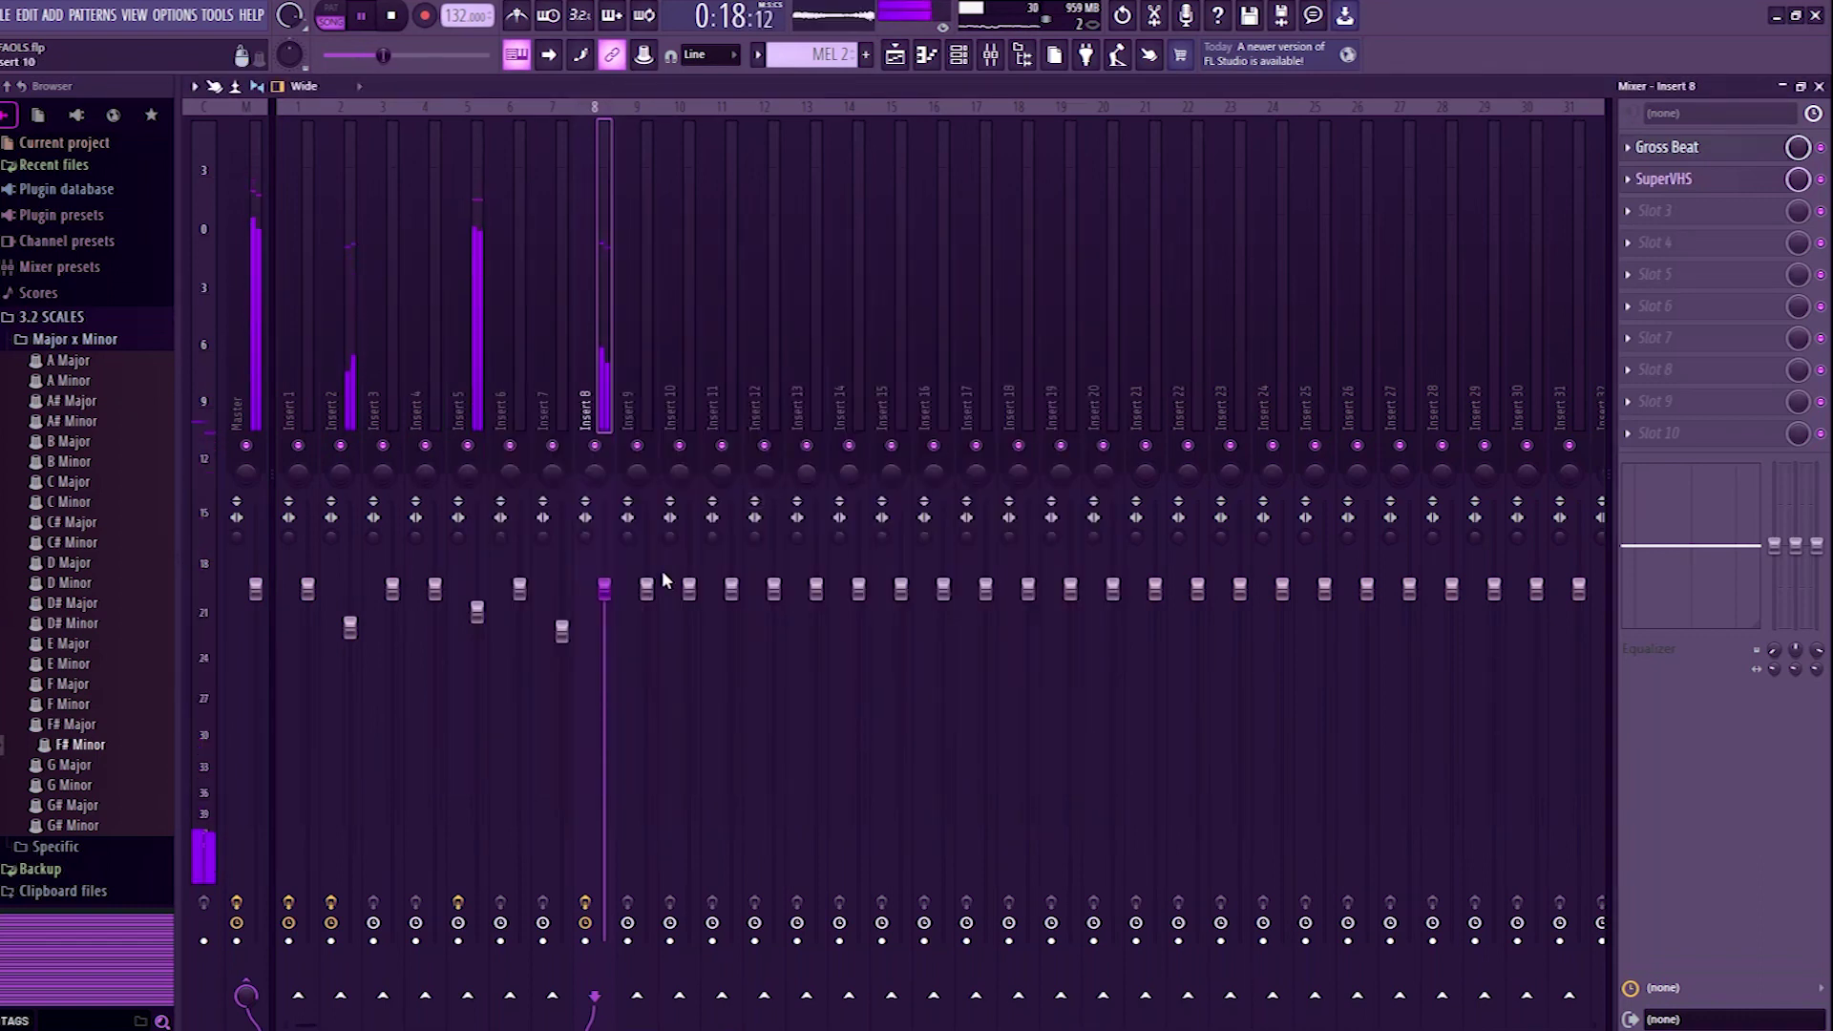
{"action": "left_click_drag", "start_coordinate": [605, 587], "coordinate": [596, 632]}
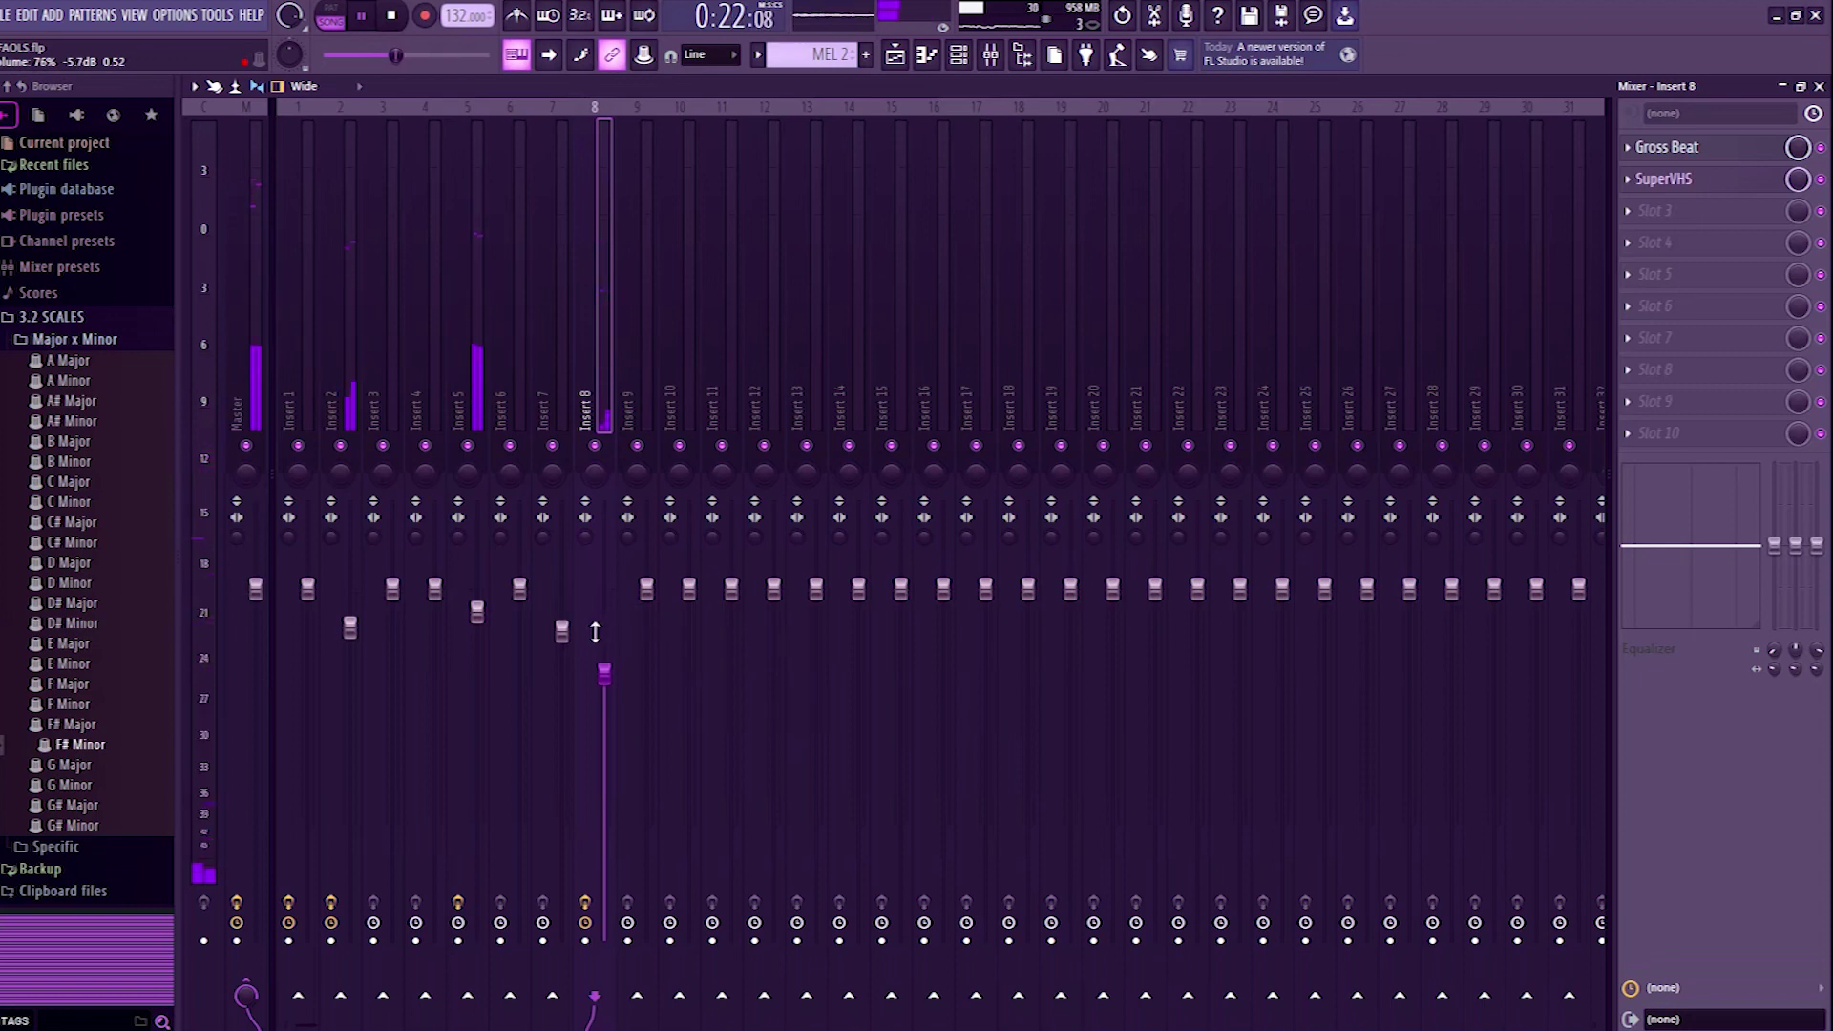
Step: Browse the clap one-shots and select Battlefield Clap from the 03 Claps folder of DripKitLITE
{"action": "key", "text": "F5"}
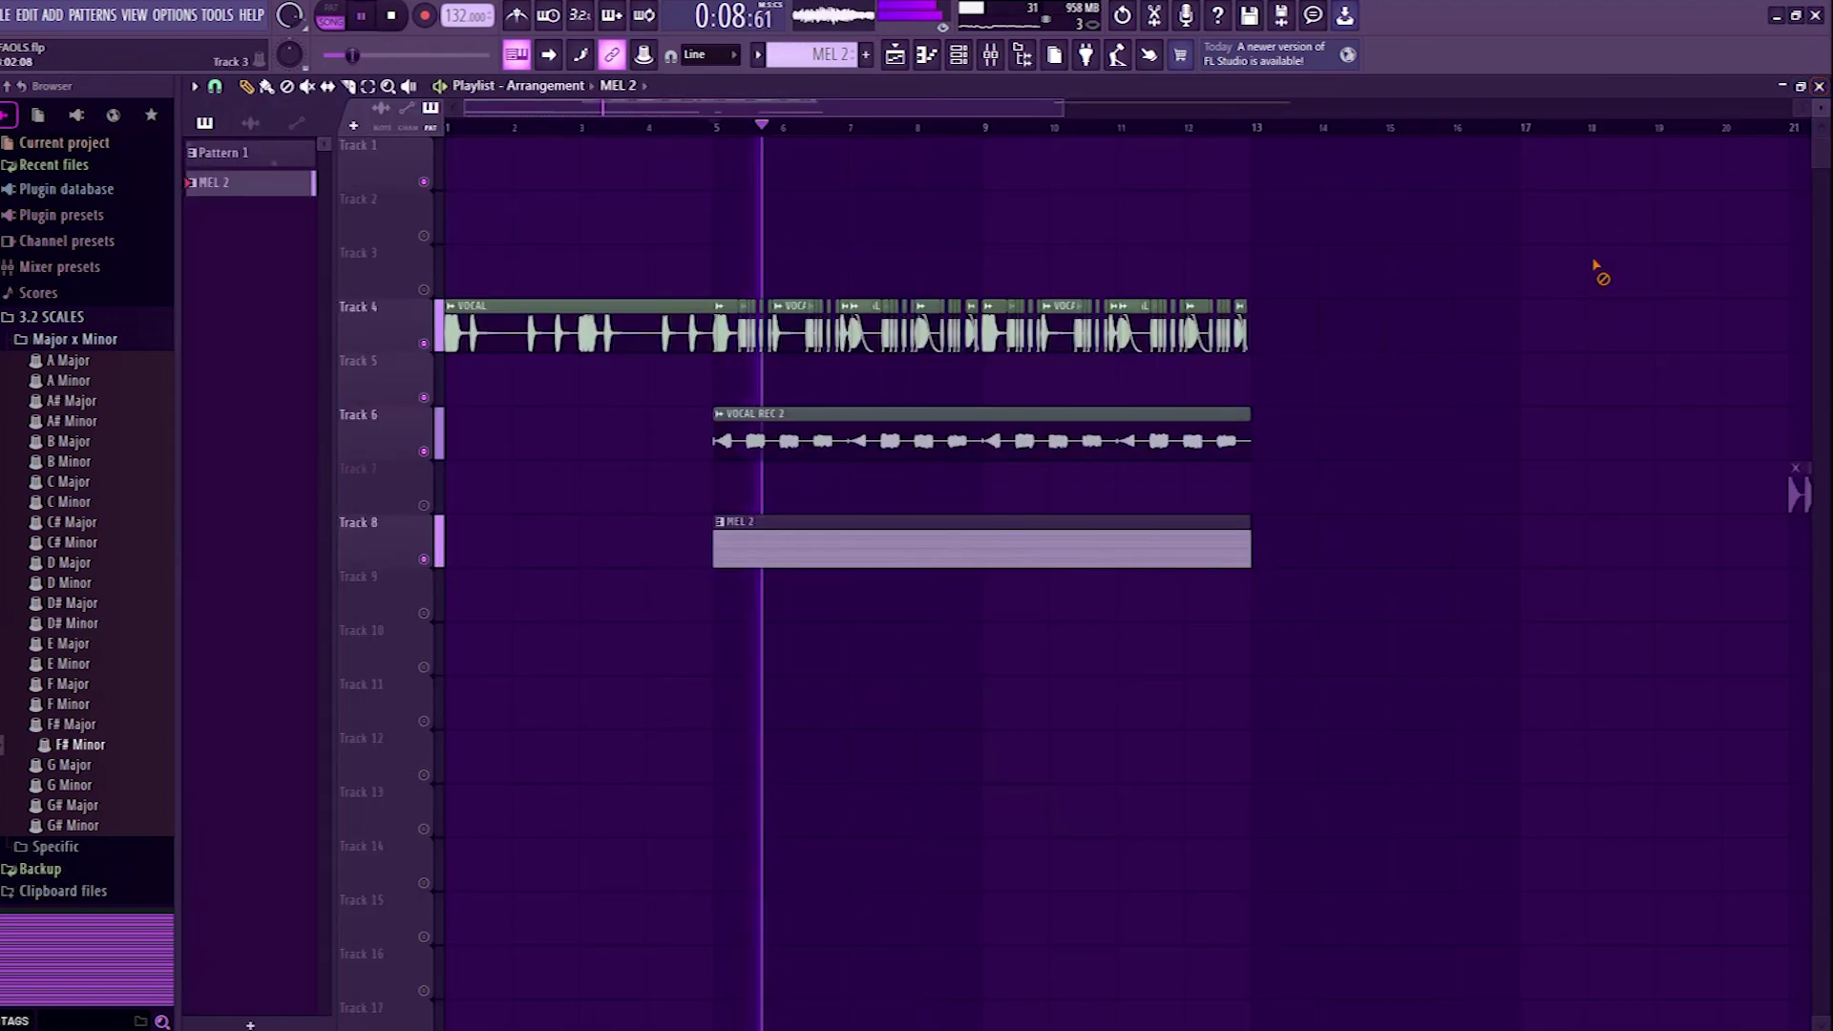
{"action": "left_click", "coordinate": [84, 341]}
{"action": "scroll", "coordinate": [86, 376], "scroll_direction": "down", "scroll_amount": 4}
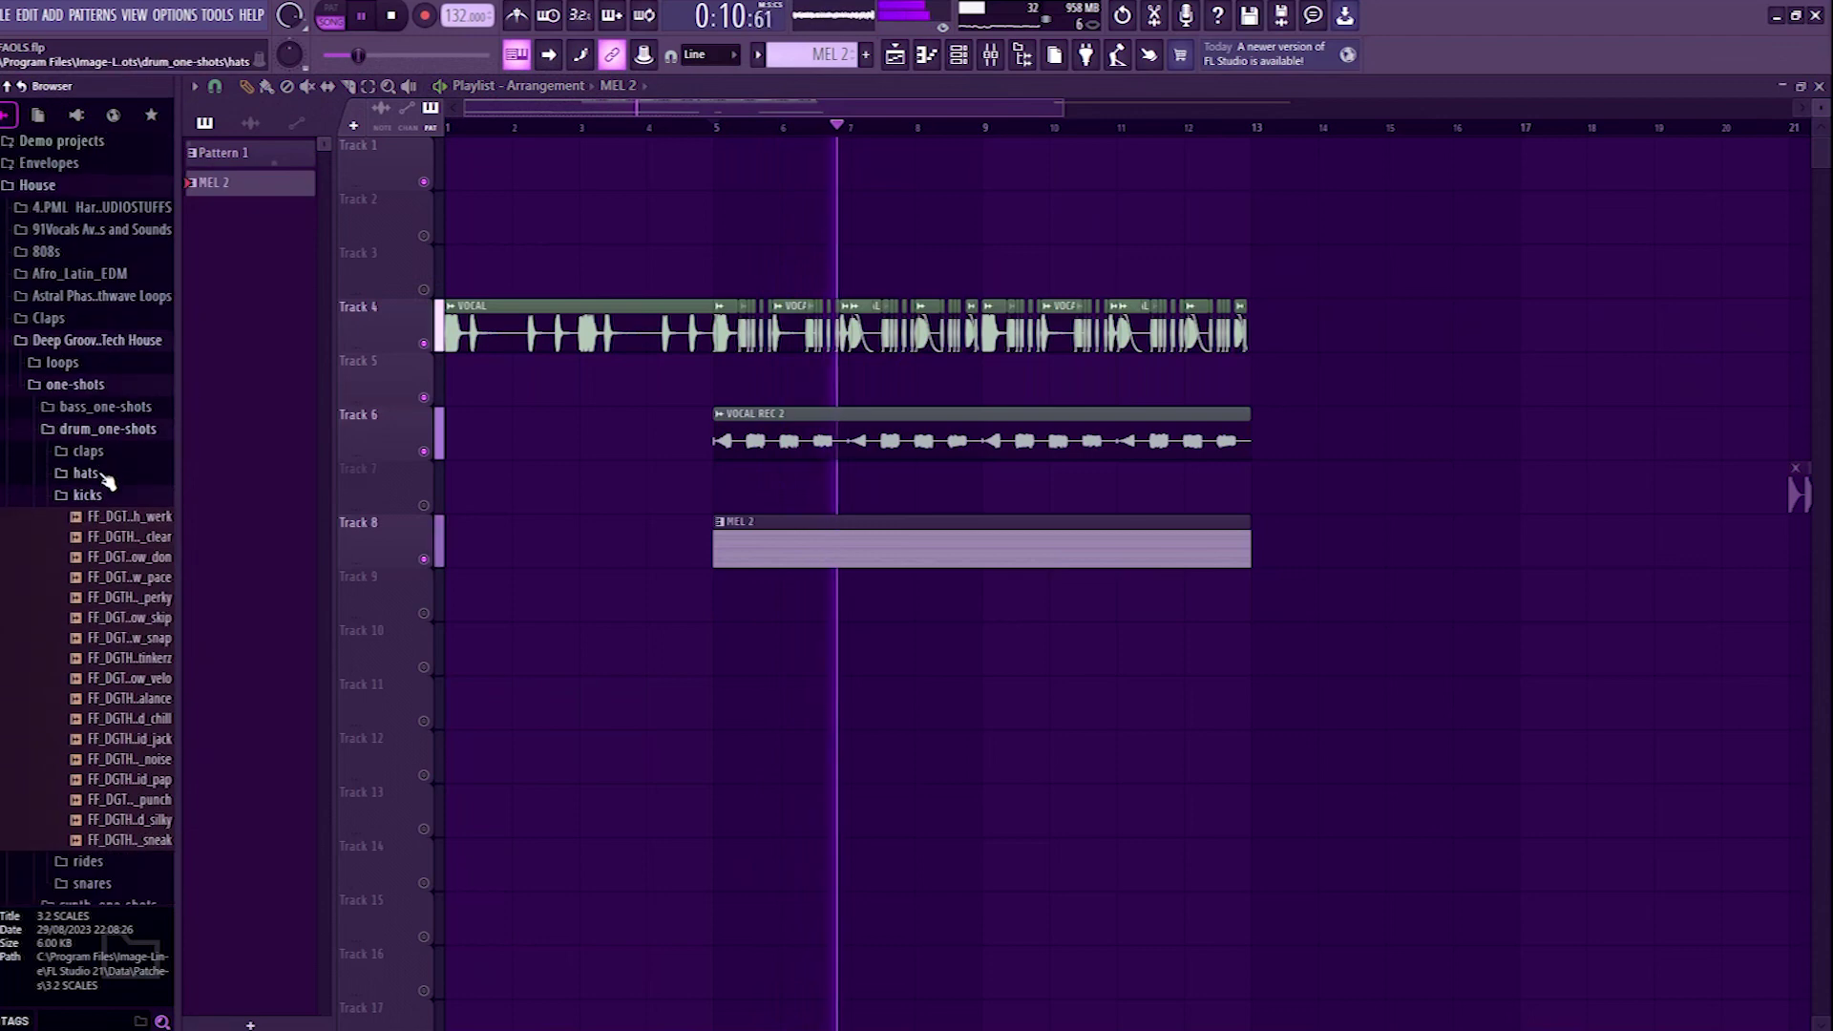
{"action": "left_click", "coordinate": [96, 494]}
{"action": "key", "text": "space"}
{"action": "left_click", "coordinate": [86, 451]}
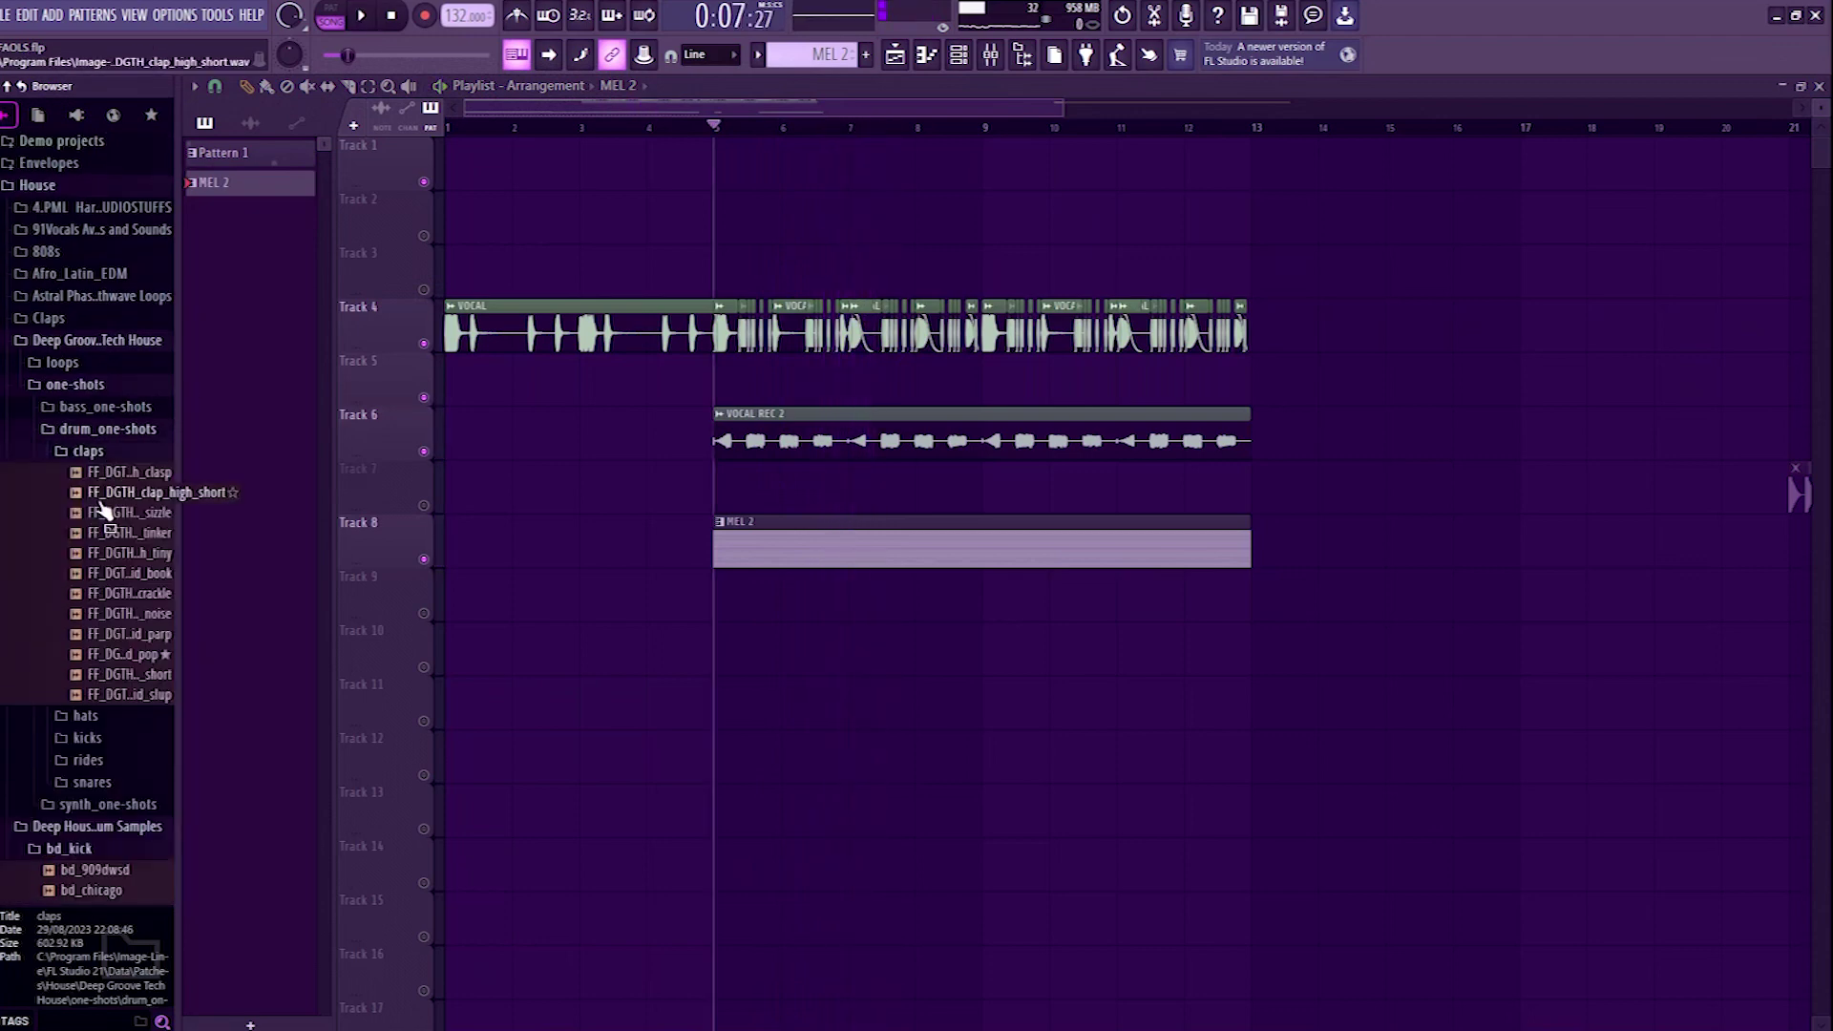
{"action": "left_click", "coordinate": [115, 493]}
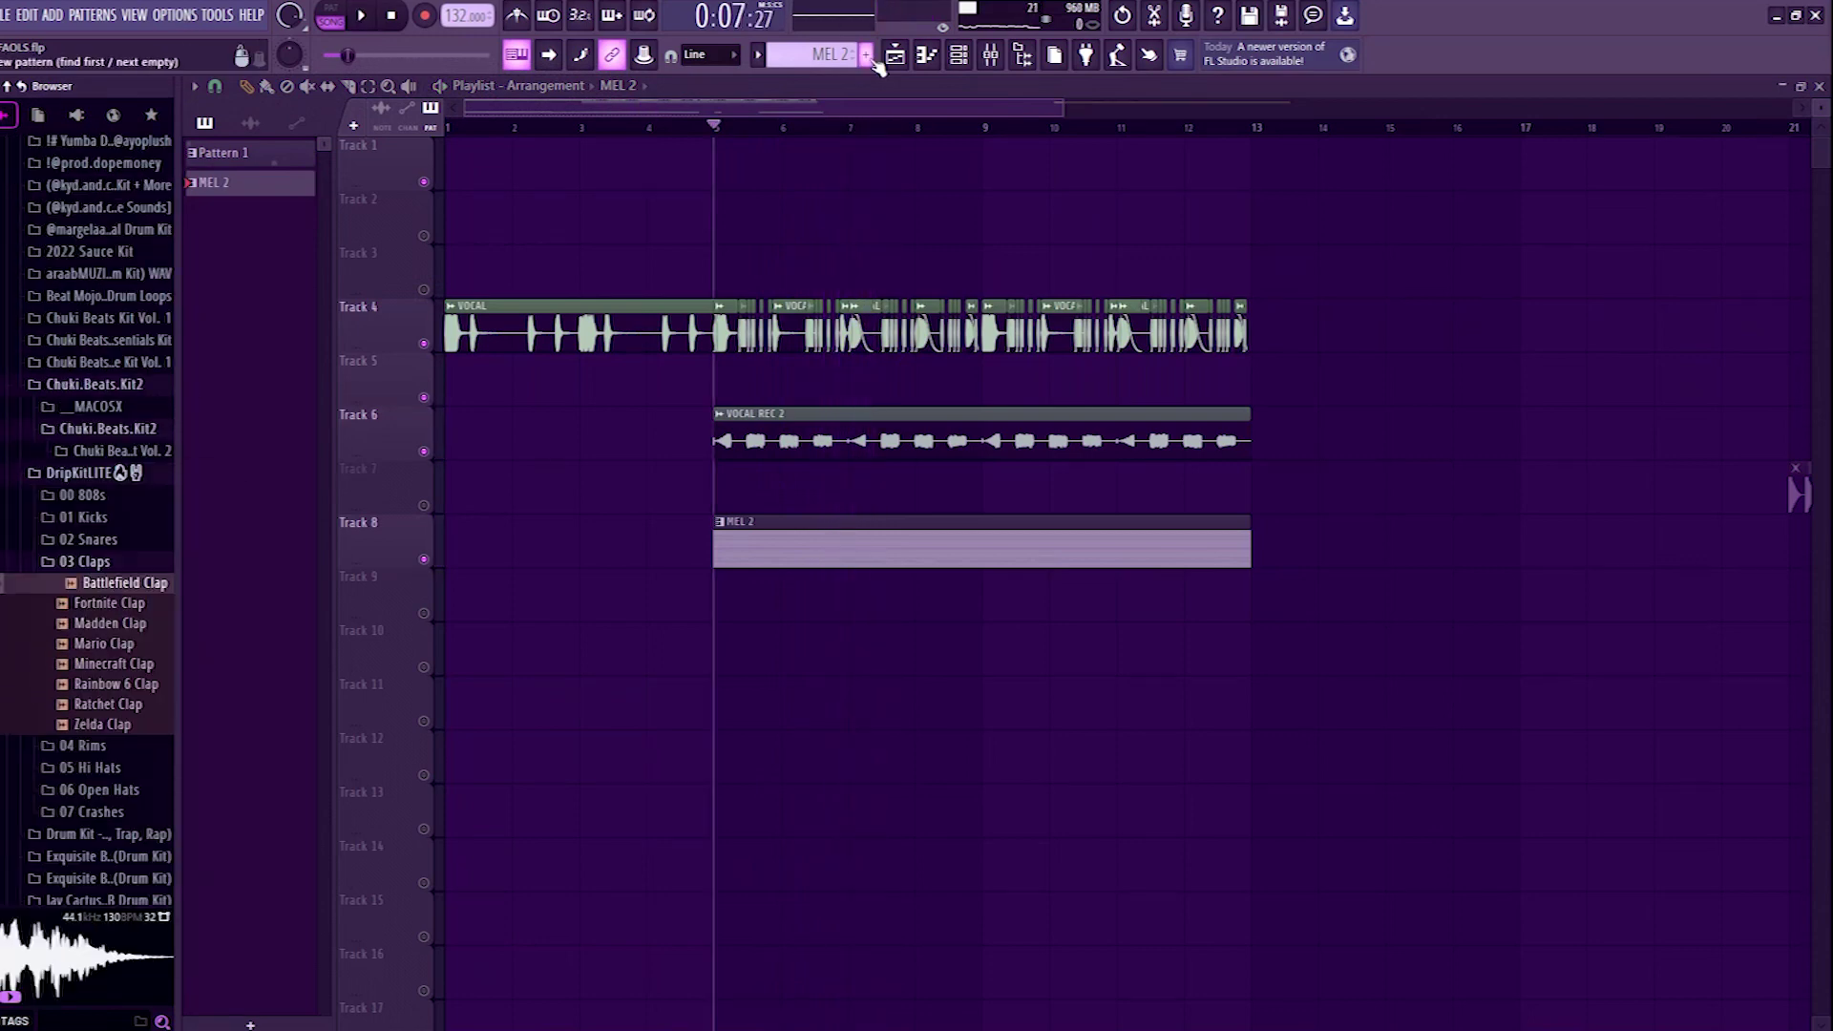
Step: Create a new pattern named drums and place it on Track 10 at bar 5 of the playlist
{"action": "left_click", "coordinate": [866, 55]}
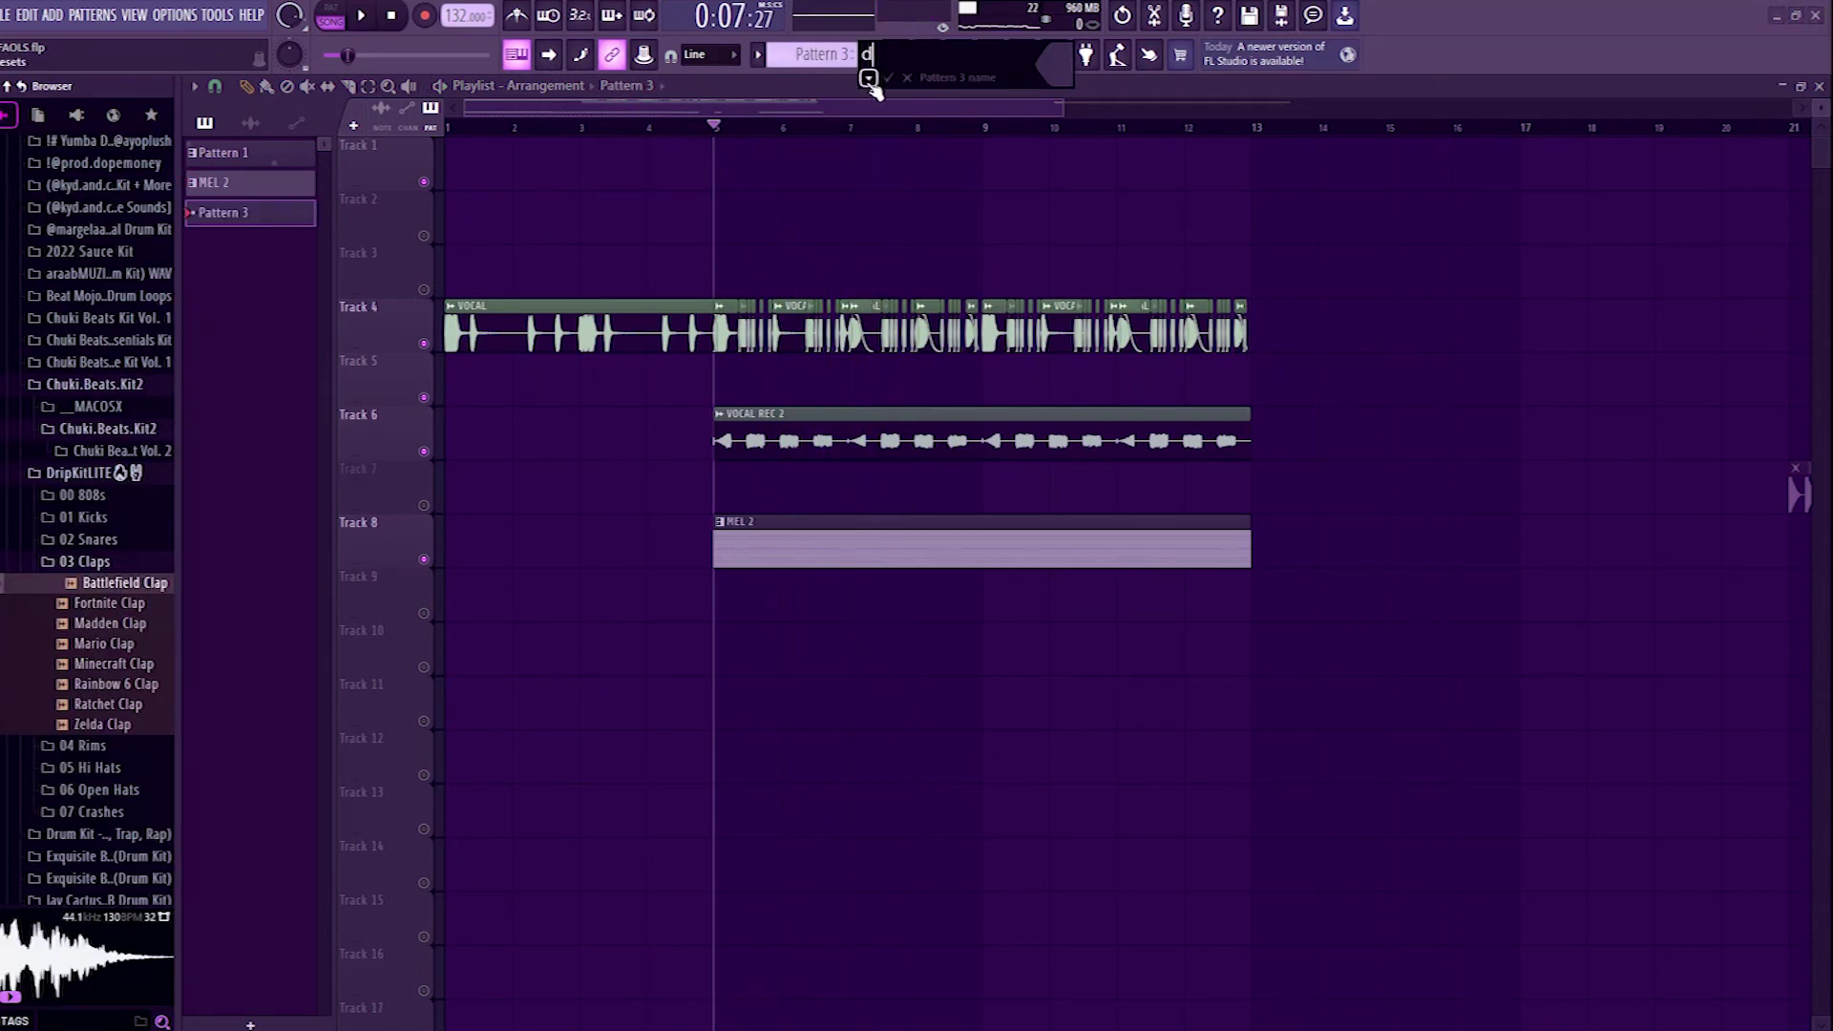
{"action": "key", "text": "Return"}
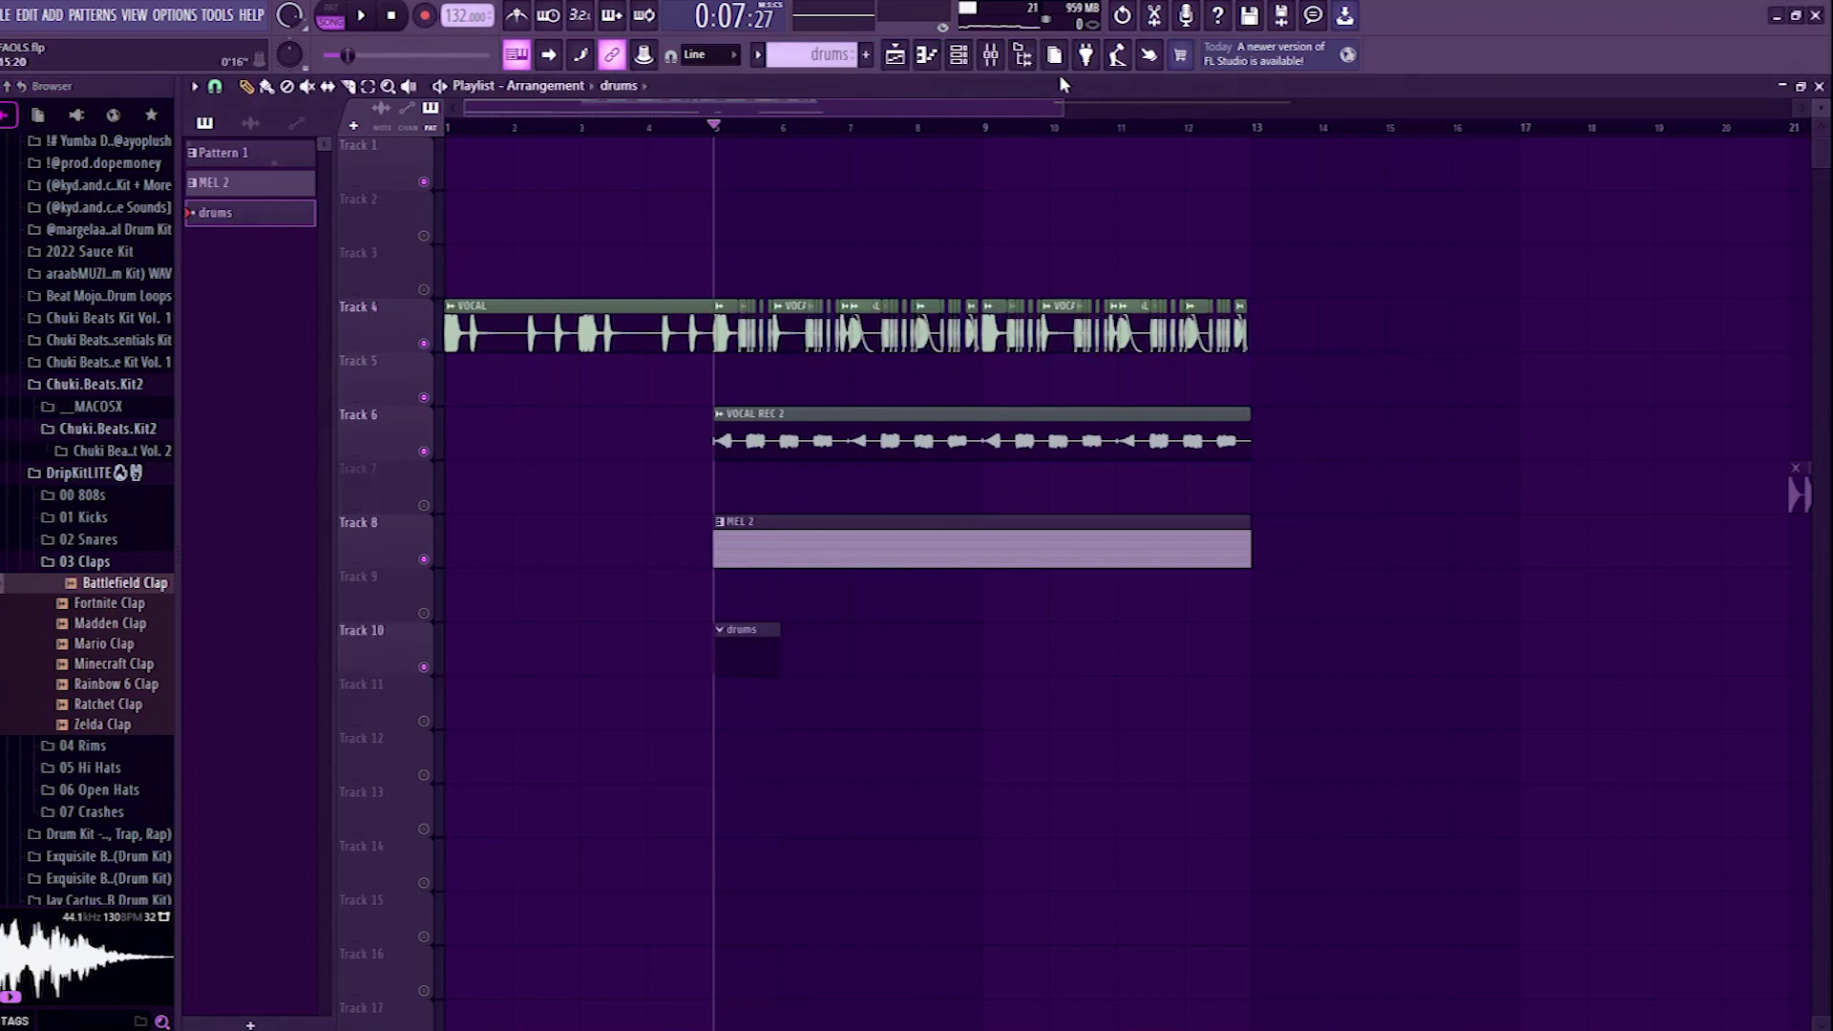
{"action": "key", "text": "space"}
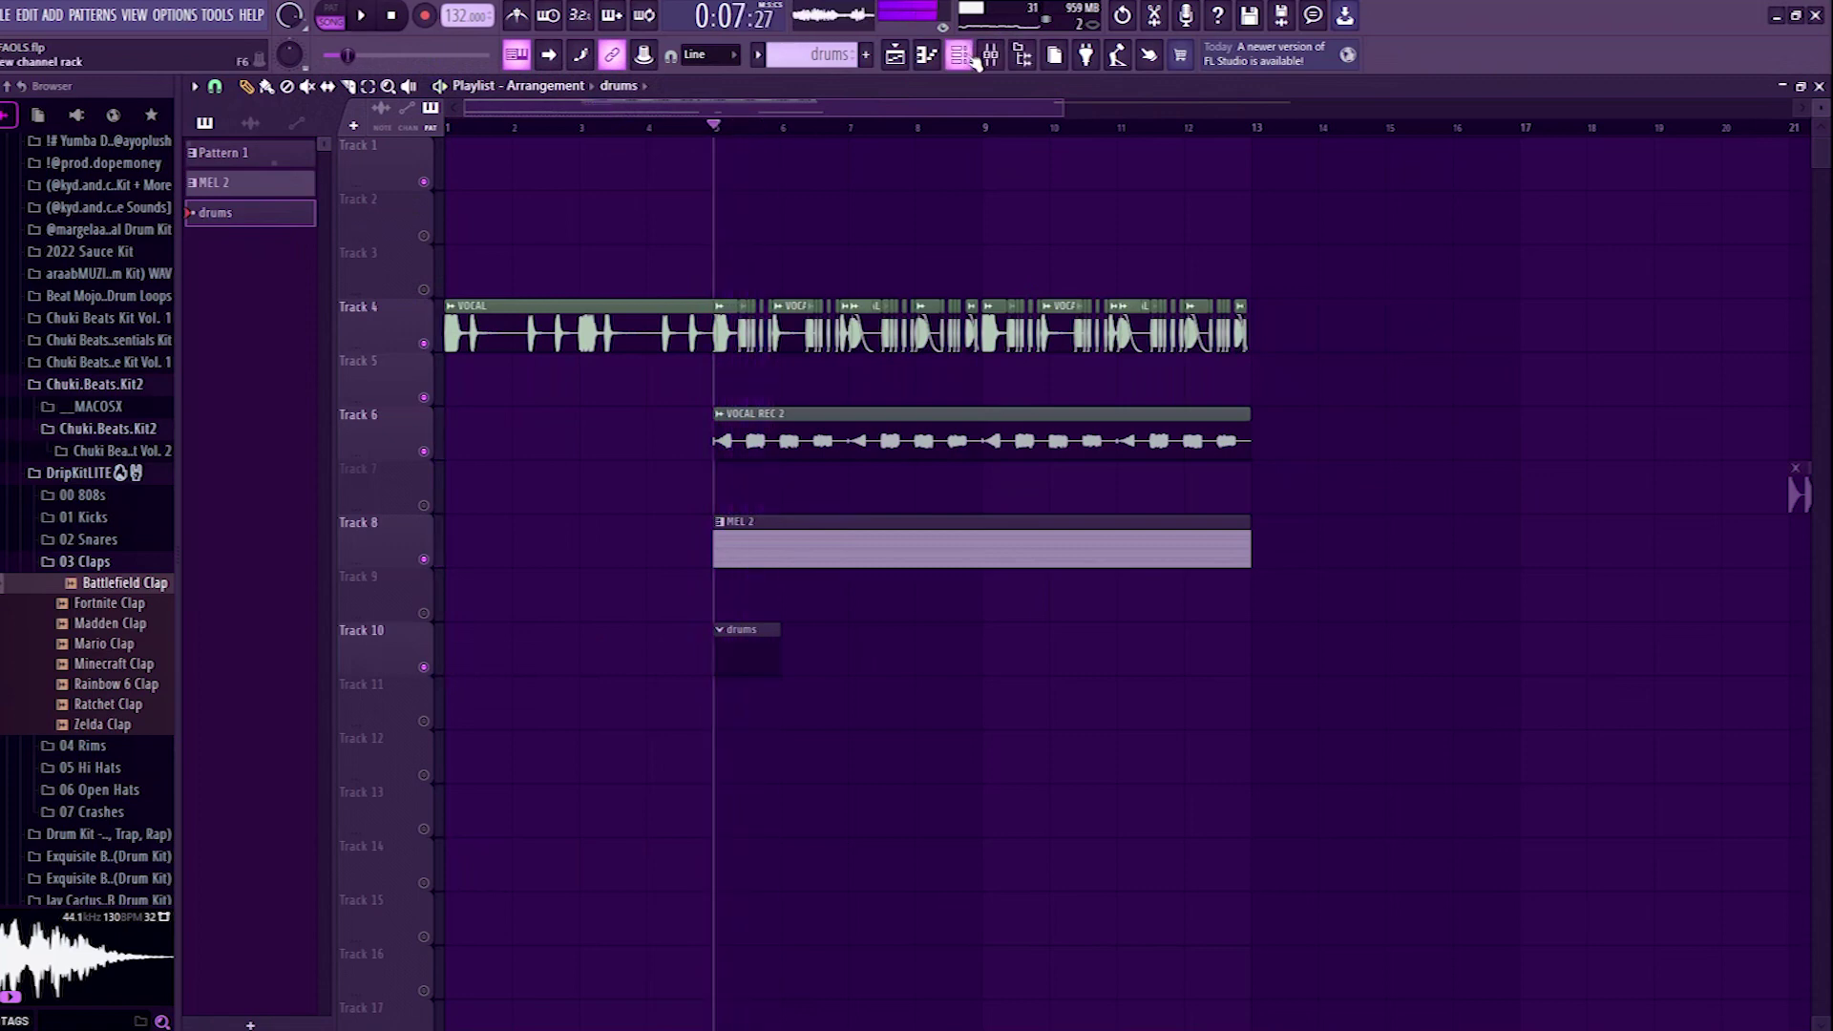
Step: Add Battlefield Clap to the channel rack and place its hits on steps 9, 25, 41, 57 and 73
{"action": "left_click", "coordinate": [971, 57]}
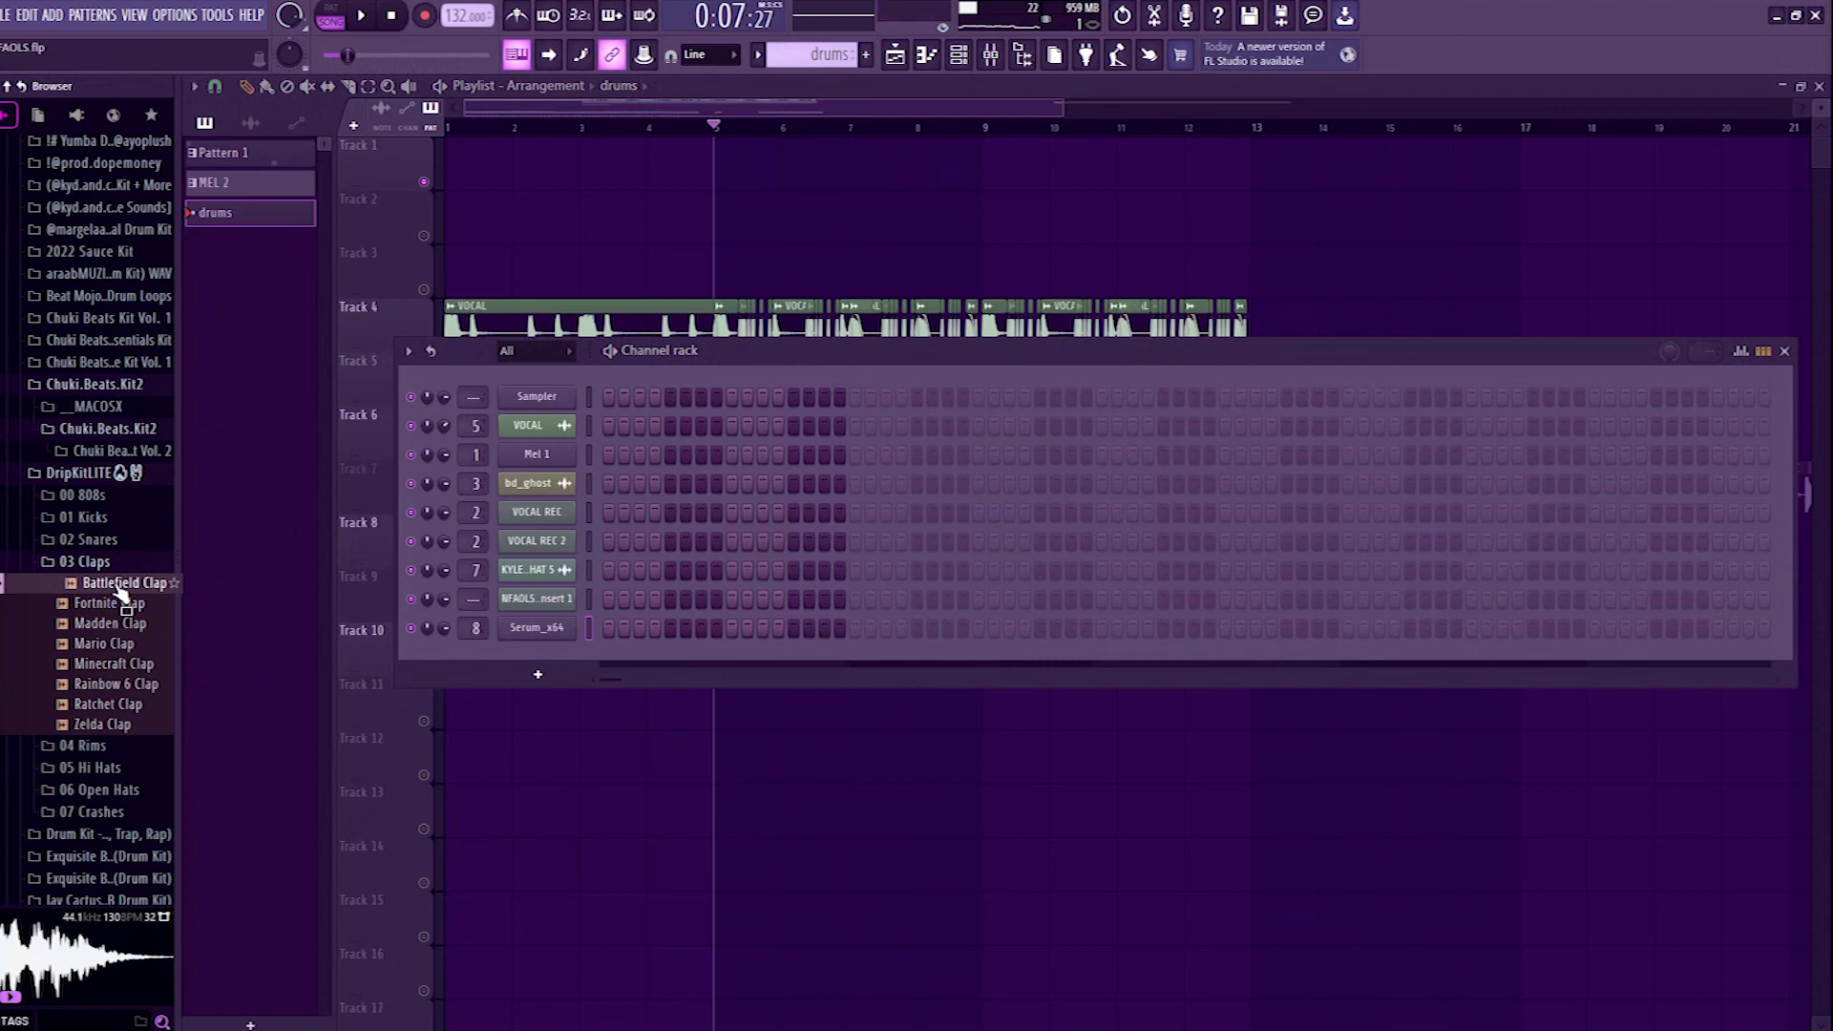
{"action": "left_click_drag", "start_coordinate": [513, 678], "coordinate": [534, 654]}
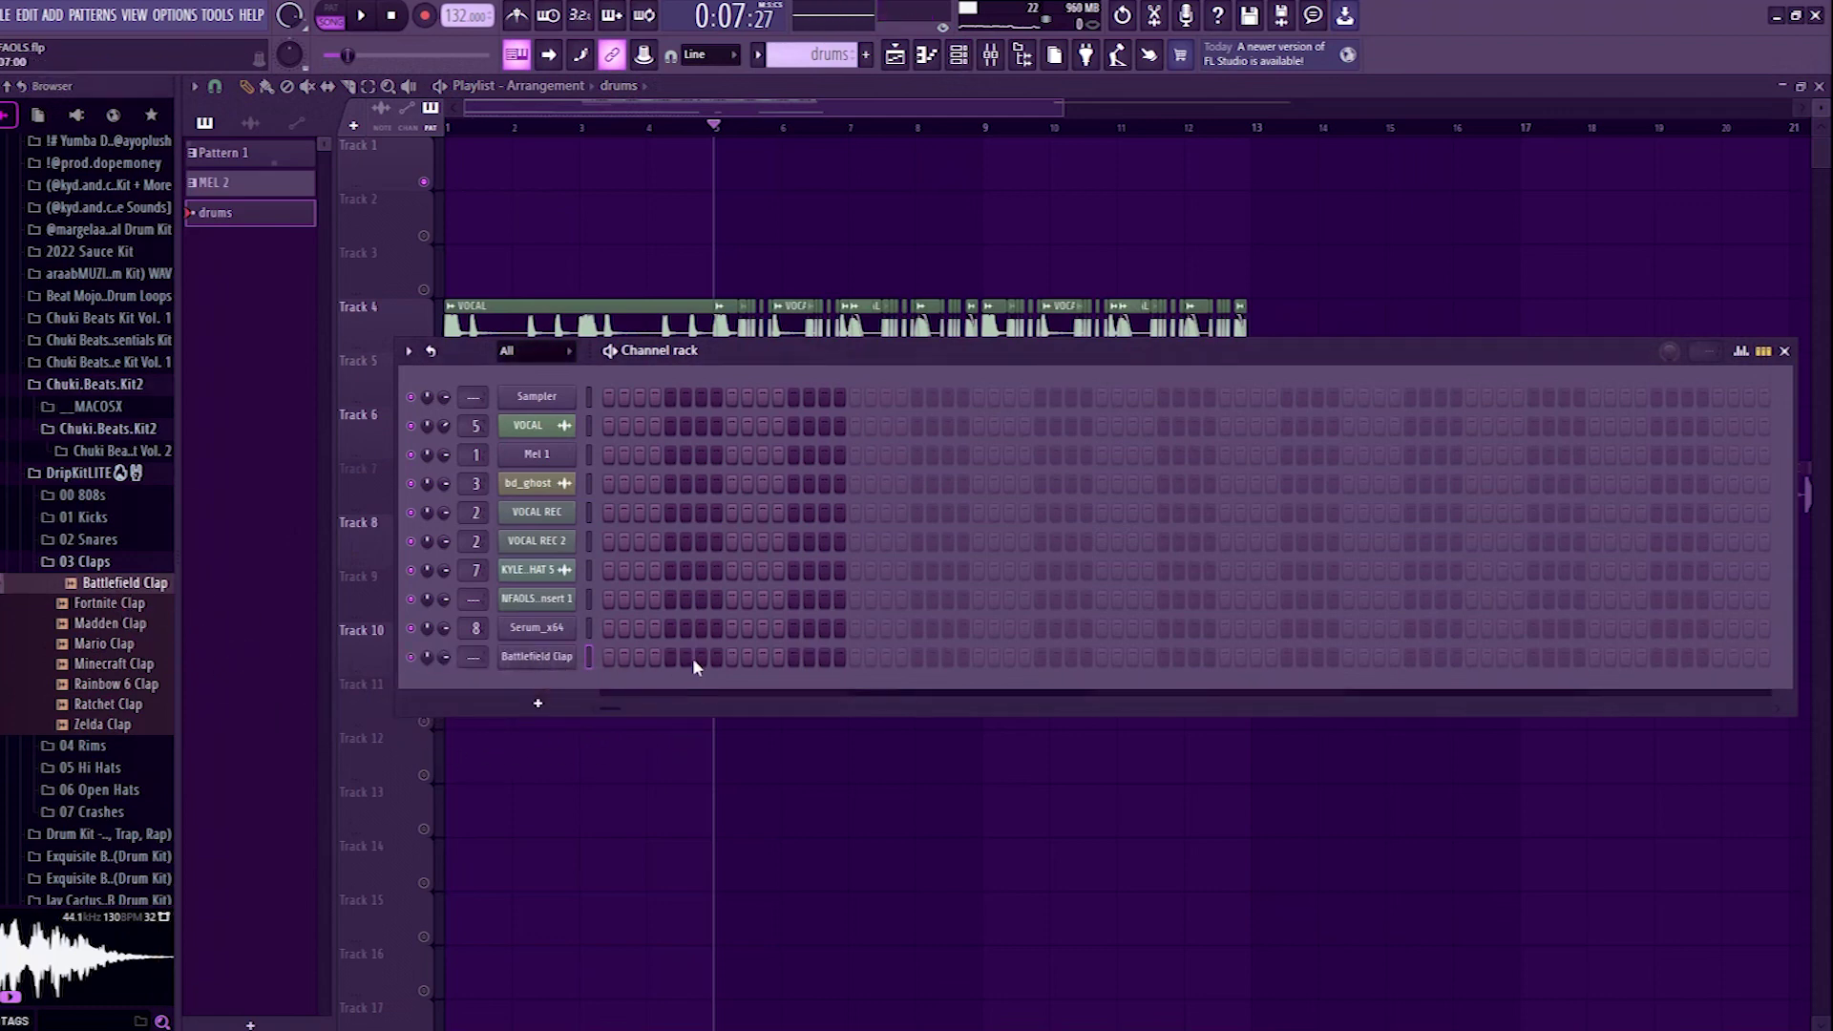
{"action": "left_click", "coordinate": [979, 658]}
{"action": "left_click", "coordinate": [1224, 657]}
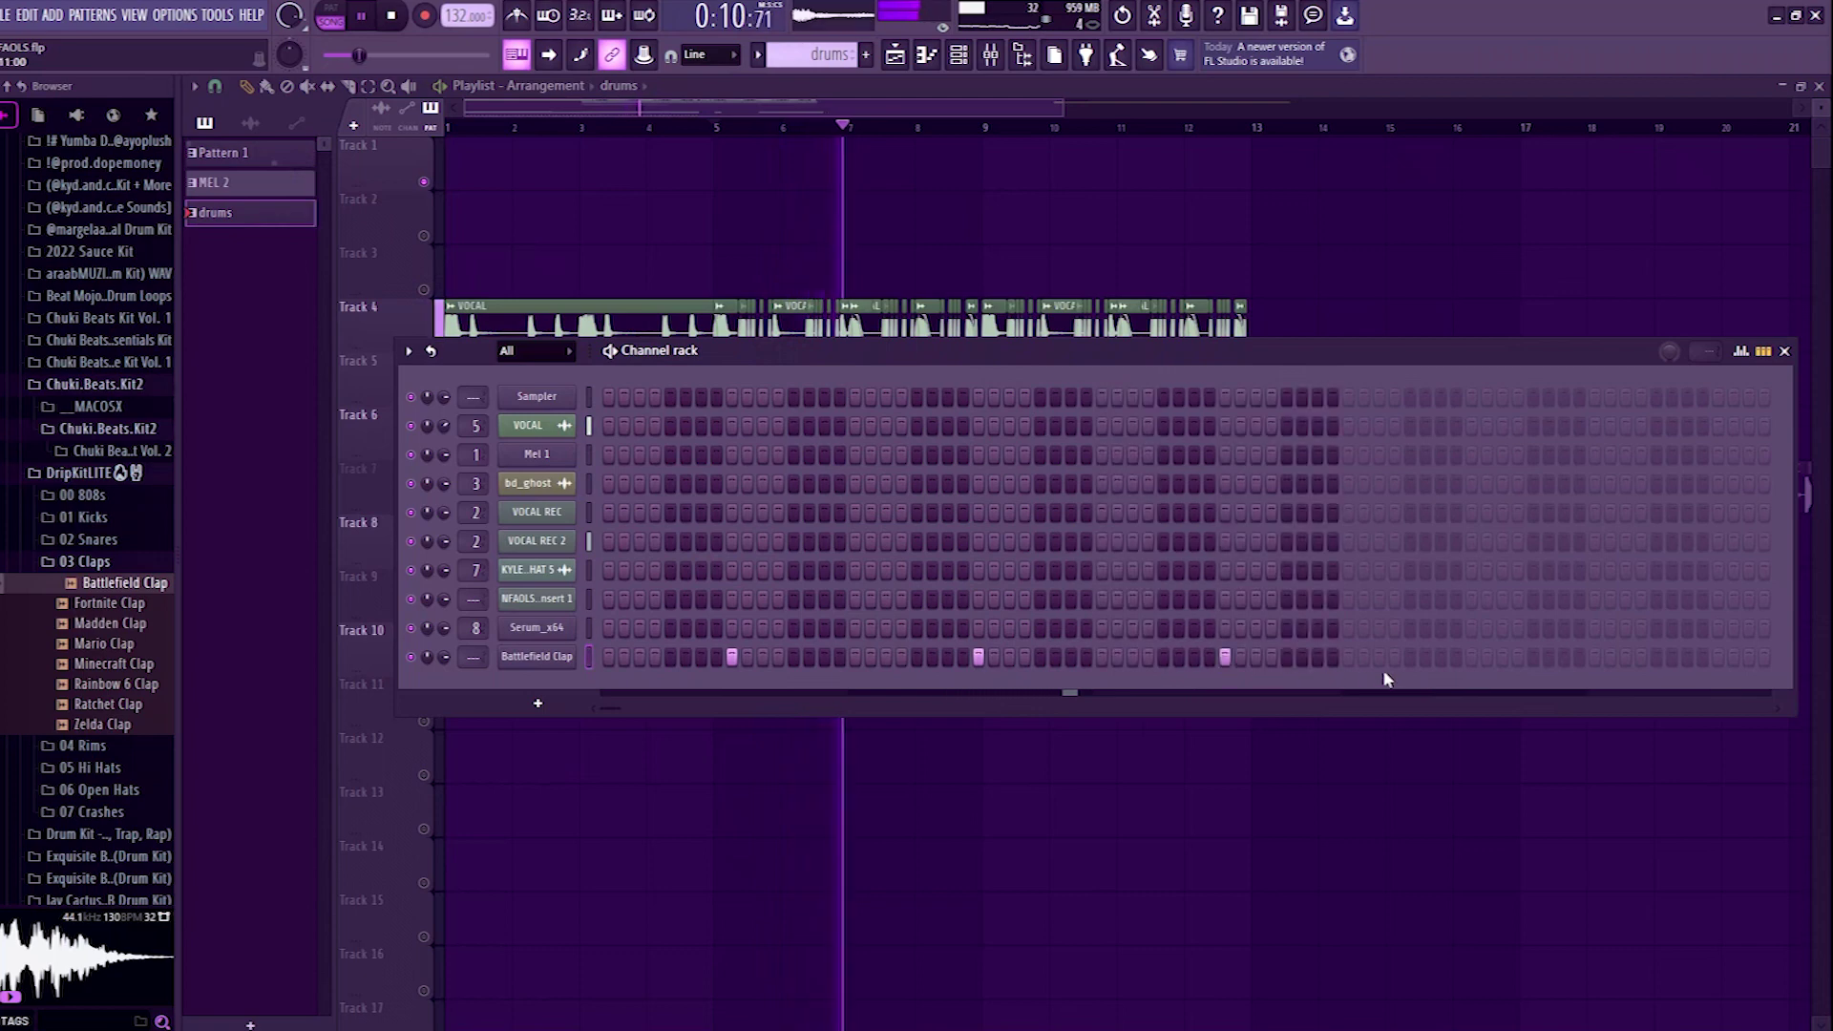
{"action": "left_click", "coordinate": [1471, 657]}
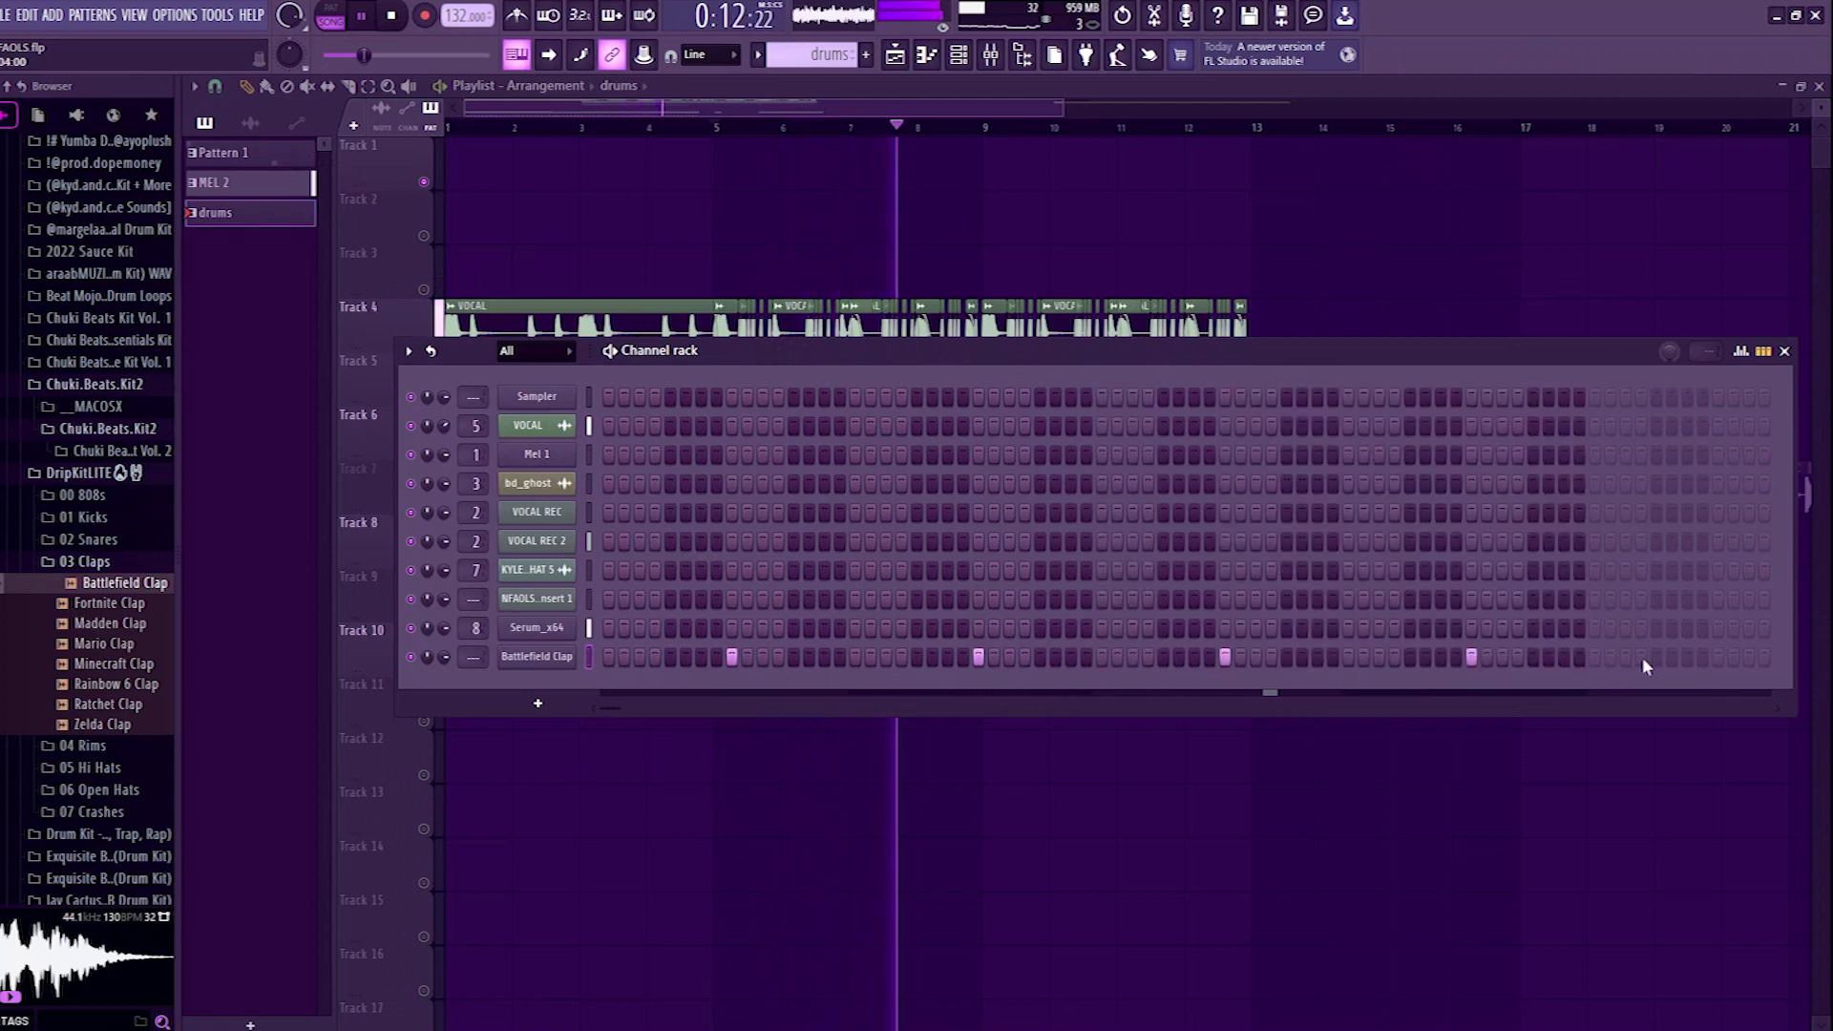
{"action": "left_click", "coordinate": [1717, 657]}
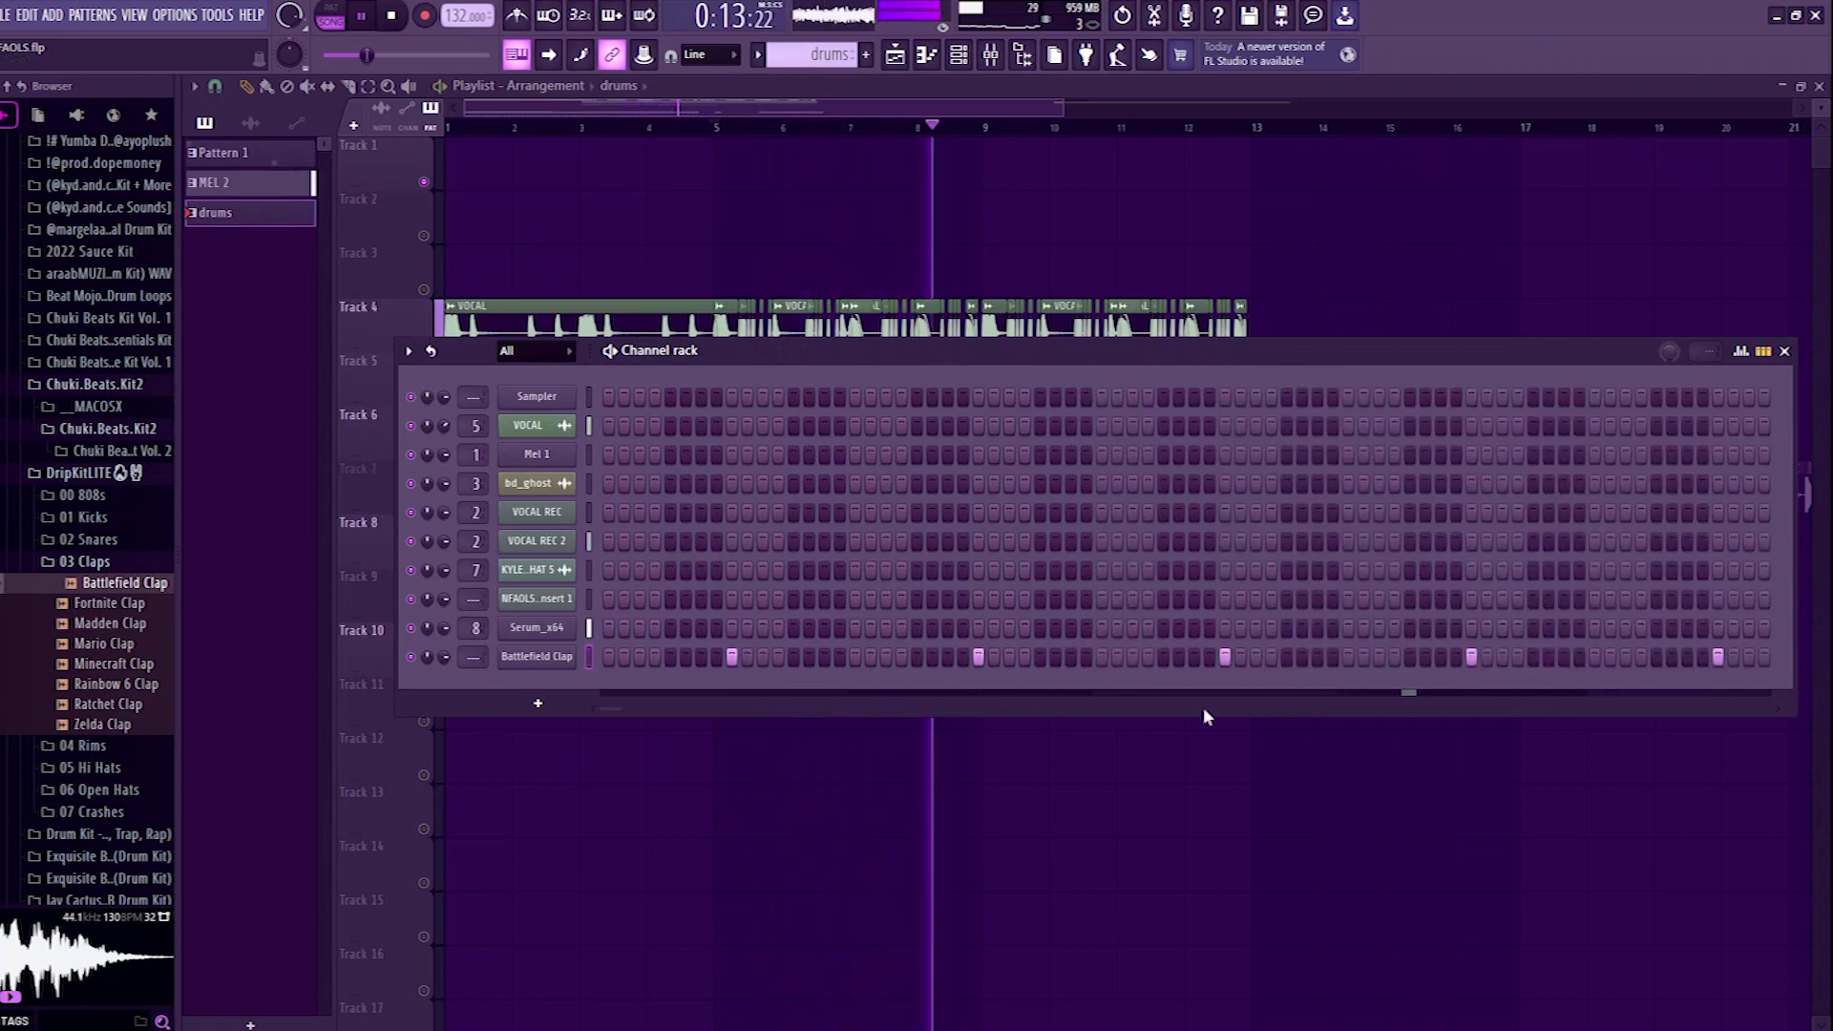
Step: Audition the one-shots in the 02 Snares folder and add Frieza Snare to the channel rack
{"action": "left_click", "coordinate": [103, 564]}
{"action": "key", "text": "space"}
{"action": "left_click", "coordinate": [88, 539]}
{"action": "left_click", "coordinate": [107, 561]}
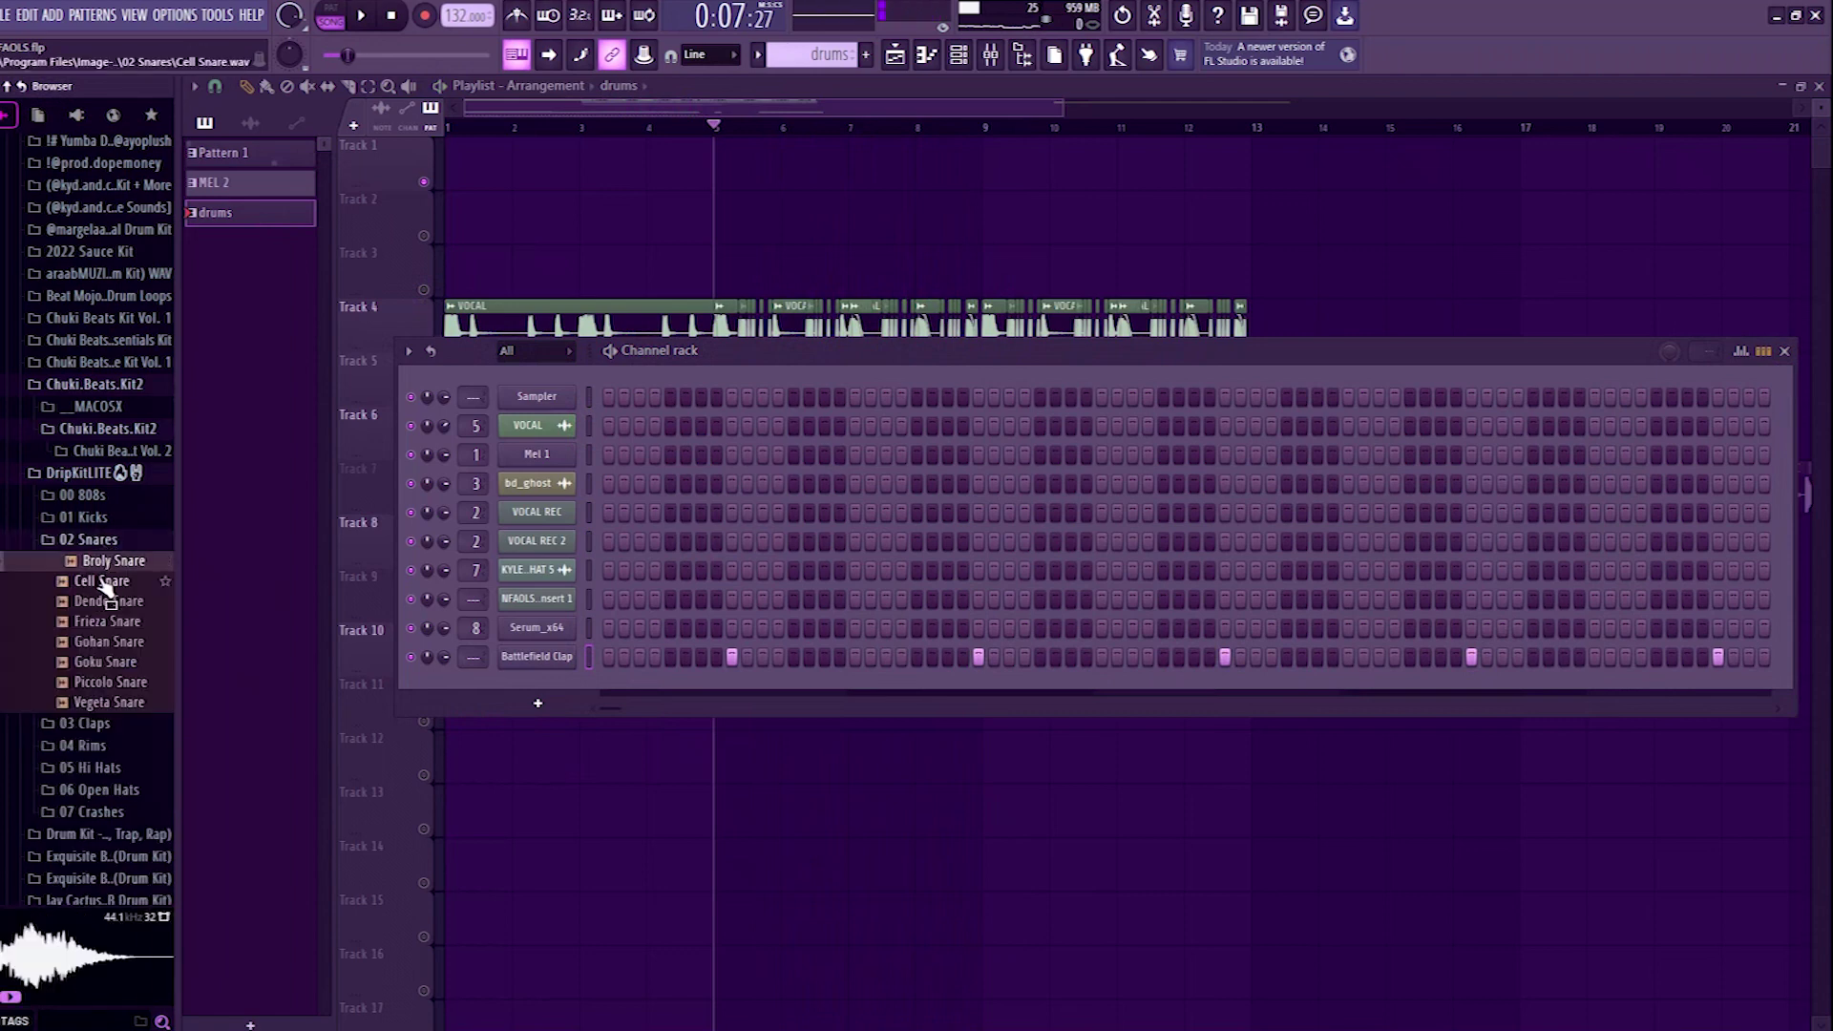
{"action": "left_click_drag", "start_coordinate": [105, 579], "coordinate": [113, 594]}
{"action": "left_click", "coordinate": [103, 605]}
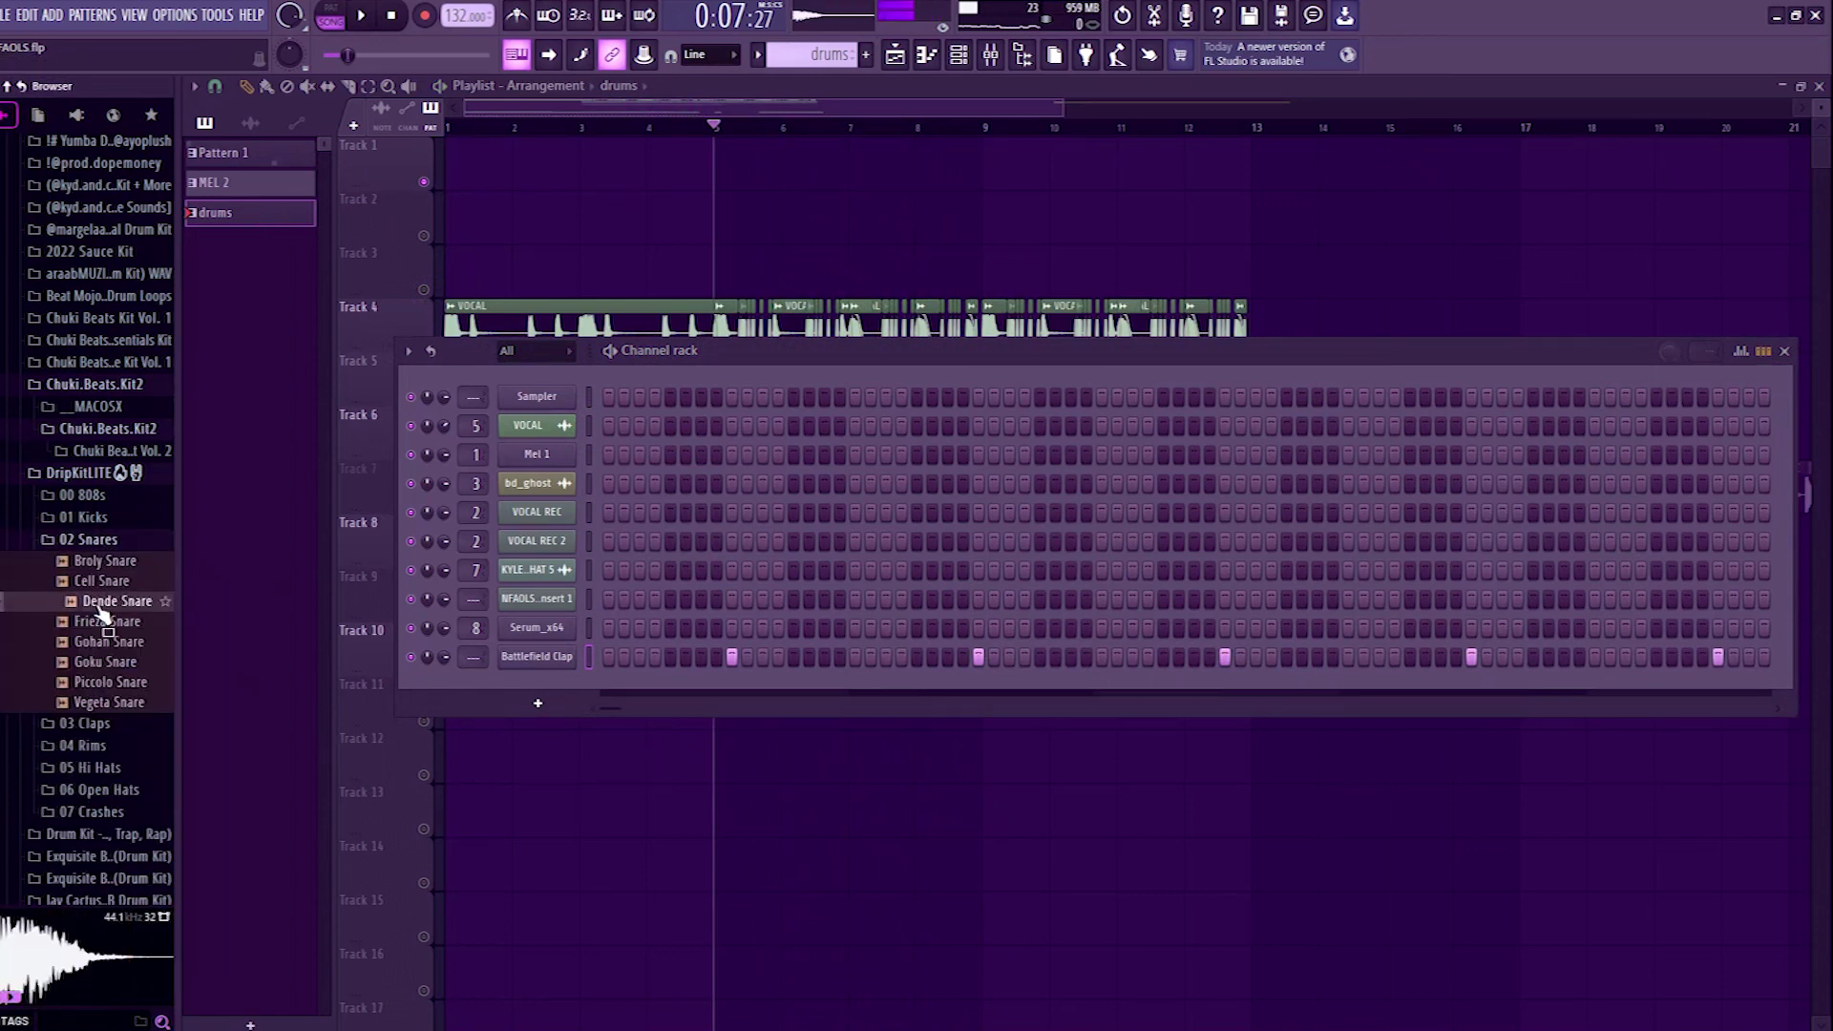
{"action": "left_click", "coordinate": [105, 626]}
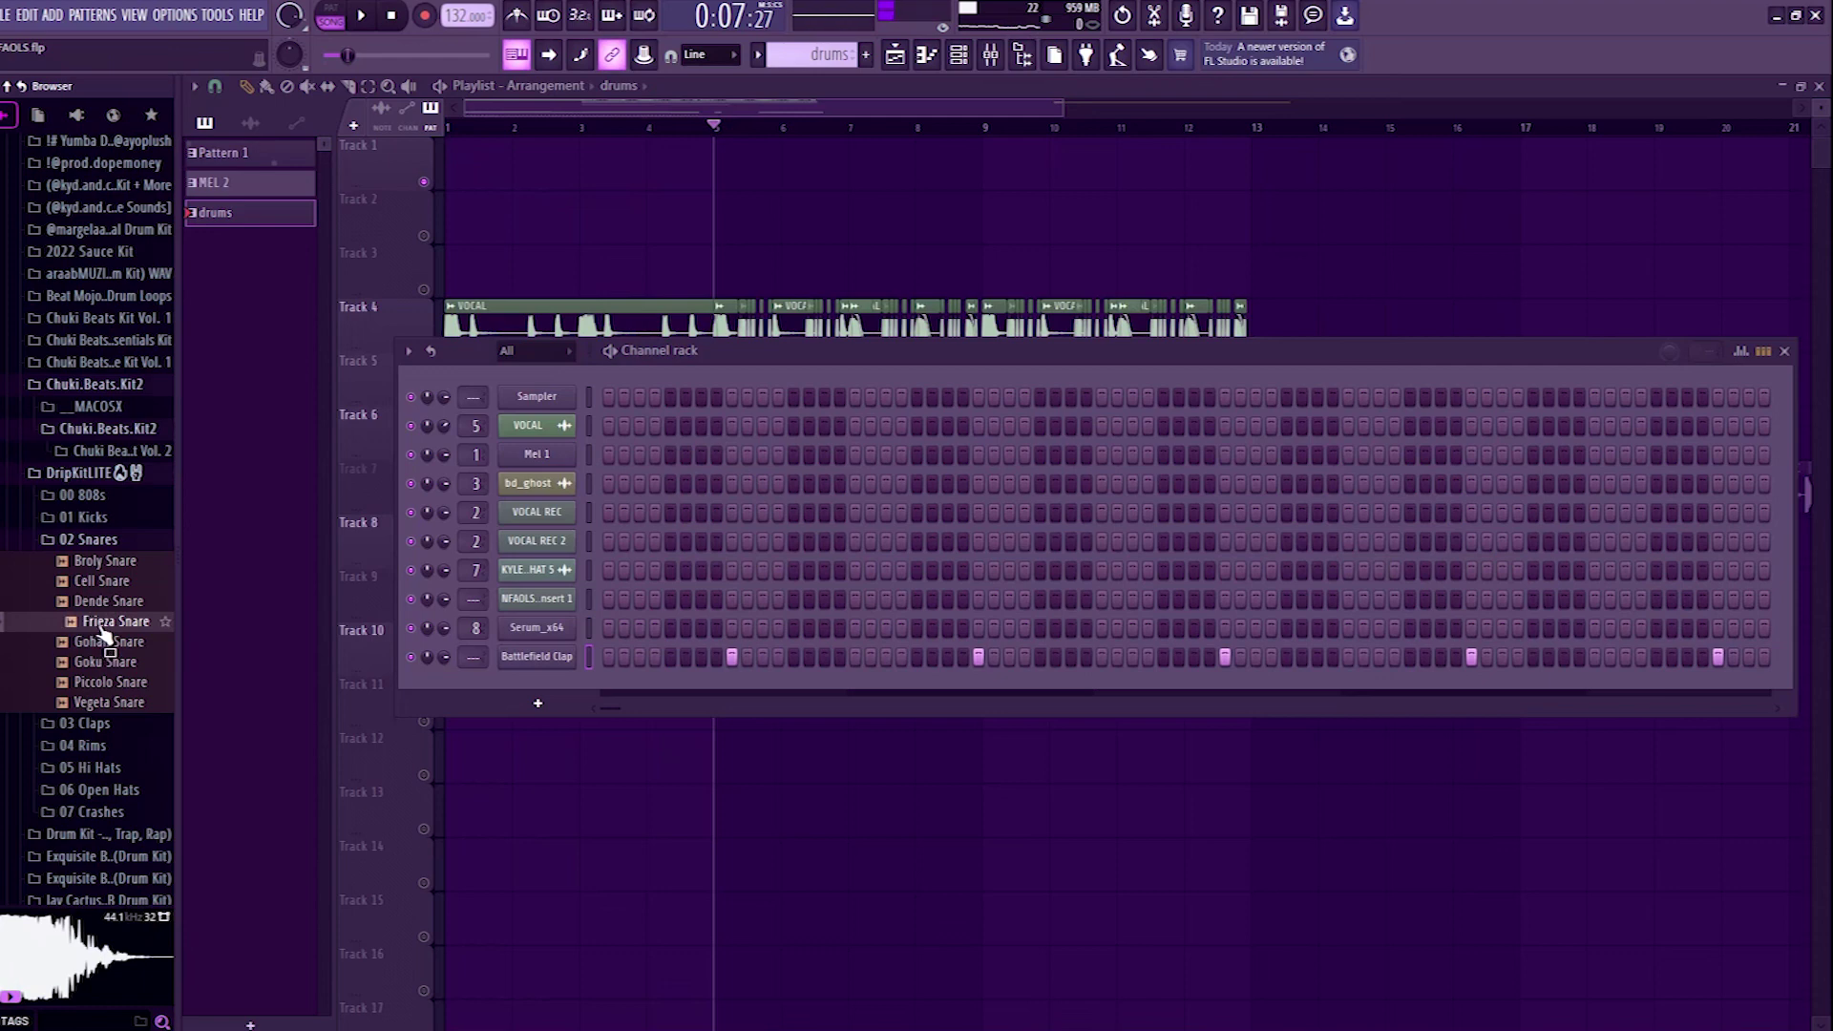
{"action": "left_click_drag", "start_coordinate": [214, 670], "coordinate": [563, 701]}
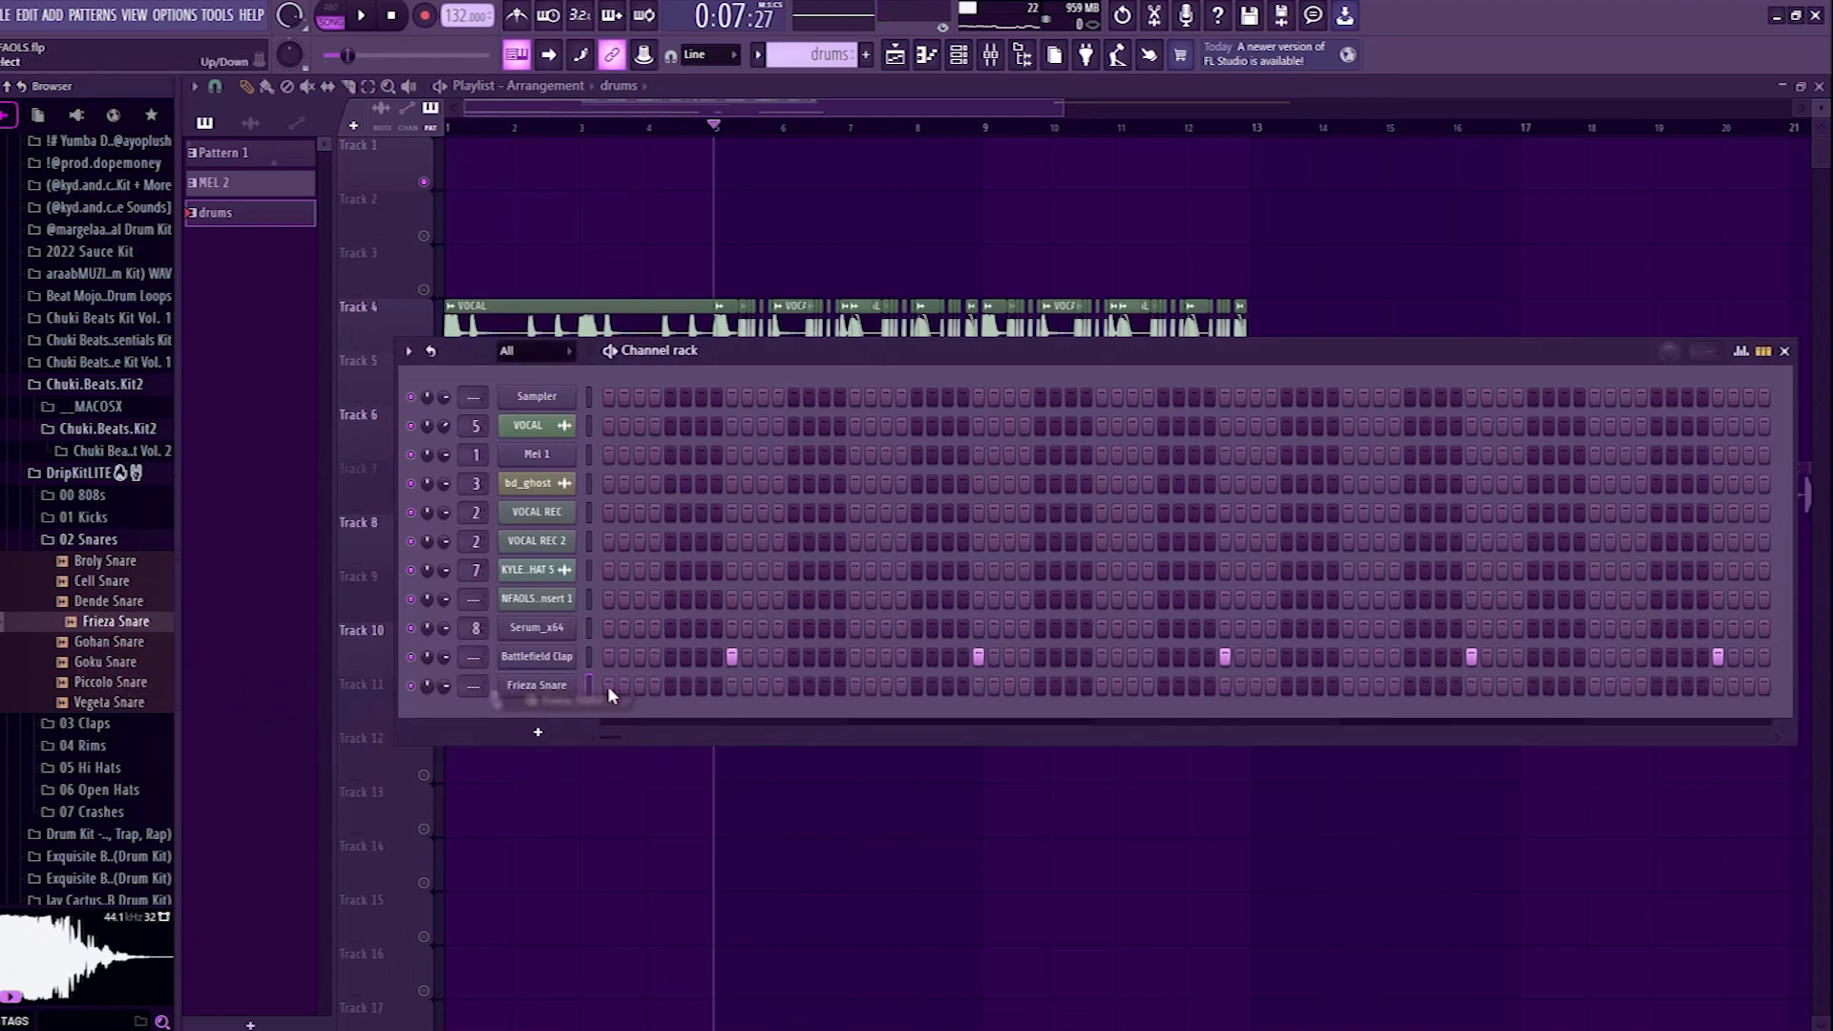
Step: Sequence syncopated Frieza Snare hits across four bars, starting with steps 1, 7 and 12
{"action": "key", "text": "space"}
{"action": "left_click", "coordinate": [609, 686]}
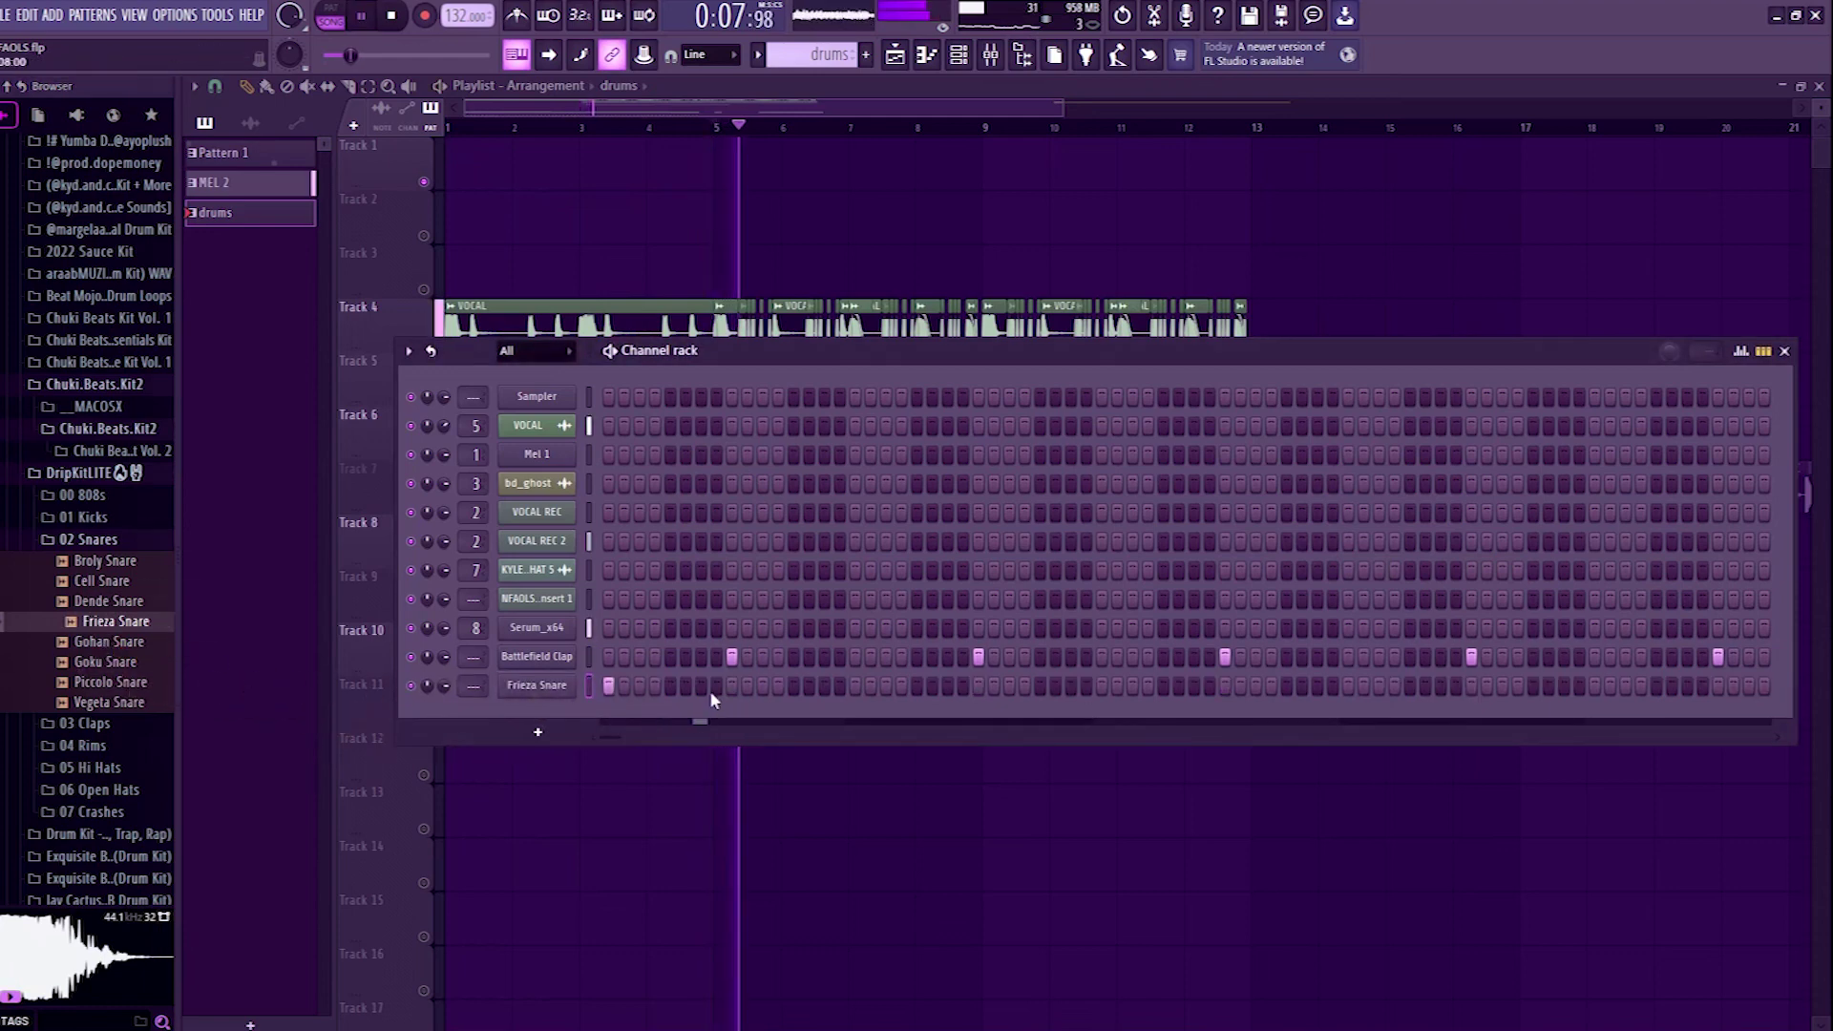
{"action": "left_click", "coordinate": [702, 687]}
{"action": "left_click", "coordinate": [778, 686]}
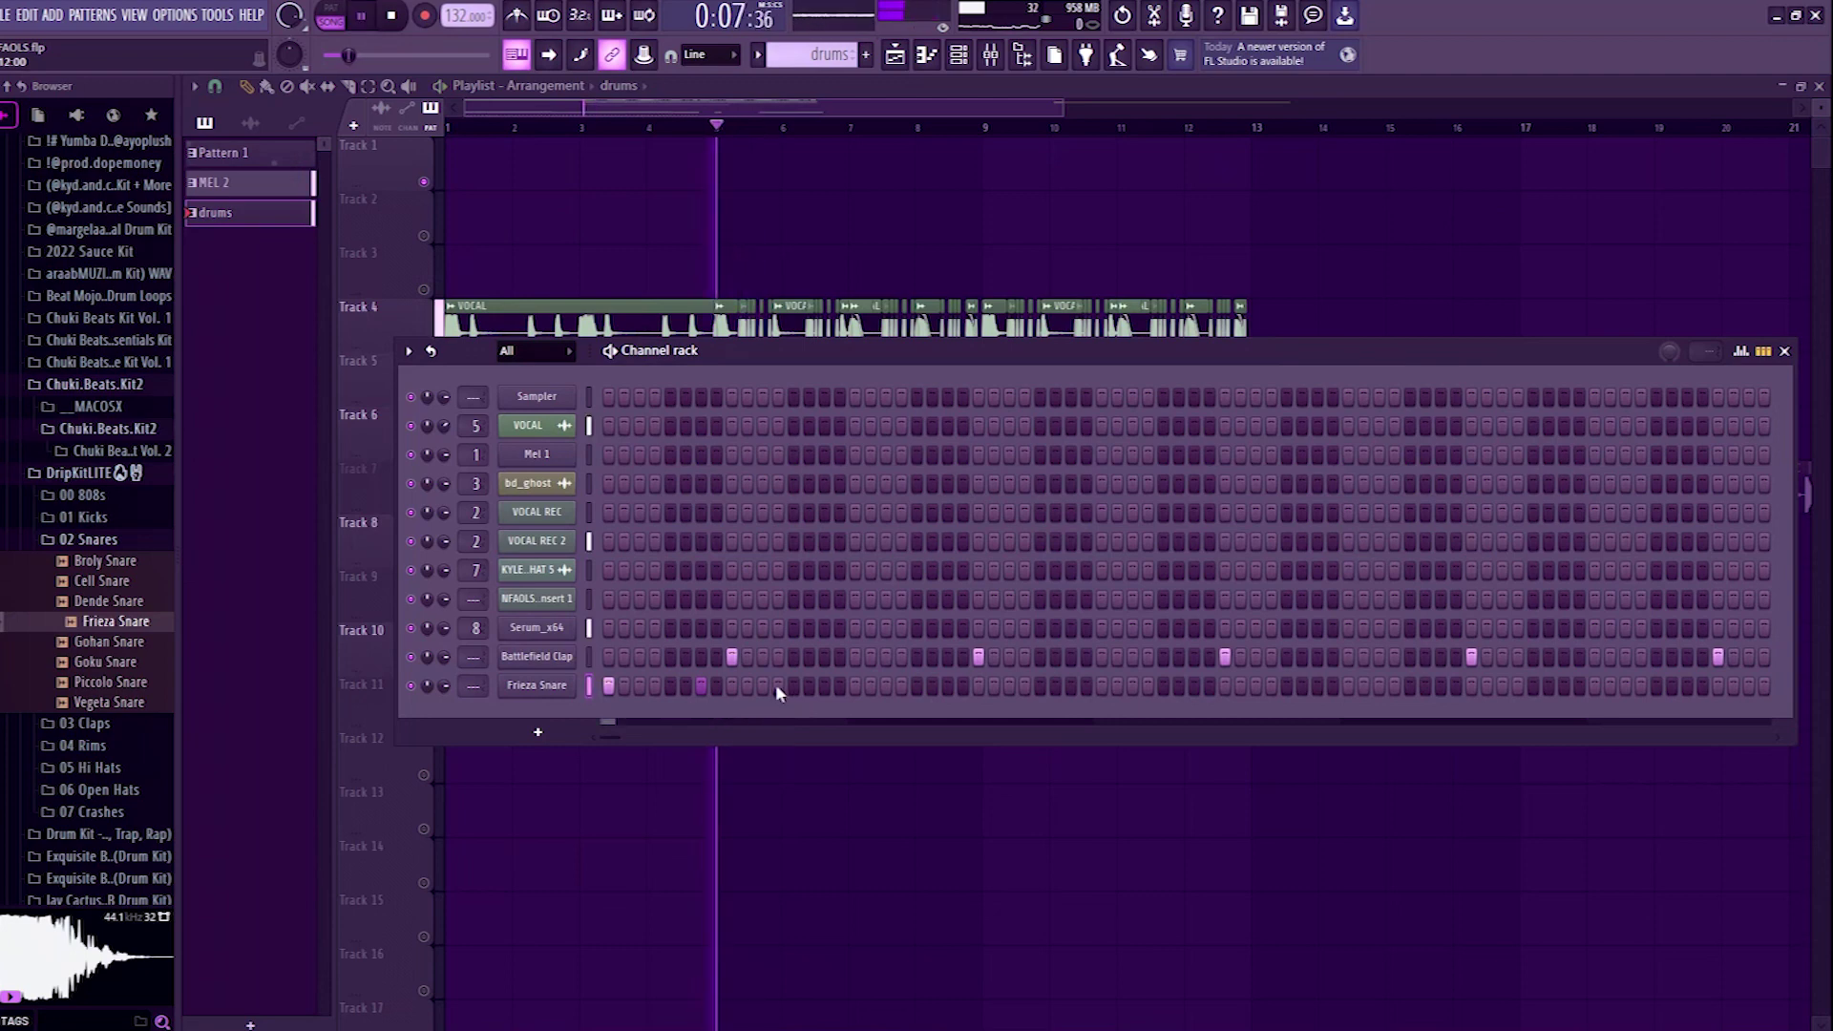
{"action": "left_click", "coordinate": [916, 685]}
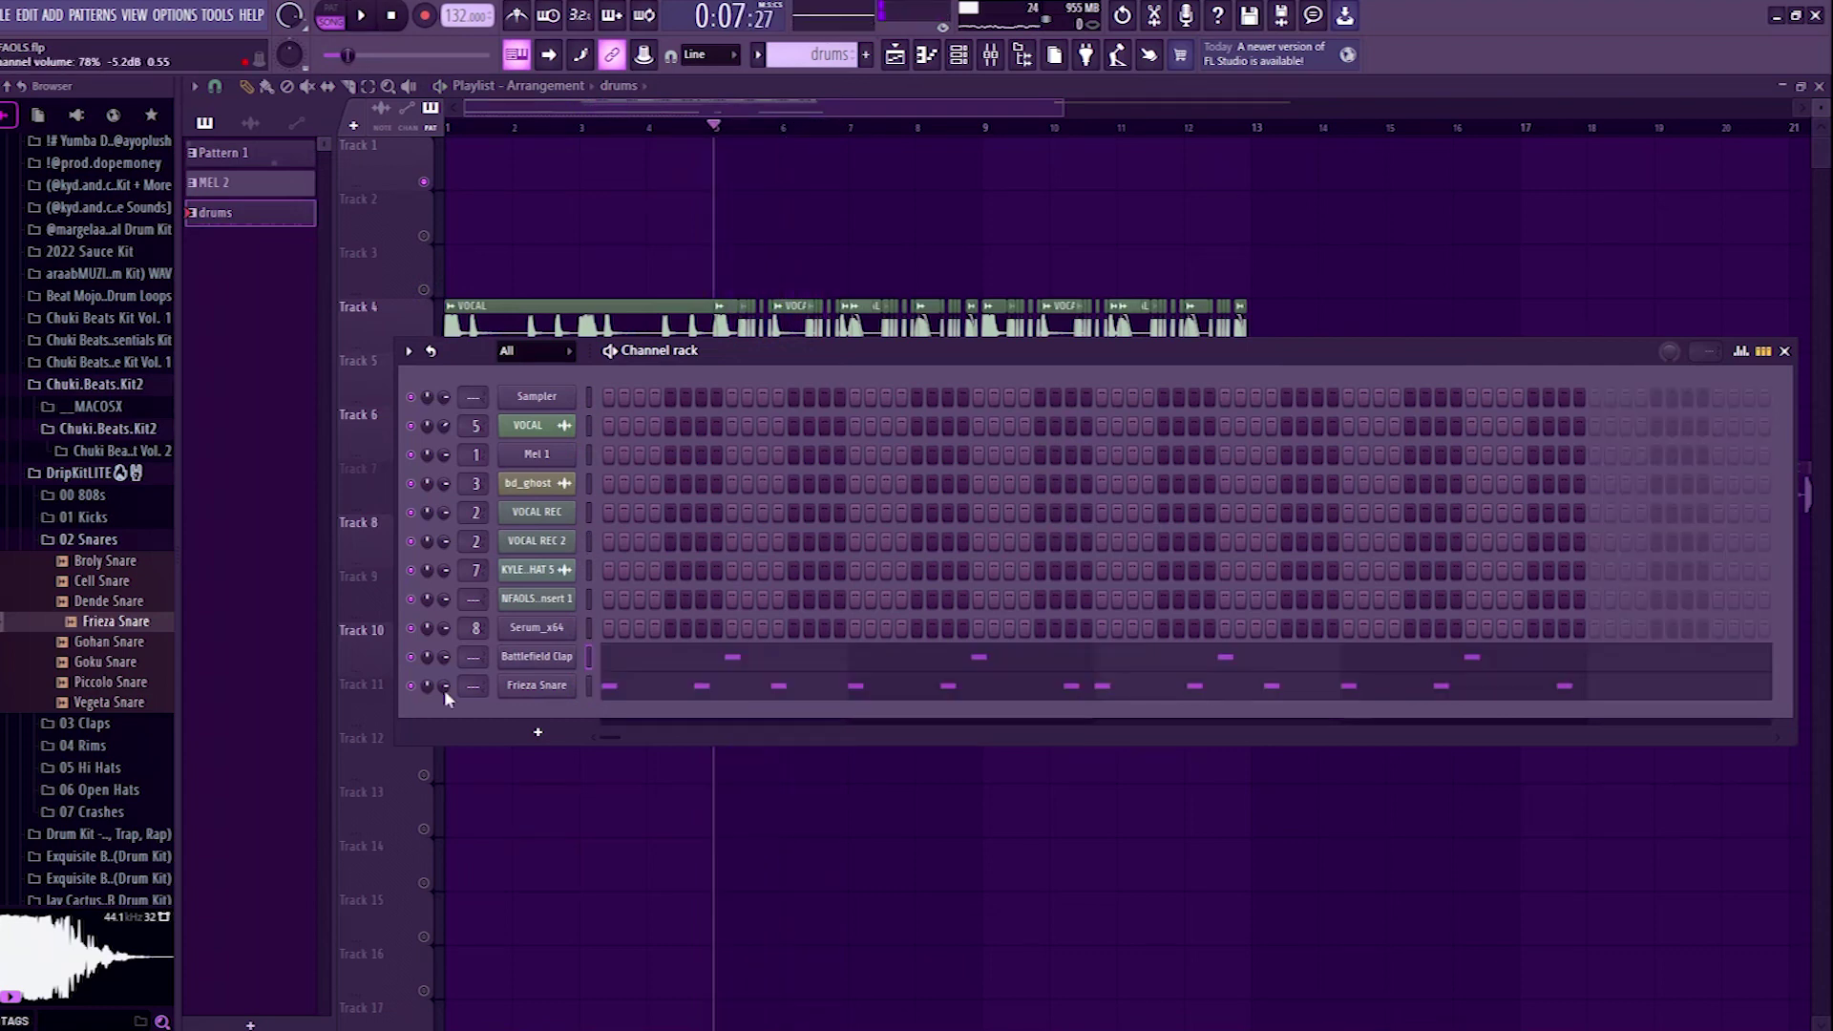
Step: Lower the velocities of Frieza Snare's hits on steps 31 and 39 in the piano roll and audition the pattern
{"action": "right_click", "coordinate": [575, 686]}
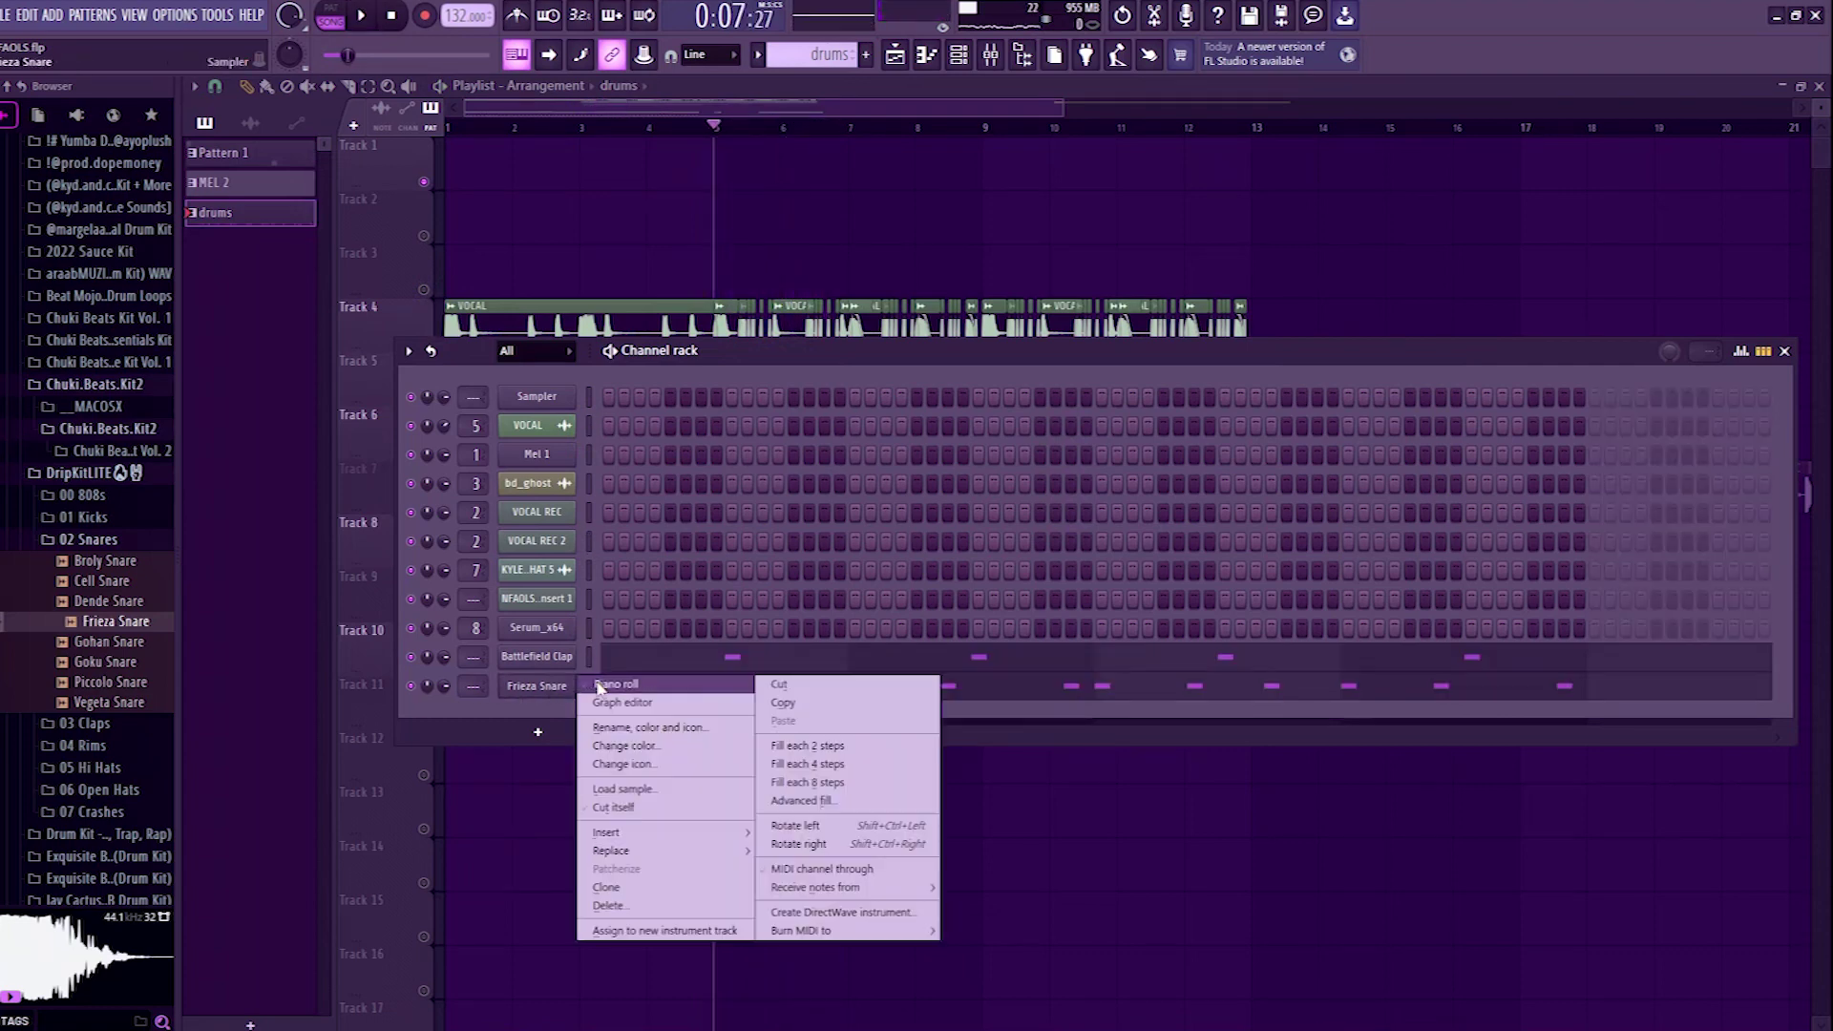
{"action": "left_click", "coordinate": [599, 688]}
{"action": "key", "text": "space"}
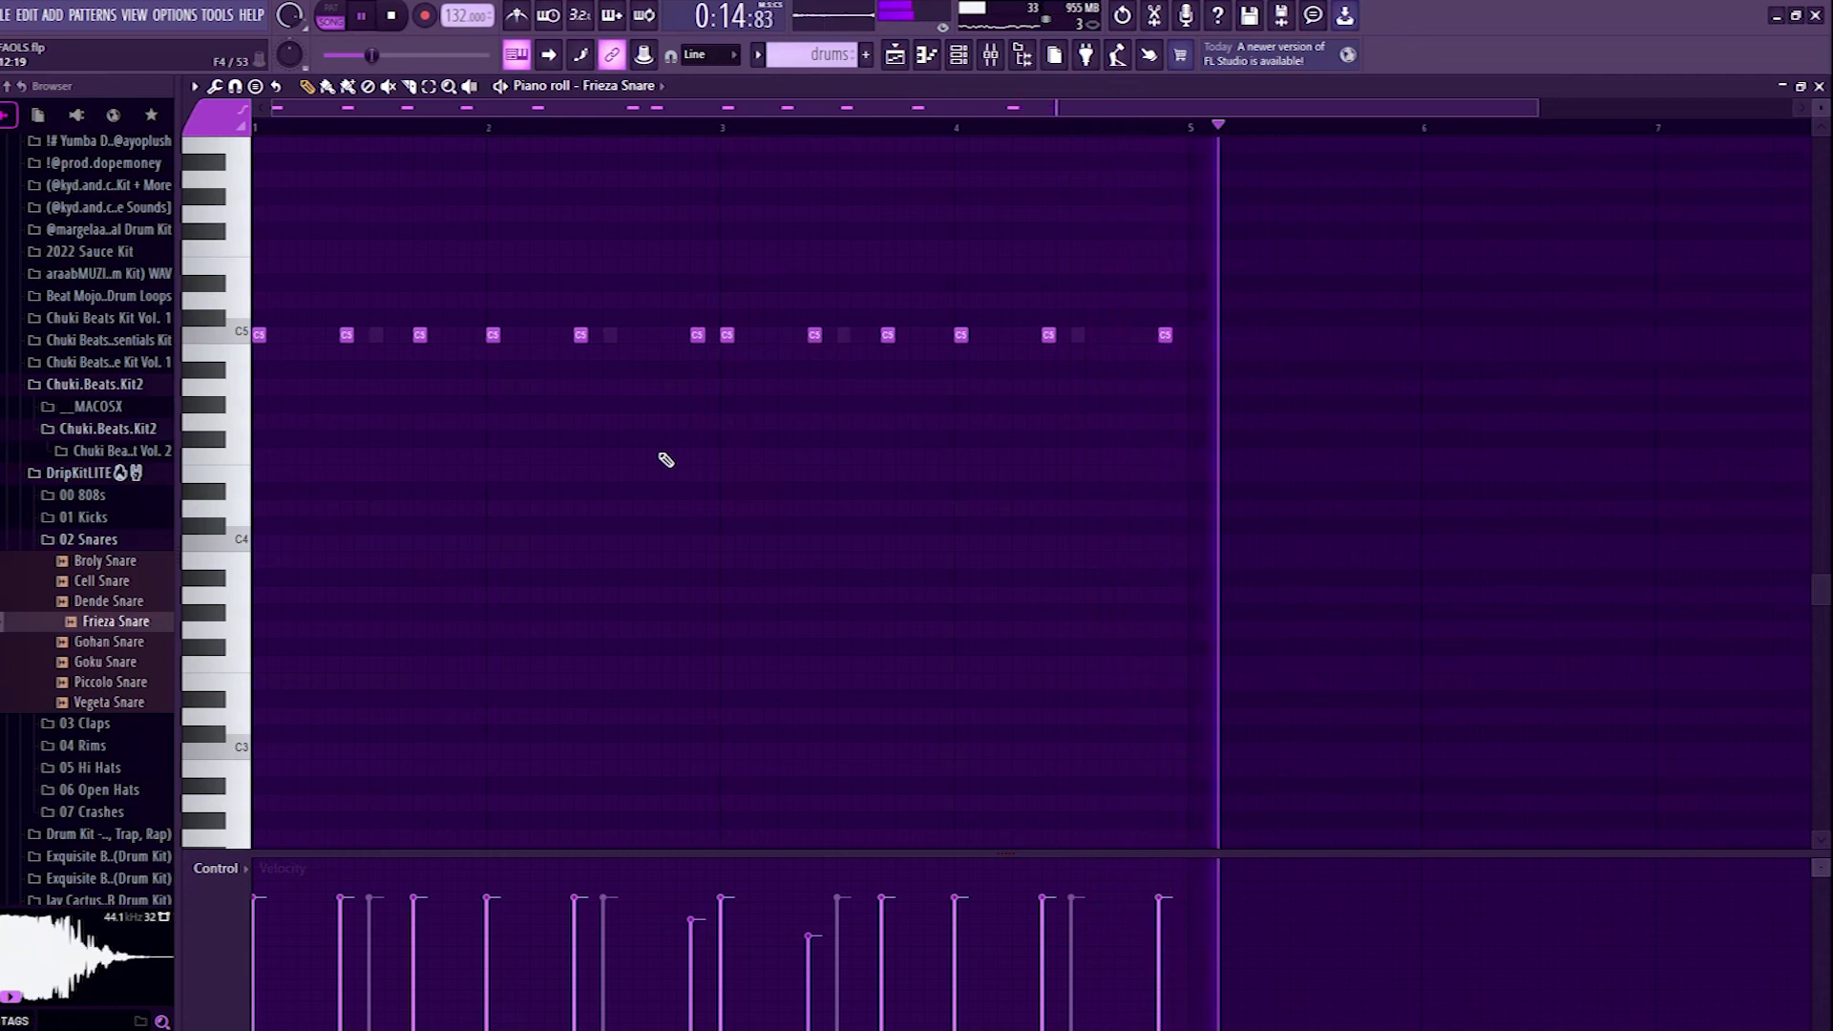
{"action": "key", "text": "space"}
{"action": "key", "text": "F7"}
Step: Add Goku Snare to the channel rack and place its hits on steps 15, 21, 52 and 59
{"action": "left_click_drag", "start_coordinate": [124, 654], "coordinate": [676, 725]}
{"action": "key", "text": "space"}
{"action": "left_click", "coordinate": [1394, 715]}
{"action": "left_click", "coordinate": [1502, 715]}
{"action": "left_click", "coordinate": [916, 715]}
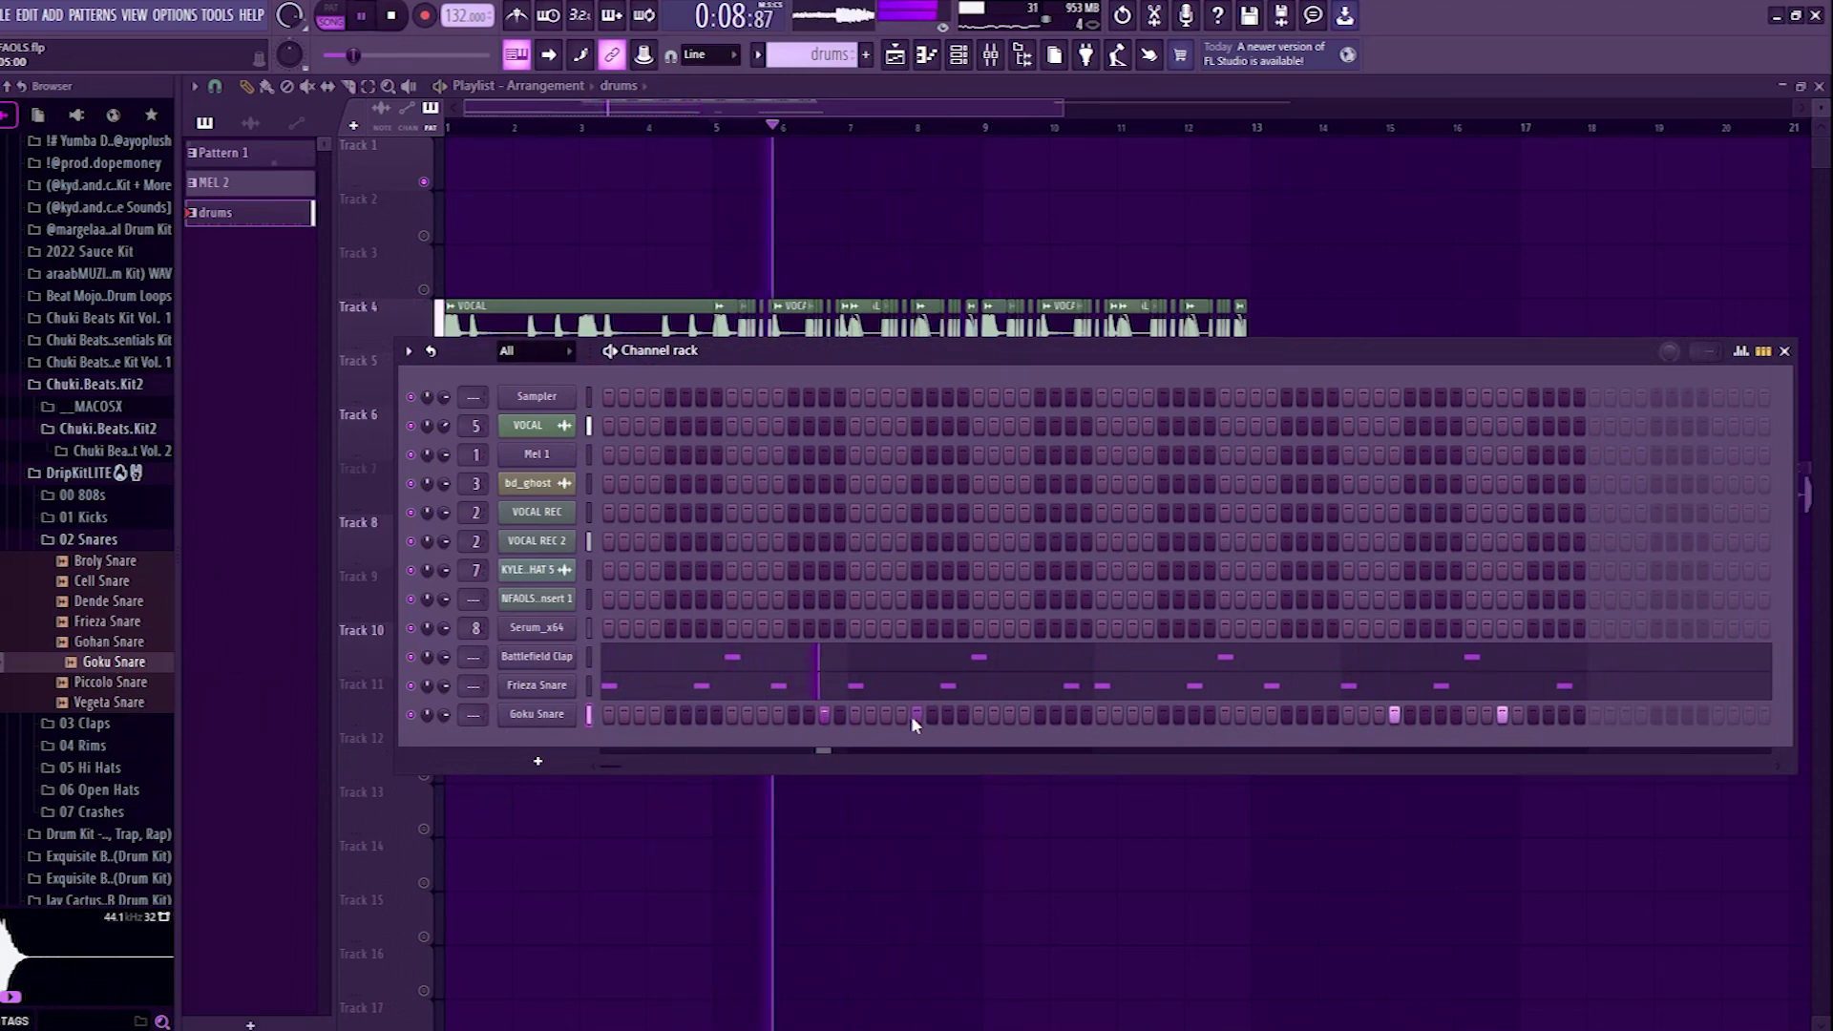
Step: Slightly lower the velocities of all four Goku Snare hits in the piano roll
{"action": "key", "text": "F7"}
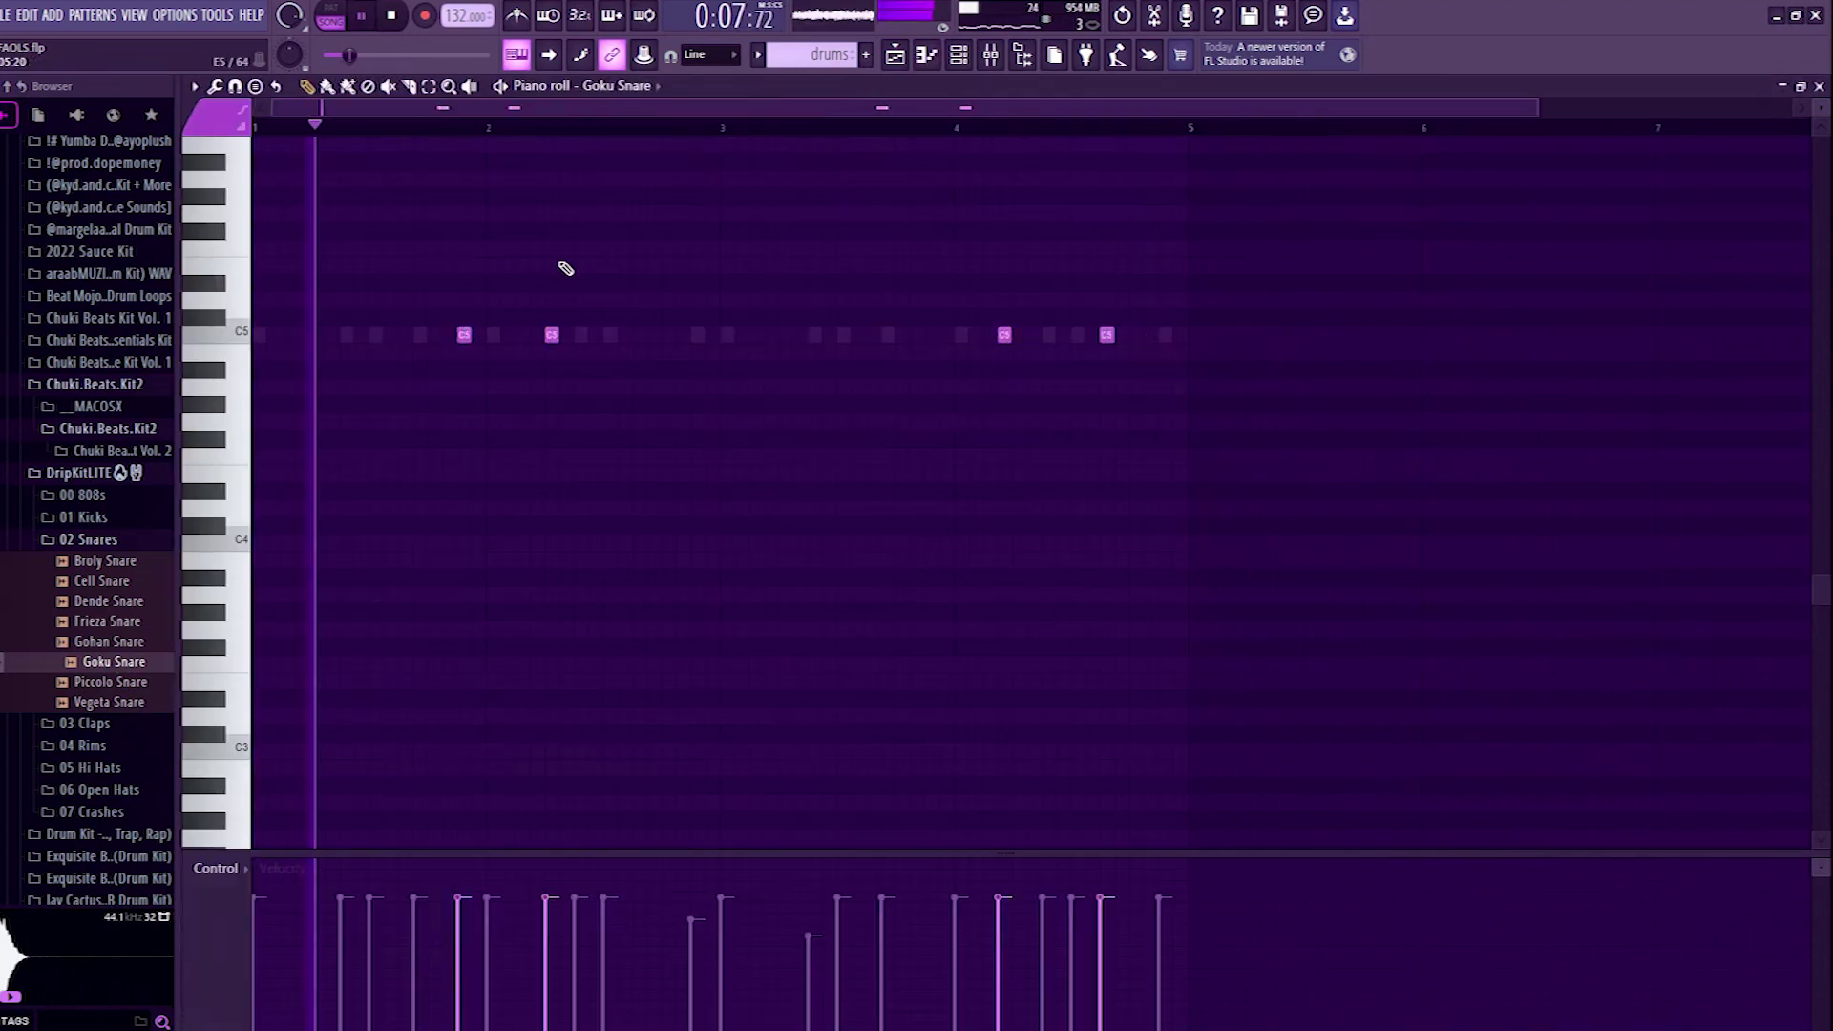
{"action": "scroll", "coordinate": [680, 545], "scroll_direction": "down", "scroll_amount": 1}
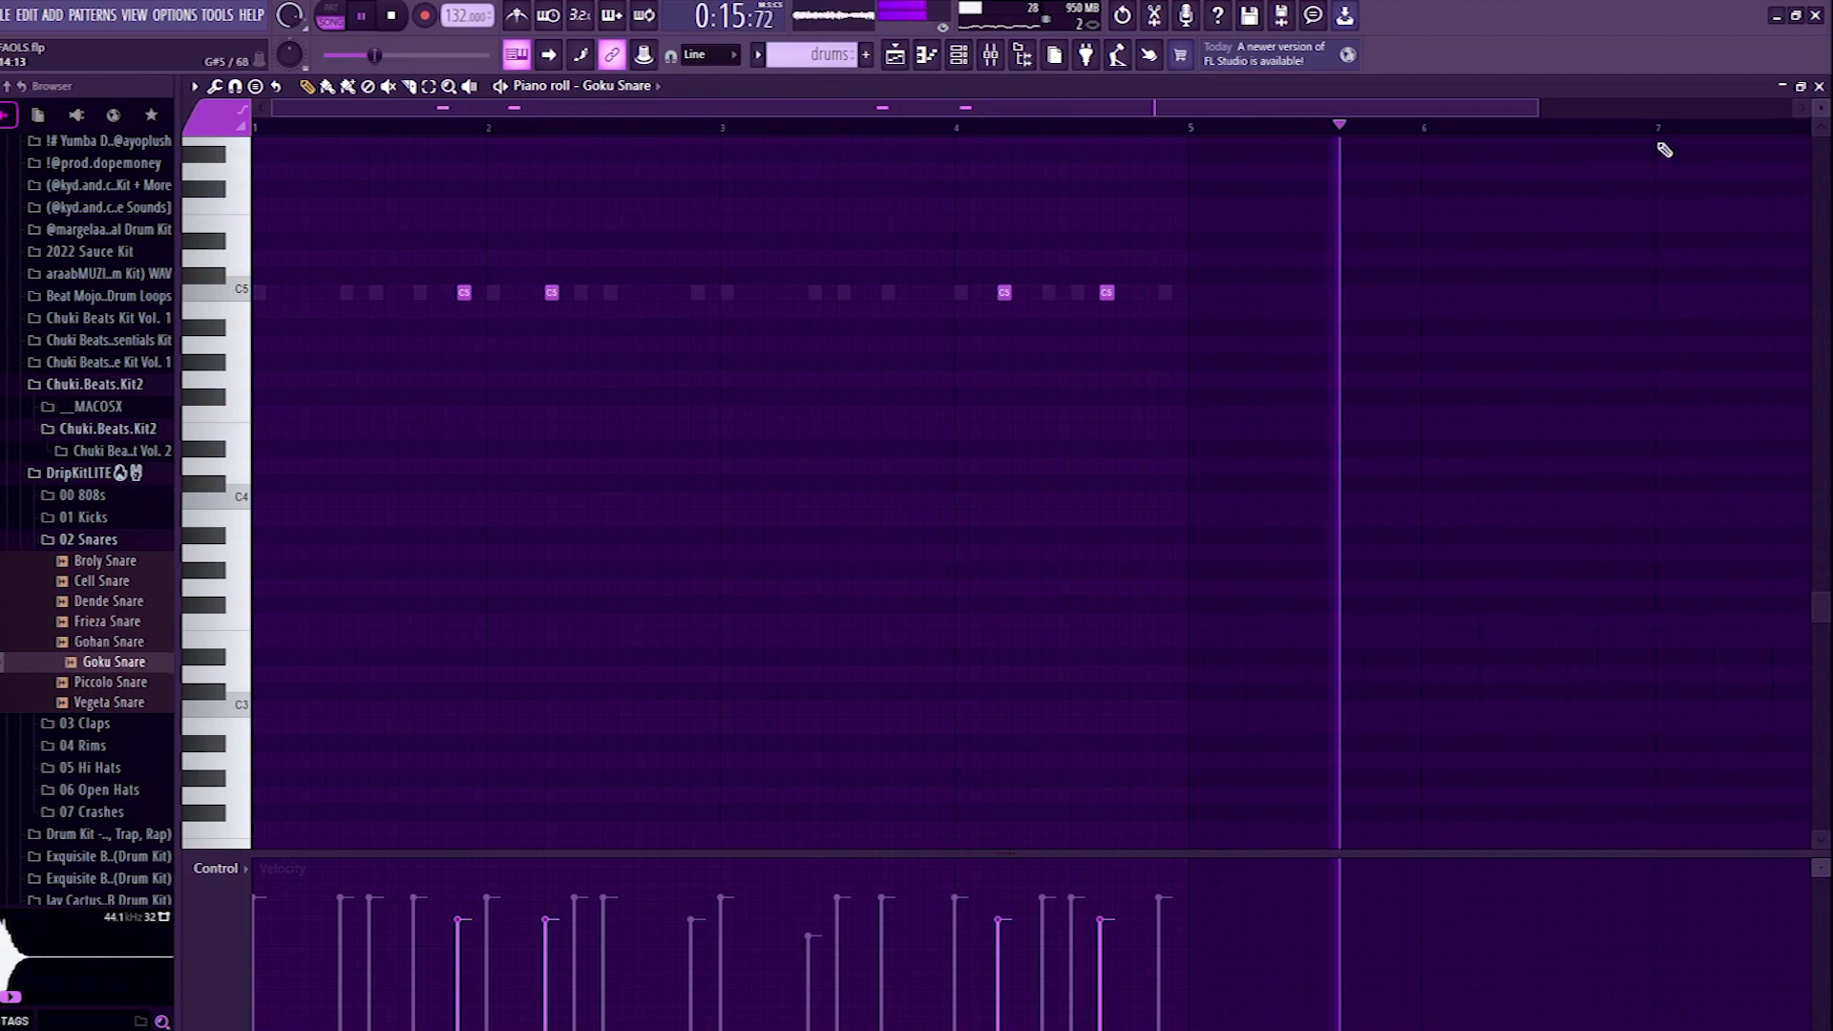
{"action": "key", "text": "F7"}
Step: Add Adderall HH from the 05 Hi Hats folder and program its C5 hits with varied velocities in the piano roll
{"action": "left_click_drag", "start_coordinate": [119, 682], "coordinate": [536, 715]}
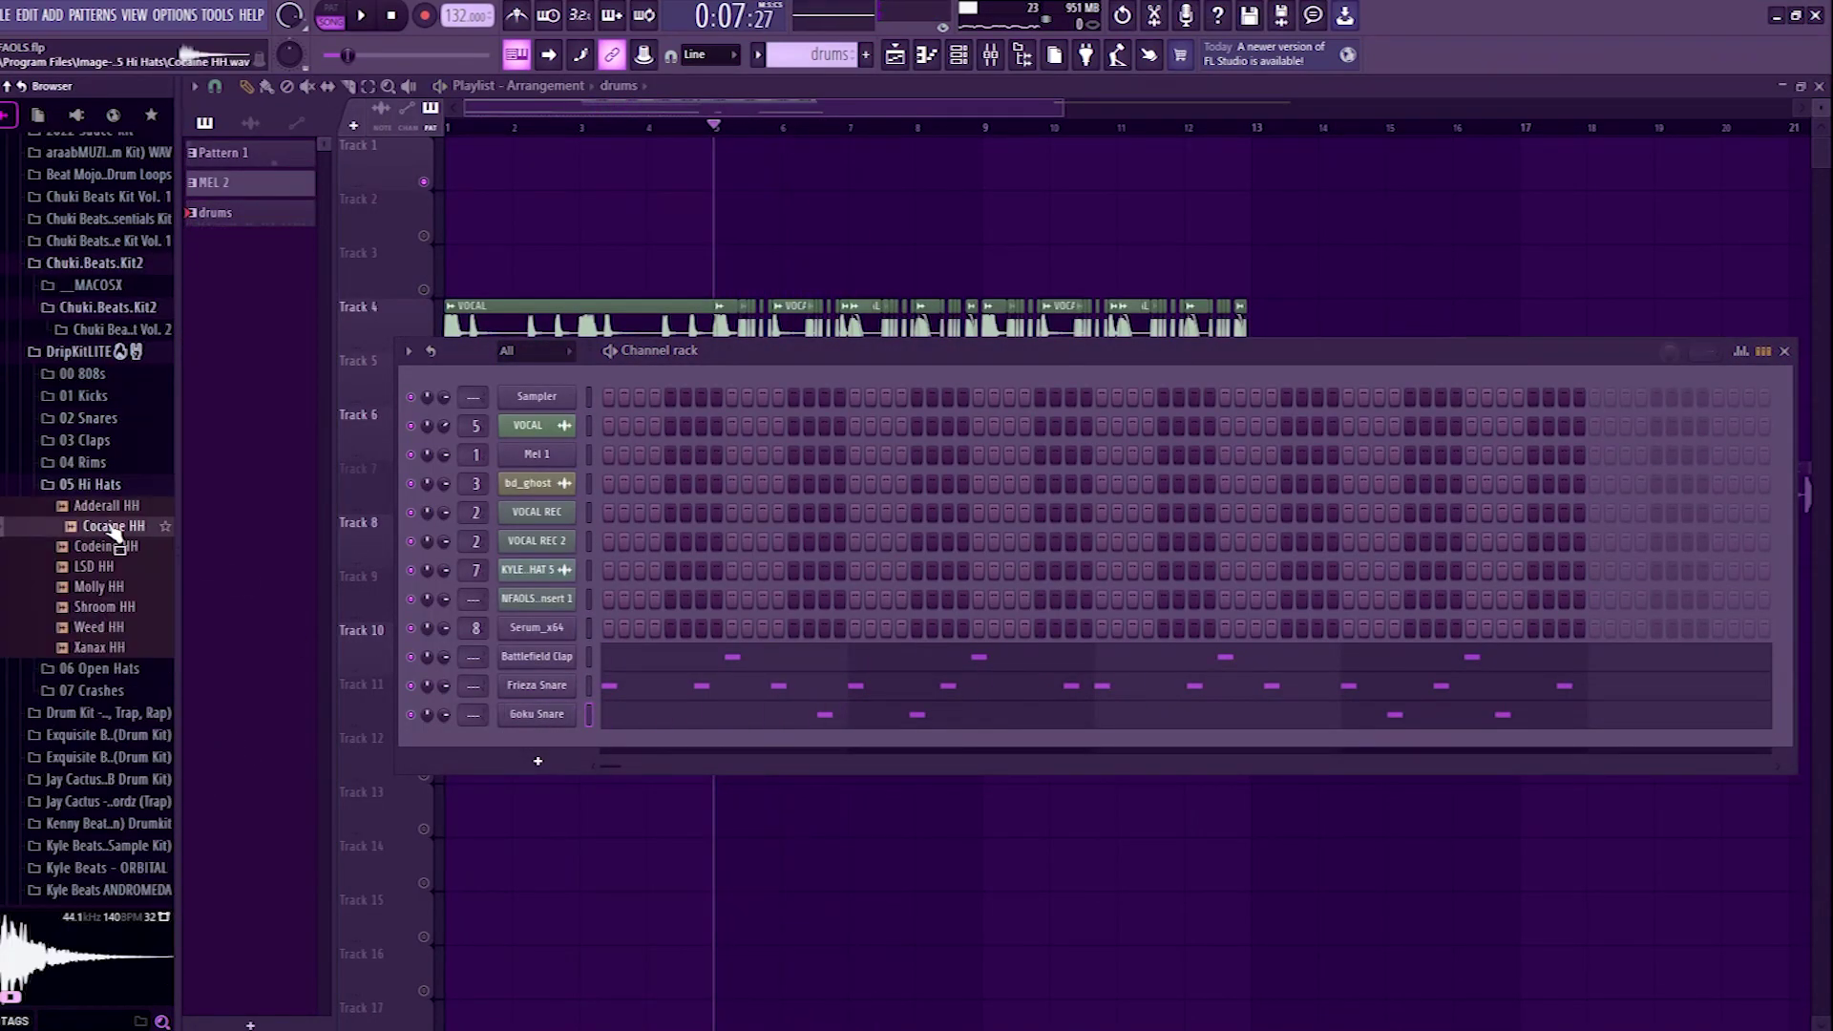
{"action": "left_click_drag", "start_coordinate": [115, 506], "coordinate": [530, 716]}
{"action": "key", "text": "F7"}
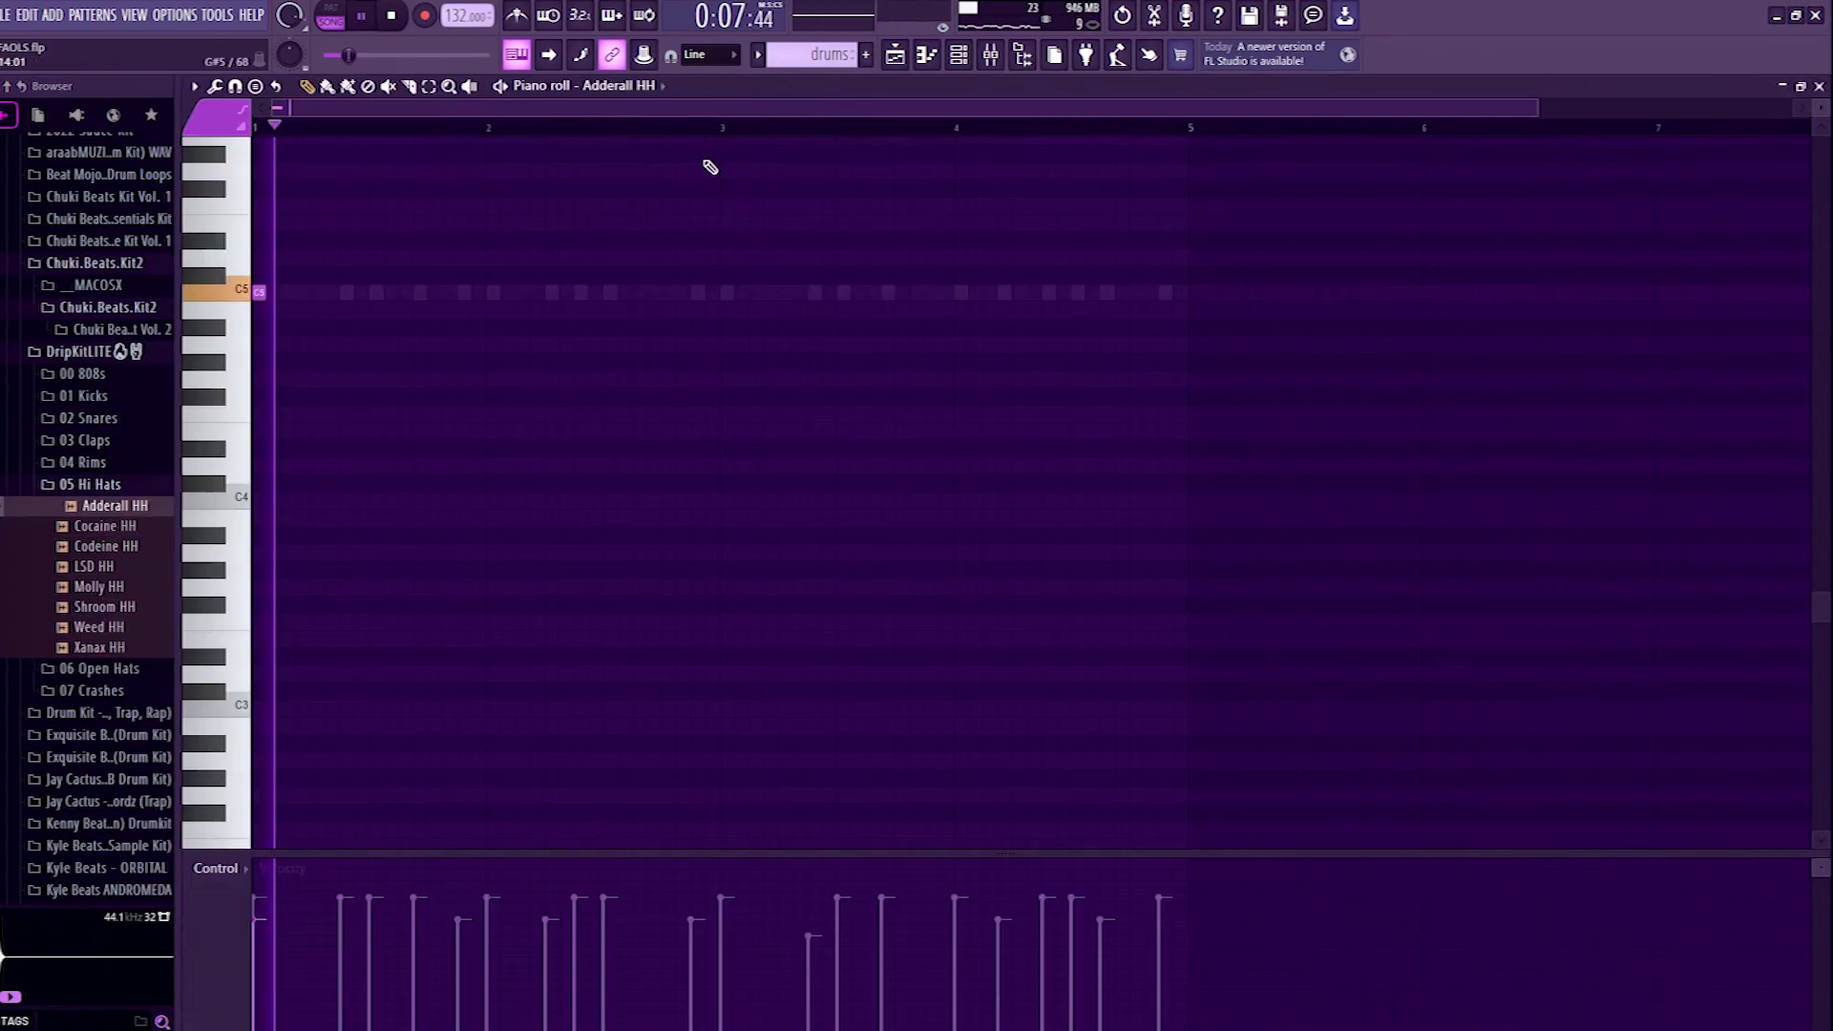
{"action": "scroll", "coordinate": [711, 167], "scroll_direction": "up", "scroll_amount": 3}
{"action": "scroll", "coordinate": [879, 151], "scroll_direction": "down", "scroll_amount": 2}
{"action": "scroll", "coordinate": [545, 566], "scroll_direction": "down", "scroll_amount": 2}
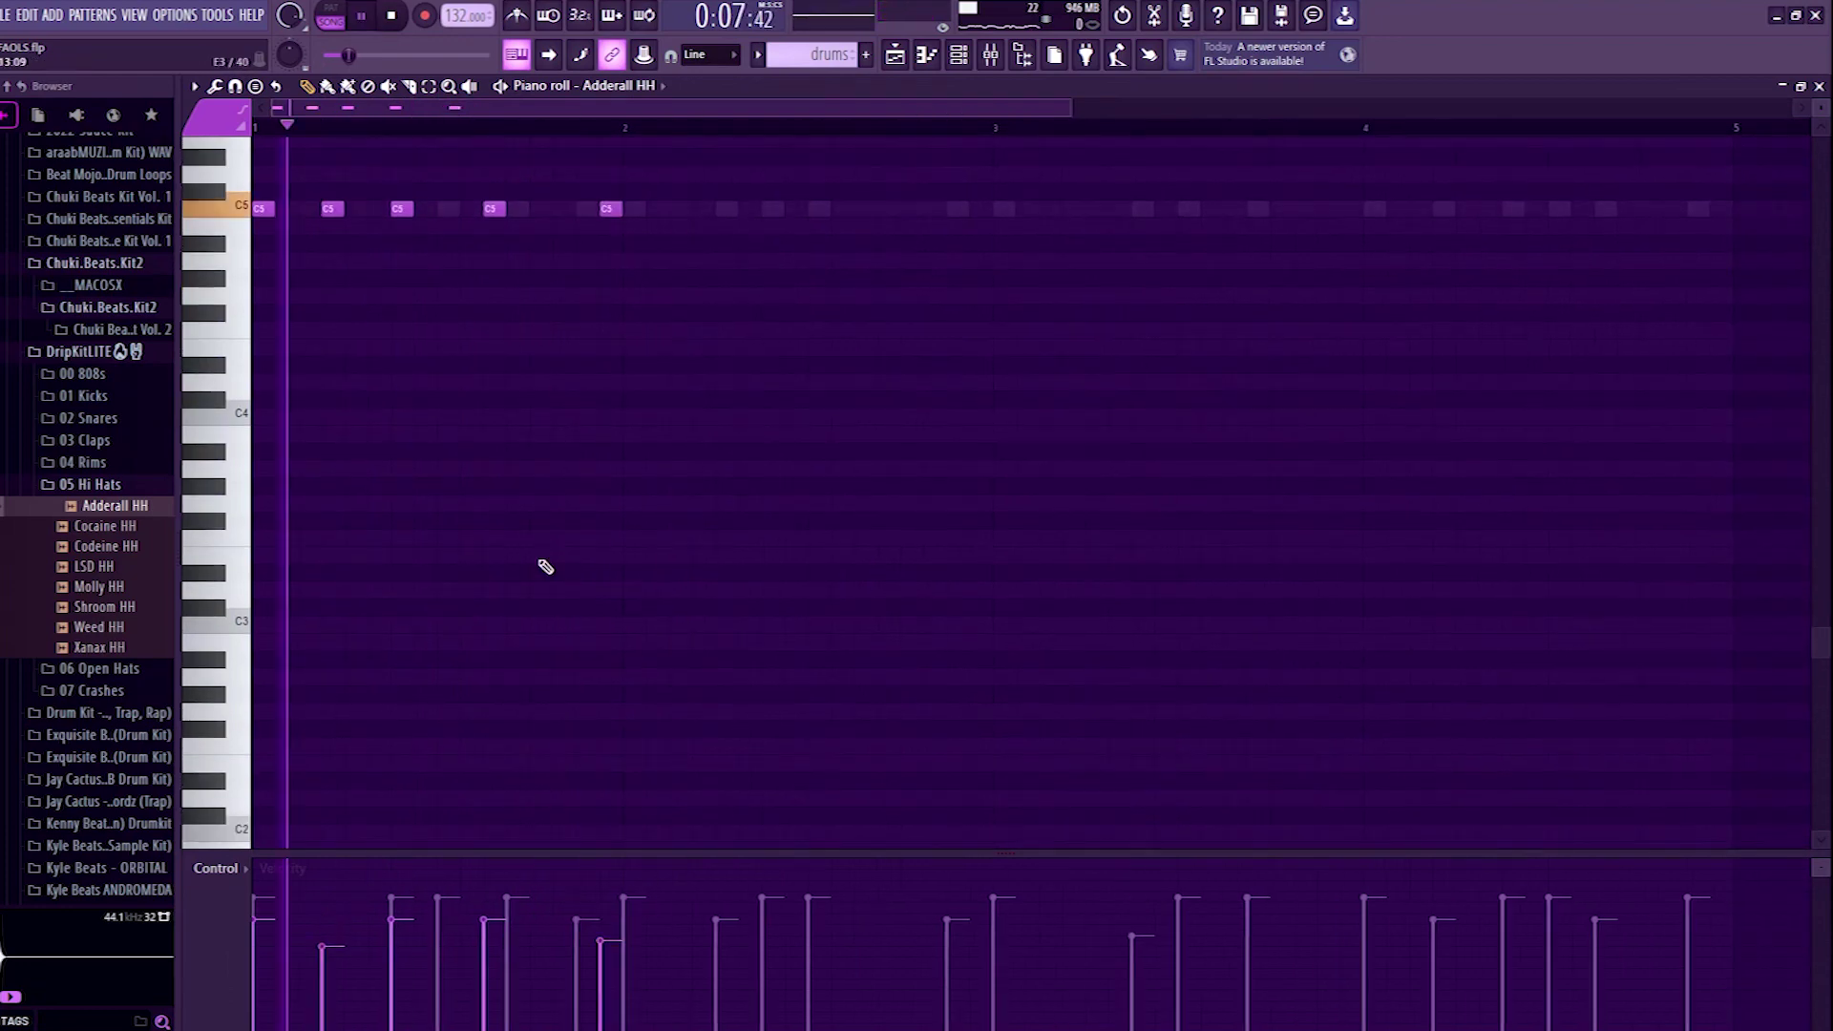
{"action": "scroll", "coordinate": [545, 566], "scroll_direction": "down", "scroll_amount": 1}
{"action": "scroll", "coordinate": [528, 520], "scroll_direction": "down", "scroll_amount": 3}
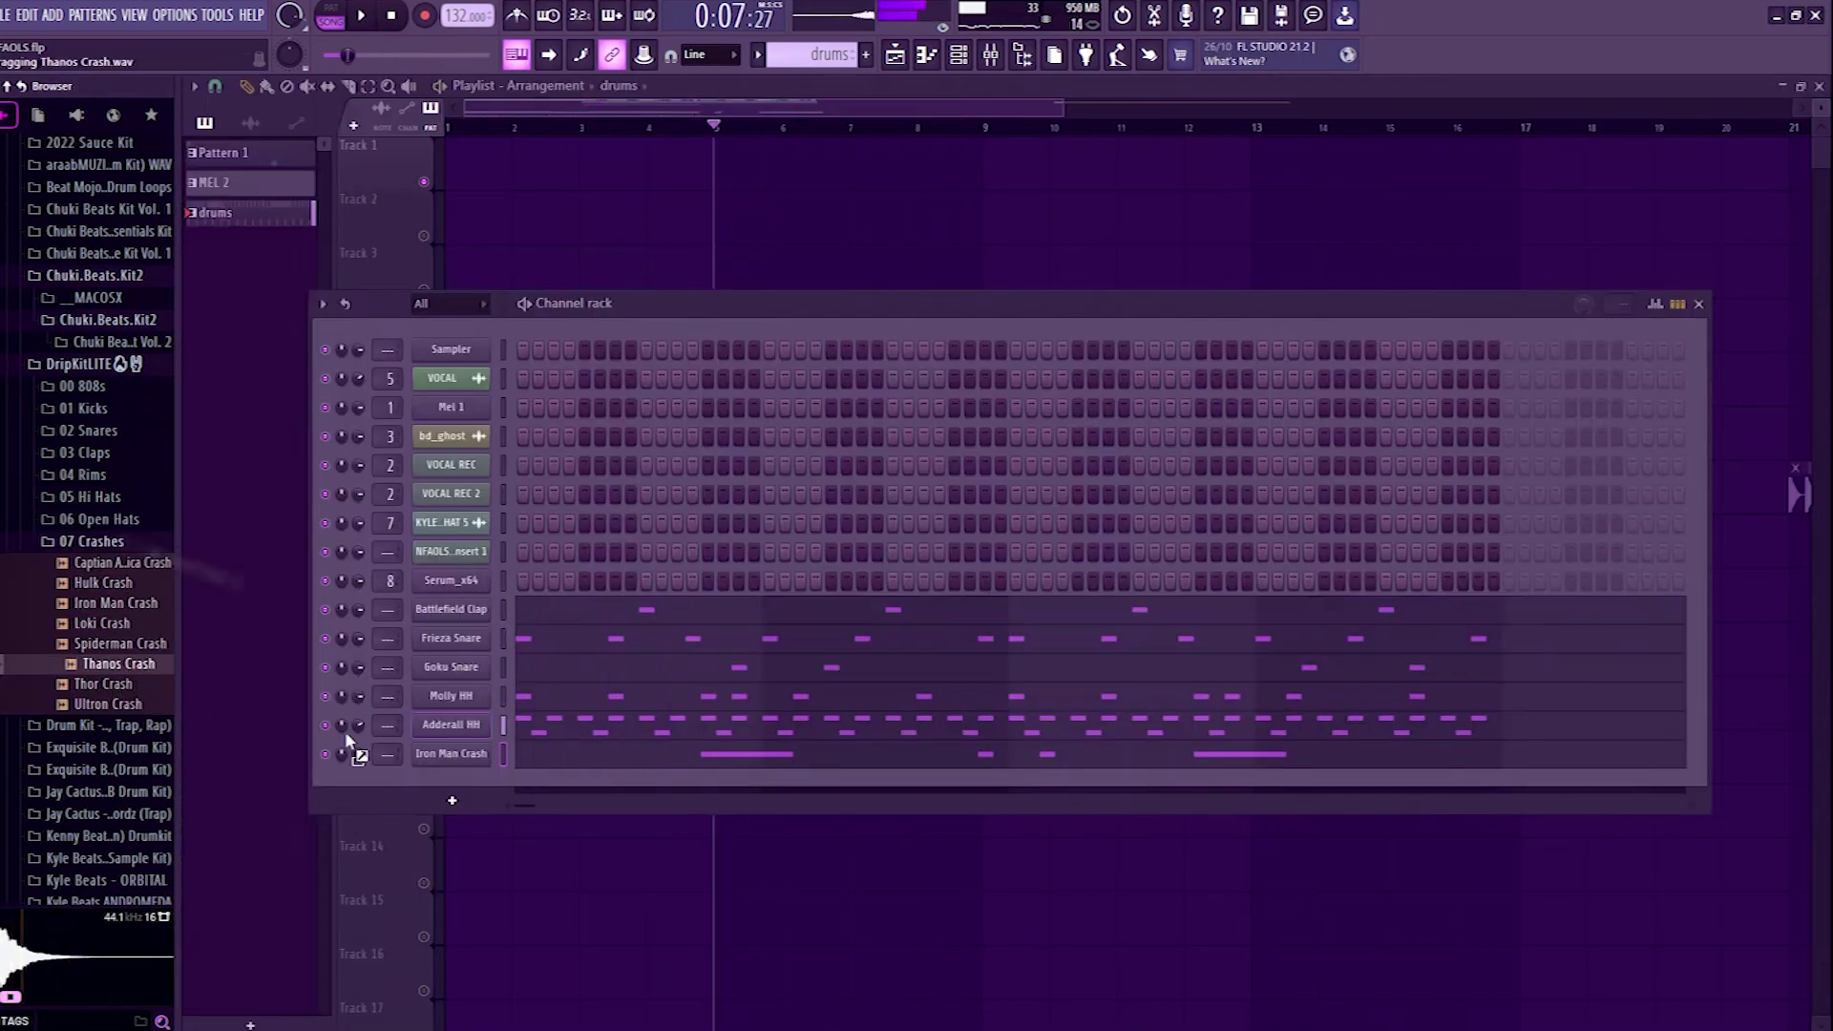
Step: Add Thanos Crash to the channel rack with a single hit on step 5
{"action": "left_click_drag", "start_coordinate": [444, 767], "coordinate": [502, 789]}
{"action": "left_click", "coordinate": [582, 780]}
{"action": "key", "text": "space"}
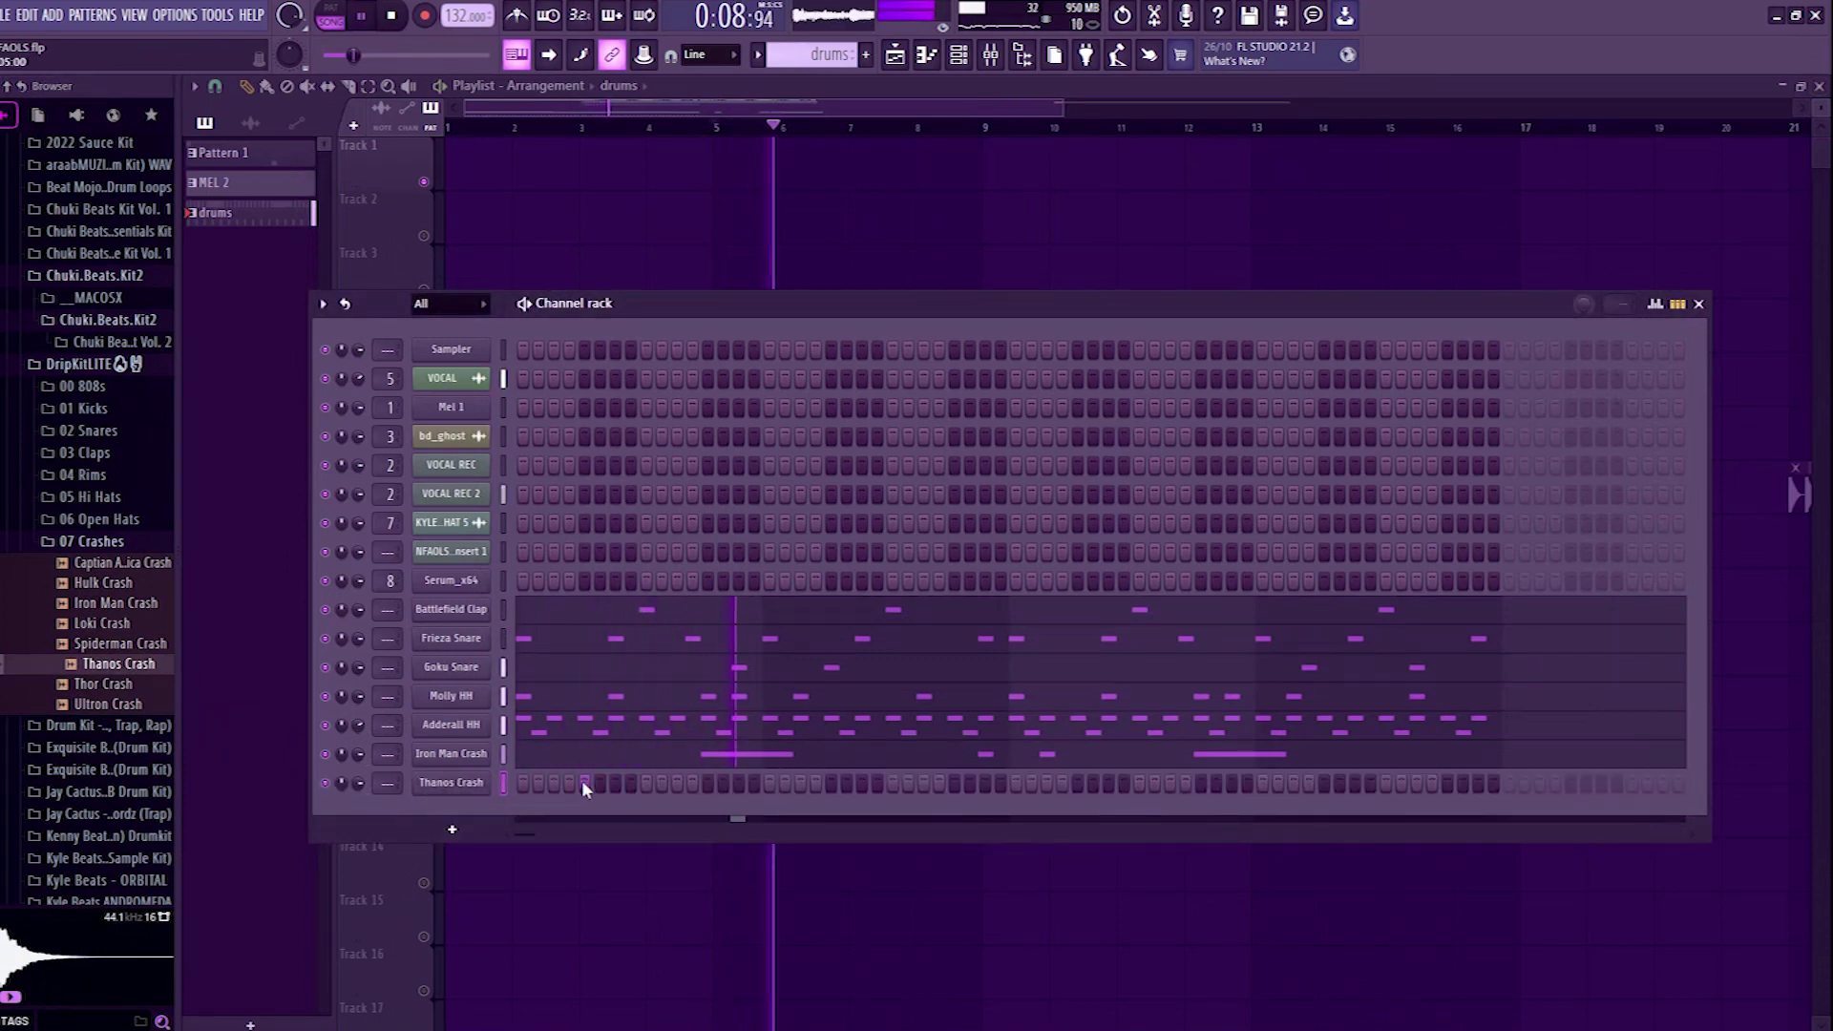
{"action": "left_click", "coordinate": [1292, 790]}
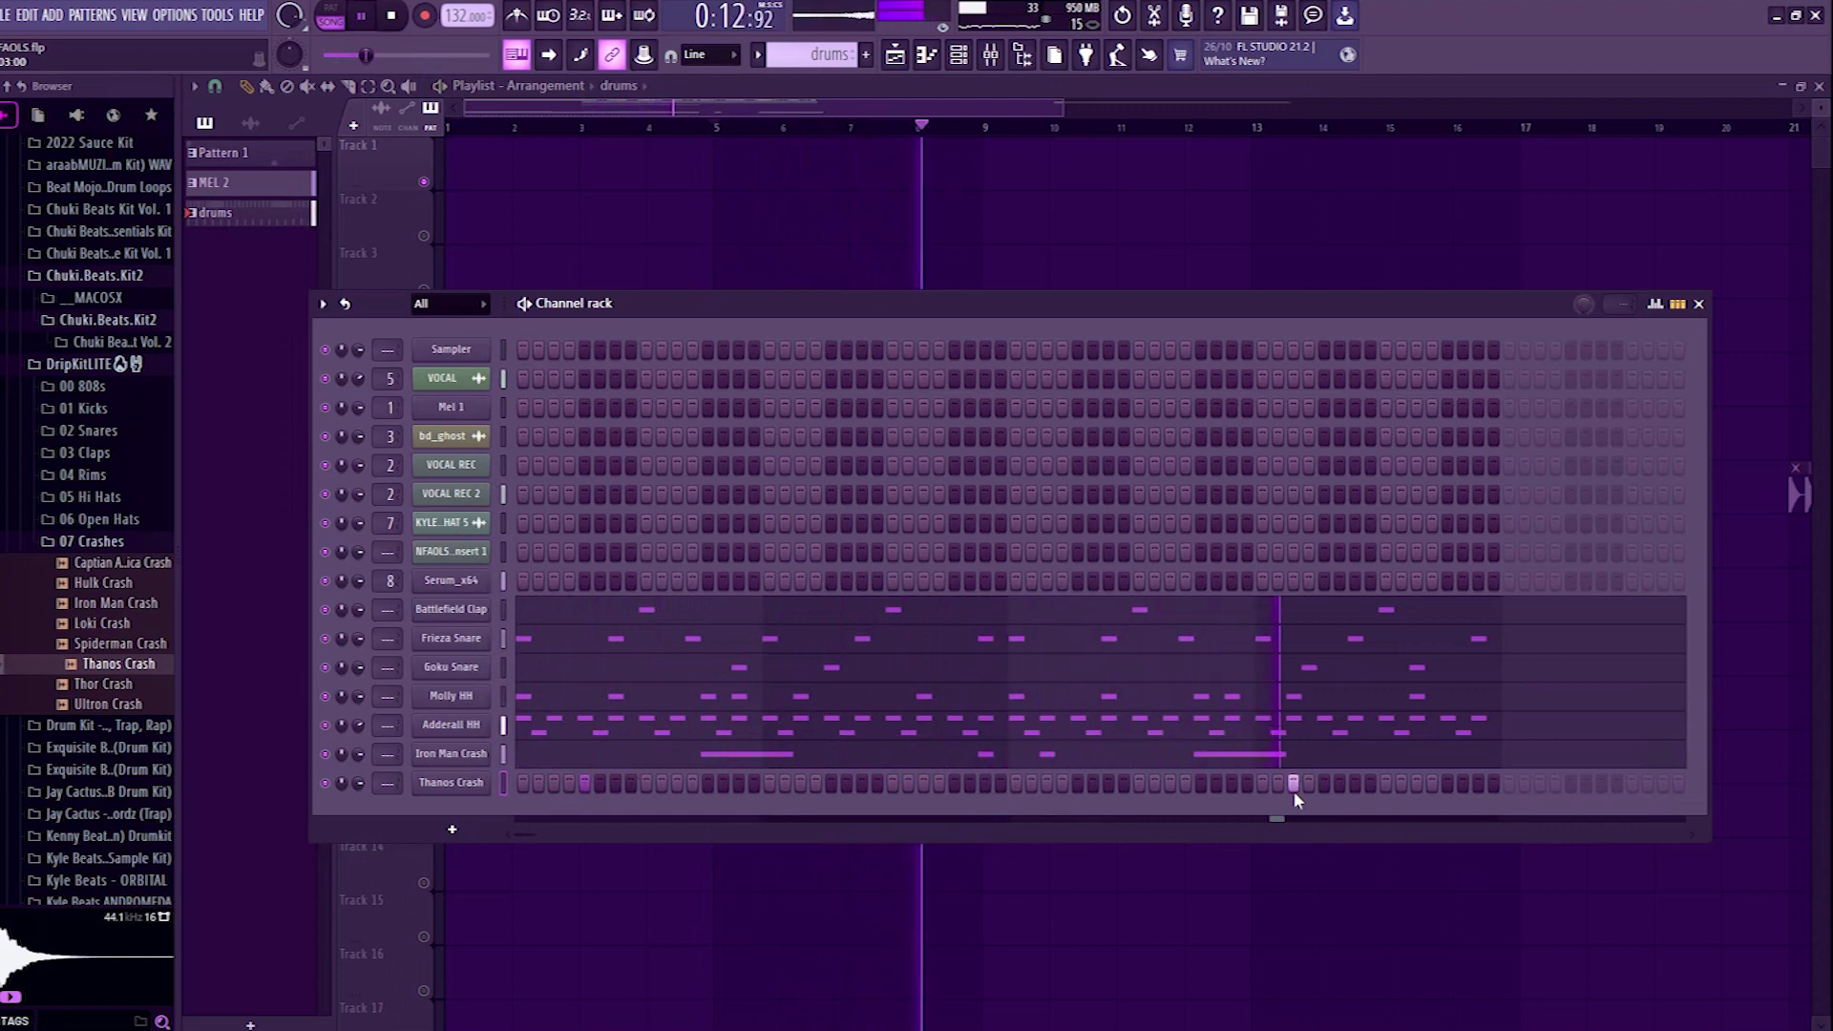
{"action": "left_click", "coordinate": [1292, 783]}
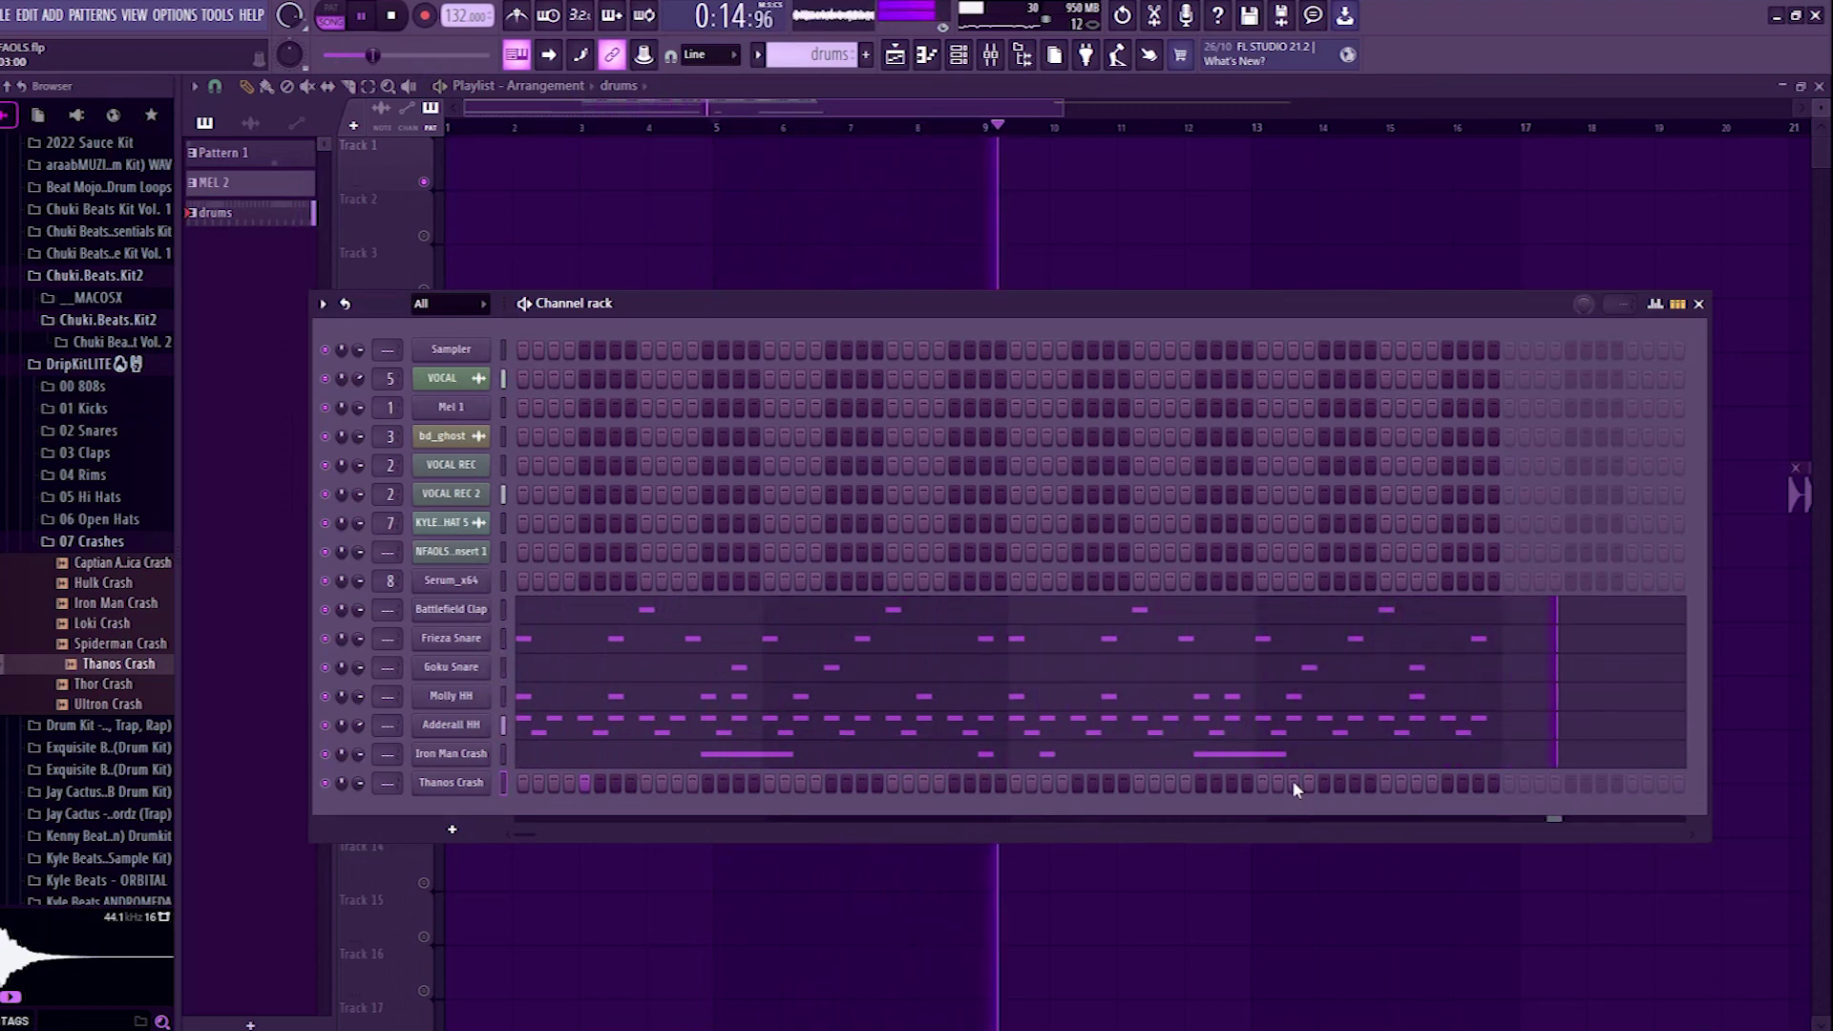
{"action": "key", "text": "space"}
Step: Lengthen the Thanos Crash note to about six steps in the piano roll and lower its channel volume to 59%
{"action": "right_click", "coordinate": [483, 781]}
{"action": "left_click", "coordinate": [516, 761]}
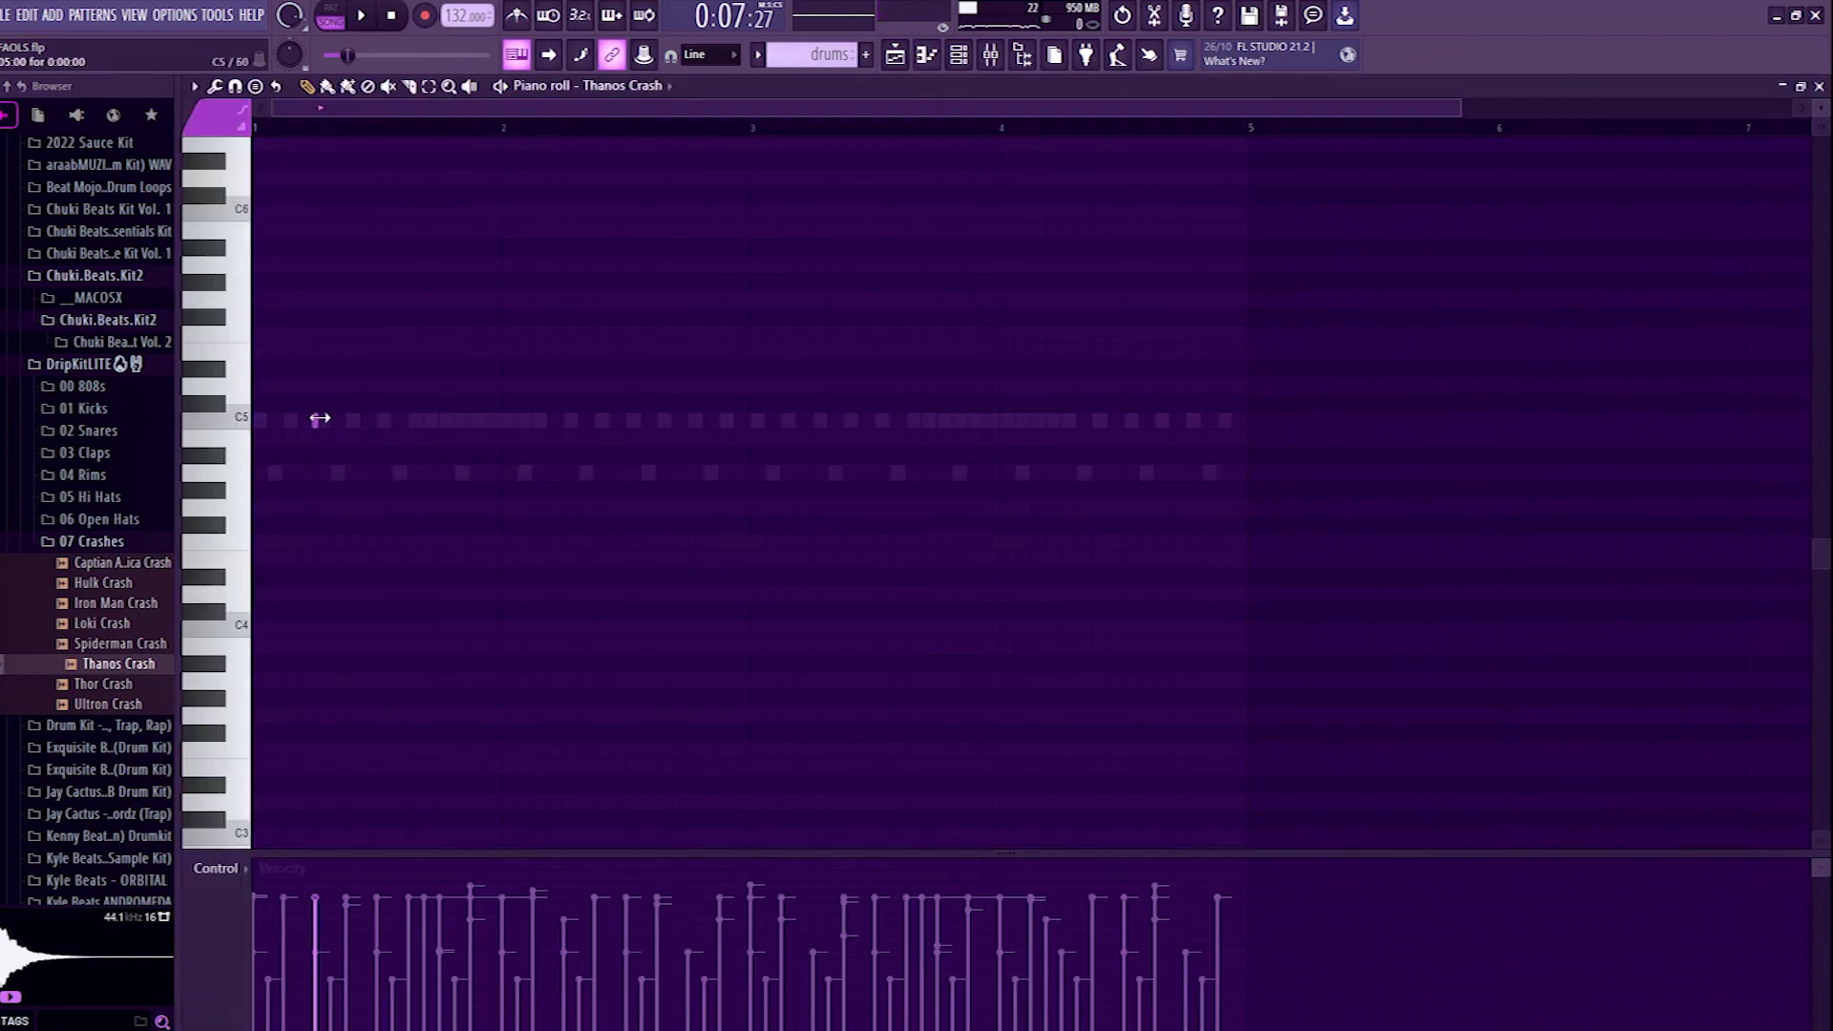
{"action": "key", "text": "space"}
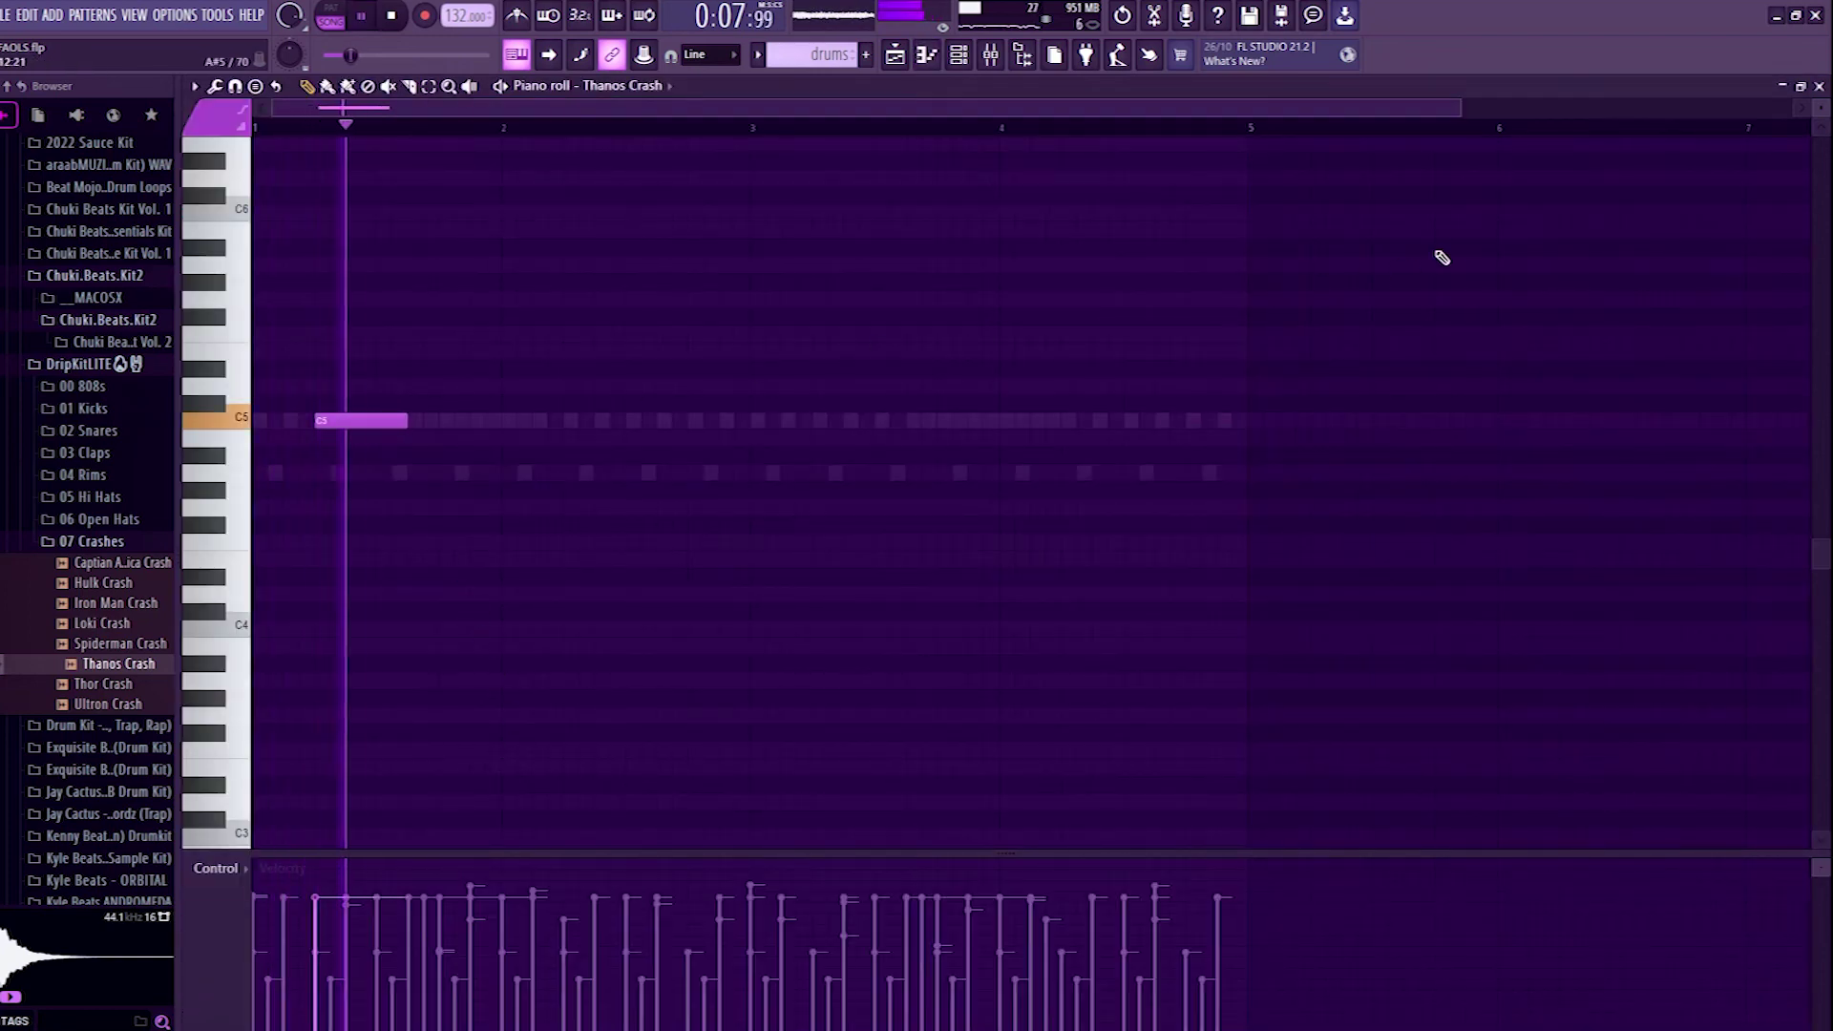
{"action": "key", "text": "F7"}
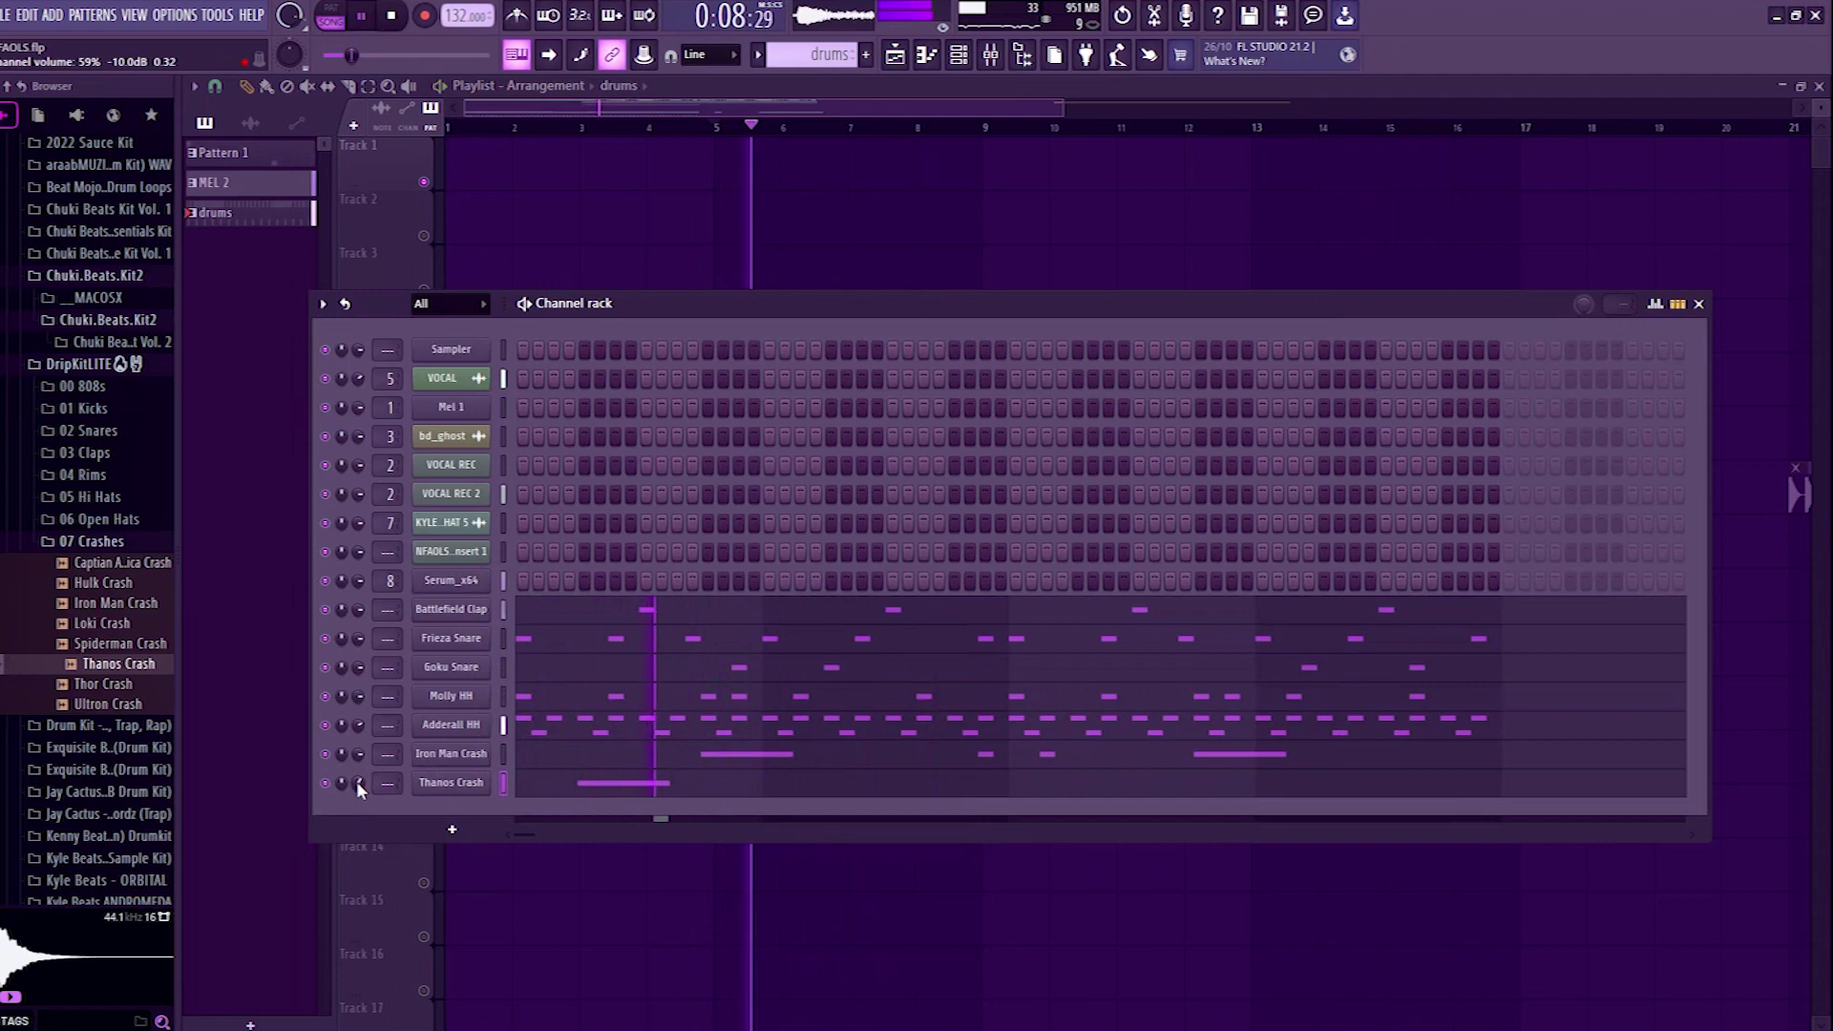
Step: Choose Kabuto Kick from the 01 Kicks folder and add it to the channel rack
{"action": "left_click", "coordinate": [87, 543]}
{"action": "key", "text": "space"}
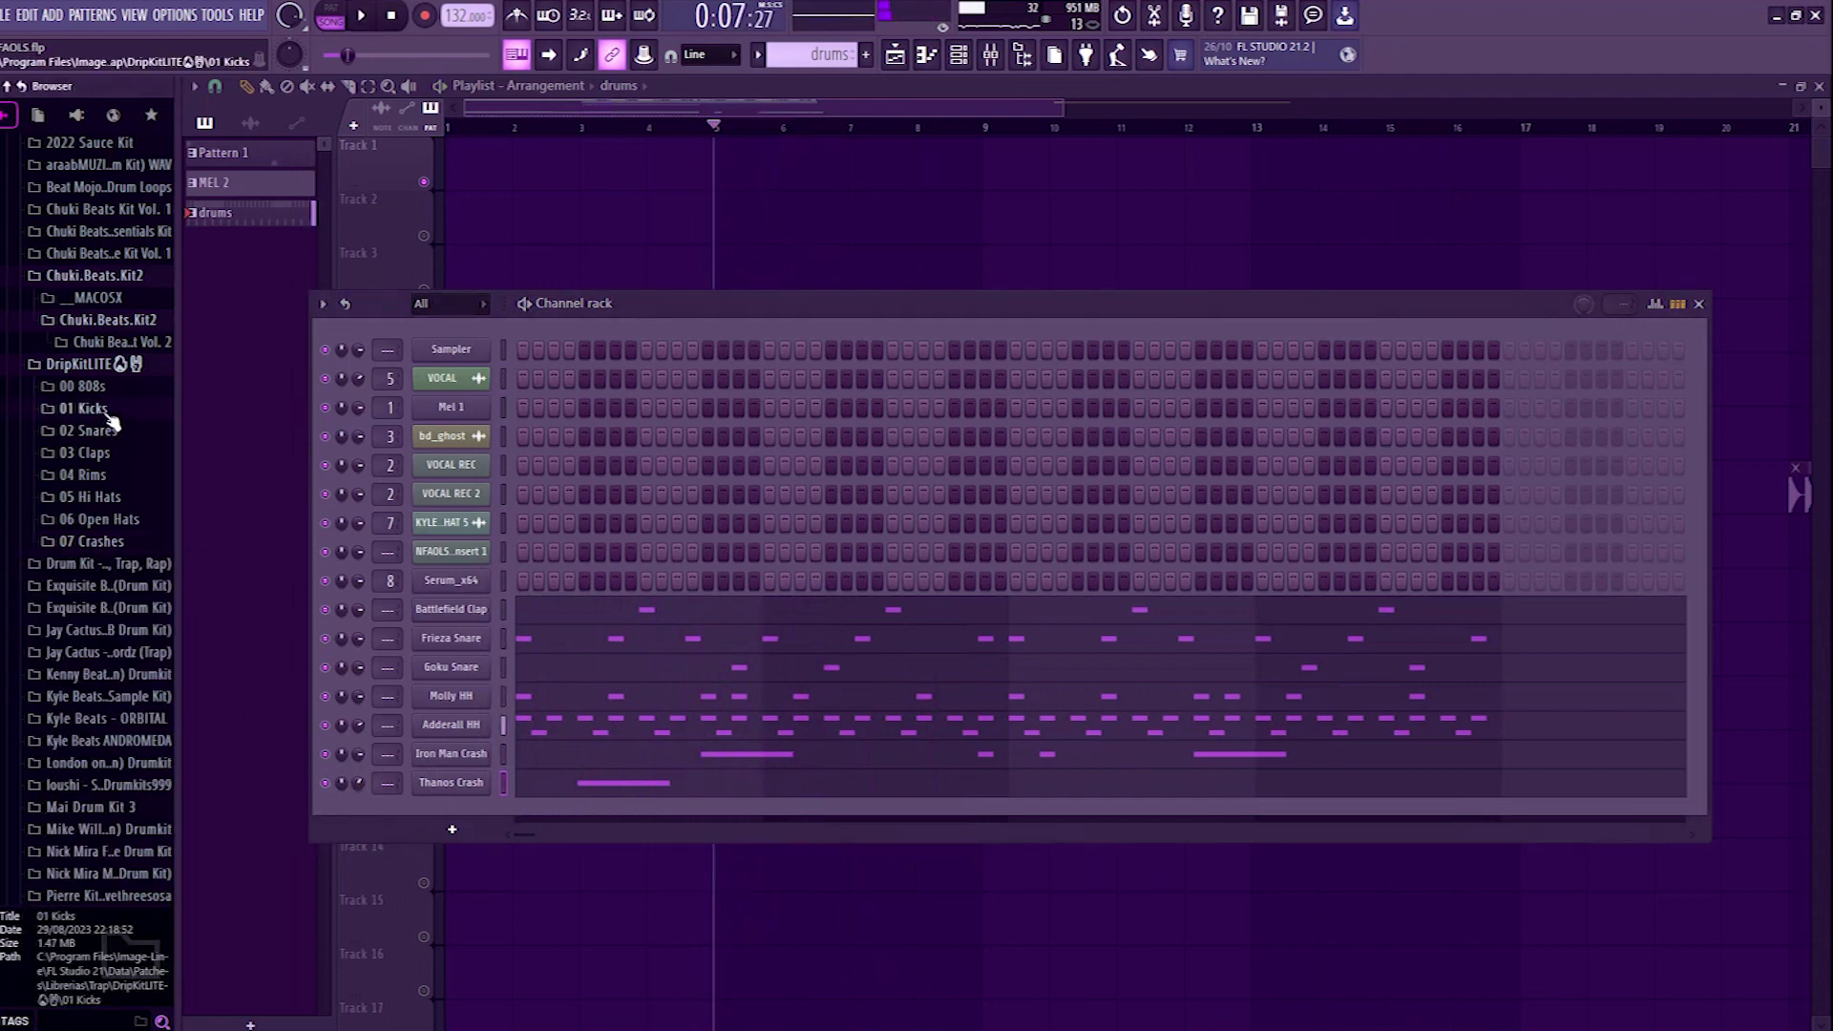
{"action": "left_click", "coordinate": [108, 416]}
{"action": "left_click", "coordinate": [109, 453]}
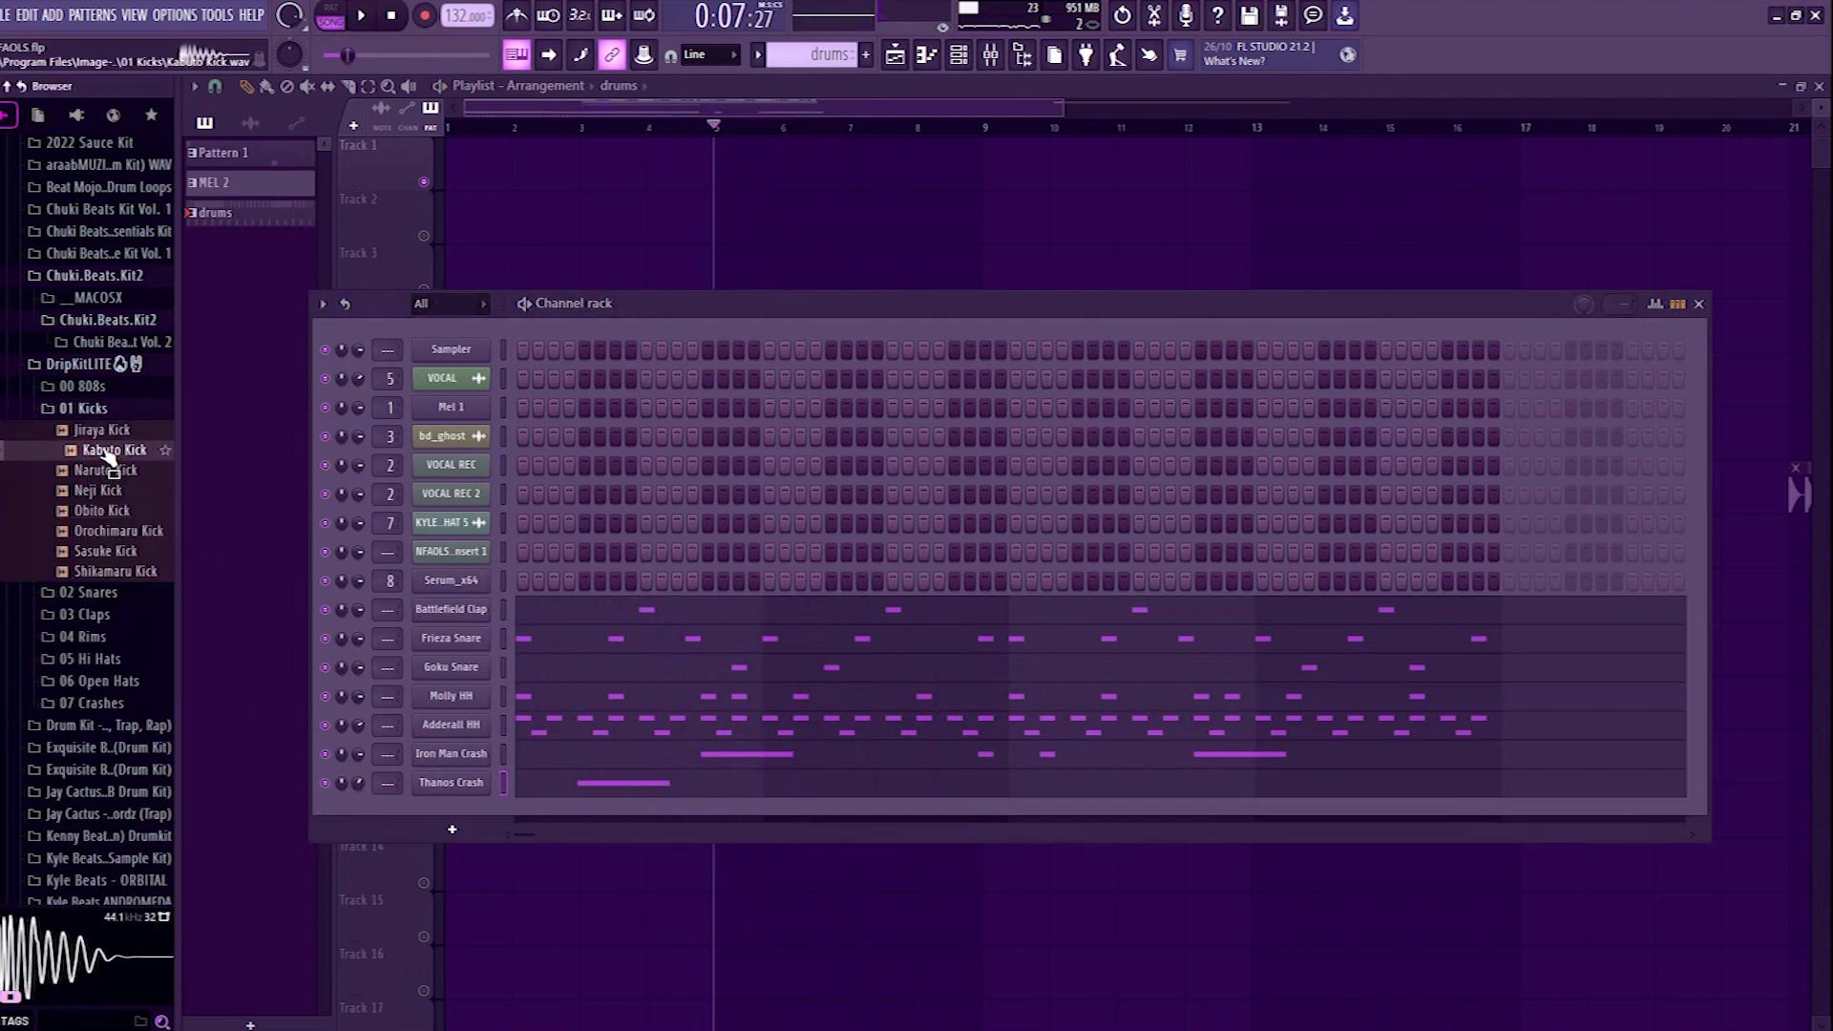
{"action": "left_click_drag", "start_coordinate": [393, 802], "coordinate": [437, 799]}
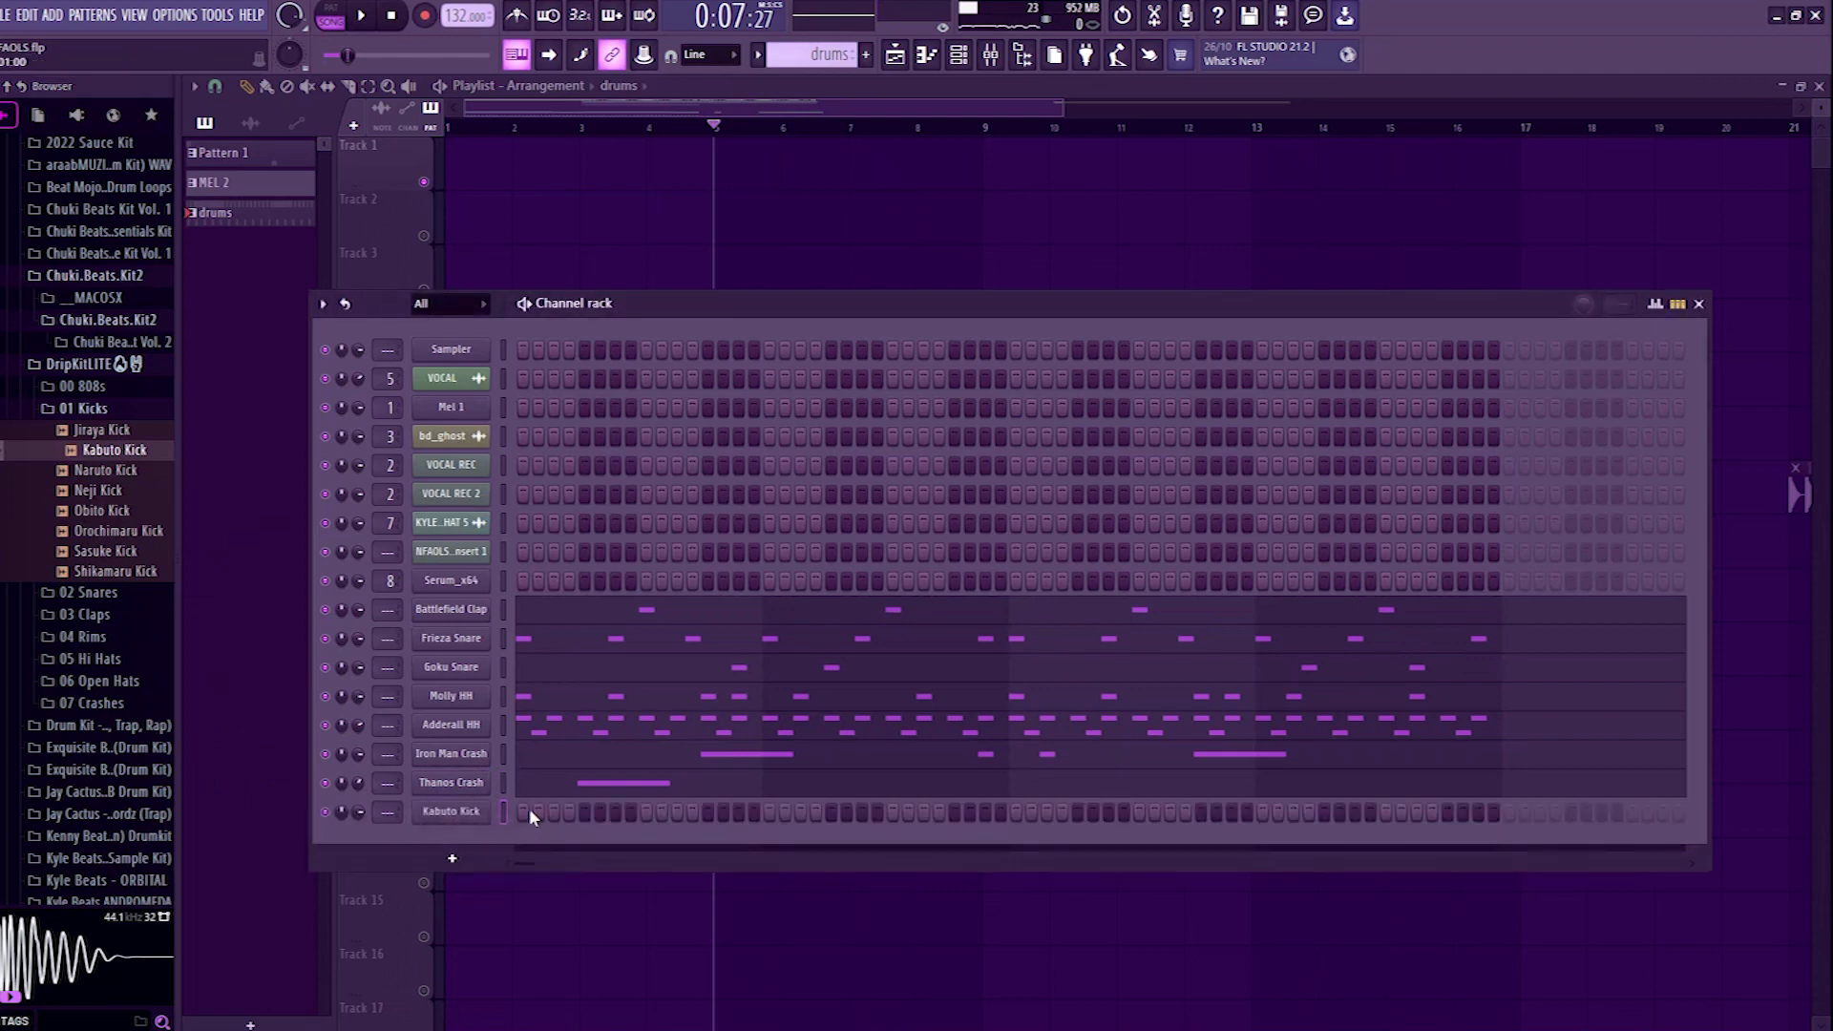
Step: Program Kabuto Kick hits on steps 1, 5, 9, 13 and 19, checking them against the playback
{"action": "key", "text": "space"}
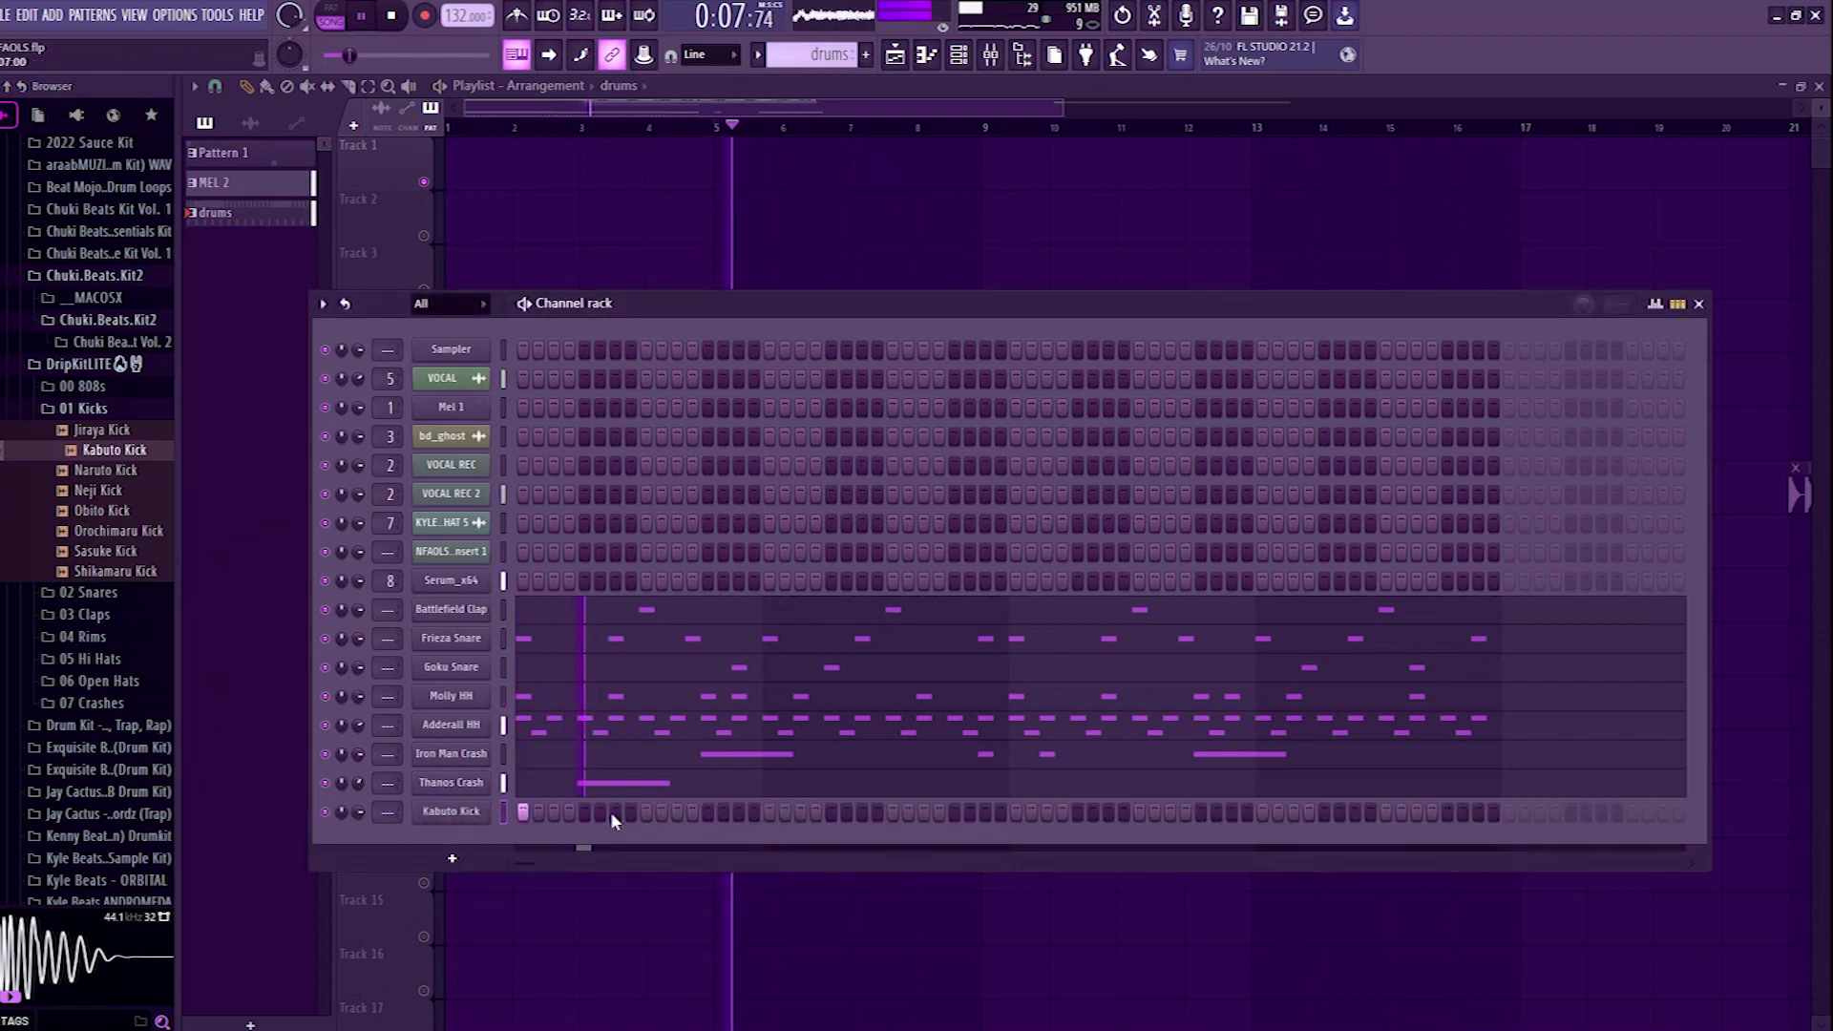
{"action": "key", "text": "space"}
{"action": "left_click", "coordinate": [583, 813]}
{"action": "key", "text": "space"}
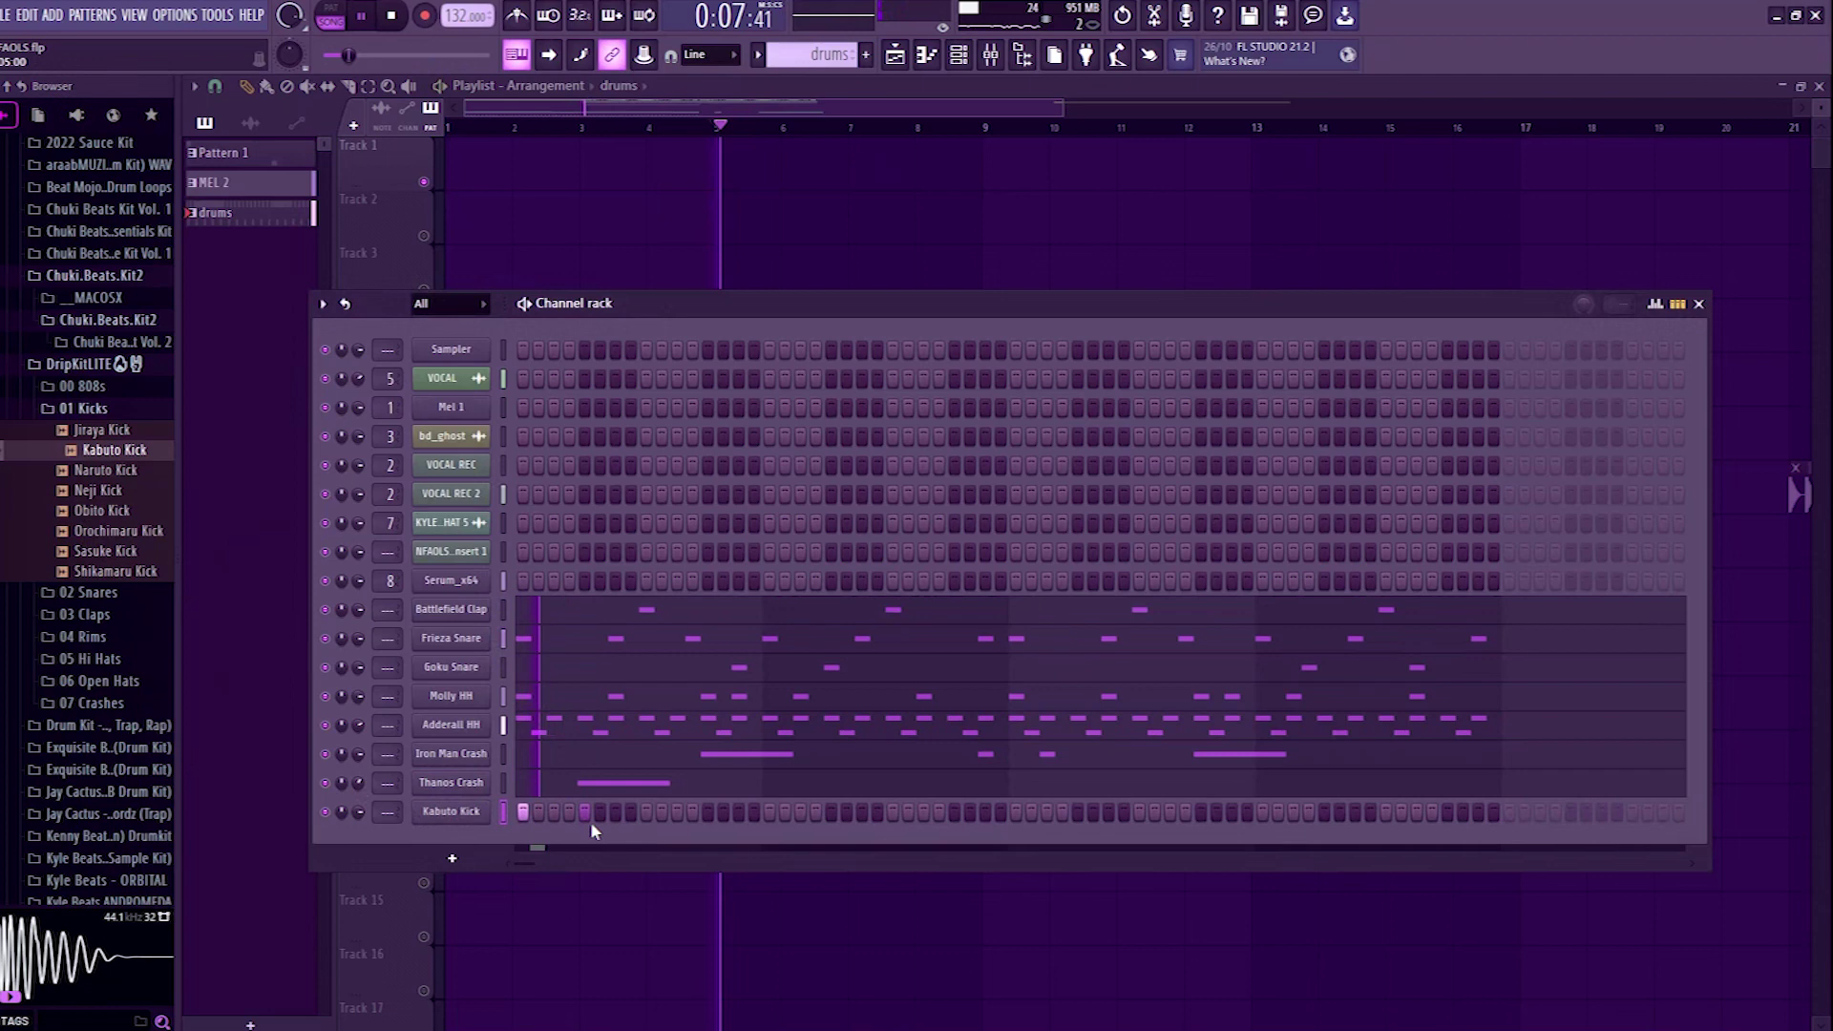
{"action": "left_click", "coordinate": [646, 813]}
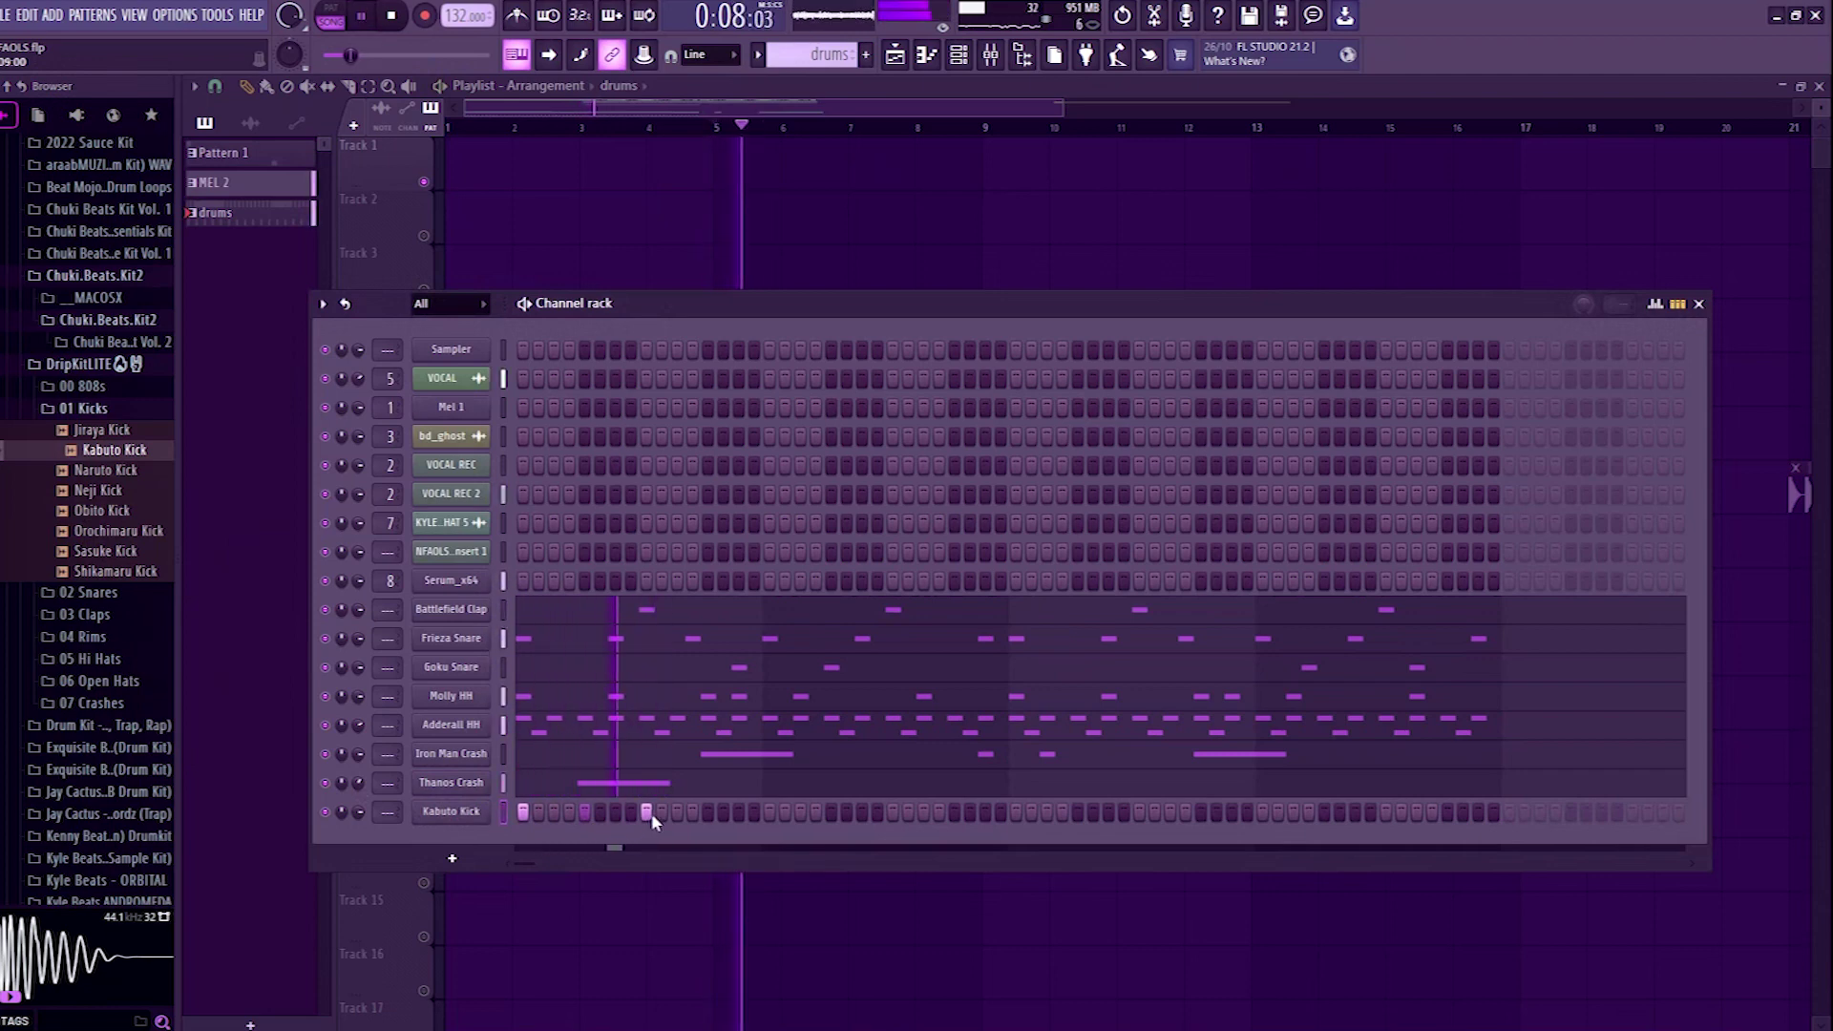
{"action": "left_click", "coordinate": [738, 812]}
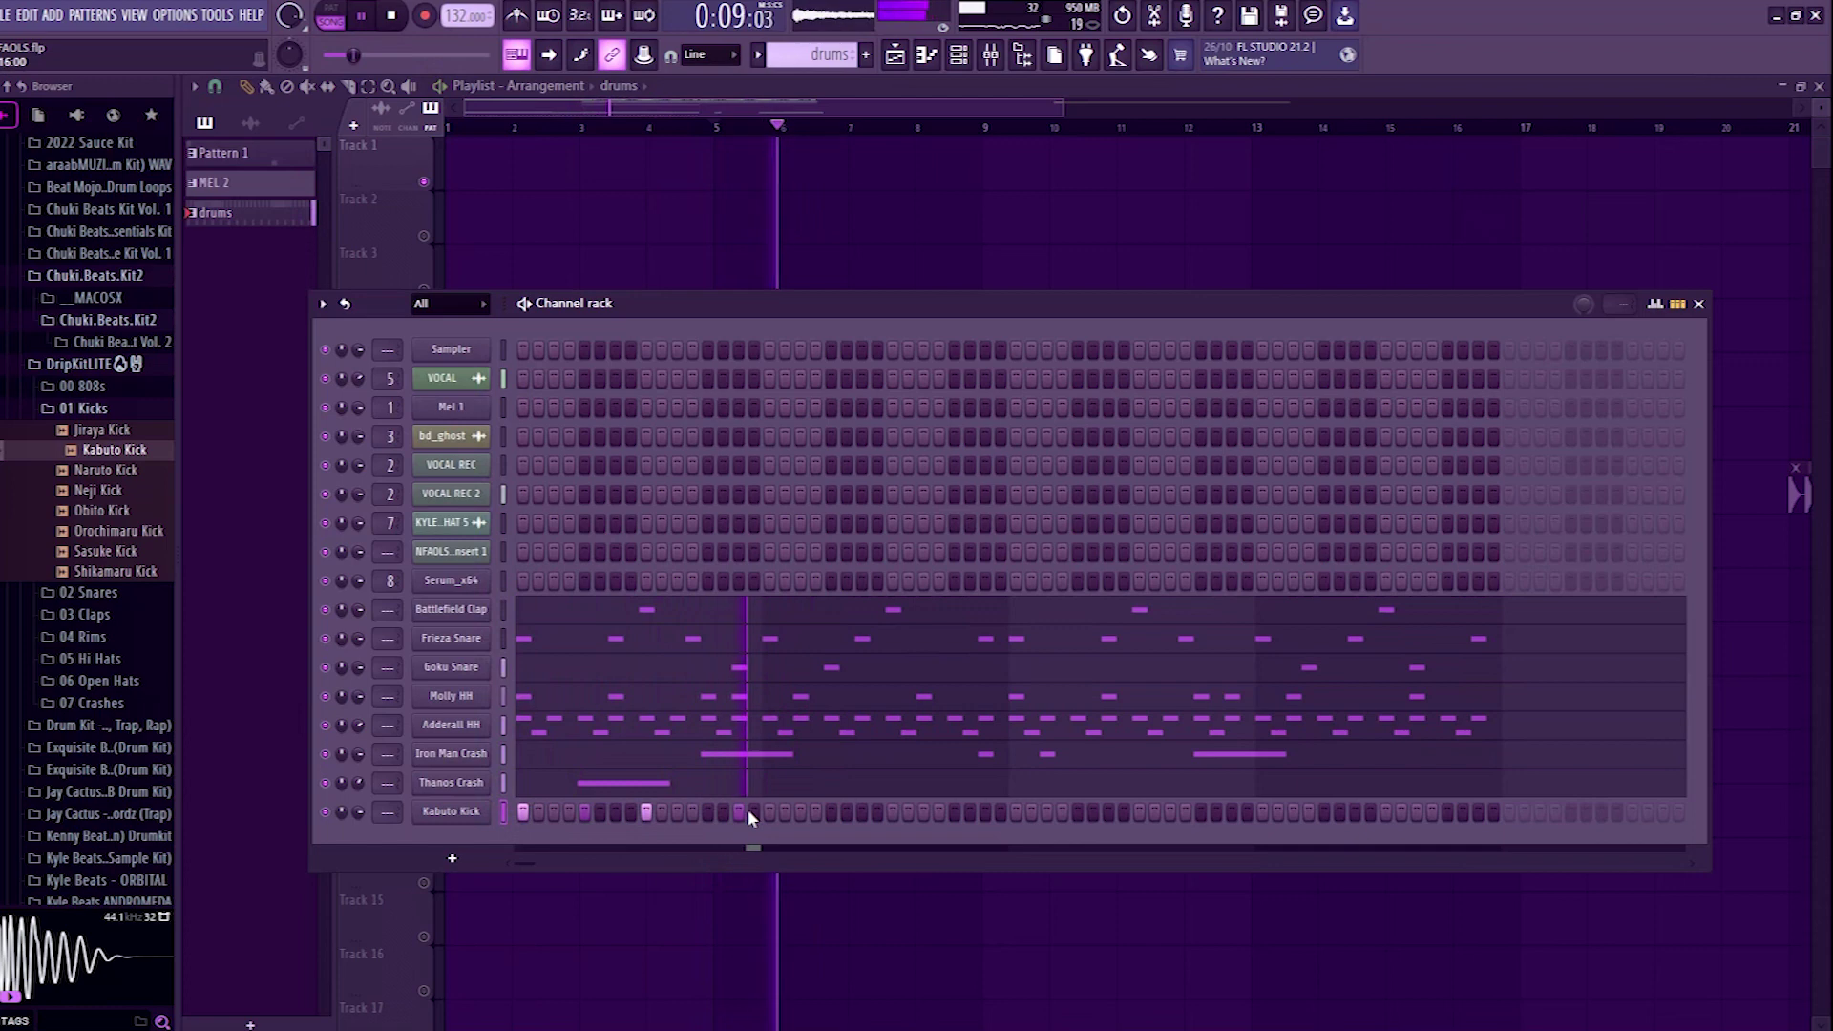
{"action": "left_click", "coordinate": [738, 812]}
{"action": "left_click", "coordinate": [708, 813]}
{"action": "left_click", "coordinate": [800, 812]}
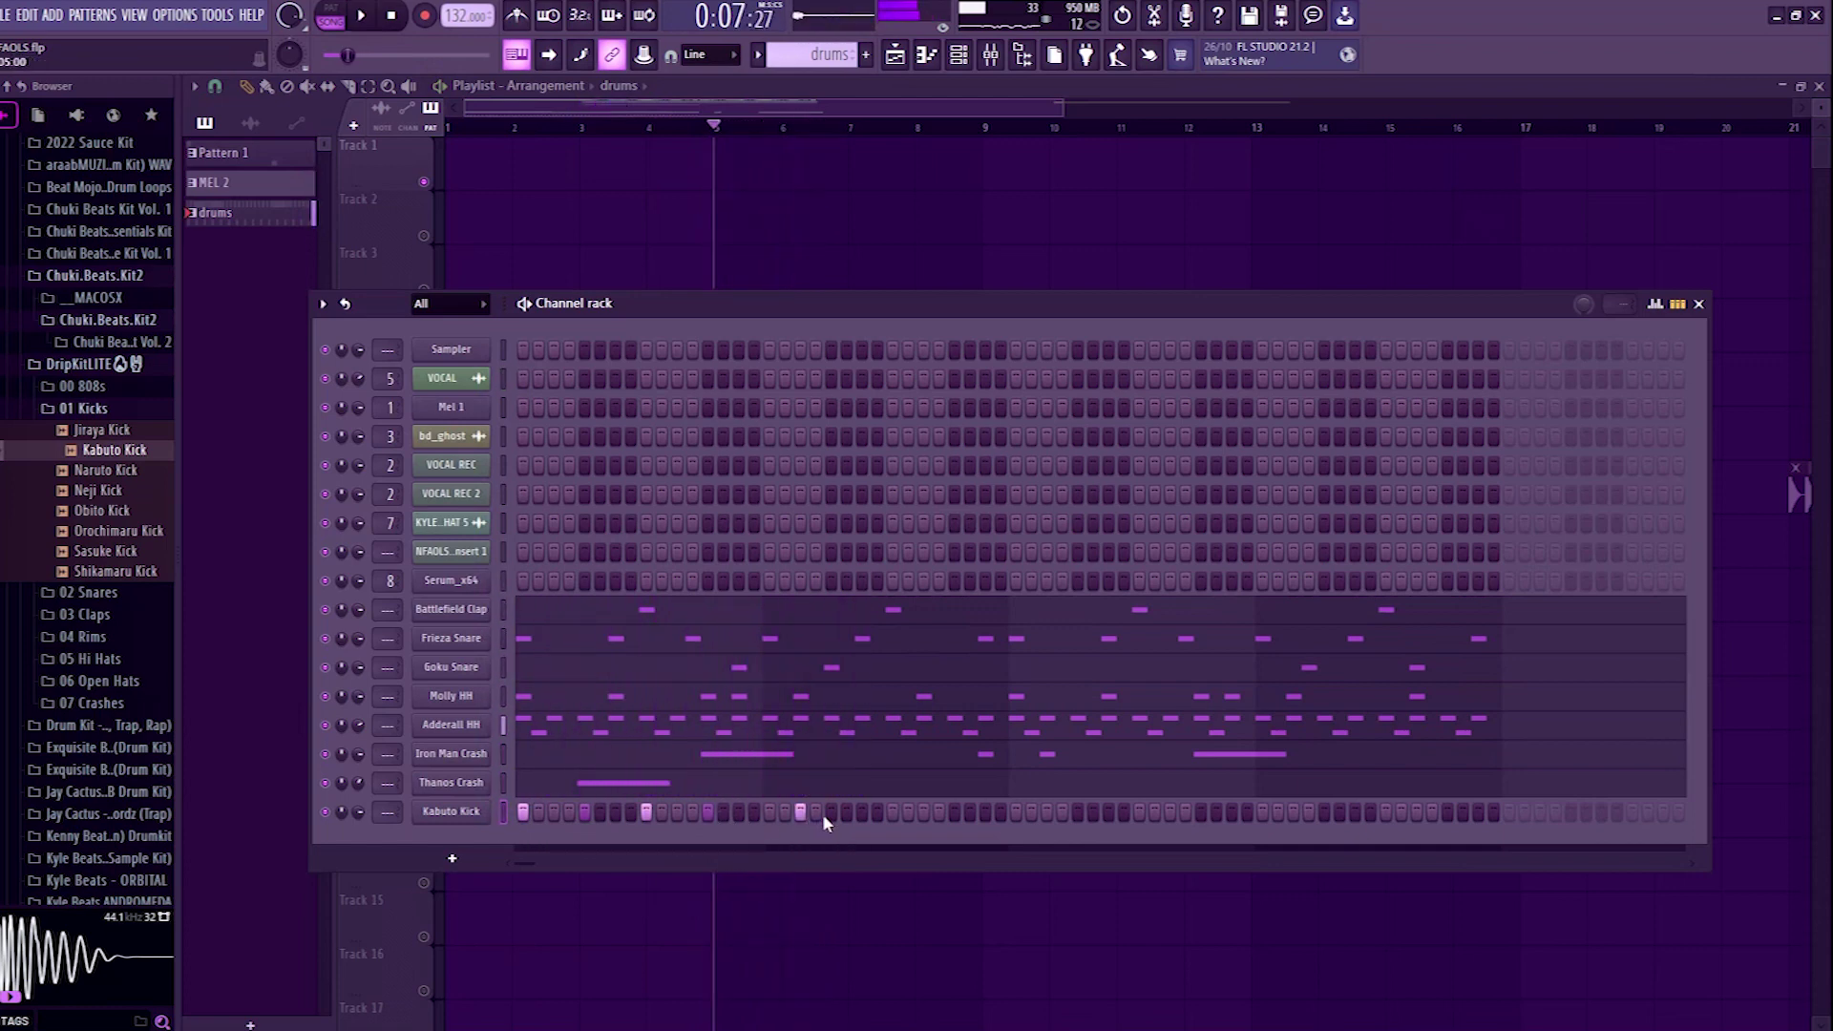
Step: Add further Kabuto Kick hits on steps 25, 28, 31 and 33
{"action": "left_click", "coordinate": [893, 813]}
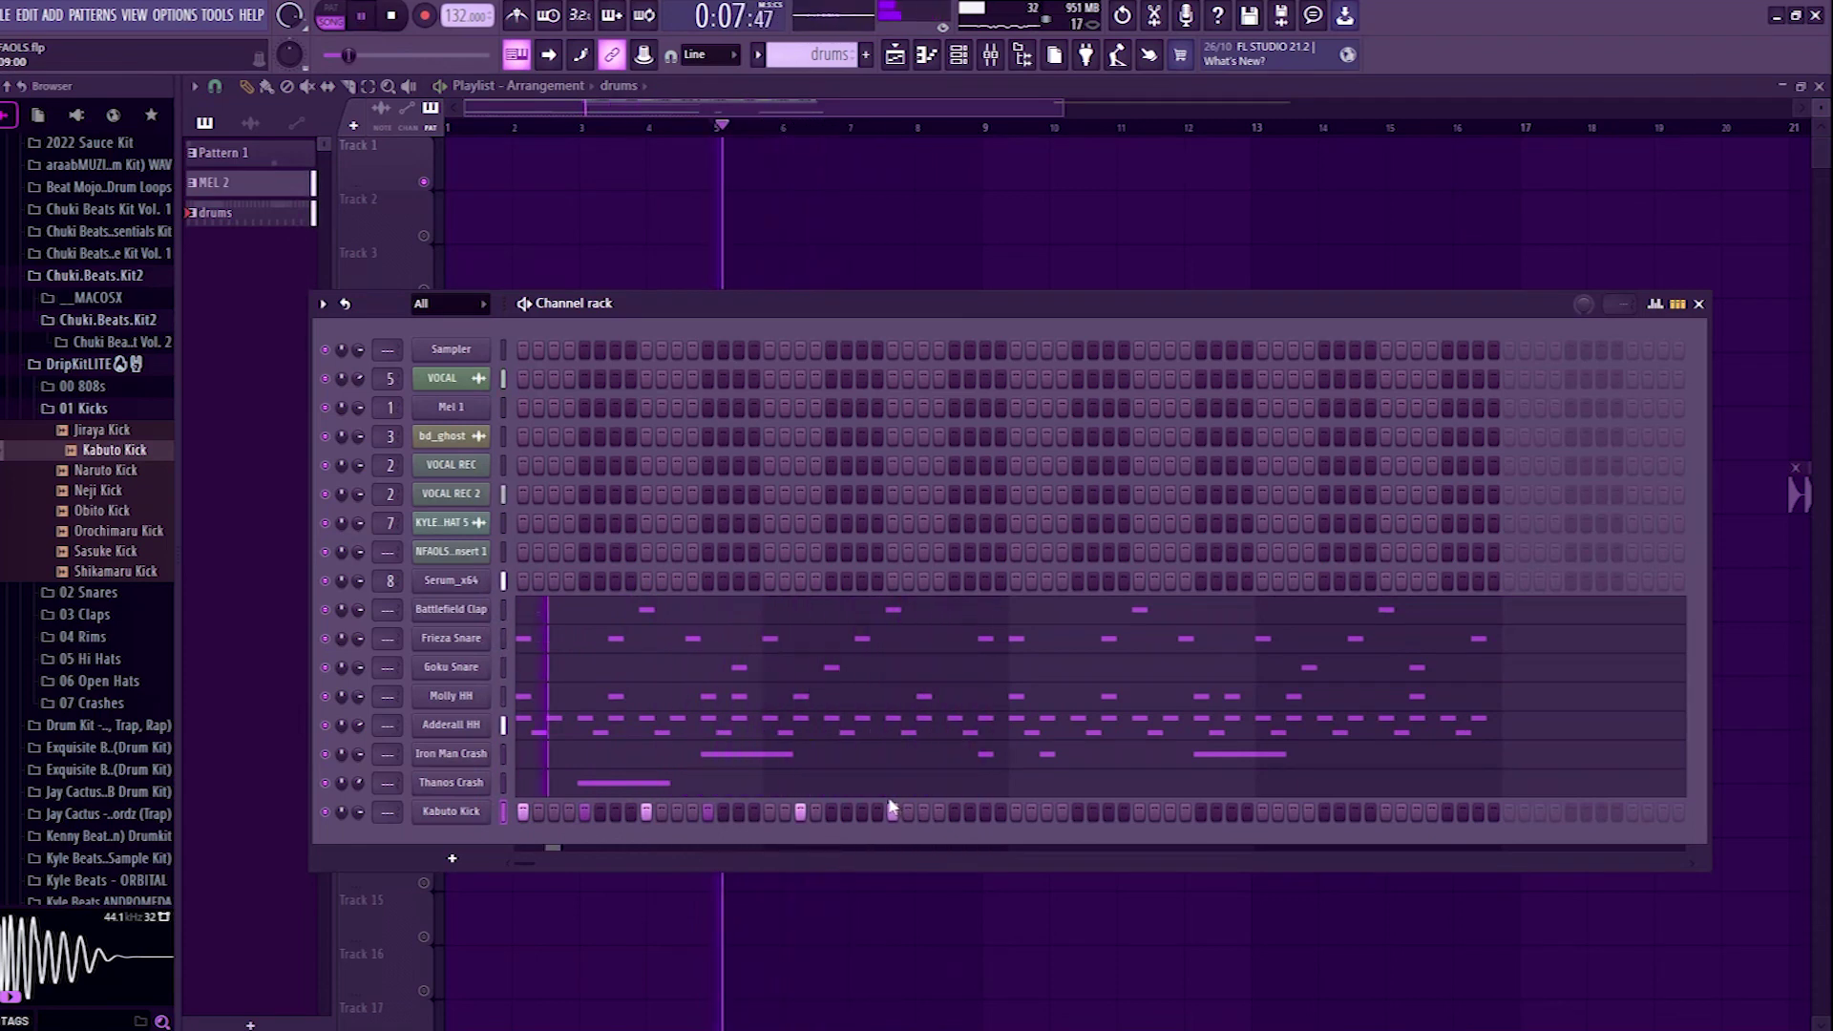
{"action": "left_click", "coordinate": [944, 812]}
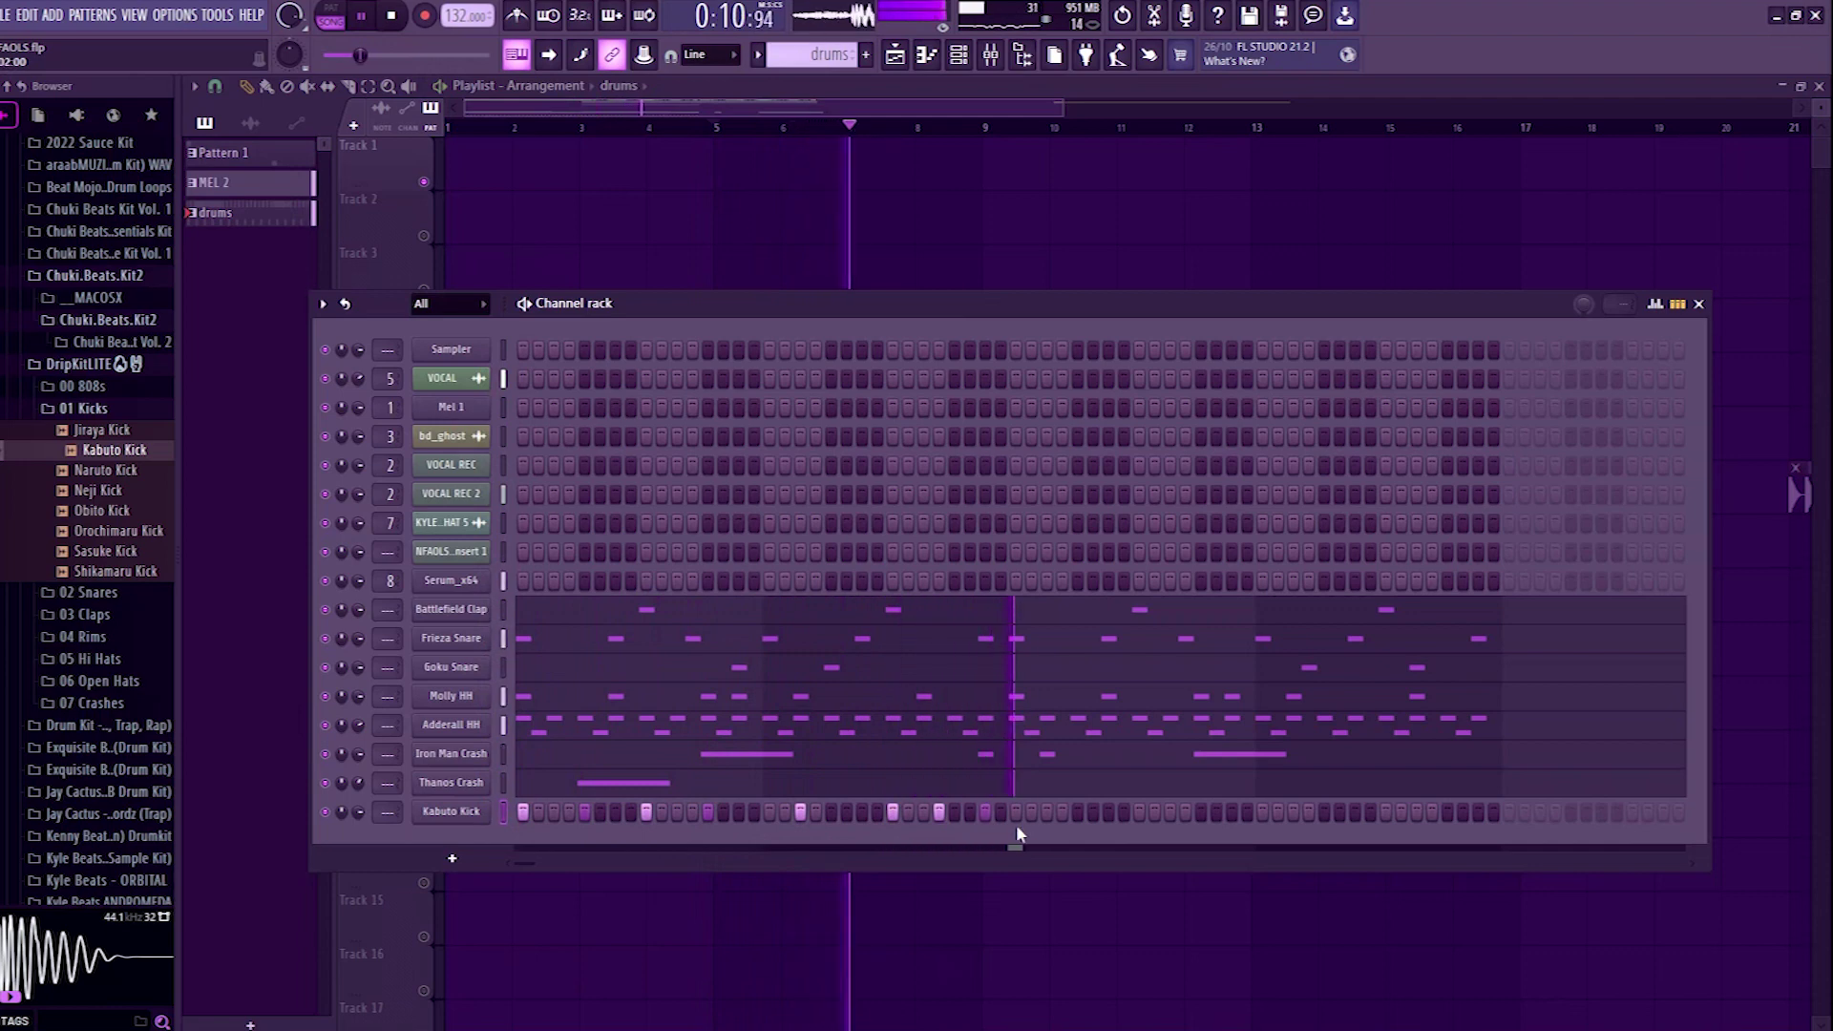
{"action": "left_click", "coordinate": [1016, 813]}
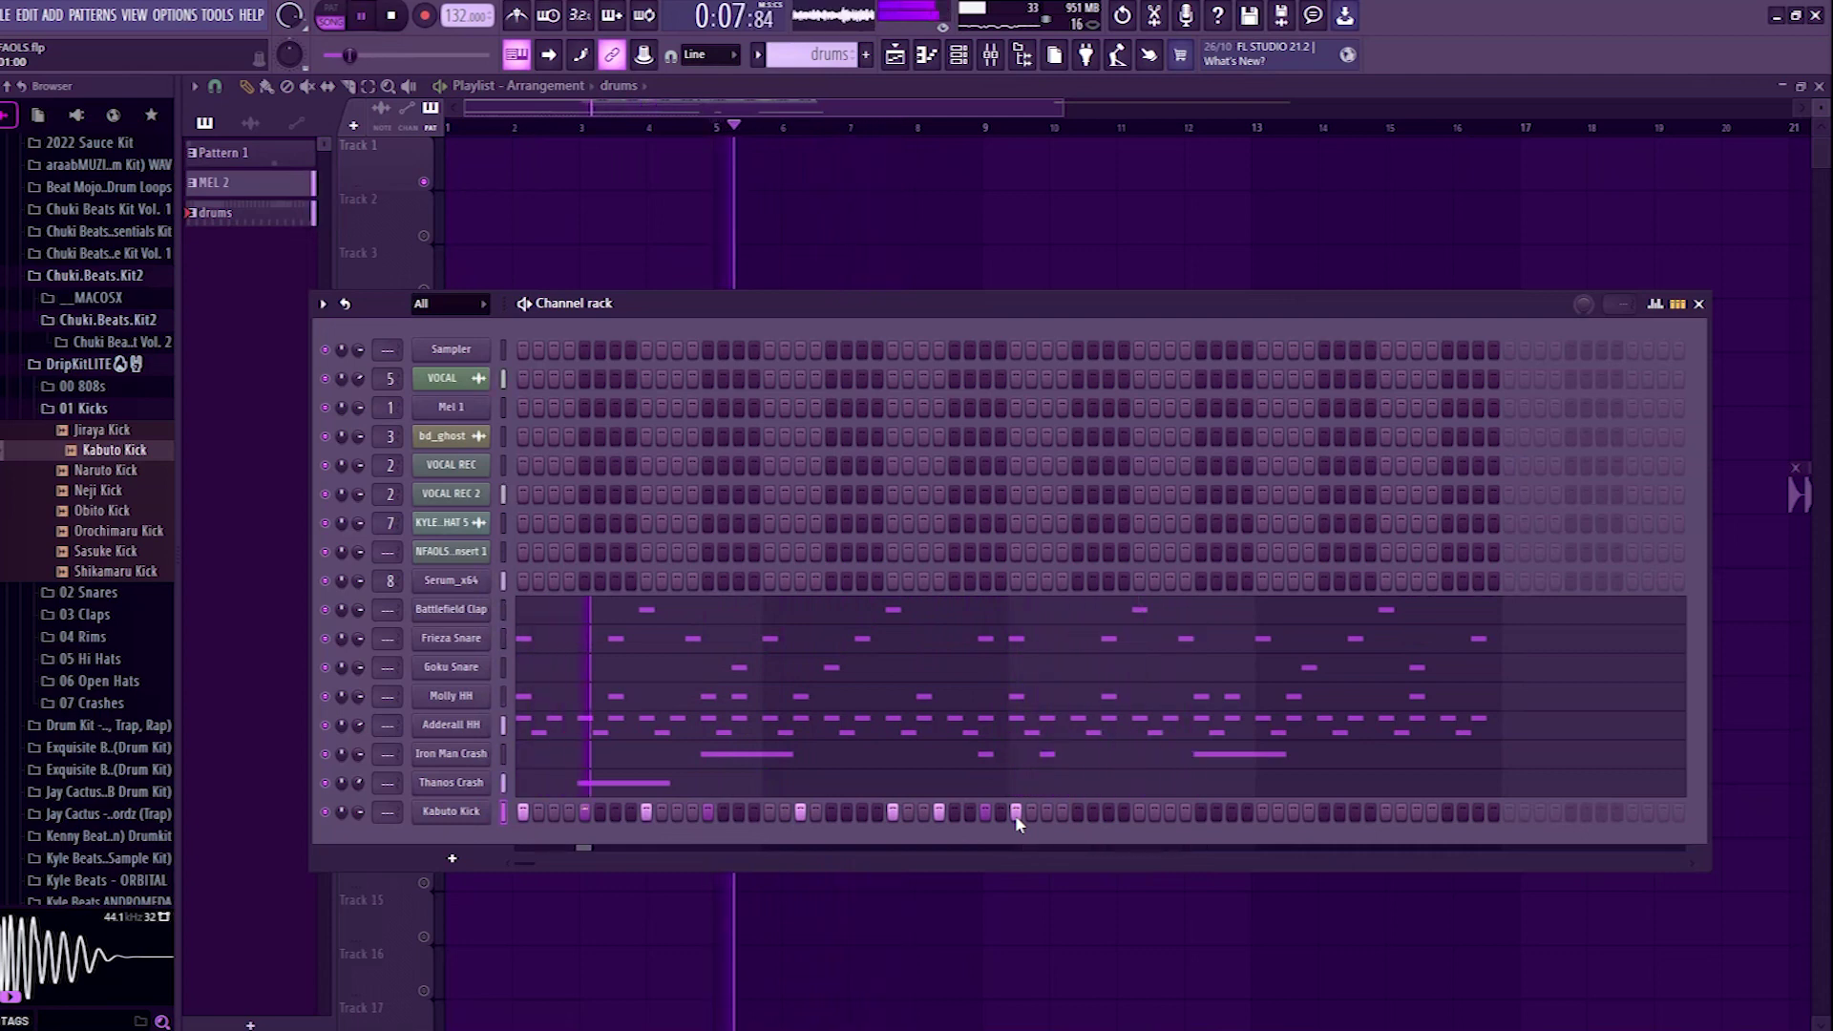
{"action": "key", "text": "space"}
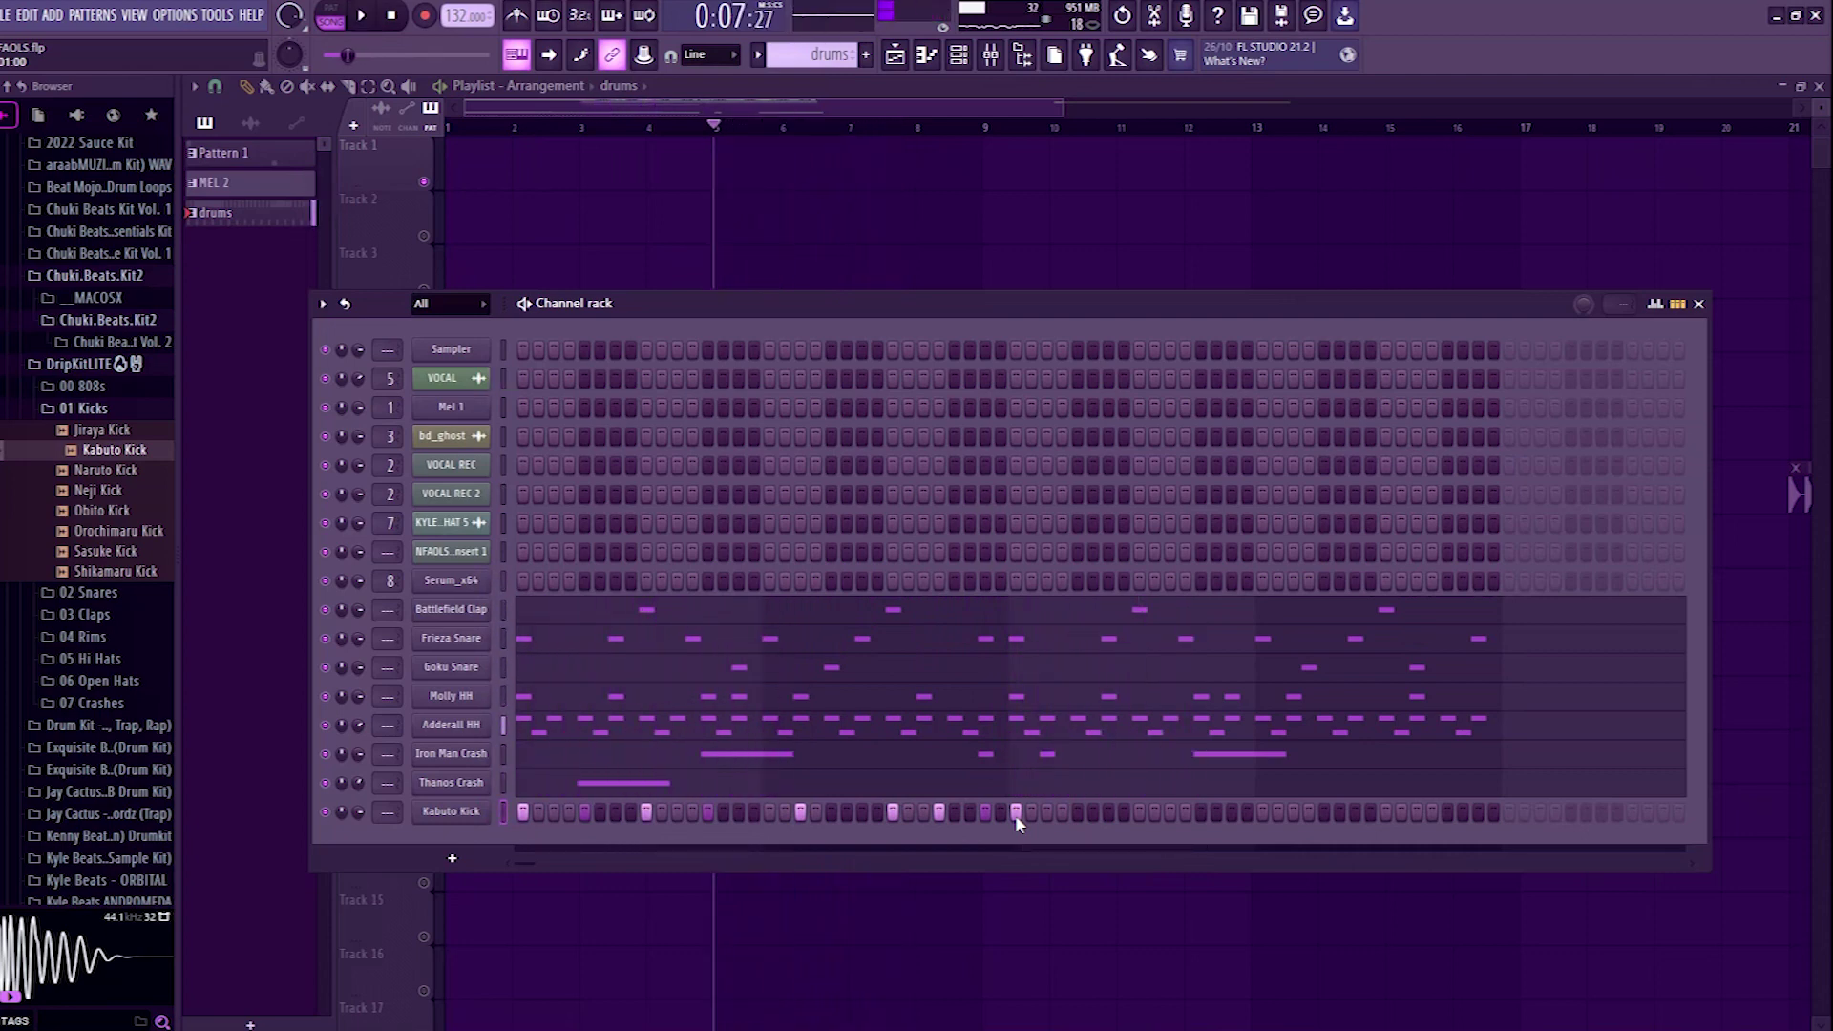
{"action": "key", "text": "space"}
{"action": "key", "text": "space"}
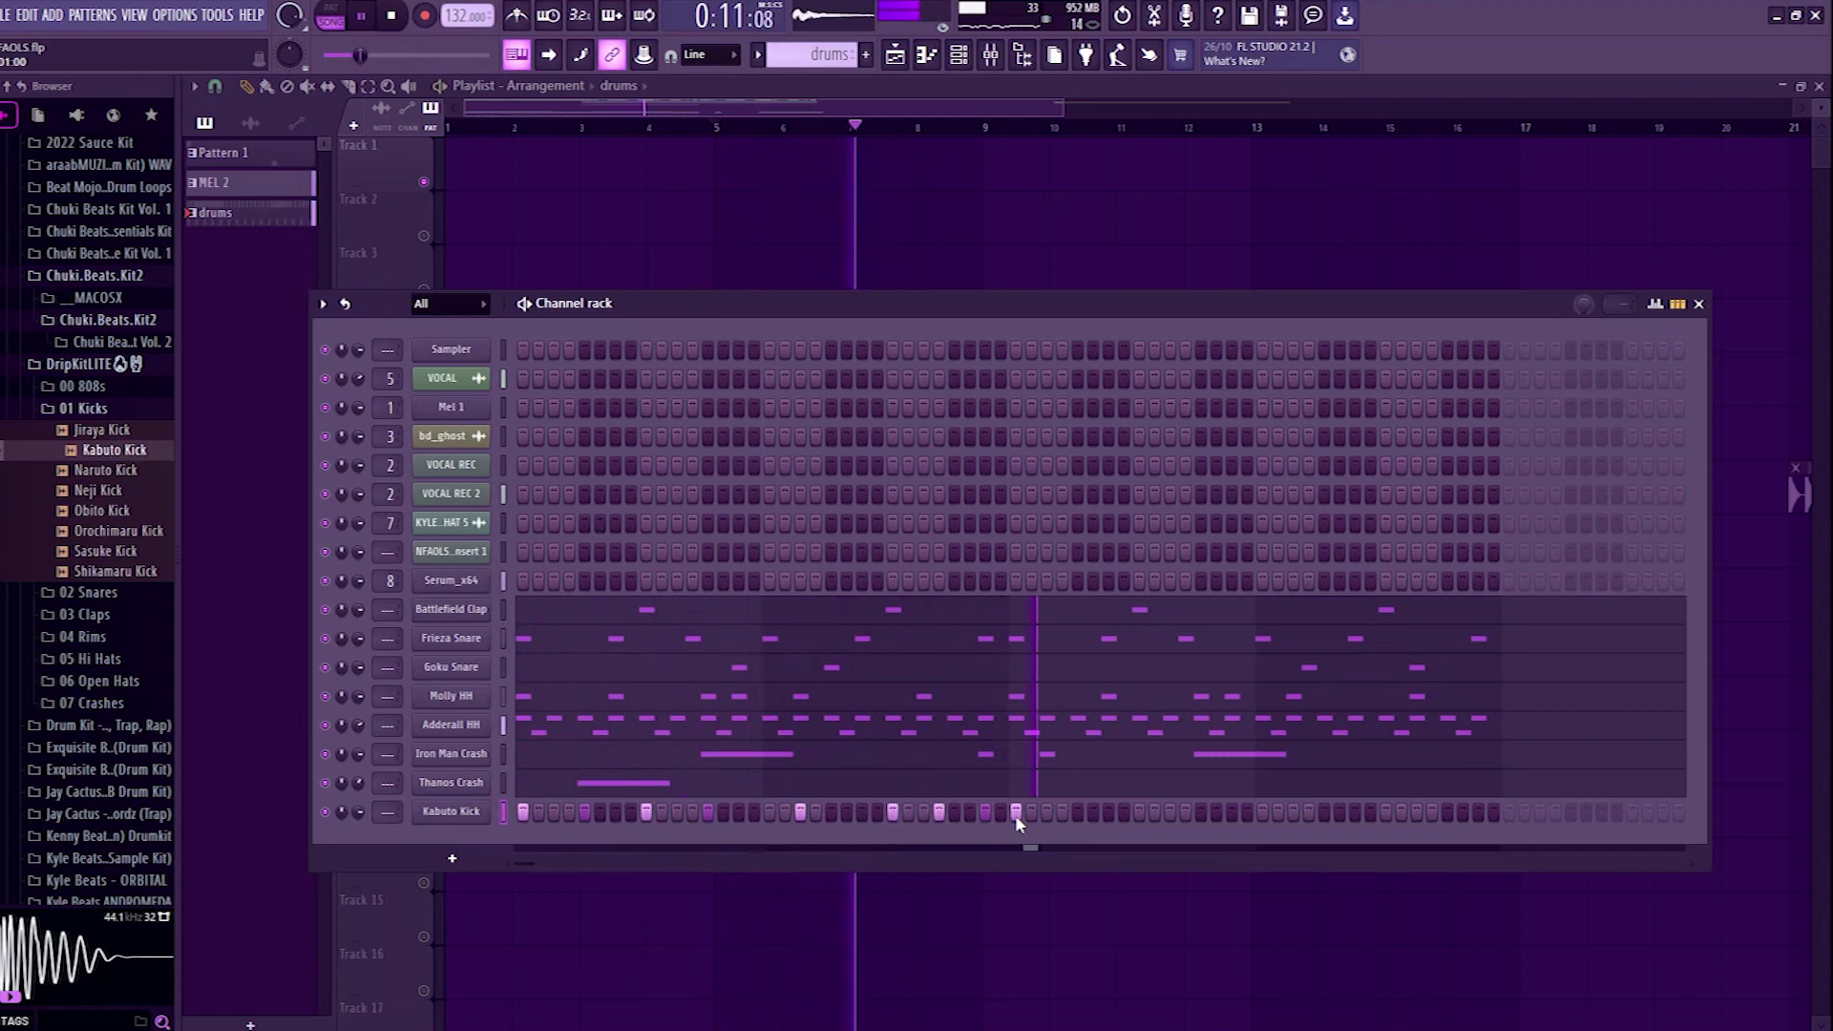
Step: Lengthen the Kabuto Kick notes to two steps in the piano roll and repeat the two-bar pattern to fill eight bars
{"action": "right_click", "coordinate": [458, 811]}
{"action": "left_click", "coordinate": [467, 761]}
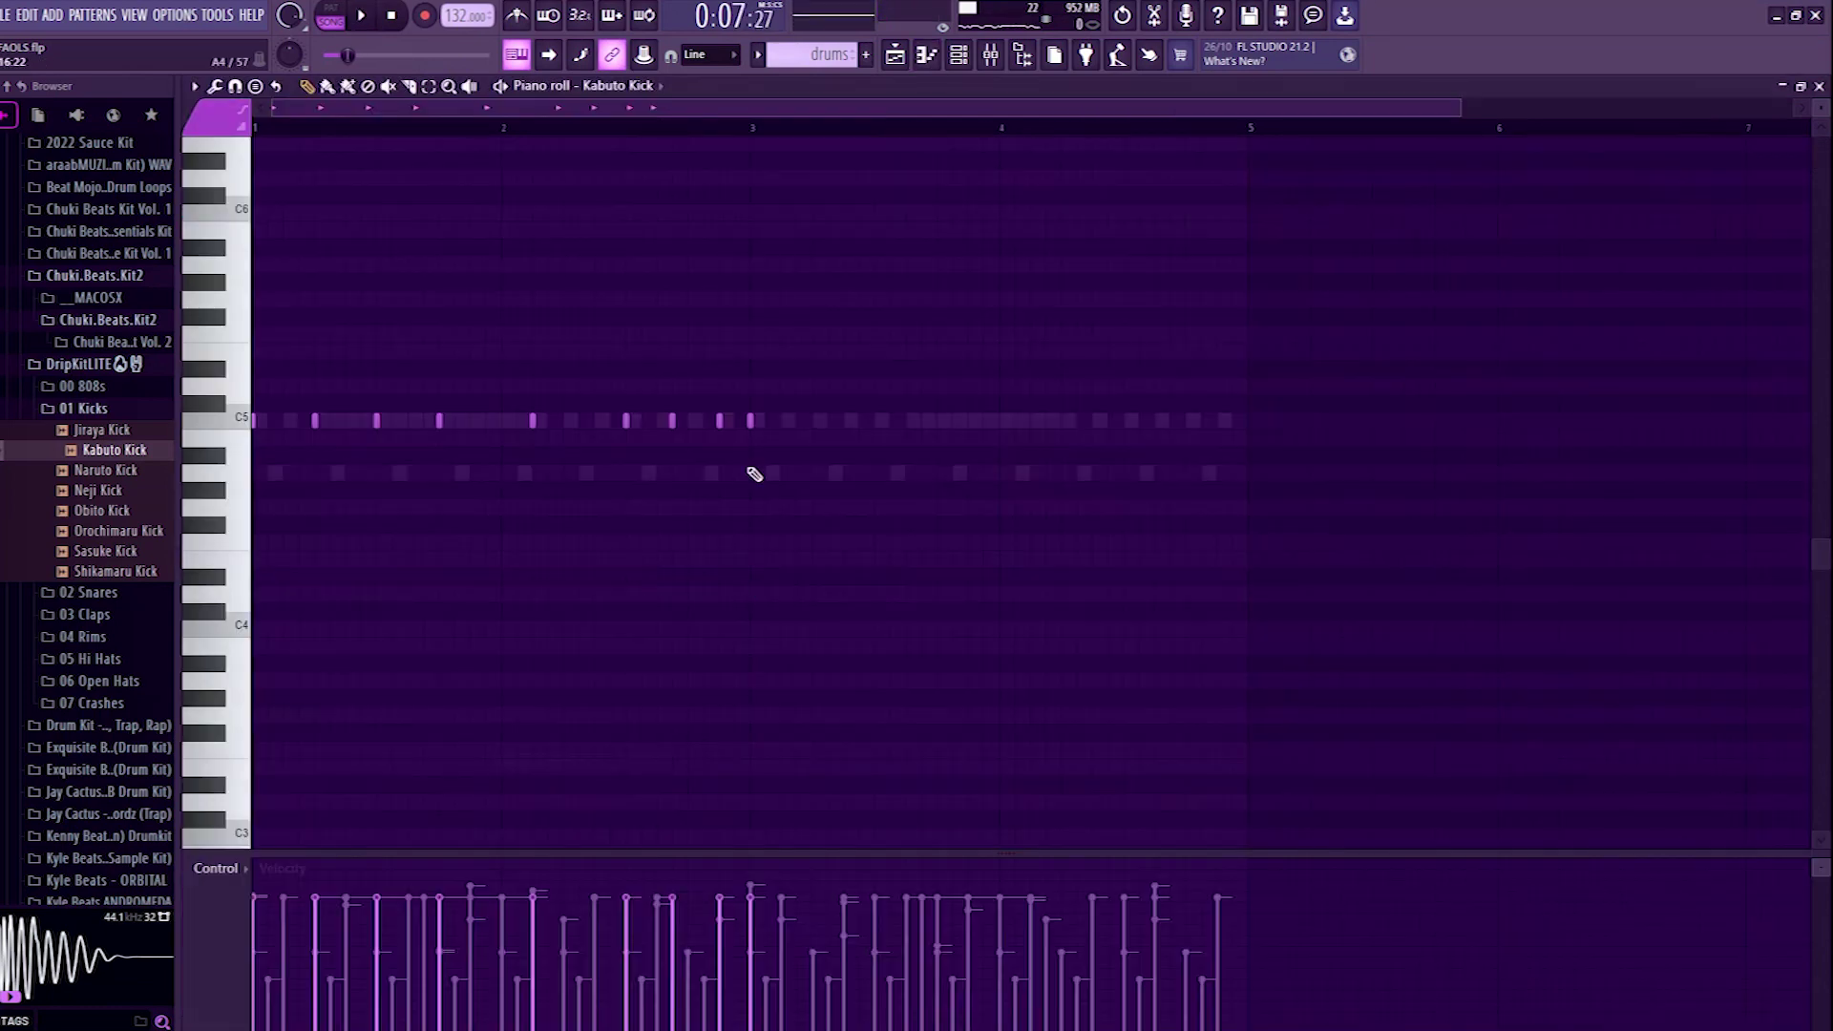
{"action": "key", "text": "space"}
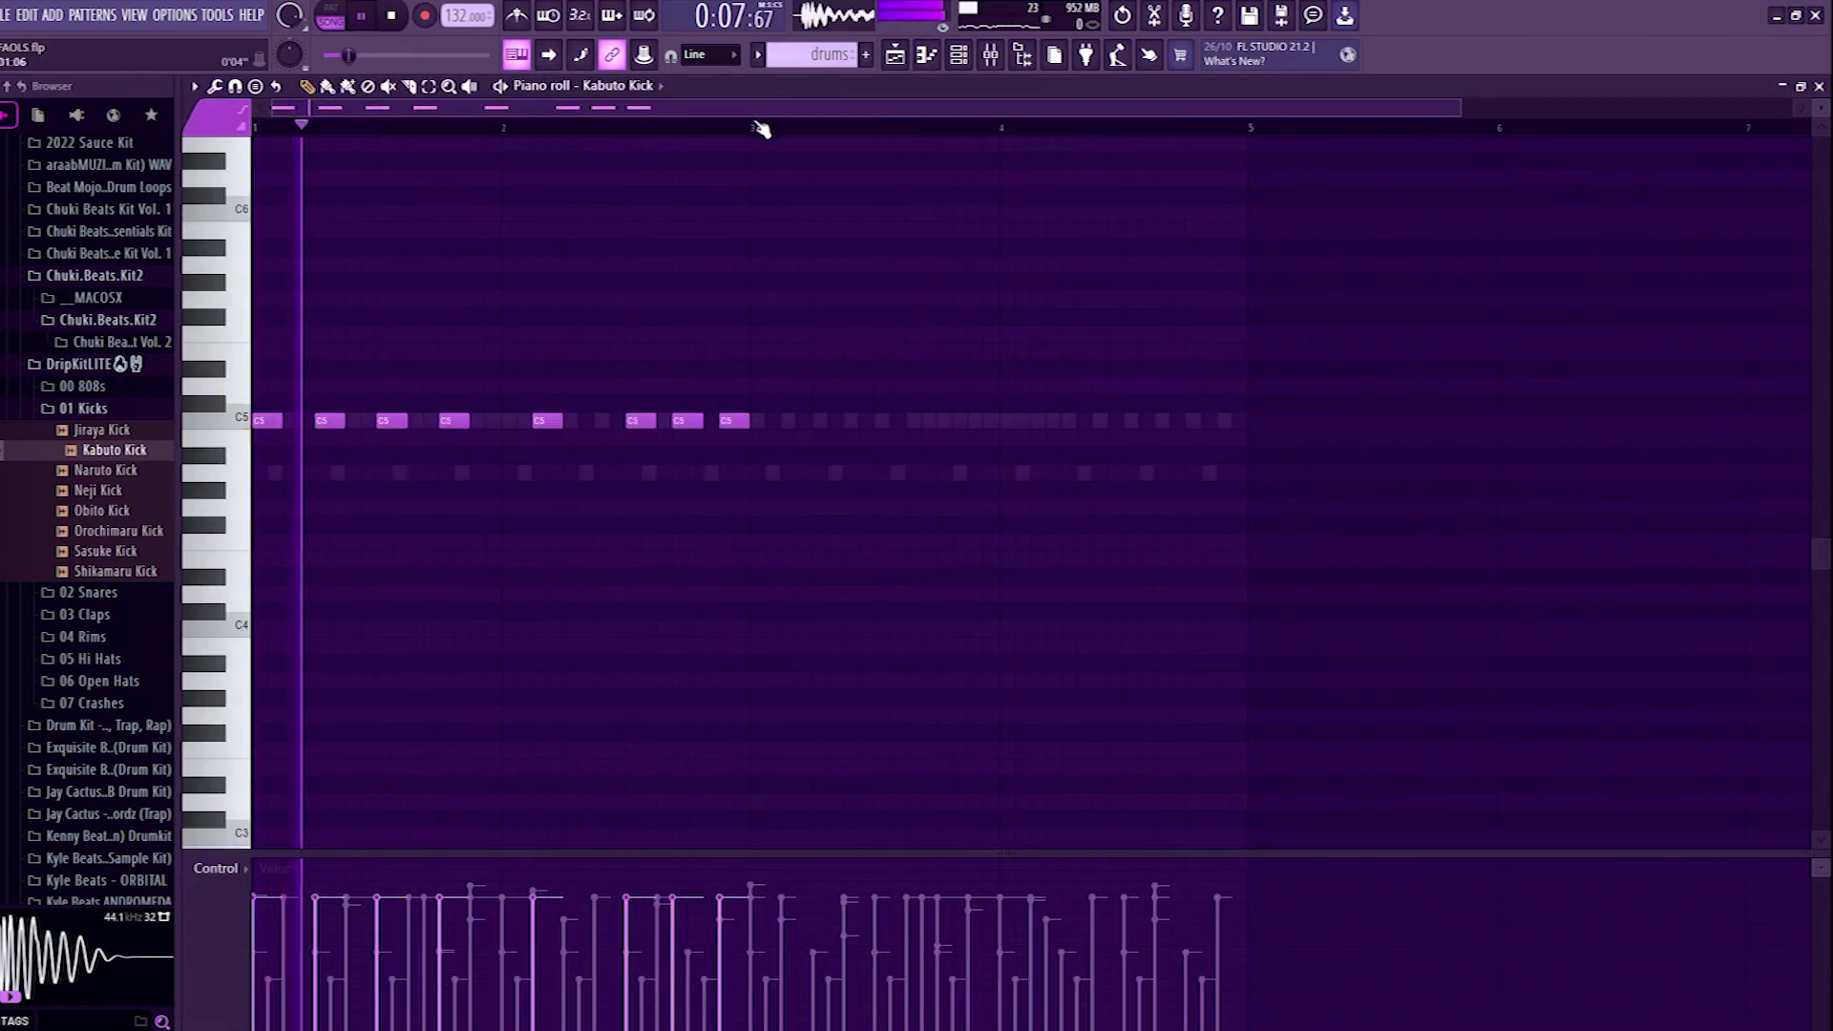
{"action": "key", "text": "ctrl+a"}
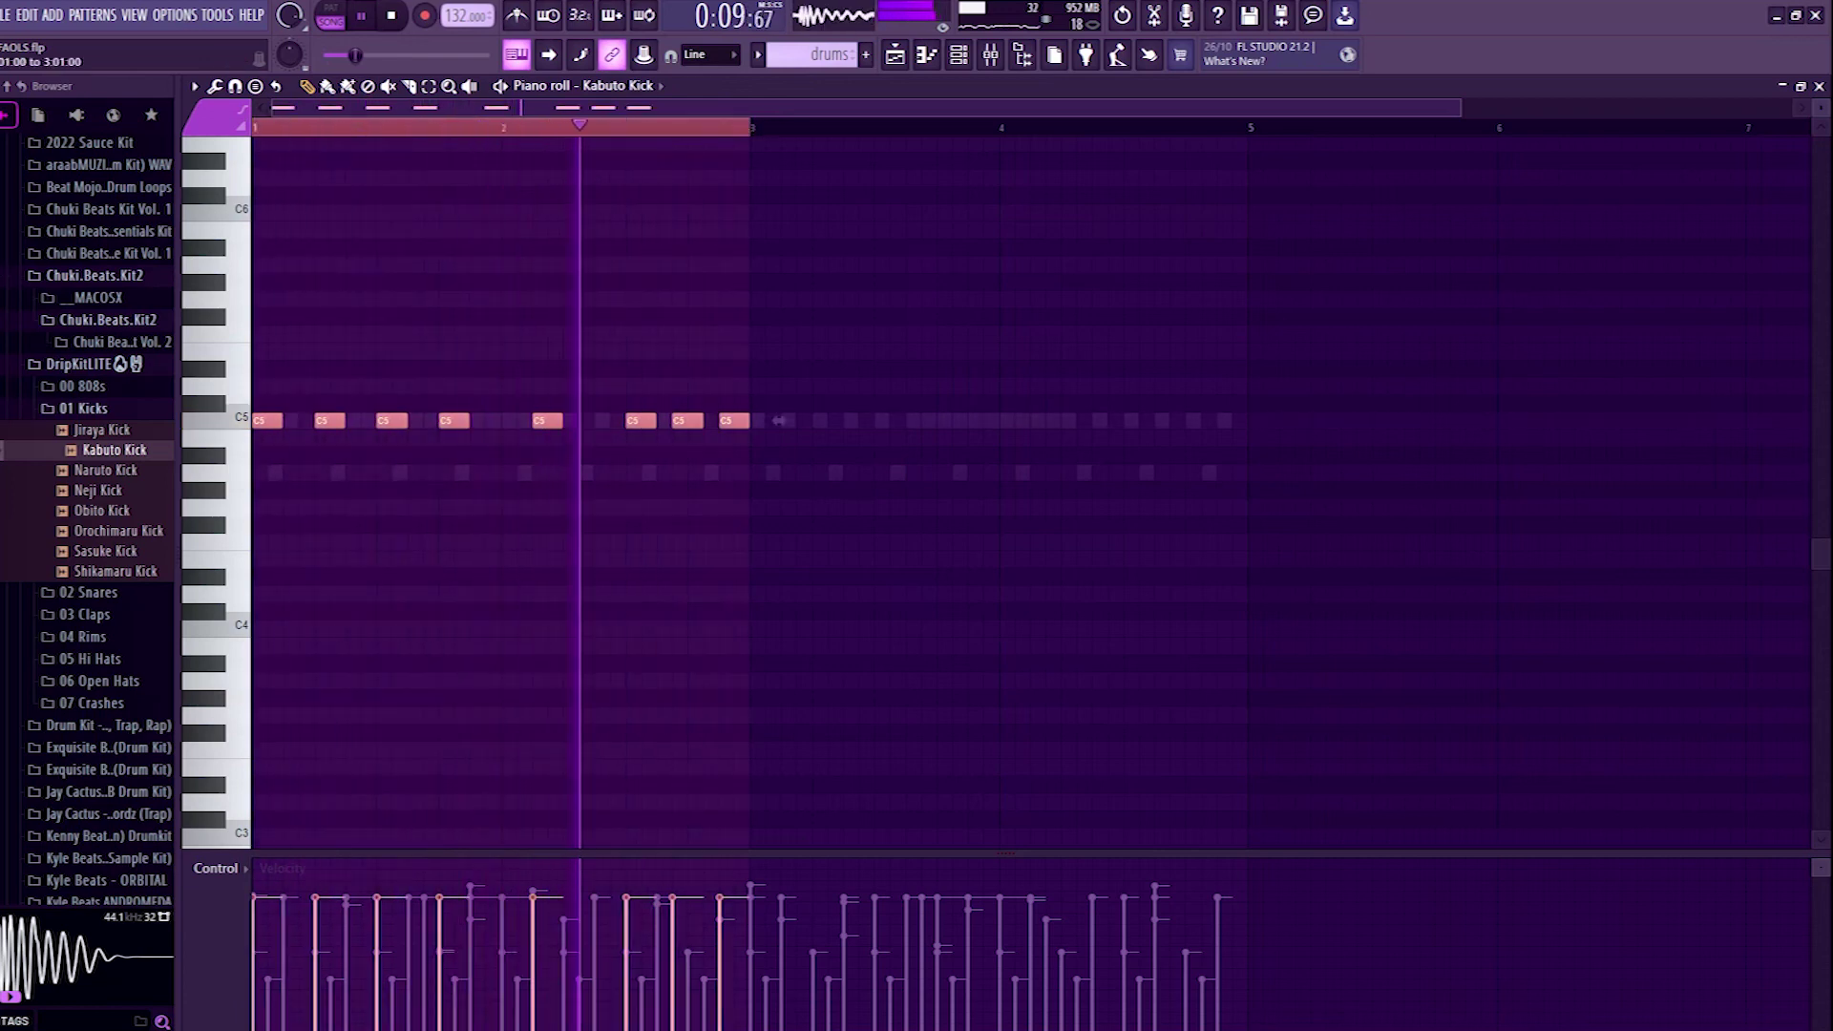
{"action": "key", "text": "ctrl+b"}
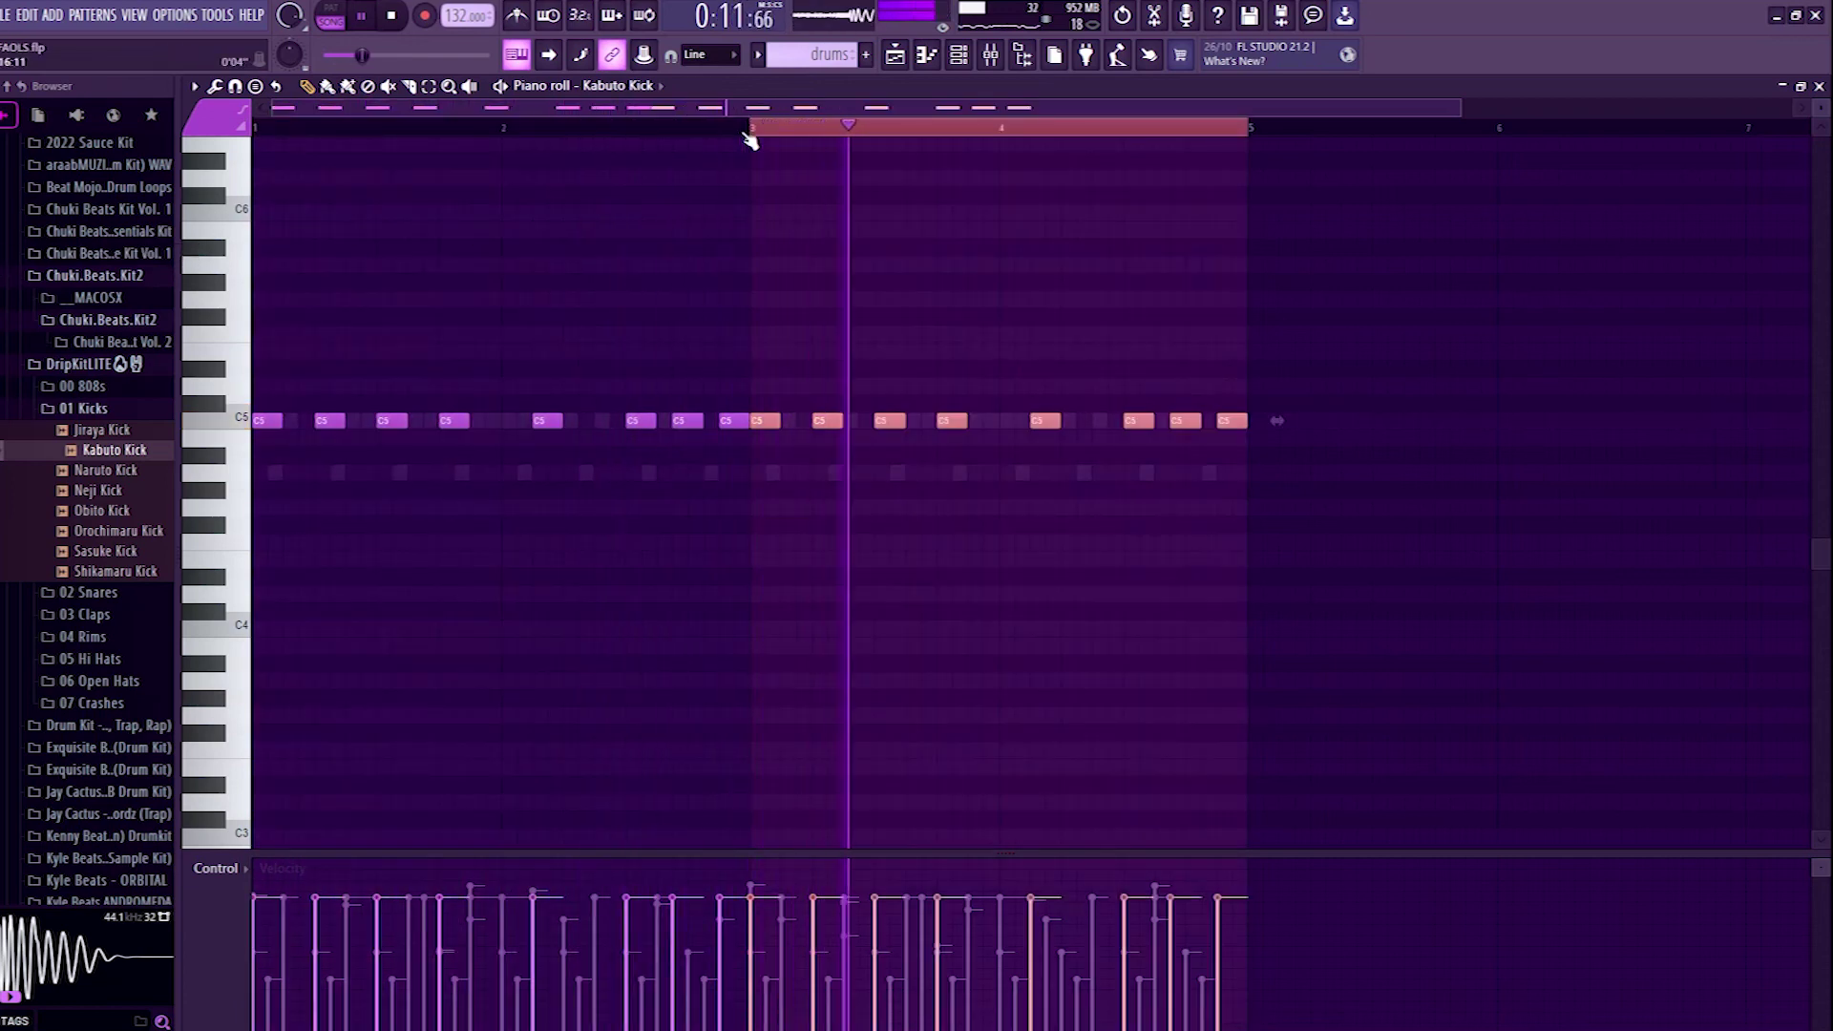
{"action": "left_click_drag", "start_coordinate": [750, 130], "coordinate": [254, 143]}
{"action": "key", "text": "ctrl+b"}
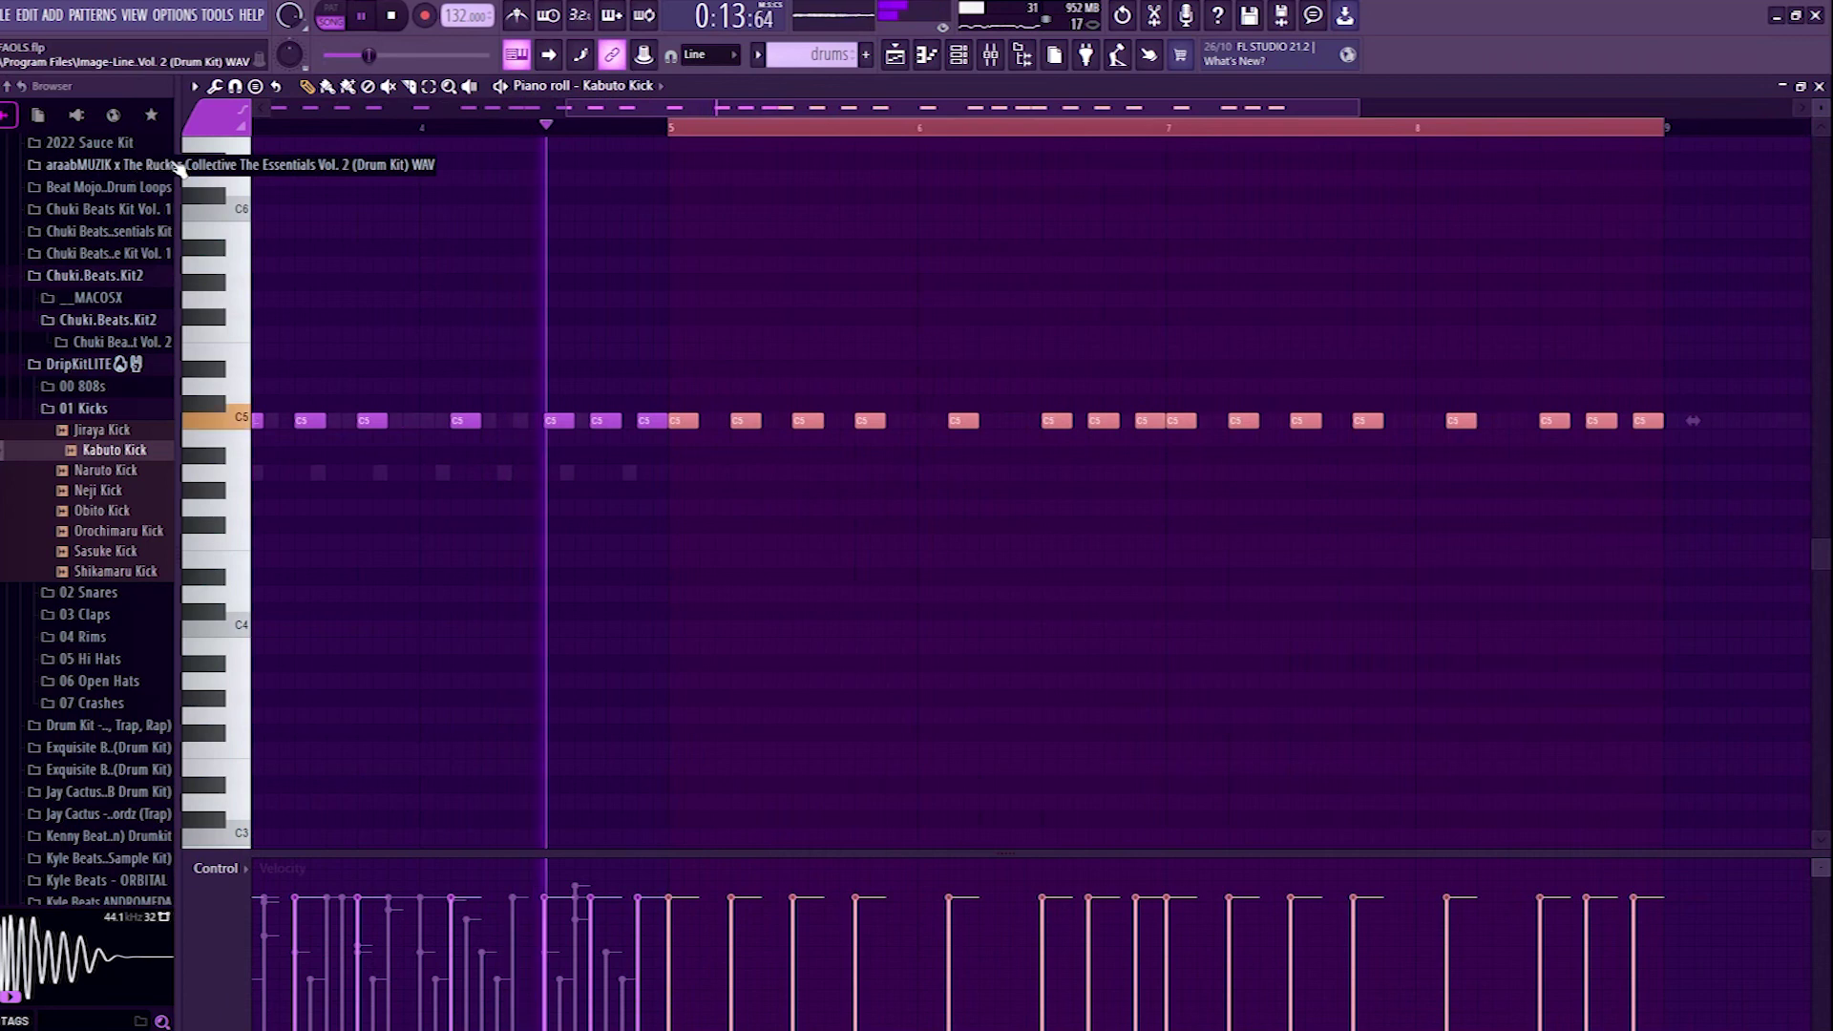
{"action": "left_click", "coordinate": [1818, 86]}
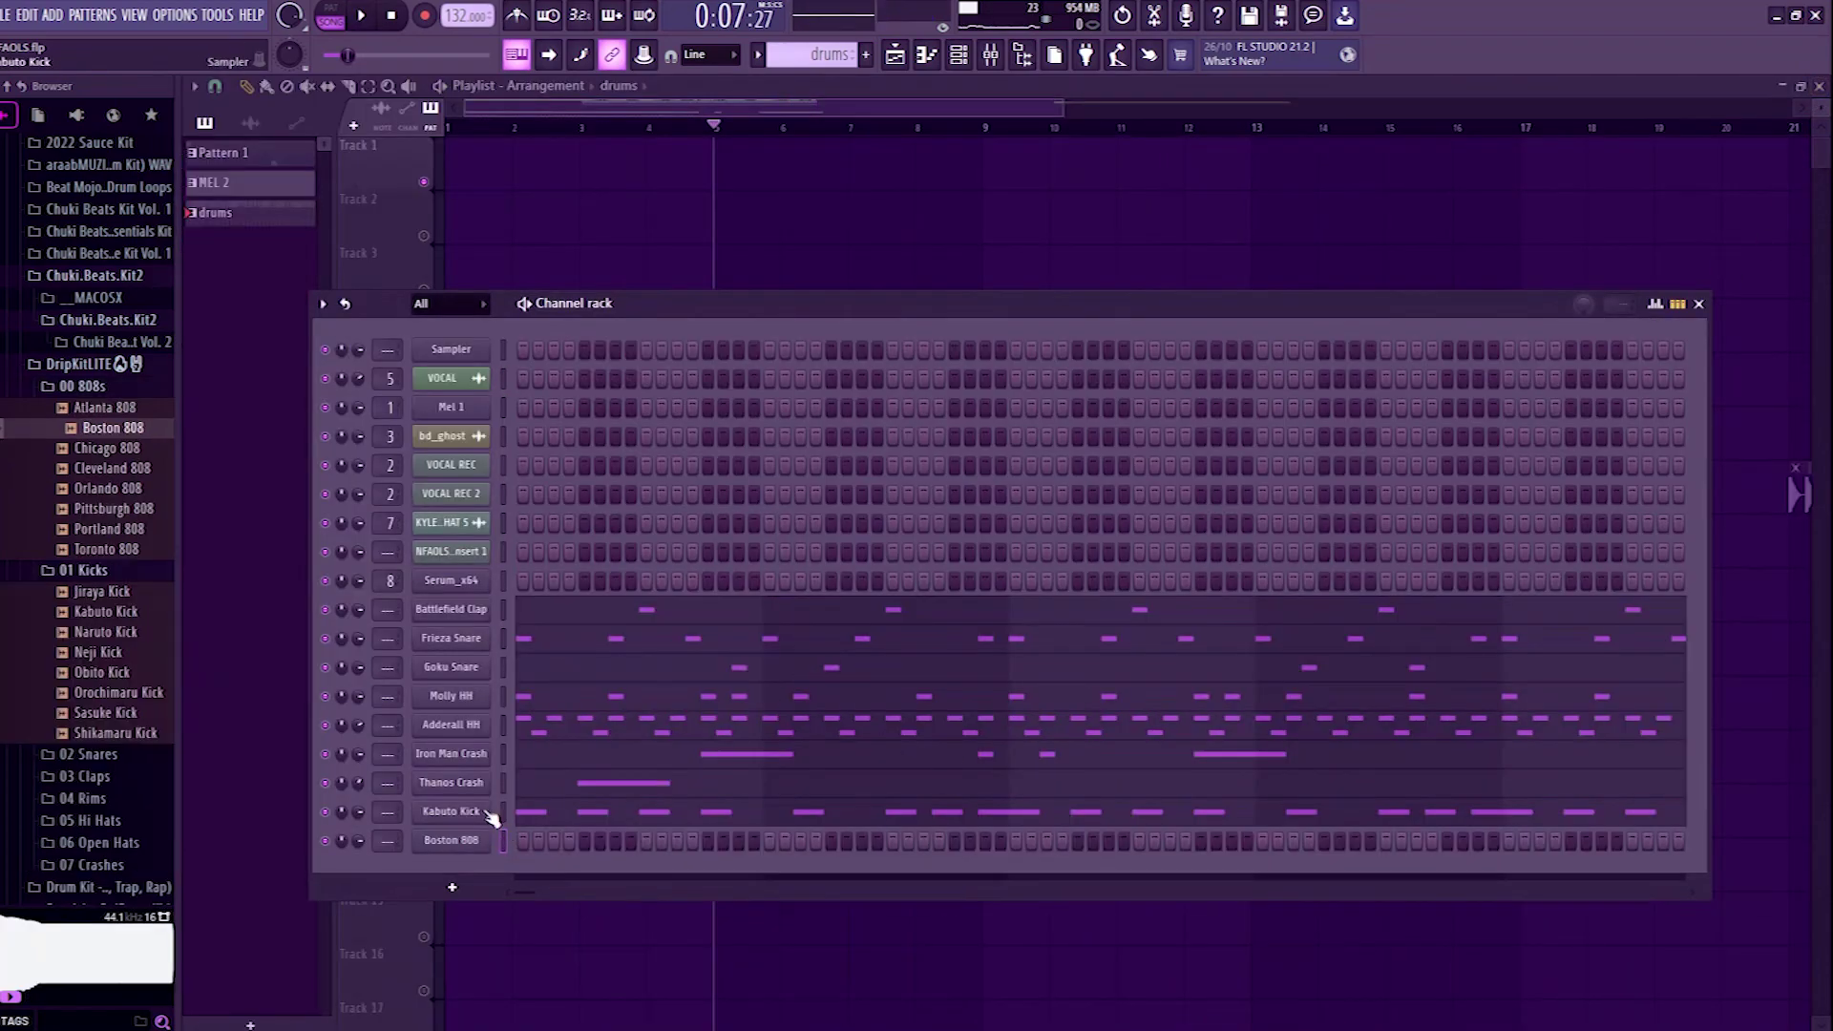
Step: Copy the Kabuto Kick pattern to the Boston 808 channel and set the 808 to cut itself
{"action": "right_click", "coordinate": [485, 842]}
{"action": "left_click", "coordinate": [707, 781]}
{"action": "right_click", "coordinate": [472, 847]}
{"action": "left_click", "coordinate": [698, 799]}
{"action": "right_click", "coordinate": [477, 841]}
{"action": "left_click", "coordinate": [468, 870]}
{"action": "key", "text": "space"}
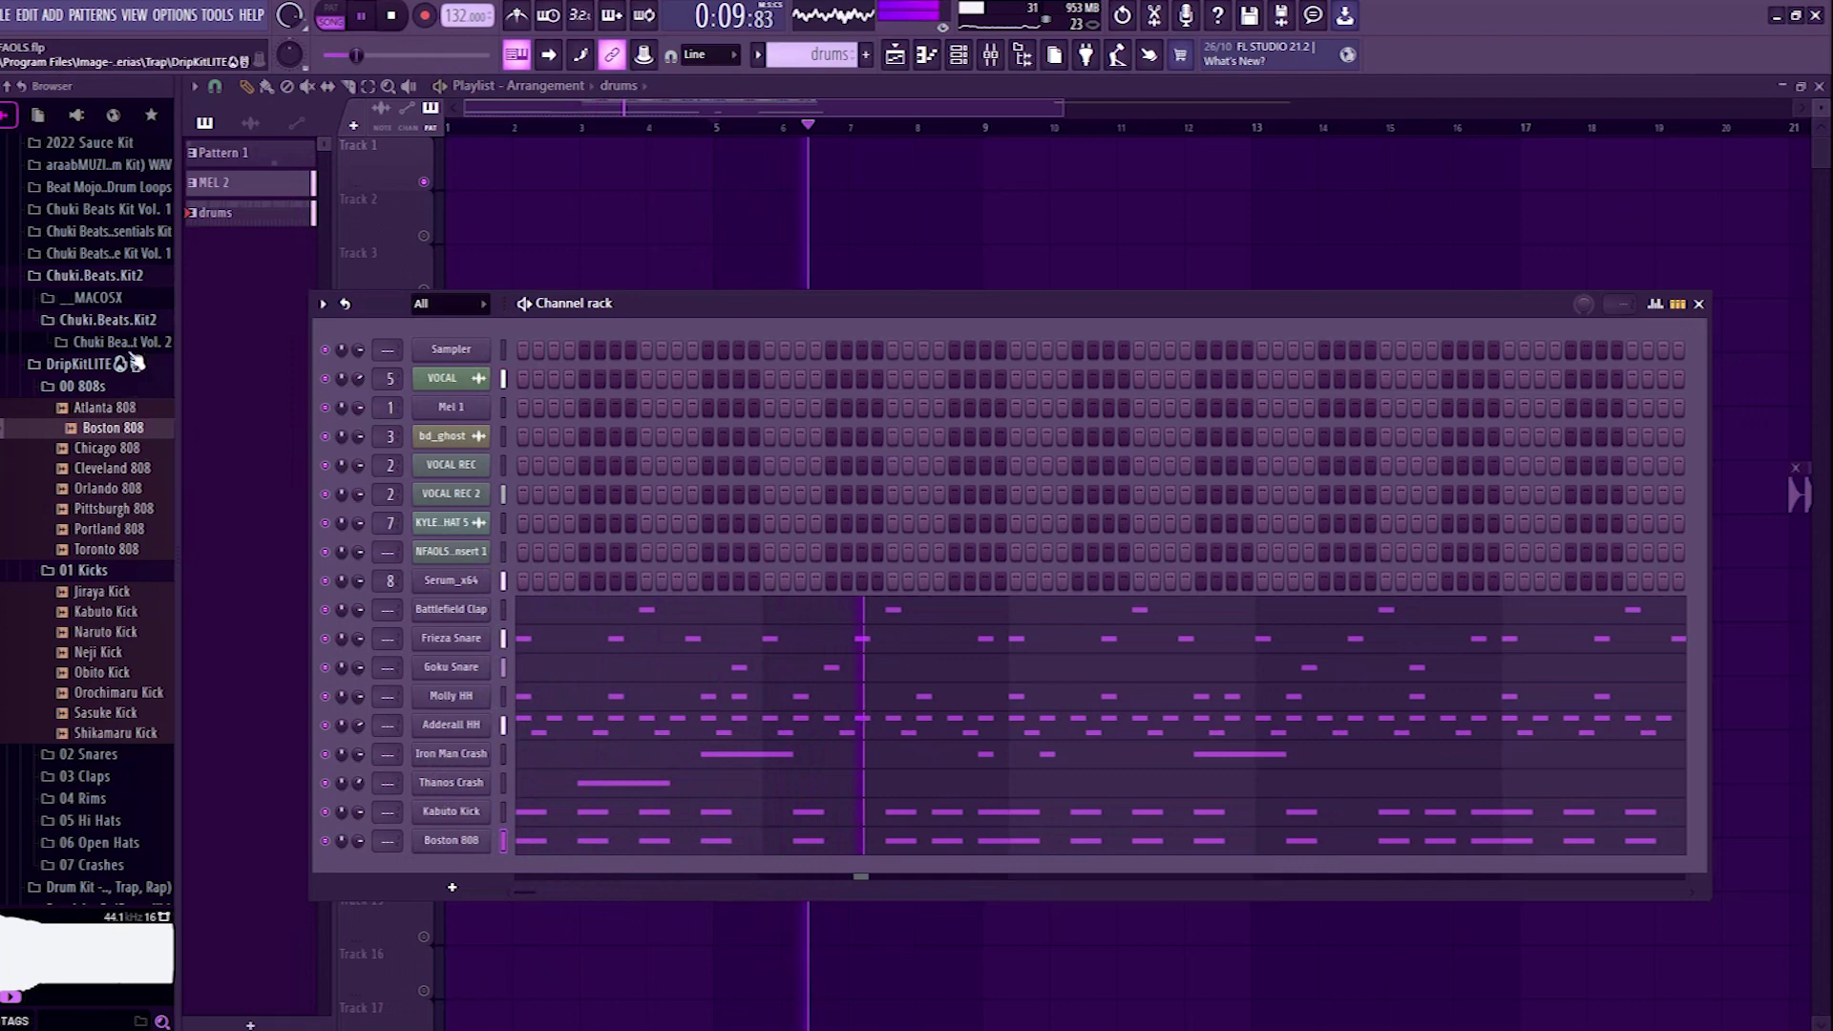
{"action": "scroll", "coordinate": [172, 571], "scroll_direction": "down", "scroll_amount": 1}
{"action": "key", "text": "space"}
Step: In the Boston 808 piano roll, delete the bar 2 notes except the one on beat 3
{"action": "right_click", "coordinate": [487, 843]}
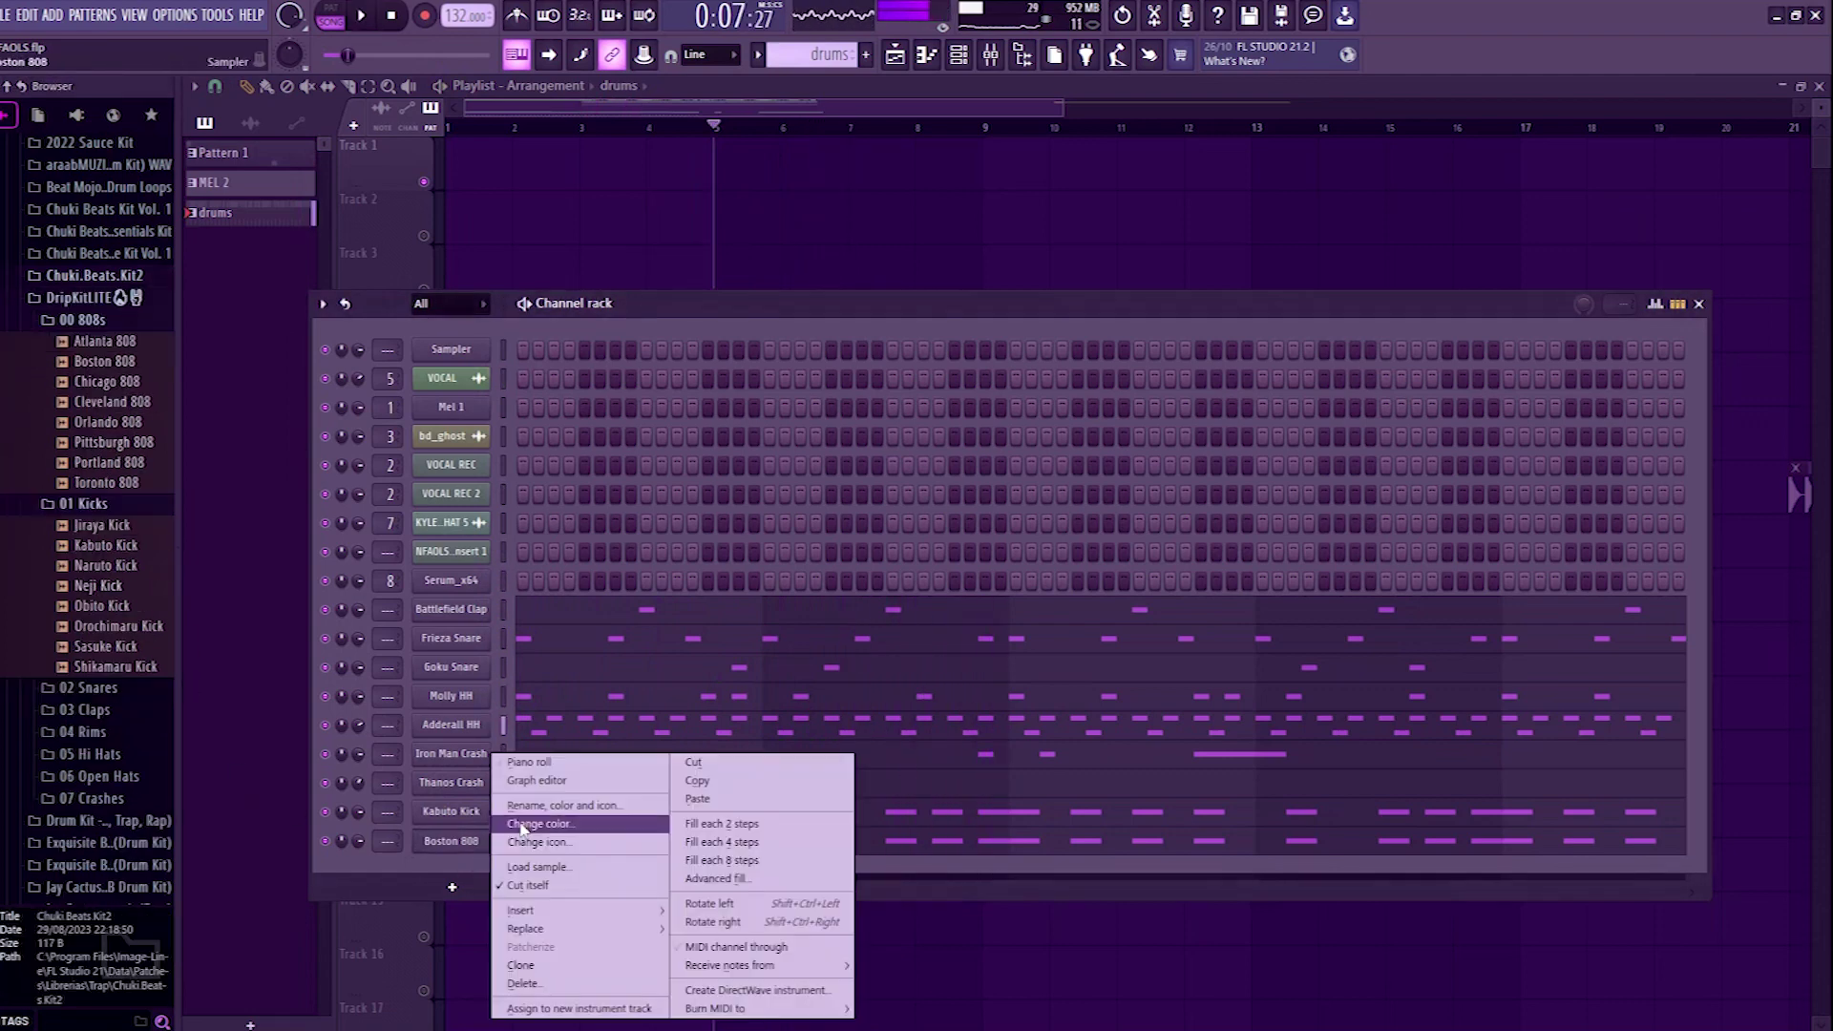
{"action": "left_click", "coordinate": [512, 764]}
{"action": "key", "text": "space"}
{"action": "left_click_drag", "start_coordinate": [1716, 107], "coordinate": [1018, 107]}
{"action": "key", "text": "space"}
{"action": "key", "text": "space"}
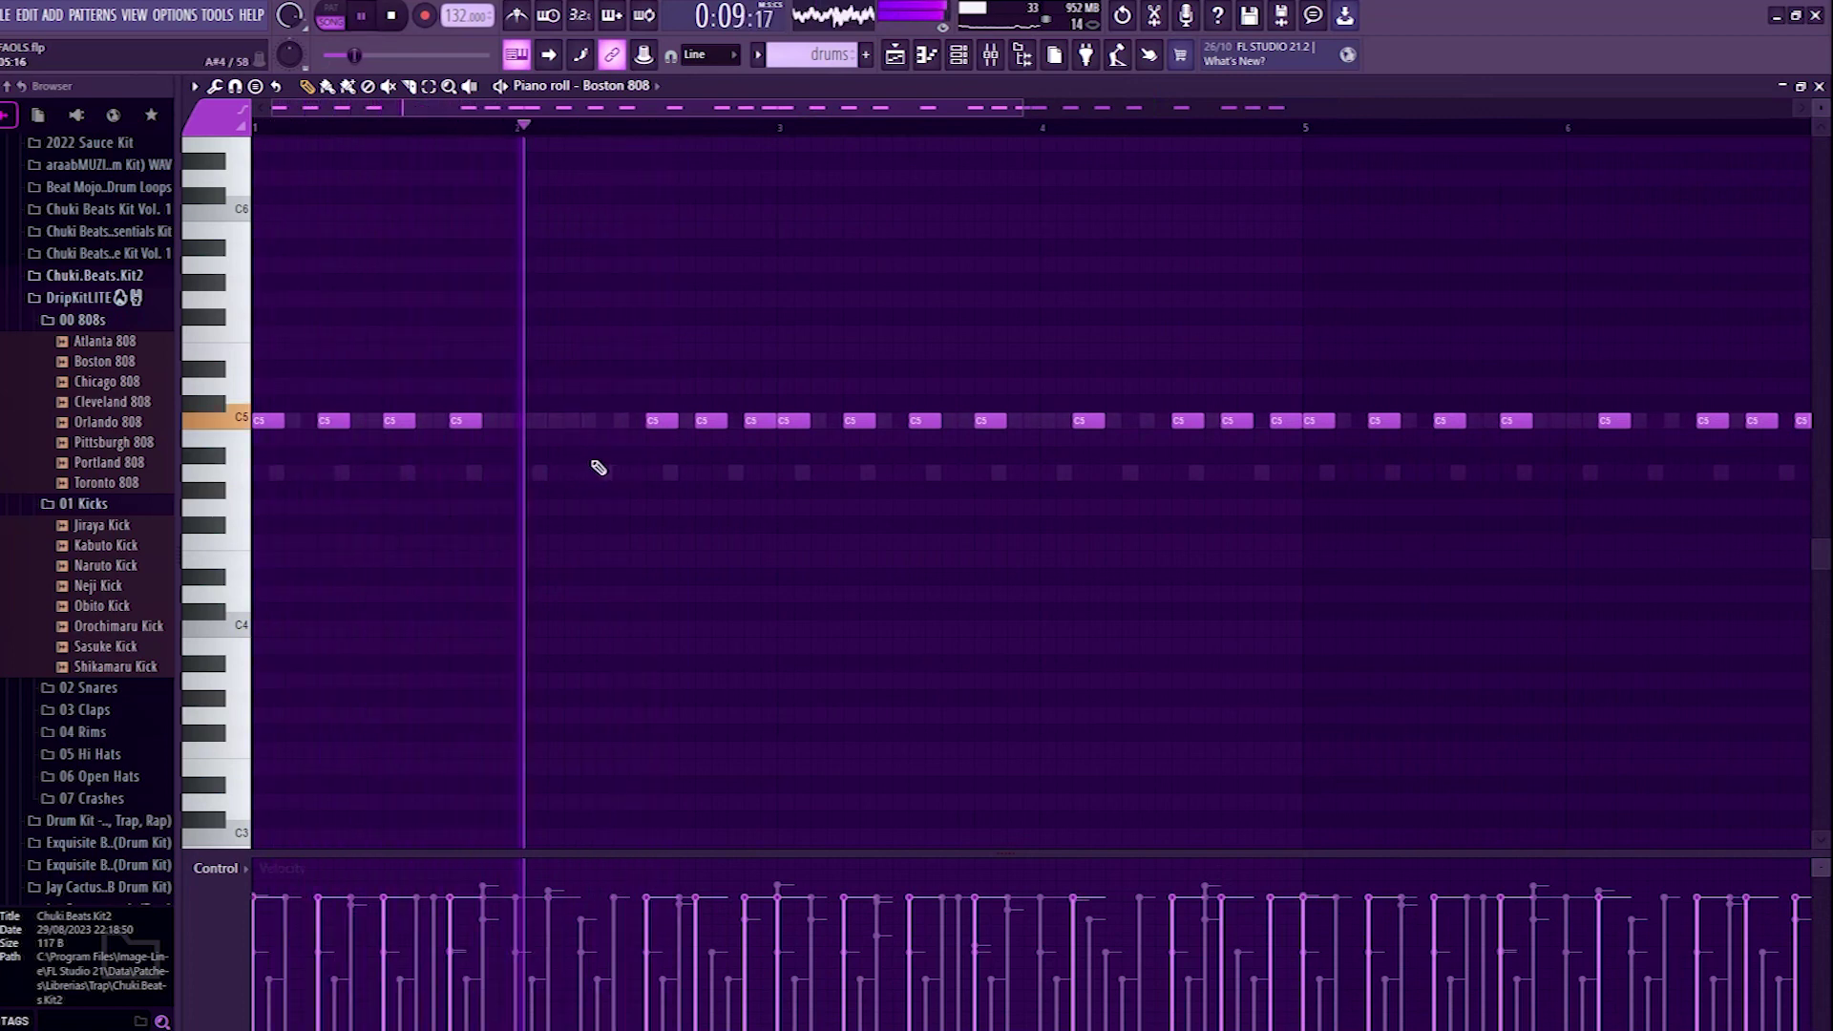
{"action": "key", "text": "space"}
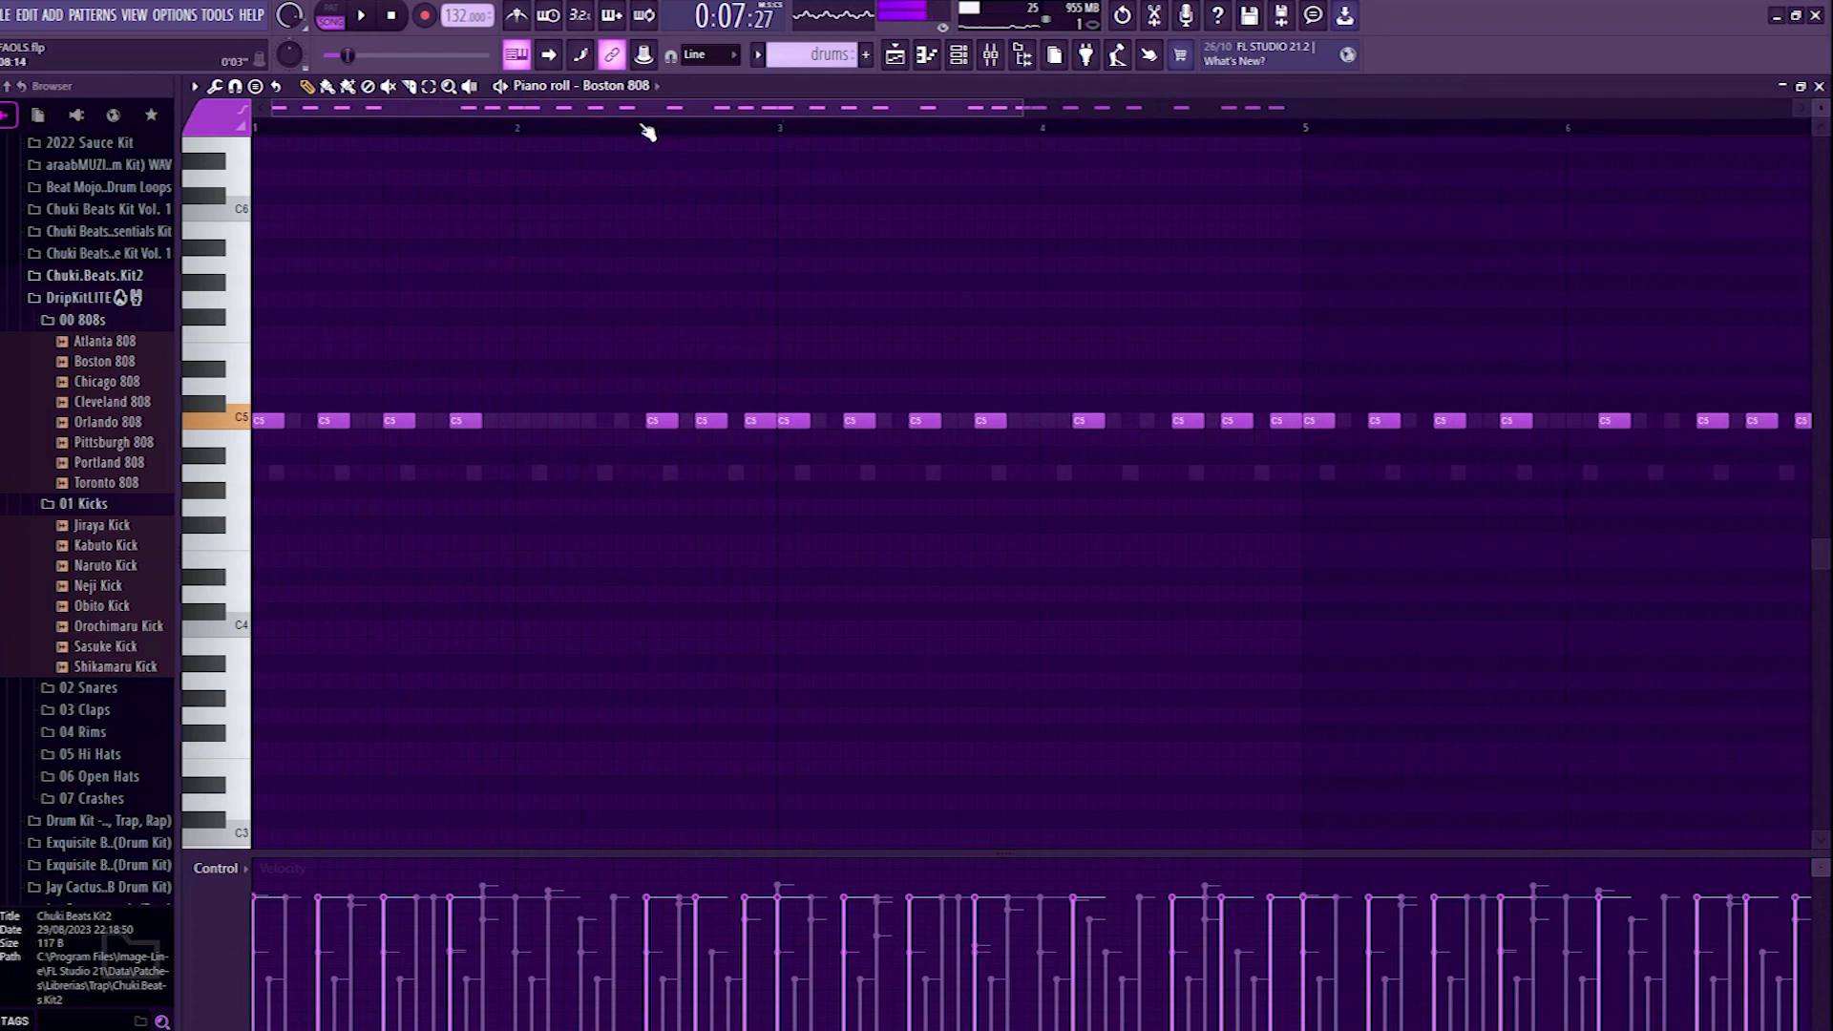
{"action": "right_click", "coordinate": [756, 421]}
{"action": "key", "text": "space"}
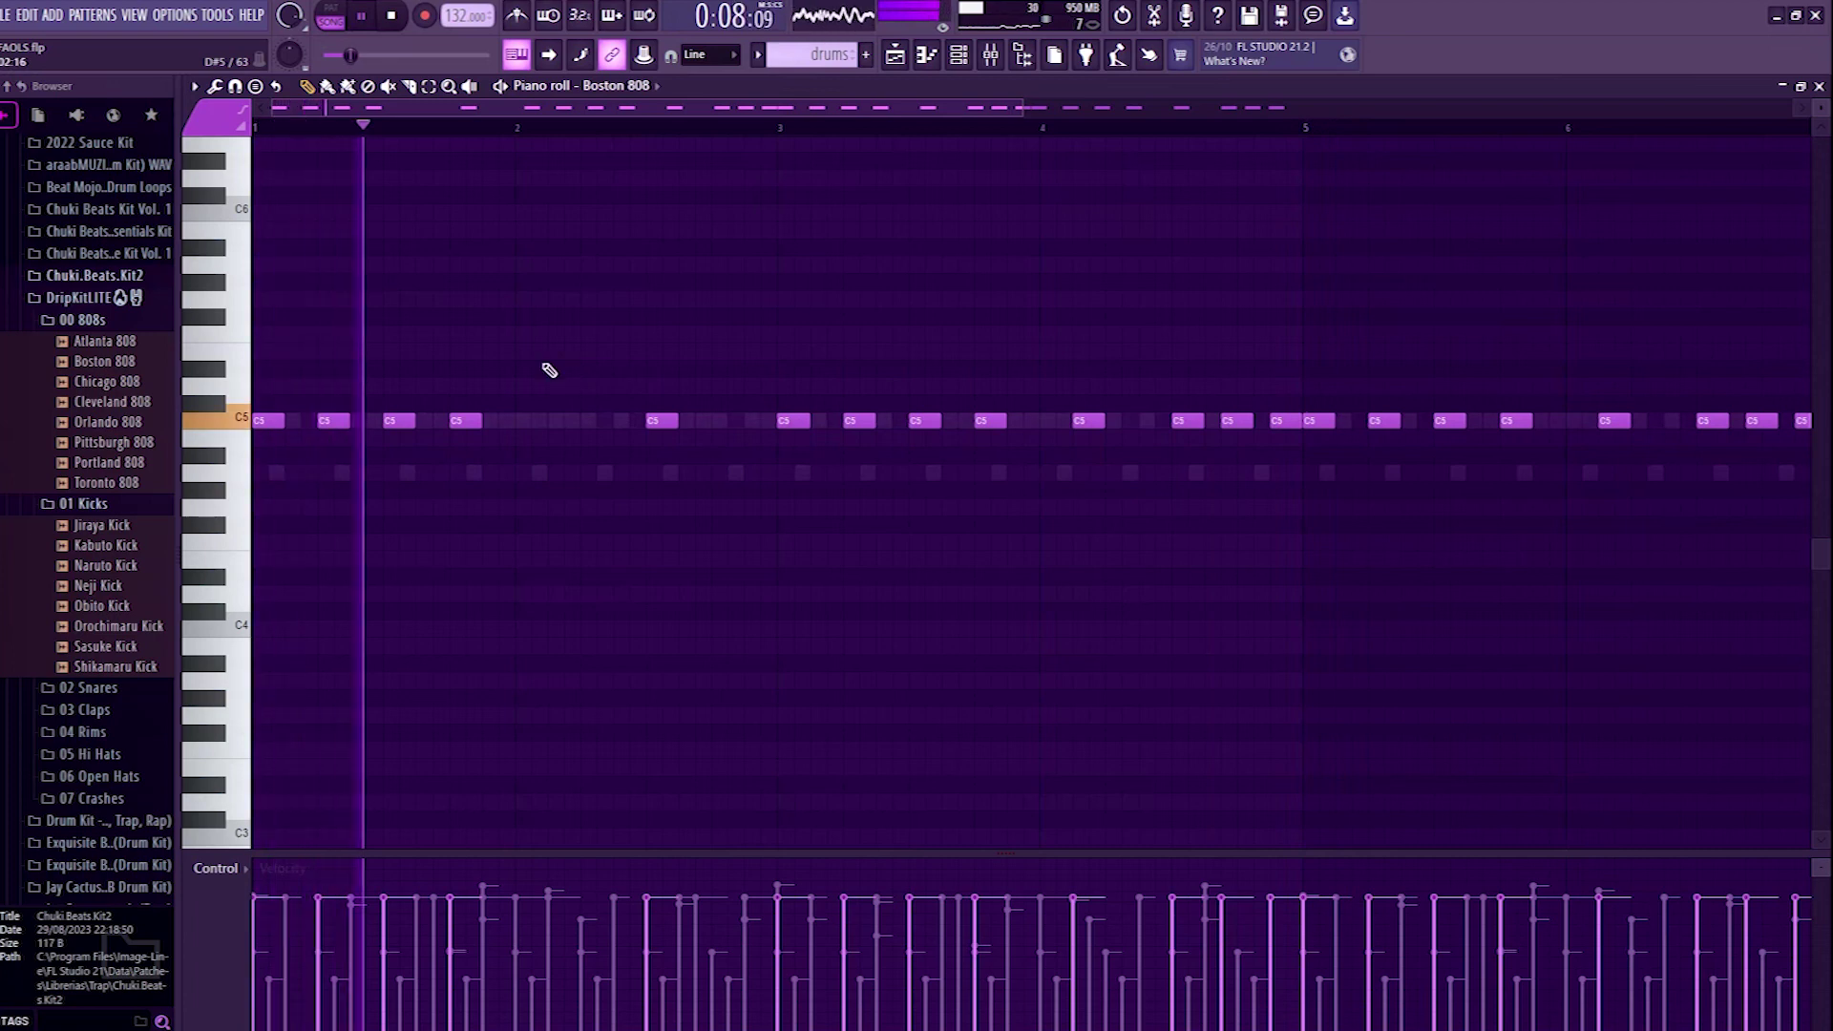
Step: Raise the Boston 808 notes to E5, placing the third bar 5 note at G5 and the six notes from late bar 6 at D5
{"action": "left_click_drag", "start_coordinate": [657, 417], "coordinate": [657, 354]}
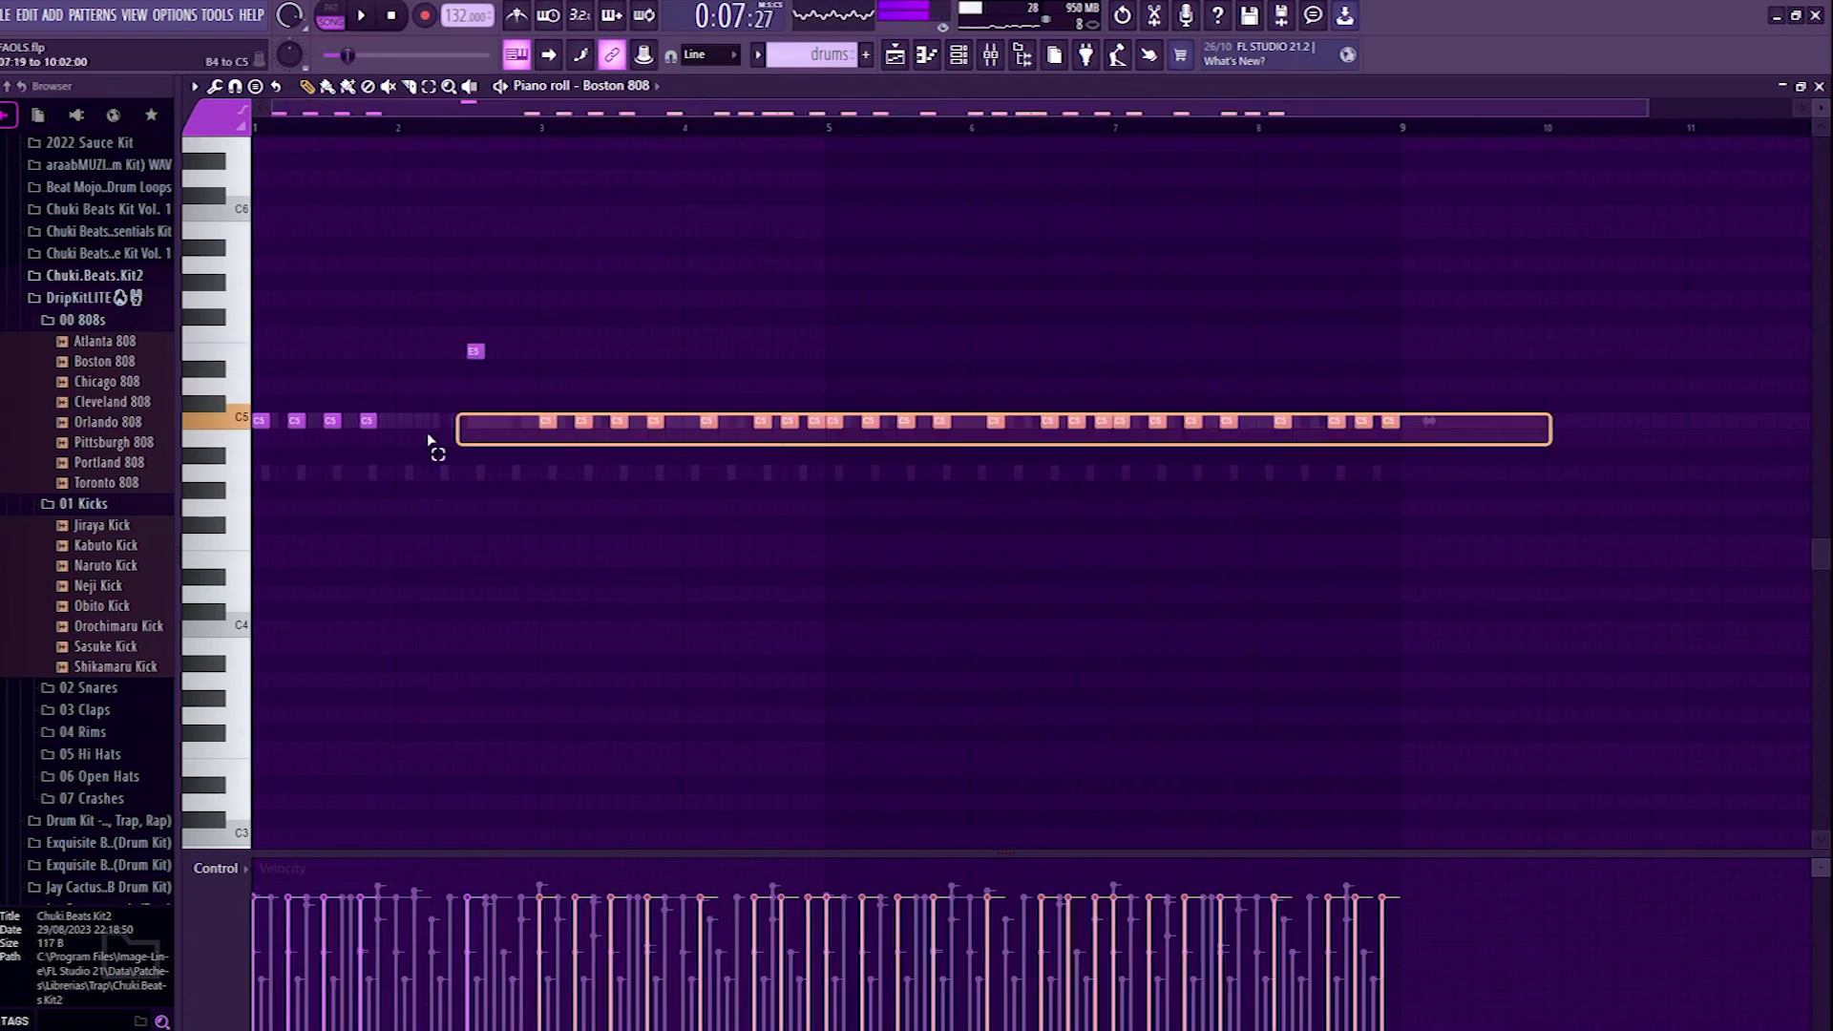
{"action": "left_click_drag", "start_coordinate": [476, 420], "coordinate": [476, 352]}
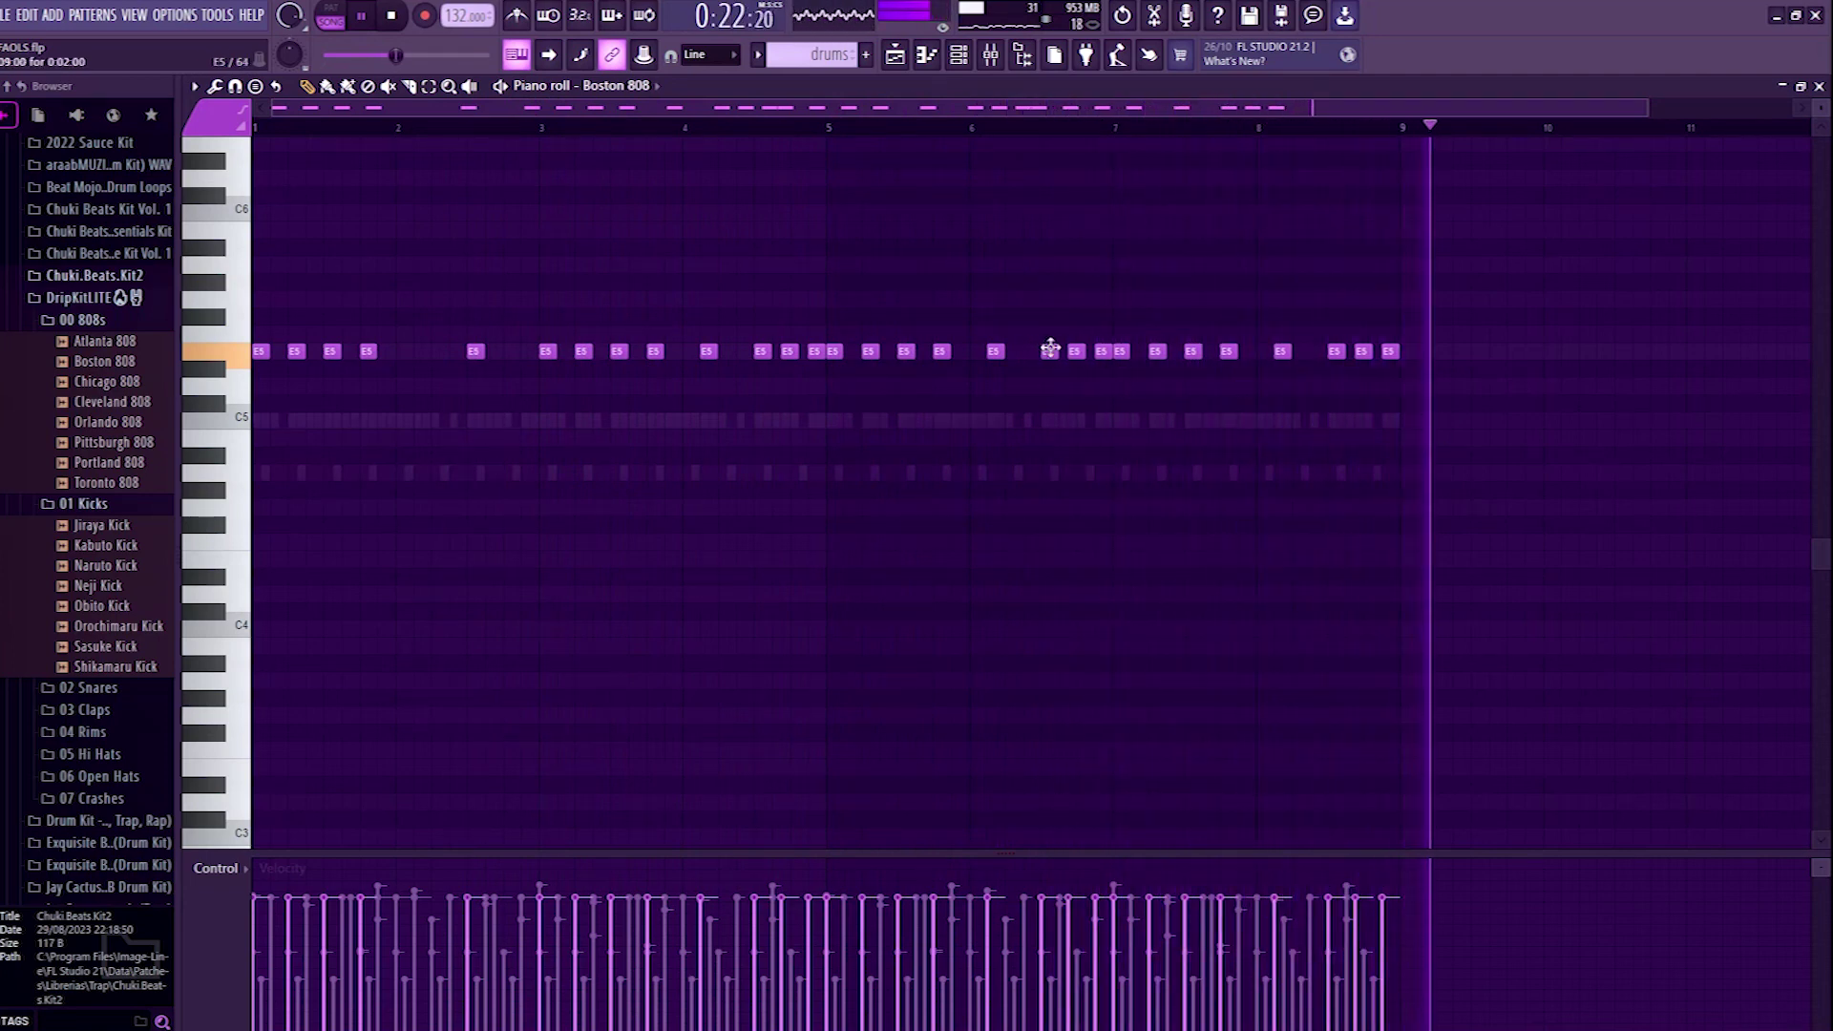
{"action": "right_click", "coordinate": [906, 351]}
{"action": "left_click", "coordinate": [906, 300]}
{"action": "left_click_drag", "start_coordinate": [1076, 352], "coordinate": [1102, 385]}
{"action": "left_click_drag", "start_coordinate": [1119, 351], "coordinate": [1157, 385]}
{"action": "left_click_drag", "start_coordinate": [1192, 352], "coordinate": [1228, 386]}
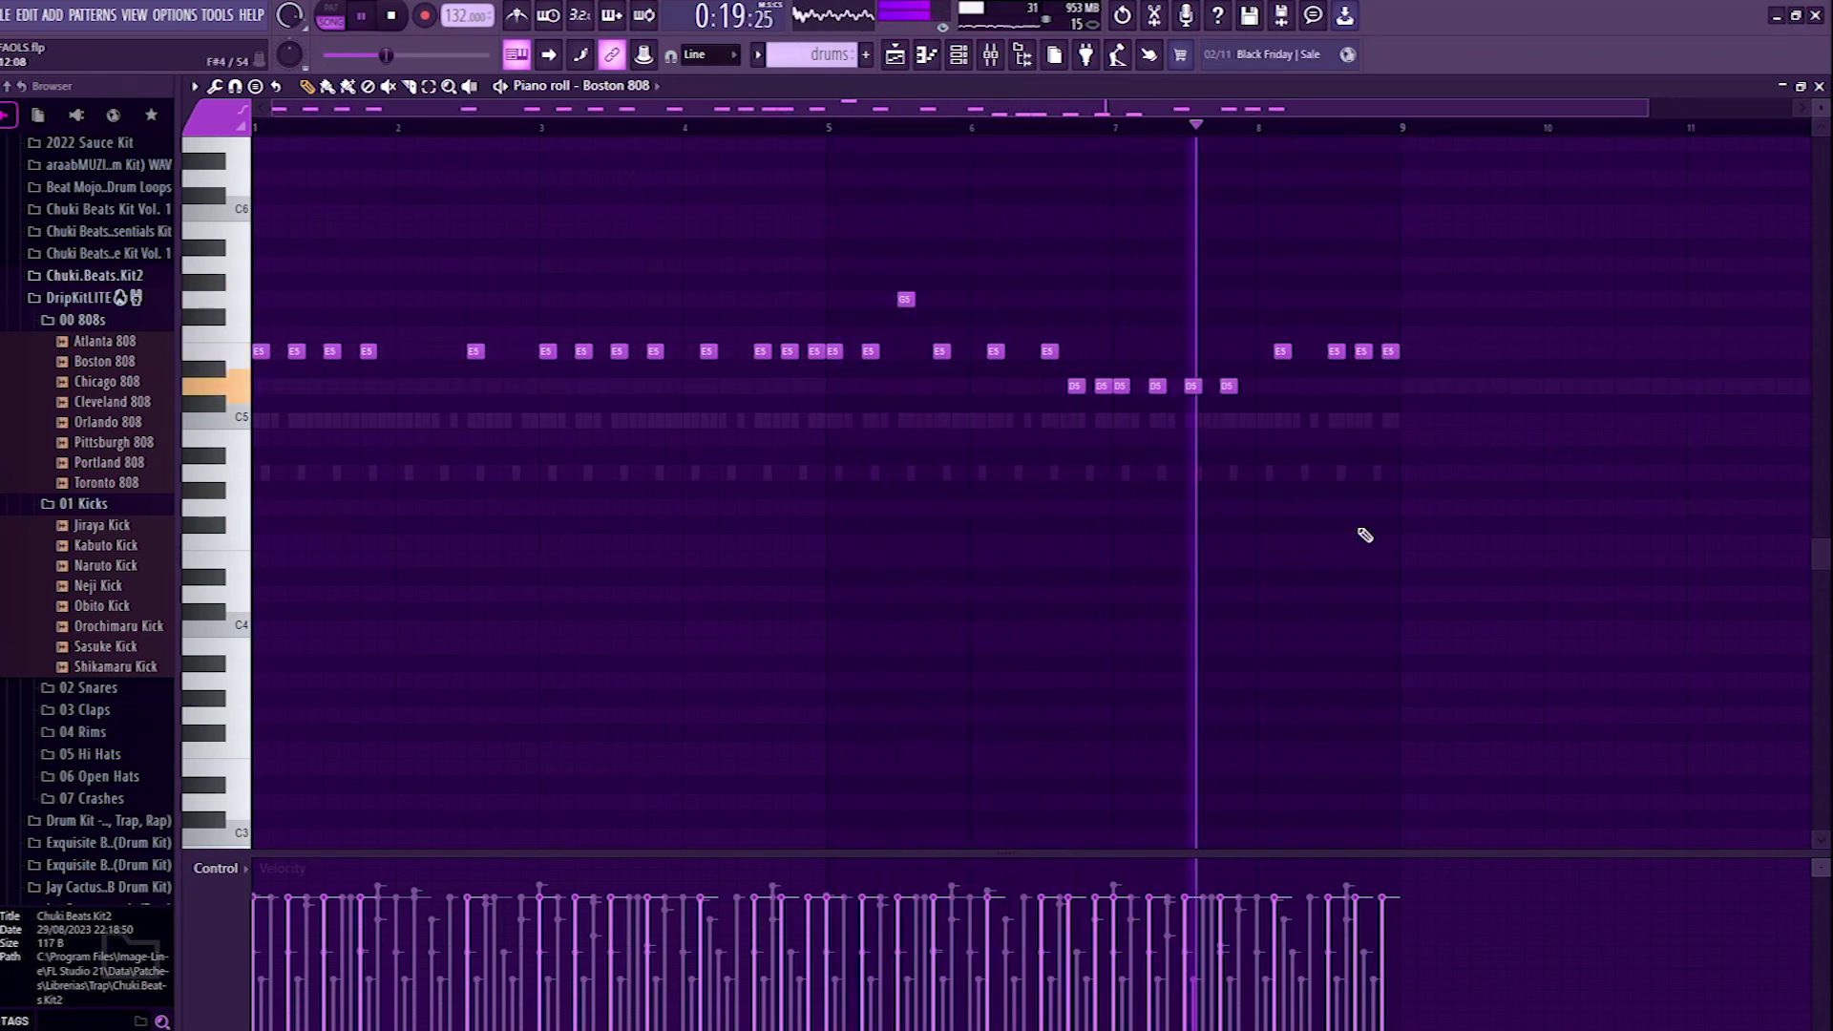
Step: Move the third bar 5 note and first two bar 6 notes to G#5, and the last three bar 8 notes to C#5
{"action": "left_click_drag", "start_coordinate": [995, 351], "coordinate": [994, 281]}
{"action": "left_click_drag", "start_coordinate": [1049, 352], "coordinate": [1049, 282]}
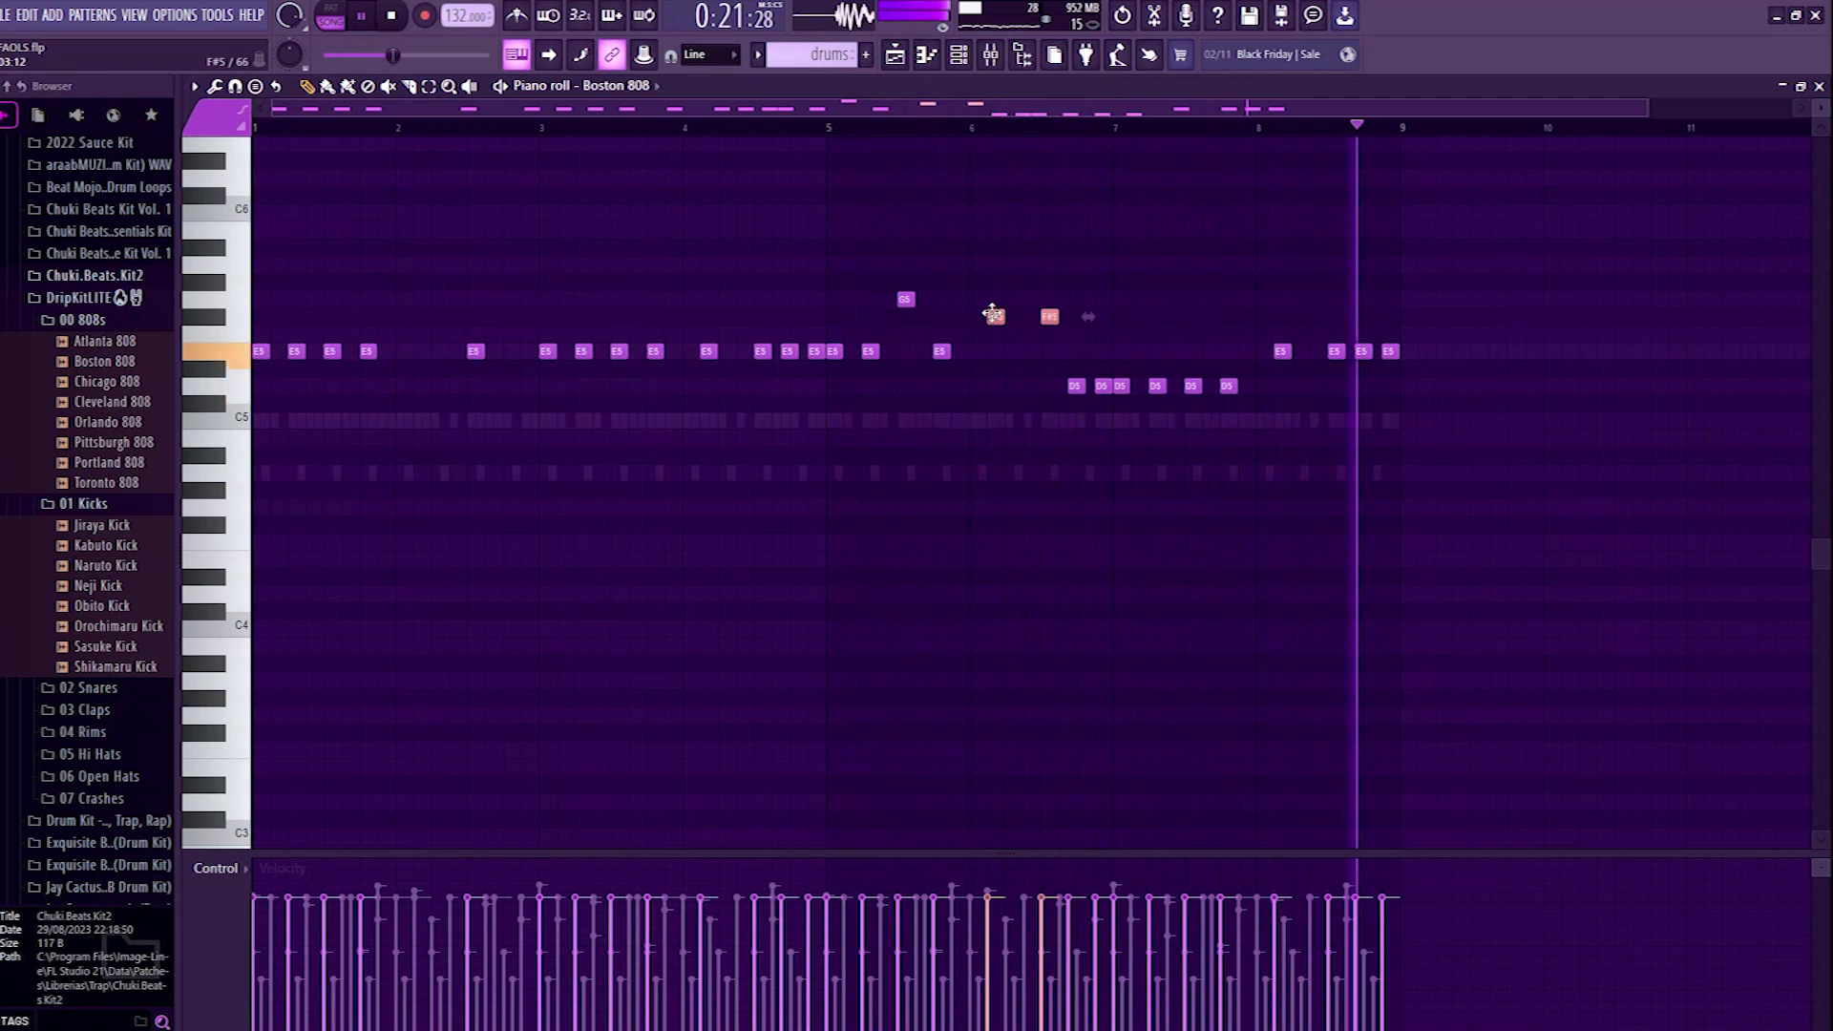
{"action": "left_click_drag", "start_coordinate": [906, 300], "coordinate": [906, 281]}
{"action": "left_click_drag", "start_coordinate": [1335, 351], "coordinate": [1335, 403]}
{"action": "left_click_drag", "start_coordinate": [1362, 351], "coordinate": [1363, 403]}
{"action": "left_click_drag", "start_coordinate": [1390, 351], "coordinate": [1390, 403]}
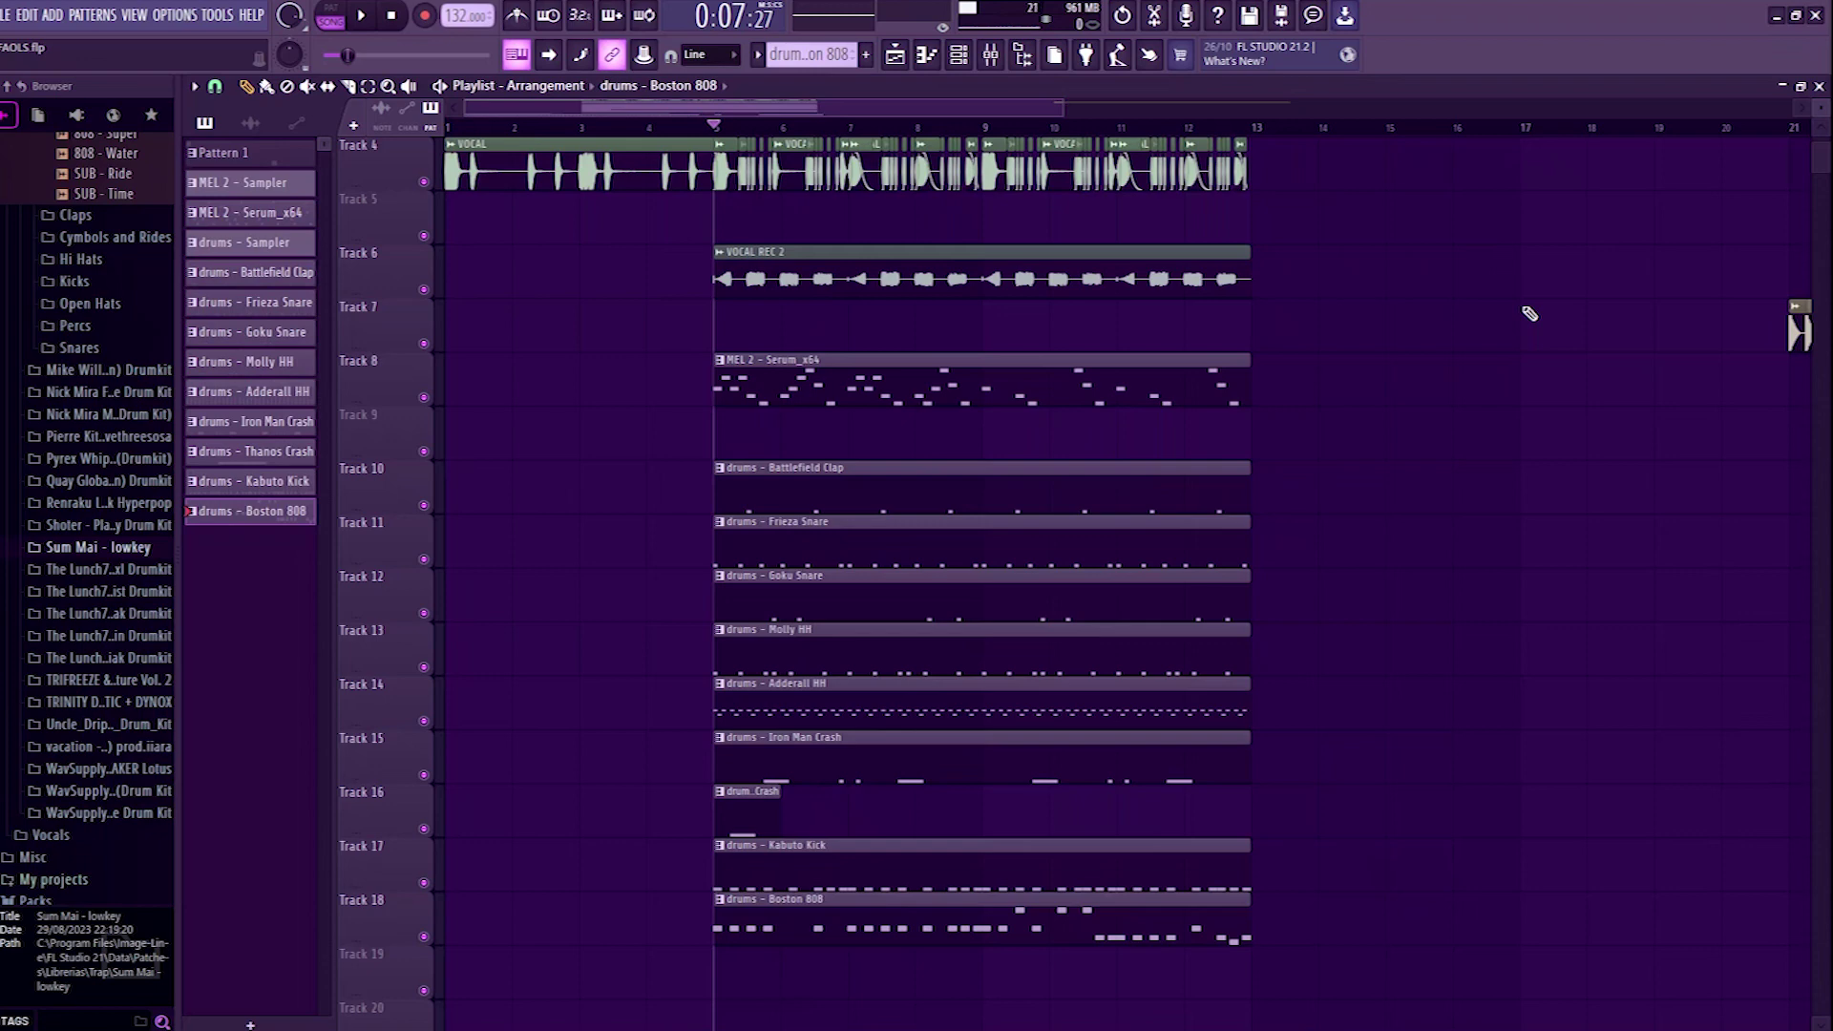
Step: Play the arrangement and, in the mixer, lower Battlefield Clap, Frieza Snare and Goku Snare to about -6 dB
{"action": "key", "text": "space"}
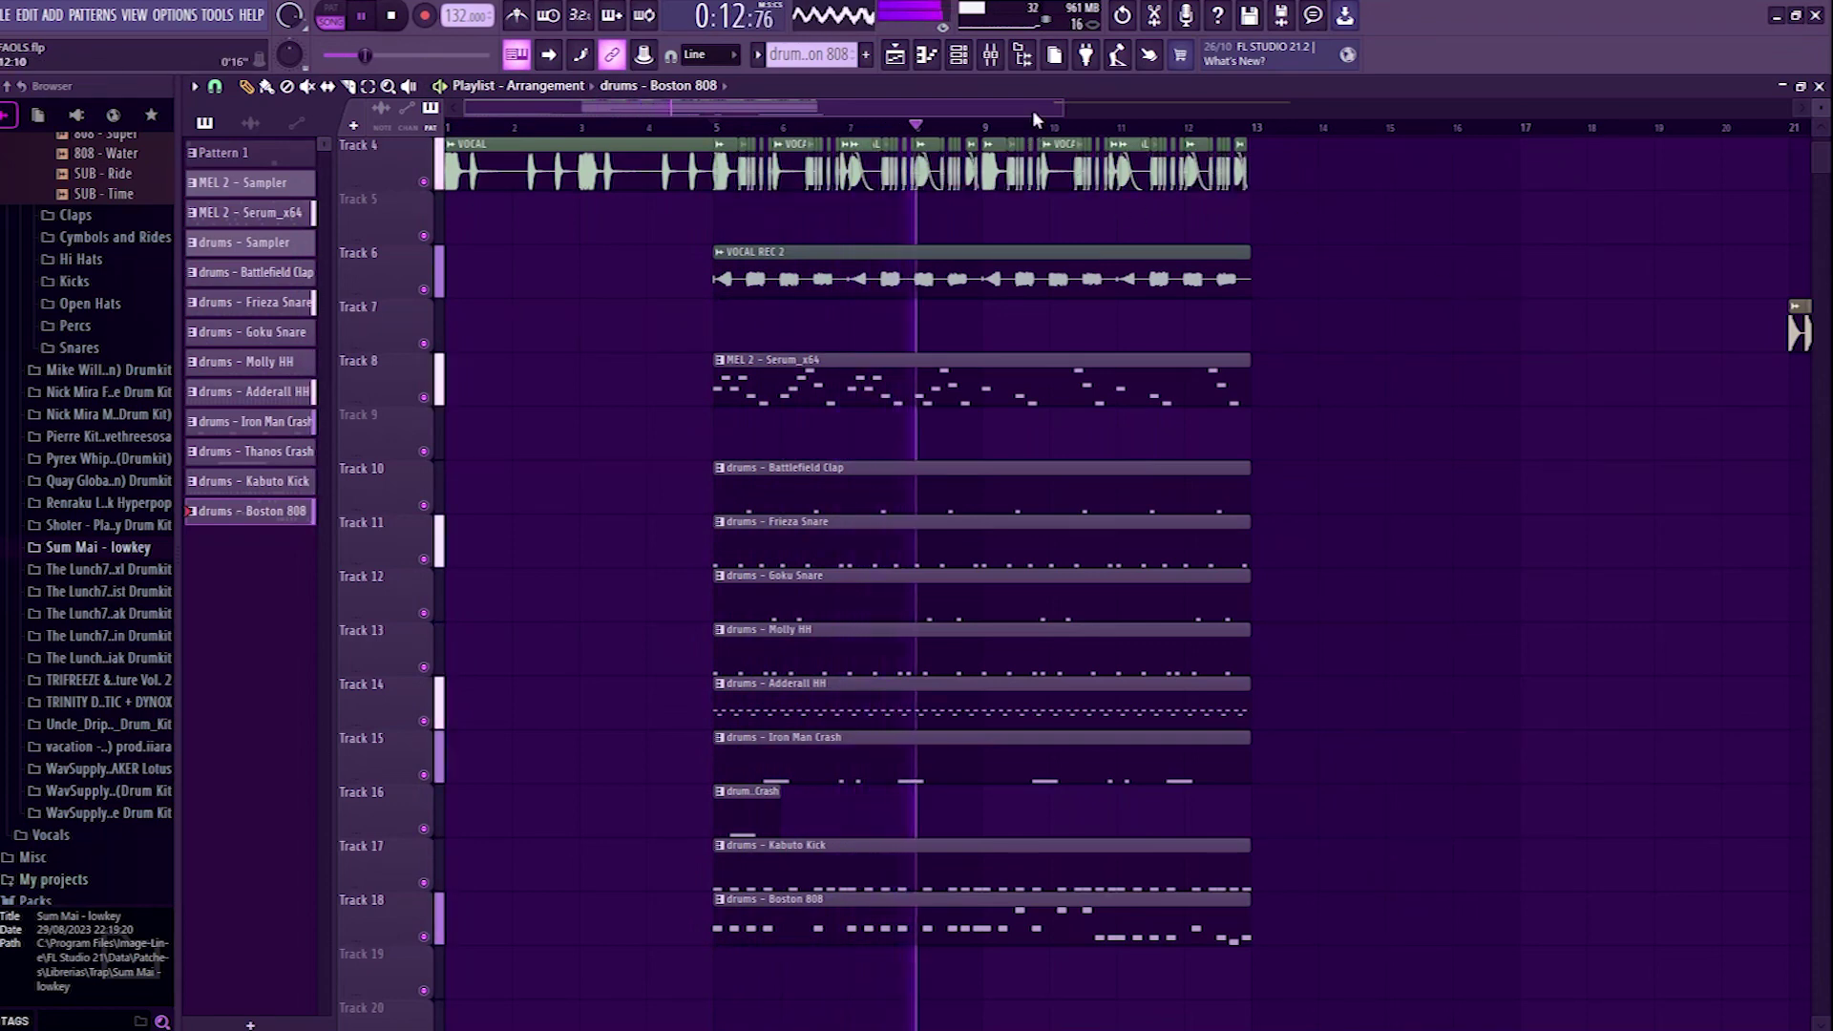
{"action": "key", "text": "space"}
{"action": "key", "text": "F6"}
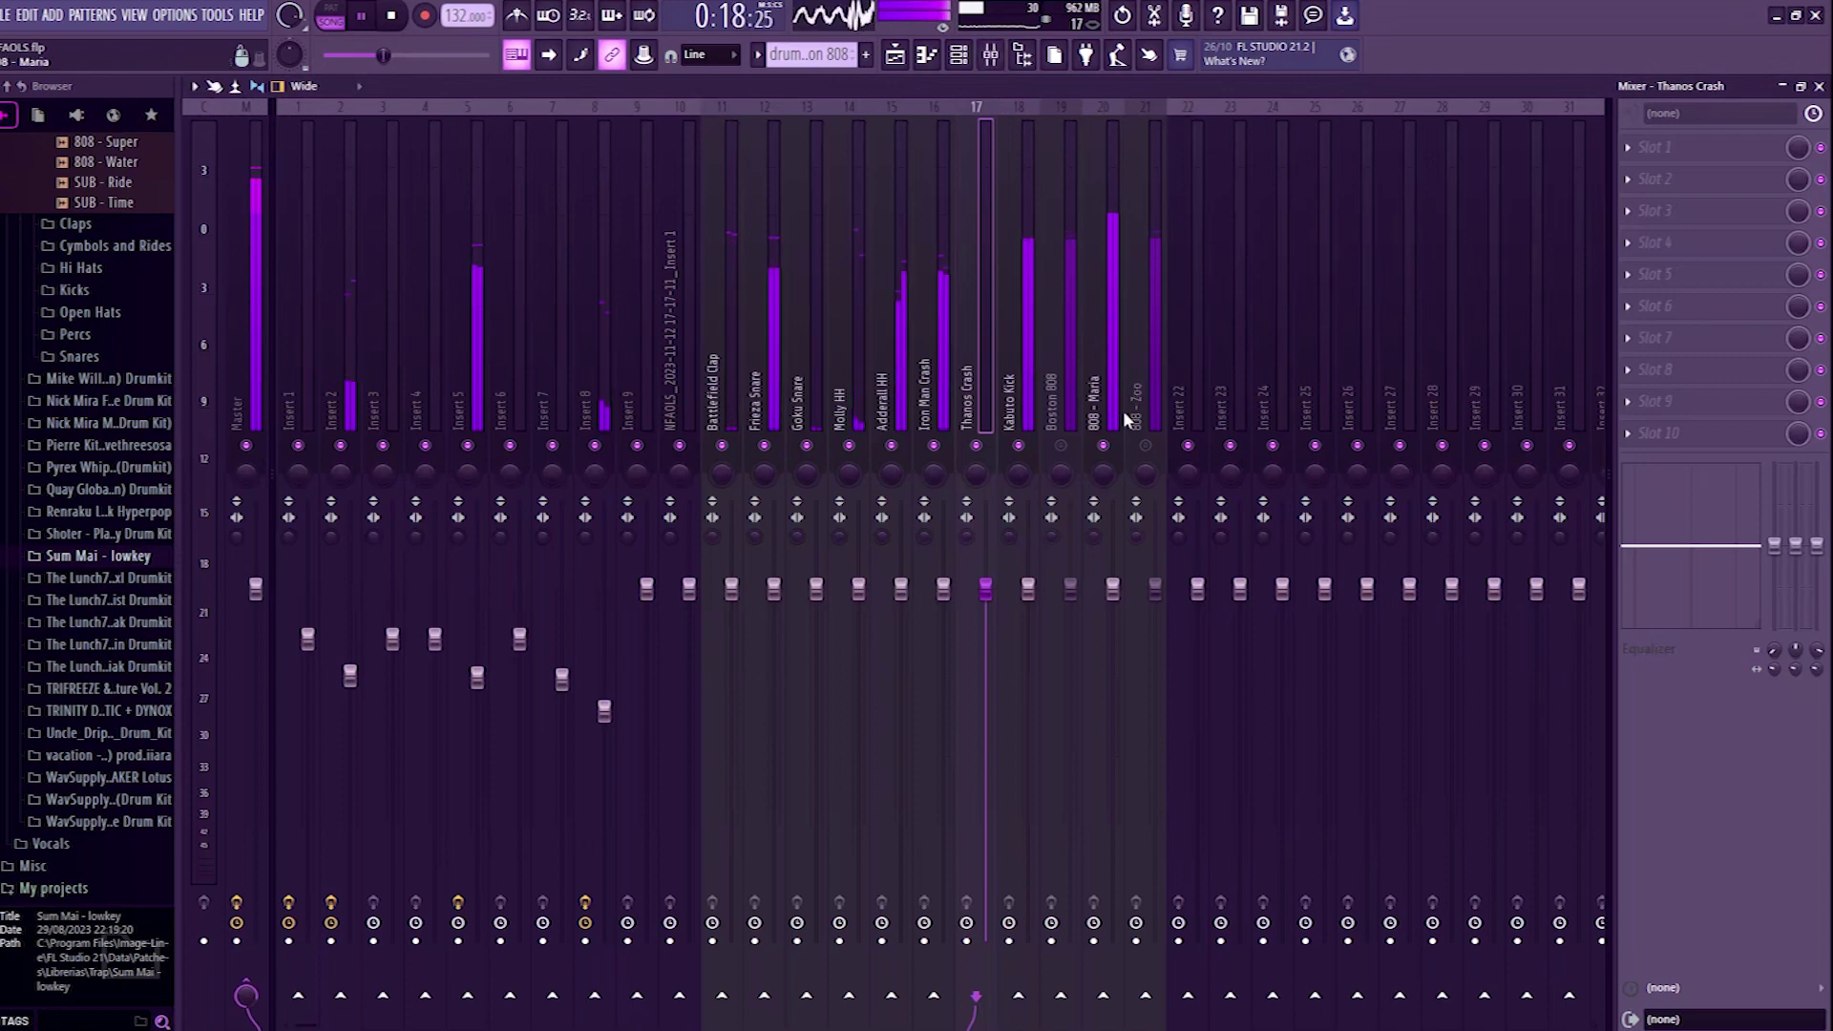
{"action": "key", "text": "space"}
{"action": "key", "text": "space"}
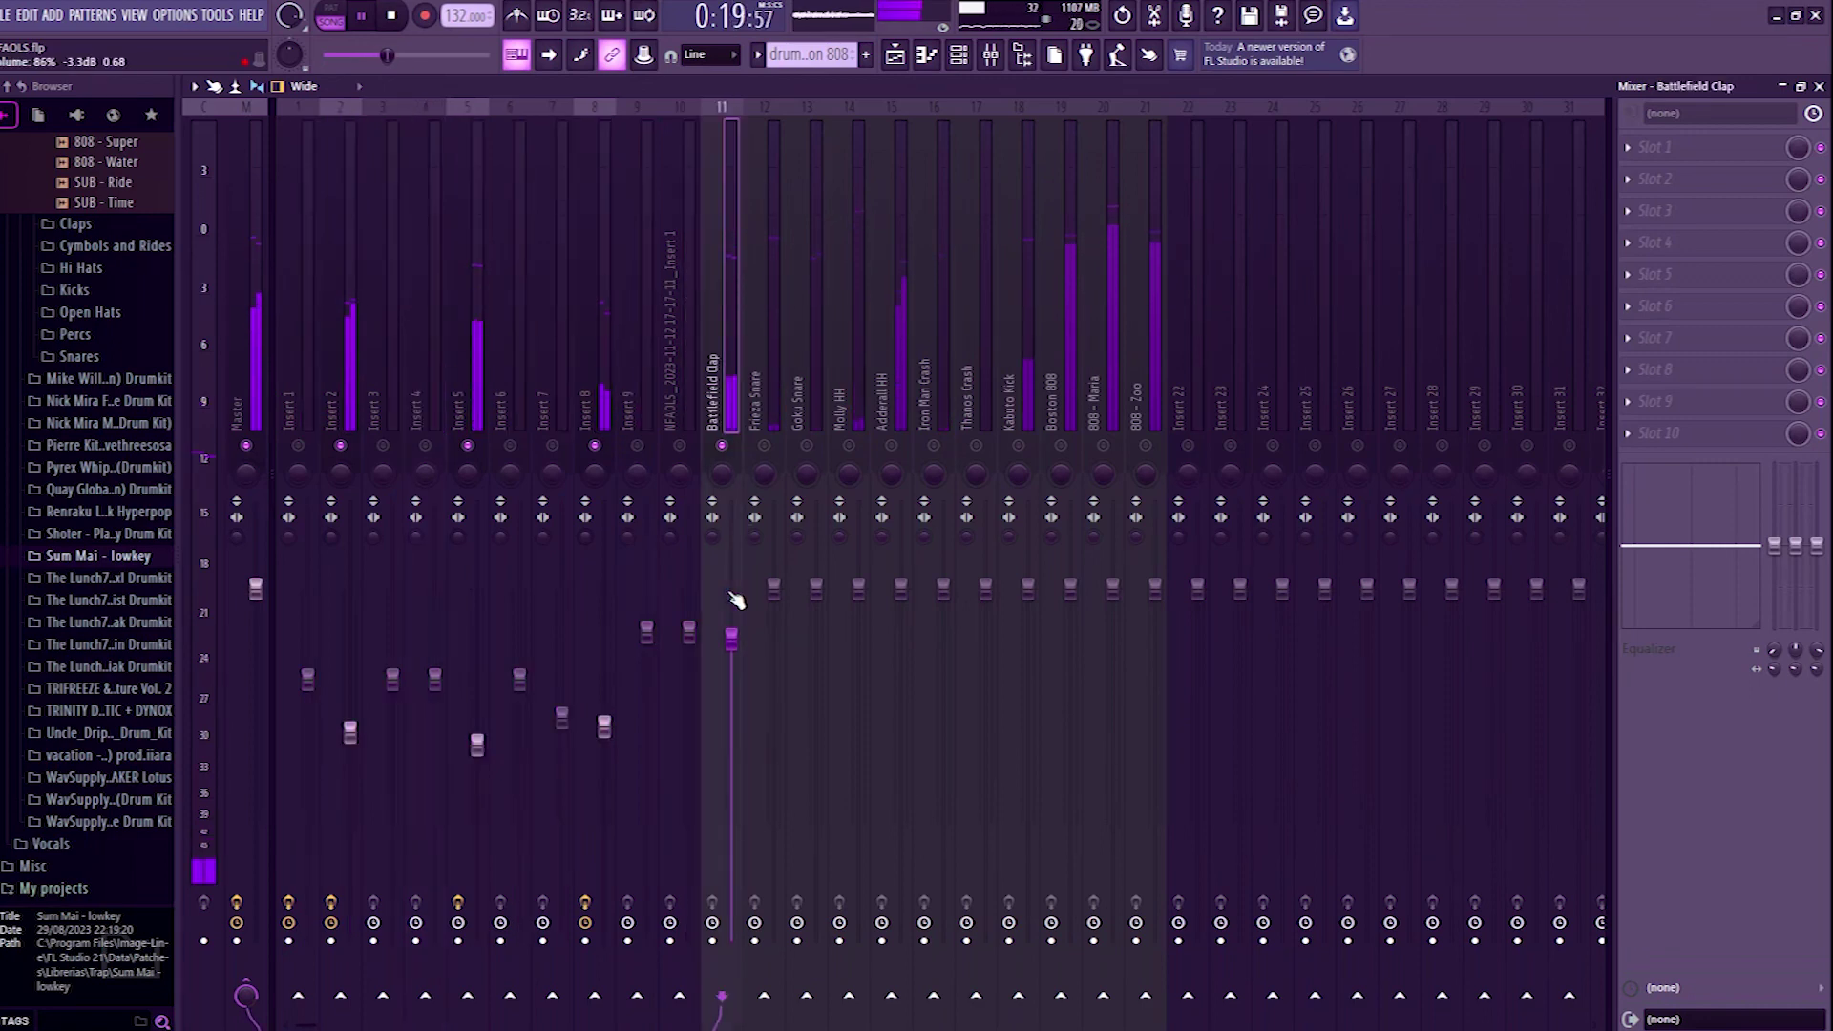
{"action": "left_click", "coordinate": [772, 464]}
{"action": "left_click", "coordinate": [806, 420]}
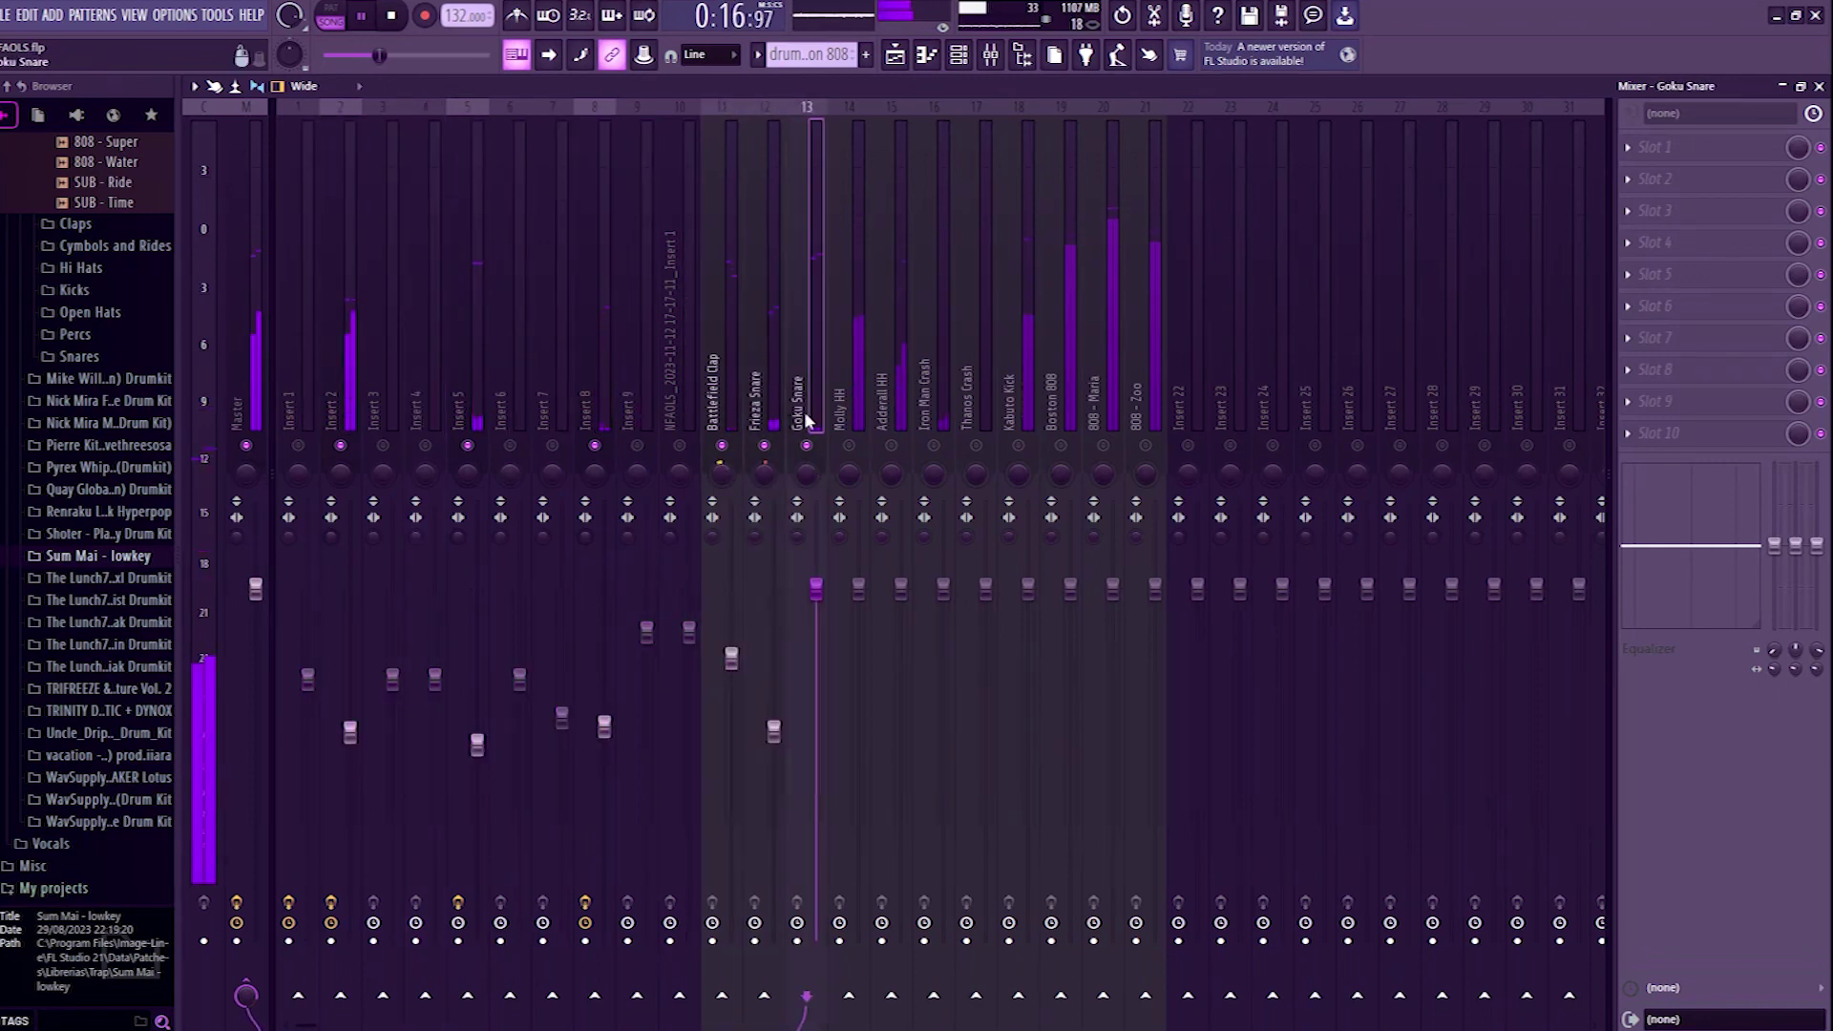
{"action": "left_click_drag", "start_coordinate": [817, 587], "coordinate": [773, 676]}
{"action": "left_click_drag", "start_coordinate": [731, 659], "coordinate": [731, 675]}
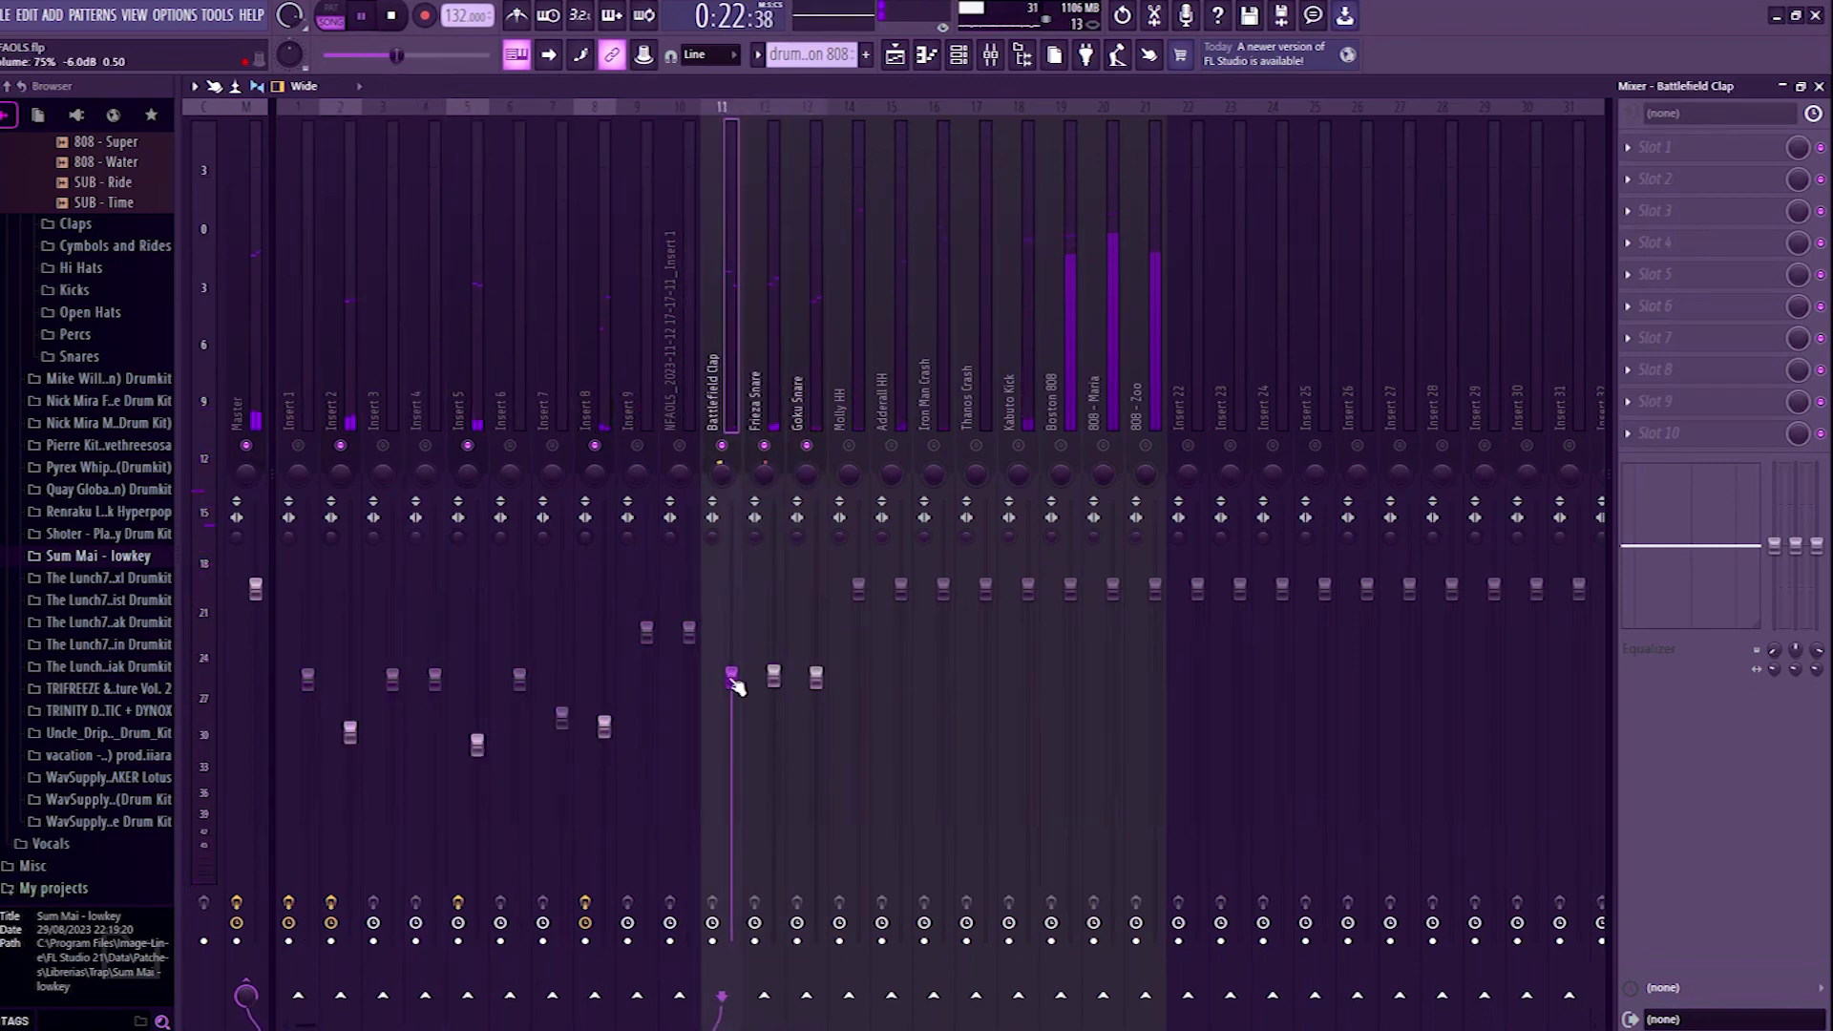
Step: Unmute the Molly HH mixer track, insert Endless Smile at 18% mix, and lower the track's fader
{"action": "left_click", "coordinate": [840, 411]}
{"action": "left_click_drag", "start_coordinate": [858, 587], "coordinate": [858, 714]}
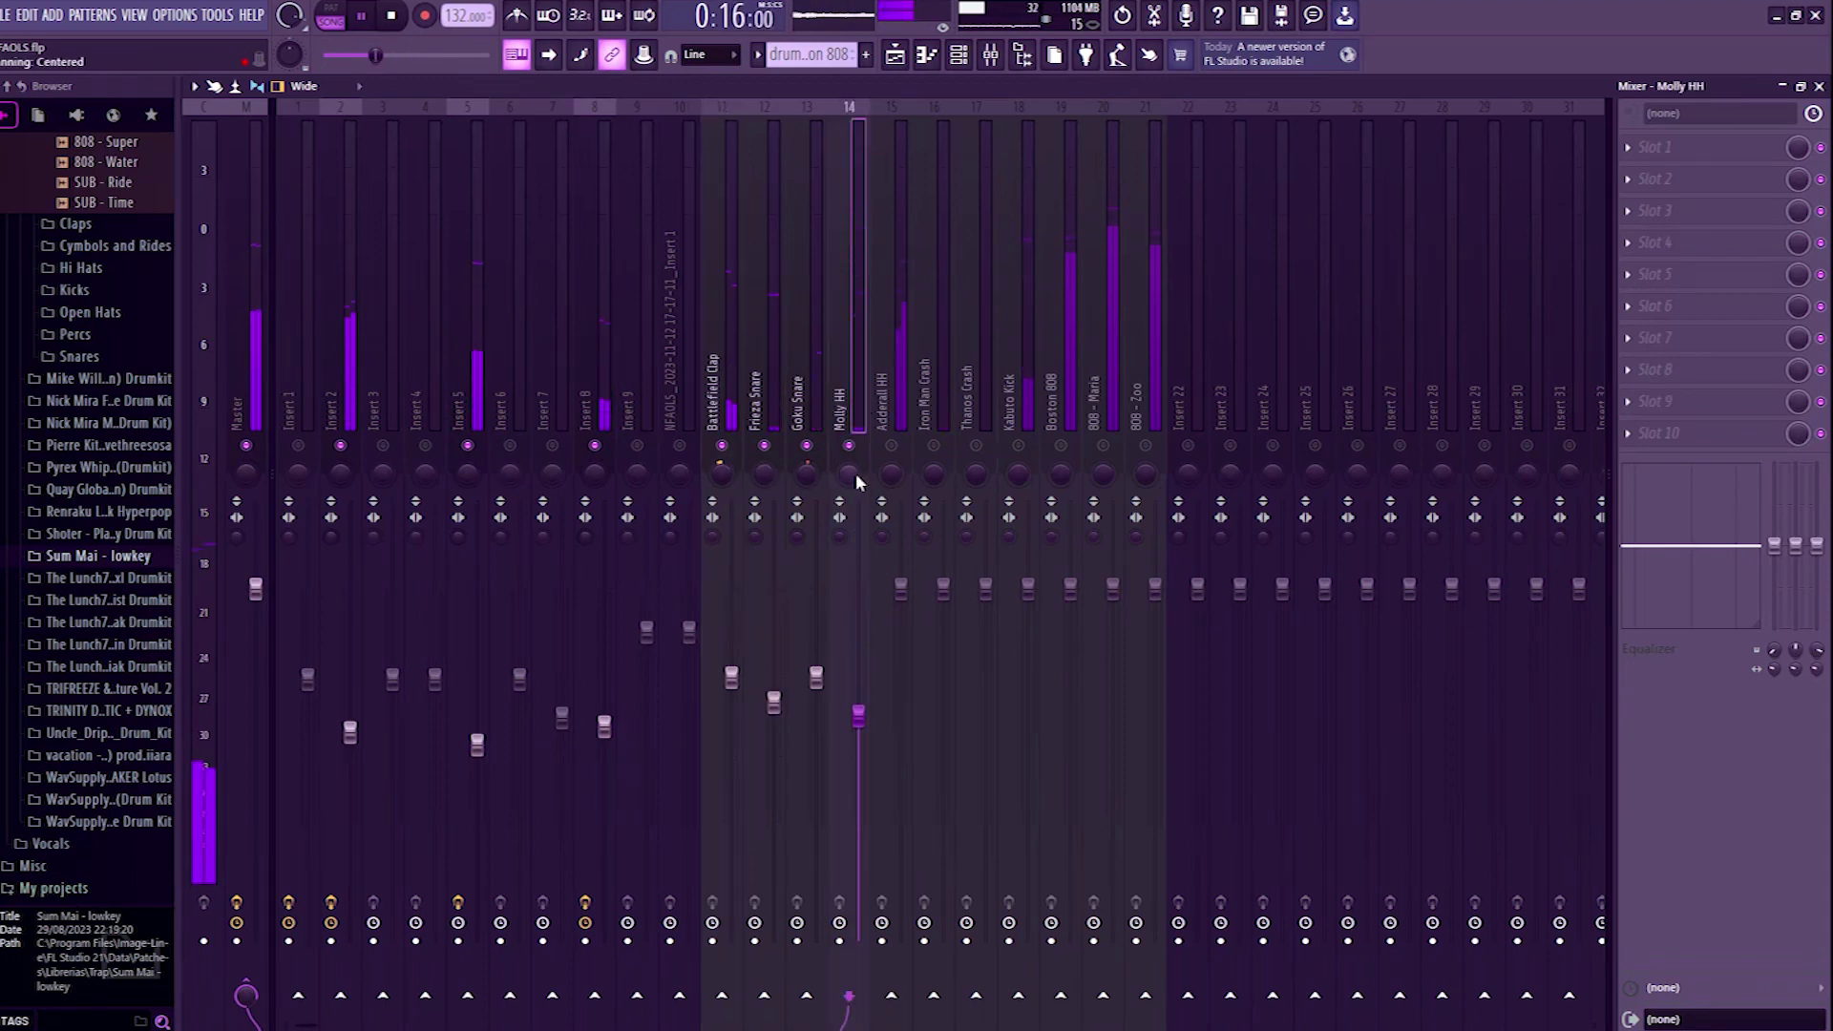
{"action": "right_click", "coordinate": [1655, 147]}
{"action": "mouse_move", "coordinate": [1639, 170]}
{"action": "left_click", "coordinate": [1205, 52]}
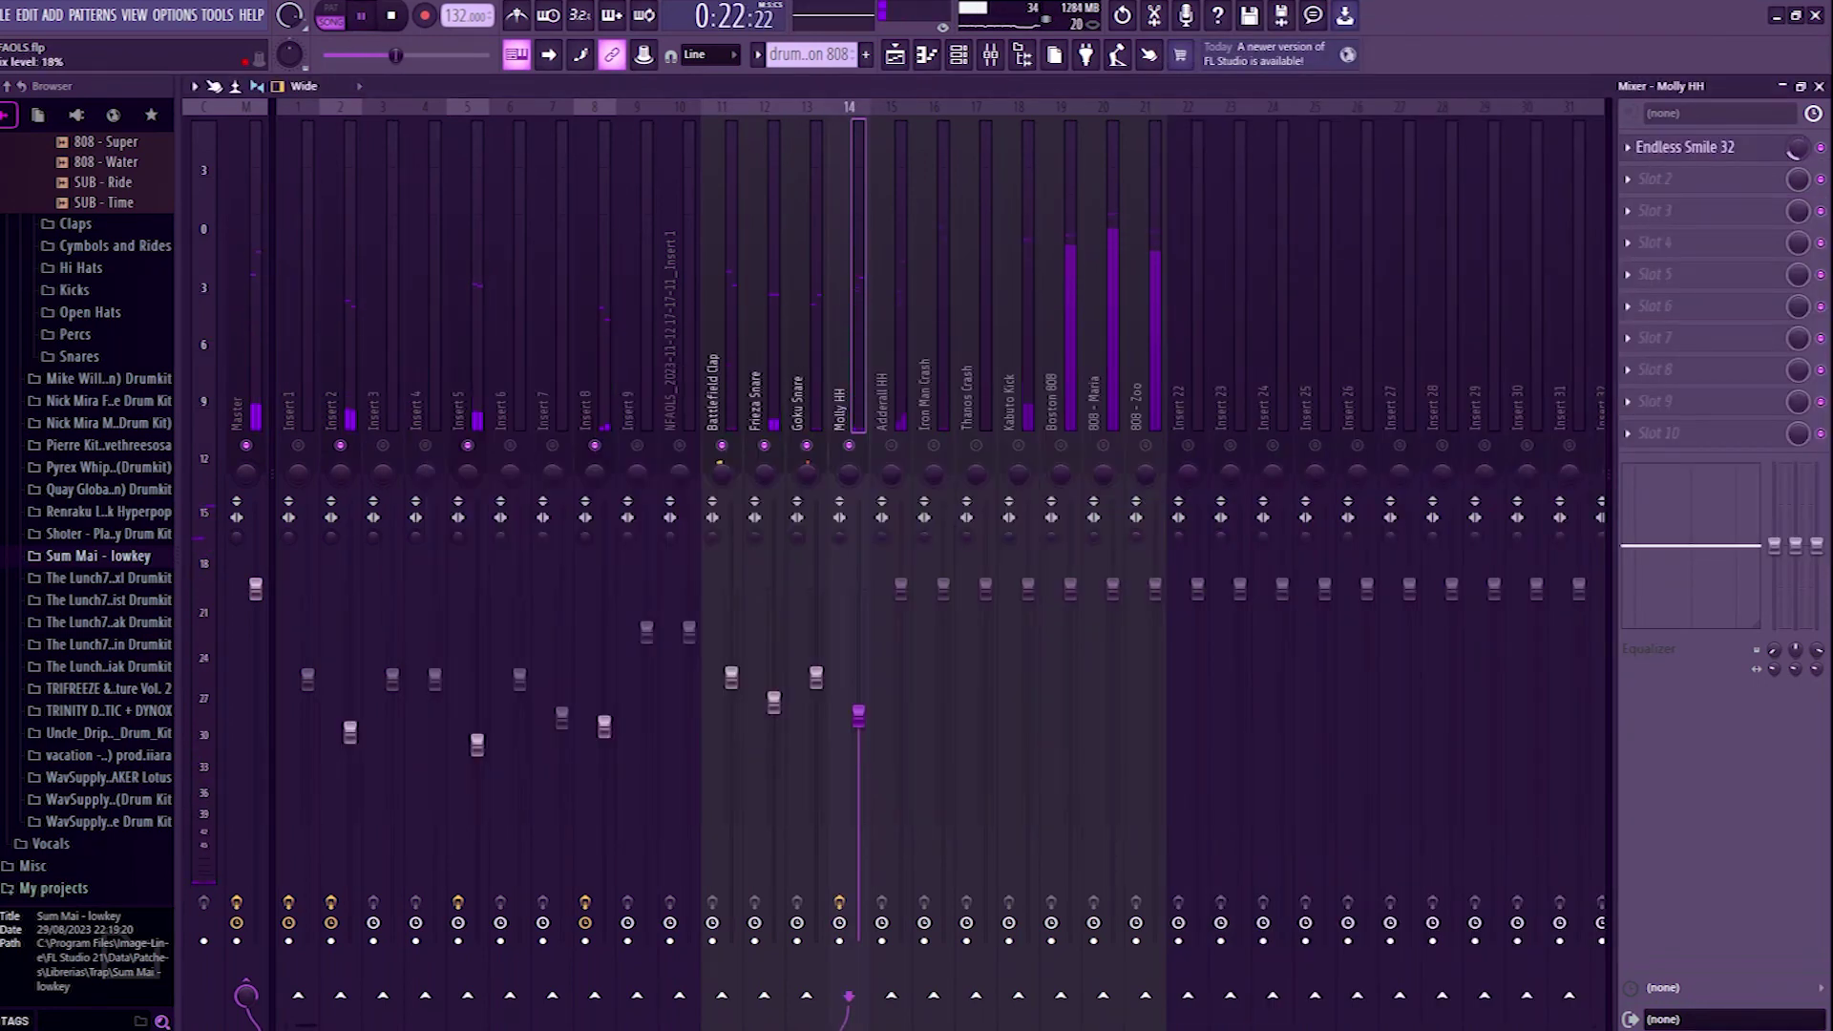
{"action": "left_click_drag", "start_coordinate": [859, 714], "coordinate": [859, 772]}
Step: Lower Adderall HH to about -6 dB with slight panning, and lower Iron Man Crash with Fruity parametric EQ 2 inserted on it
{"action": "left_click_drag", "start_coordinate": [900, 587], "coordinate": [900, 680]}
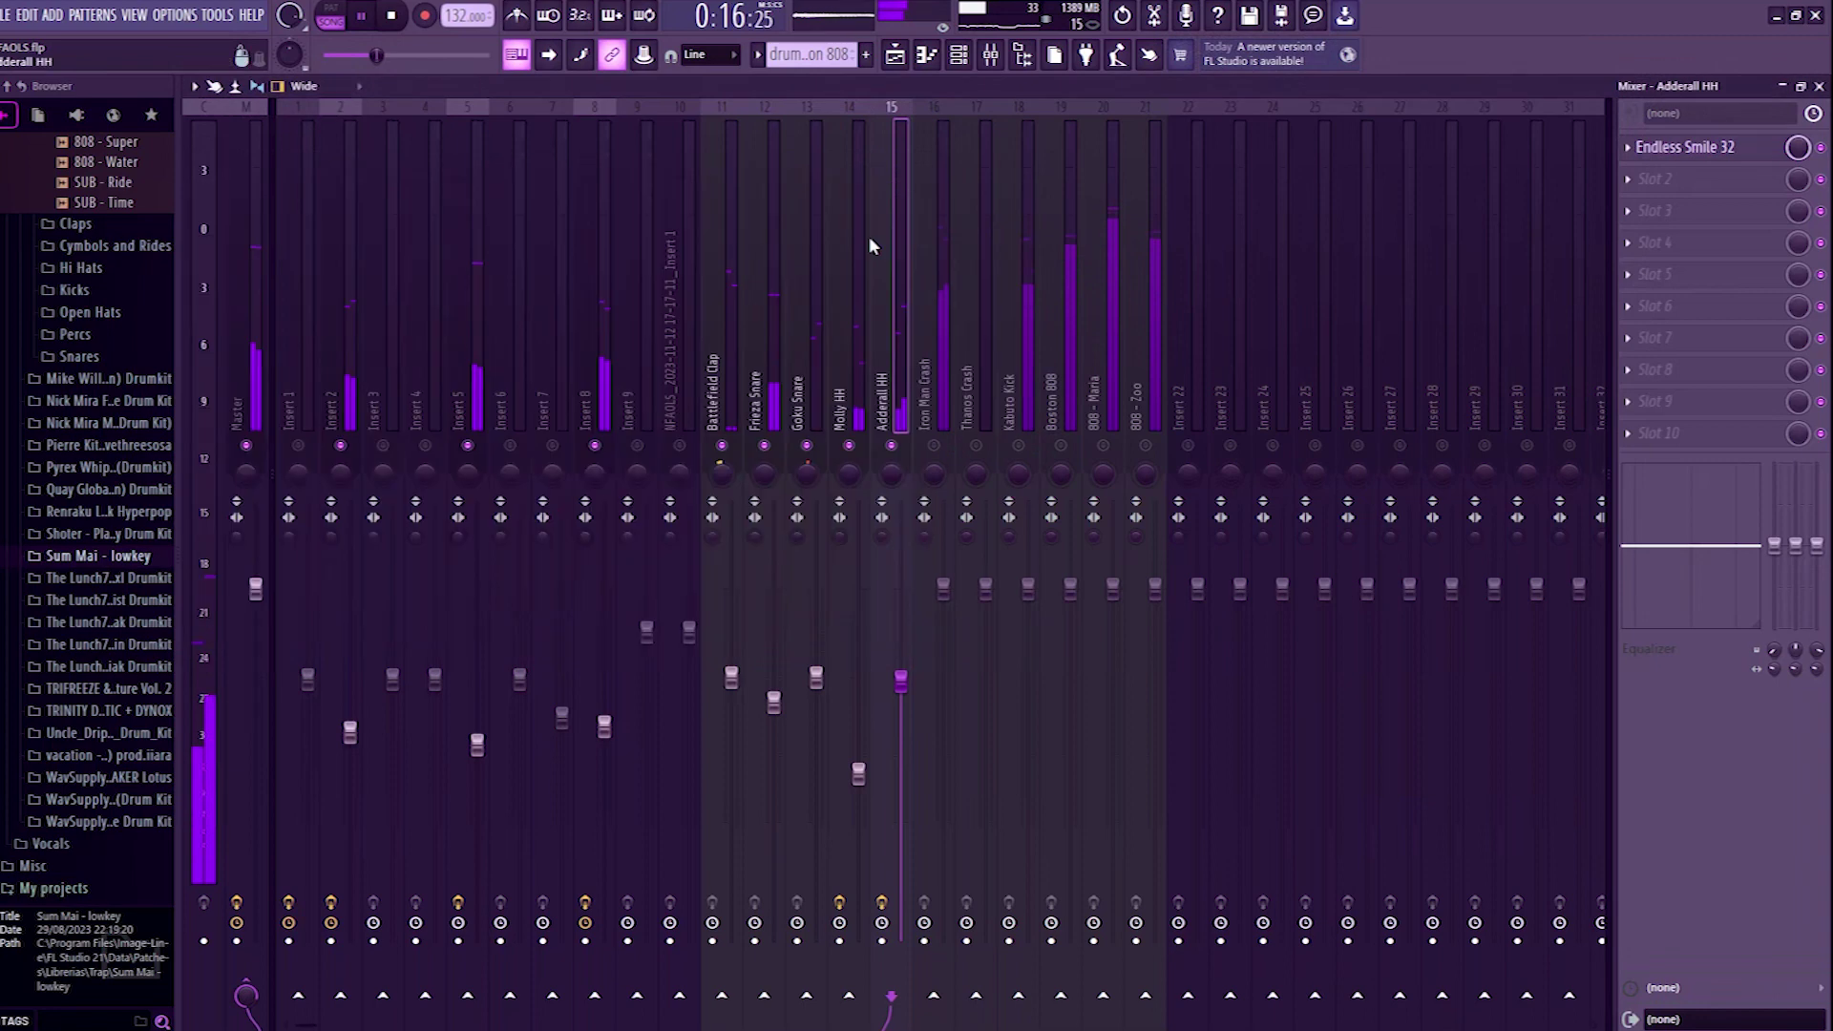
{"action": "left_click_drag", "start_coordinate": [891, 473], "coordinate": [883, 467]}
{"action": "left_click_drag", "start_coordinate": [943, 586], "coordinate": [943, 757]}
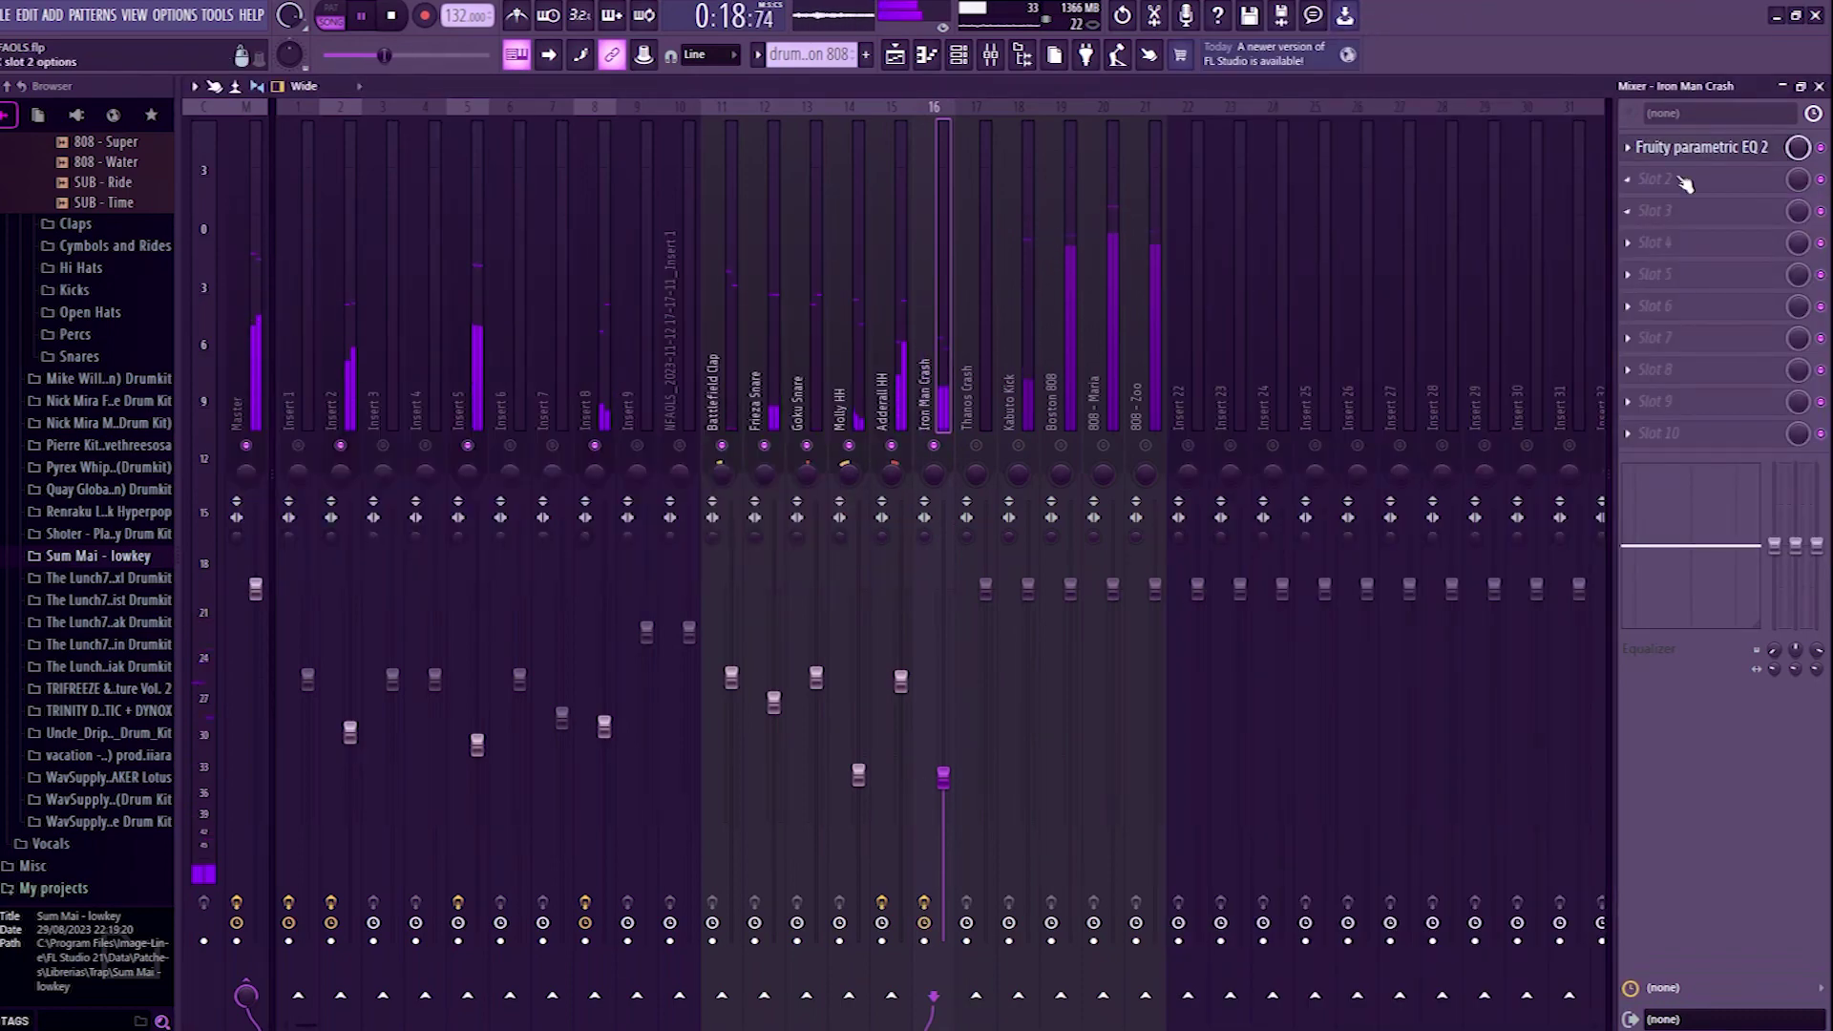
{"action": "left_click", "coordinate": [1685, 181]}
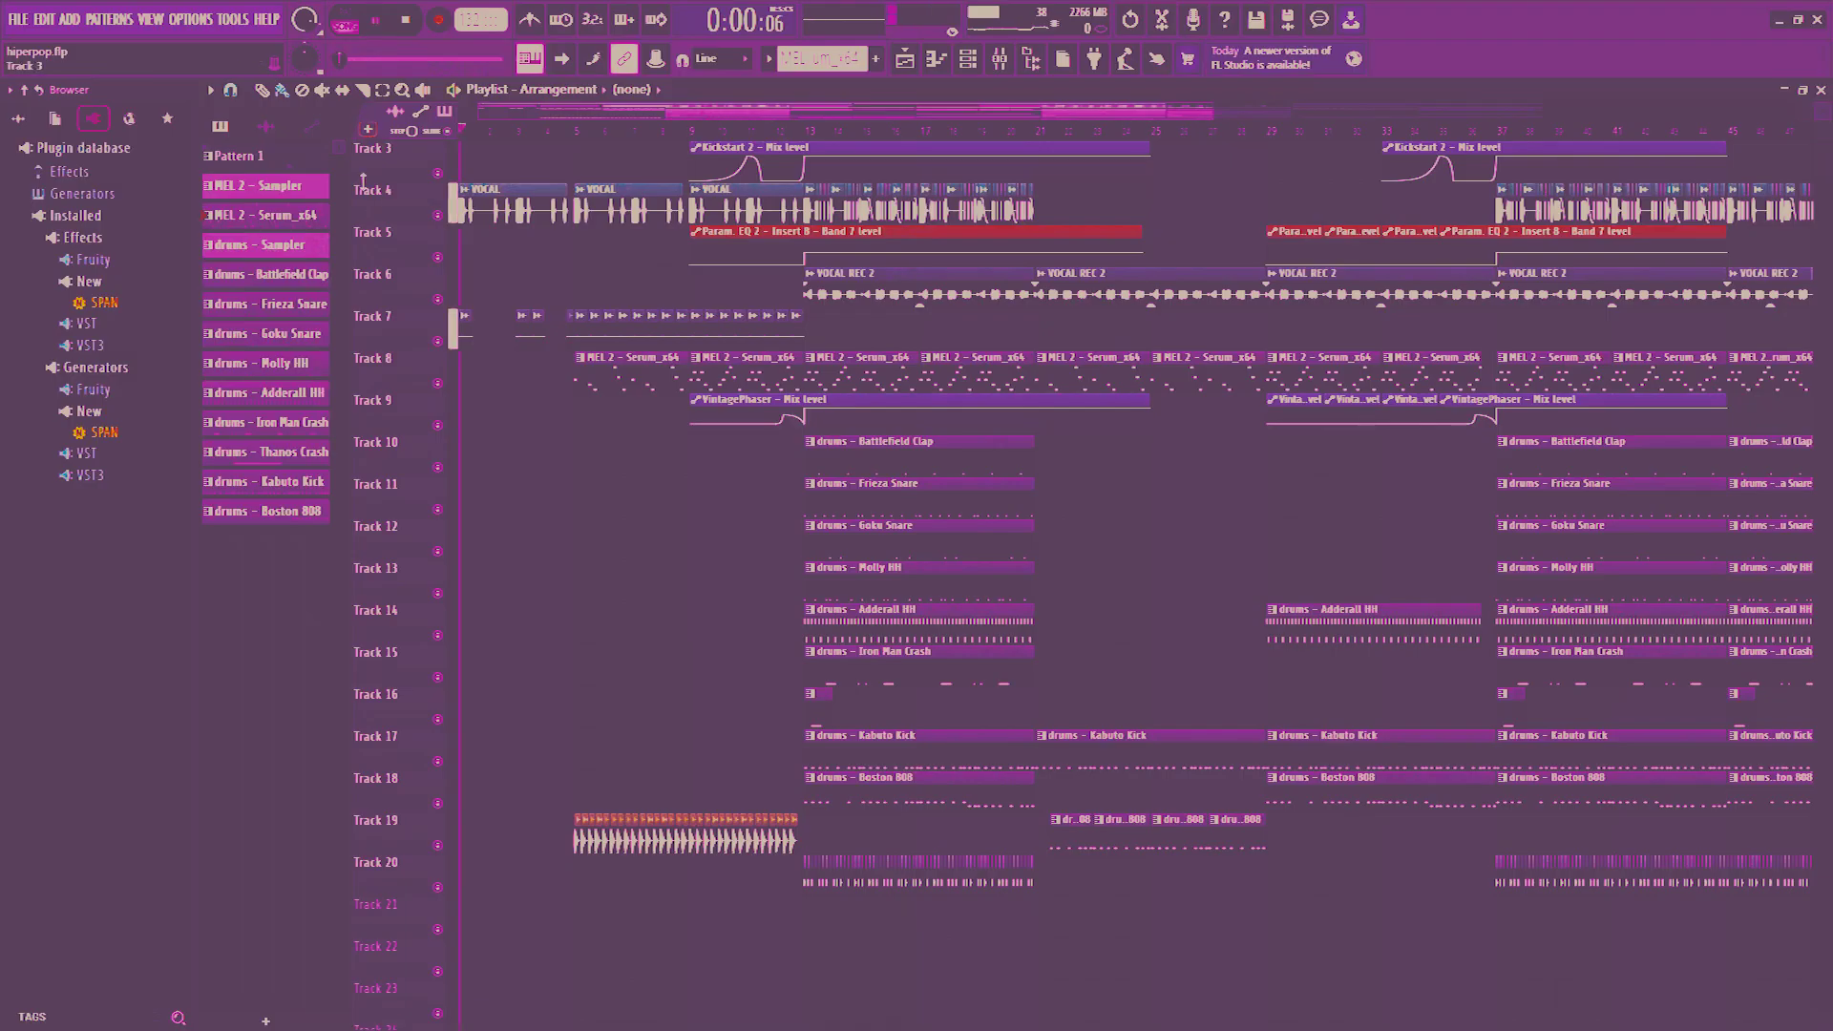
Step: View the whole arrangement in the playlist during playback
{"action": "left_click_drag", "start_coordinate": [1212, 110], "coordinate": [1643, 110]}
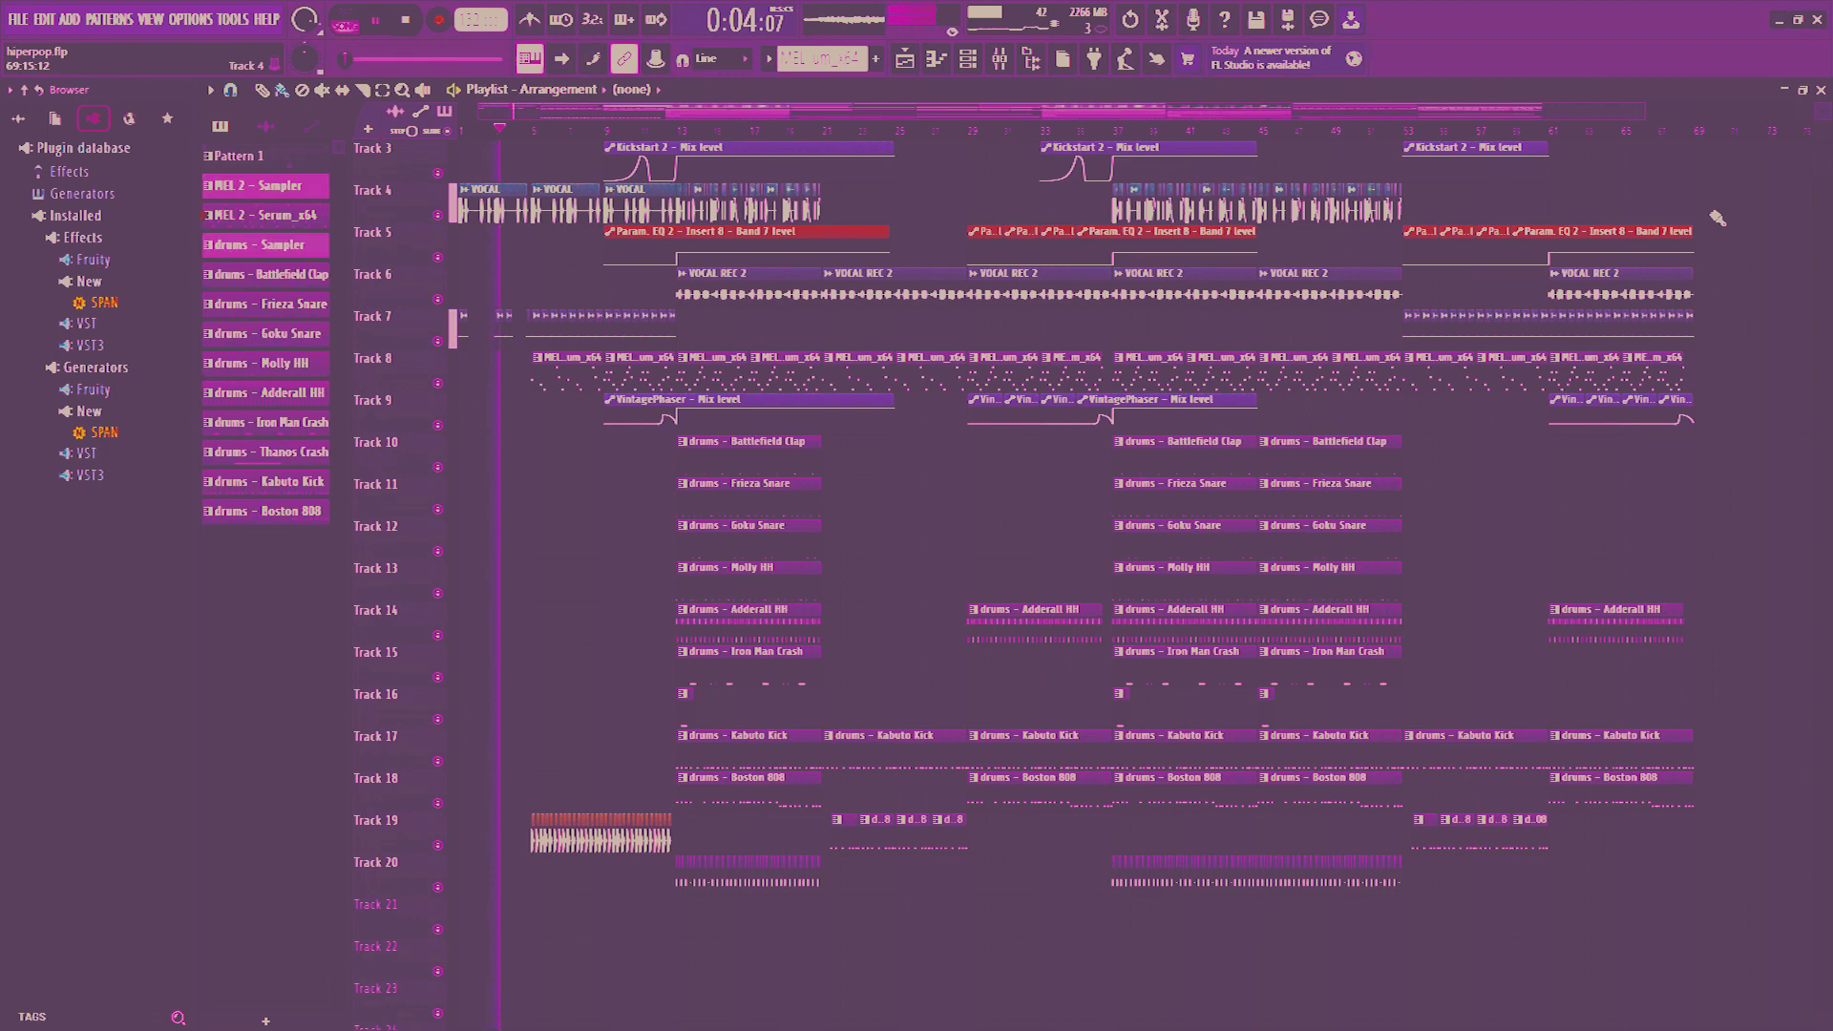